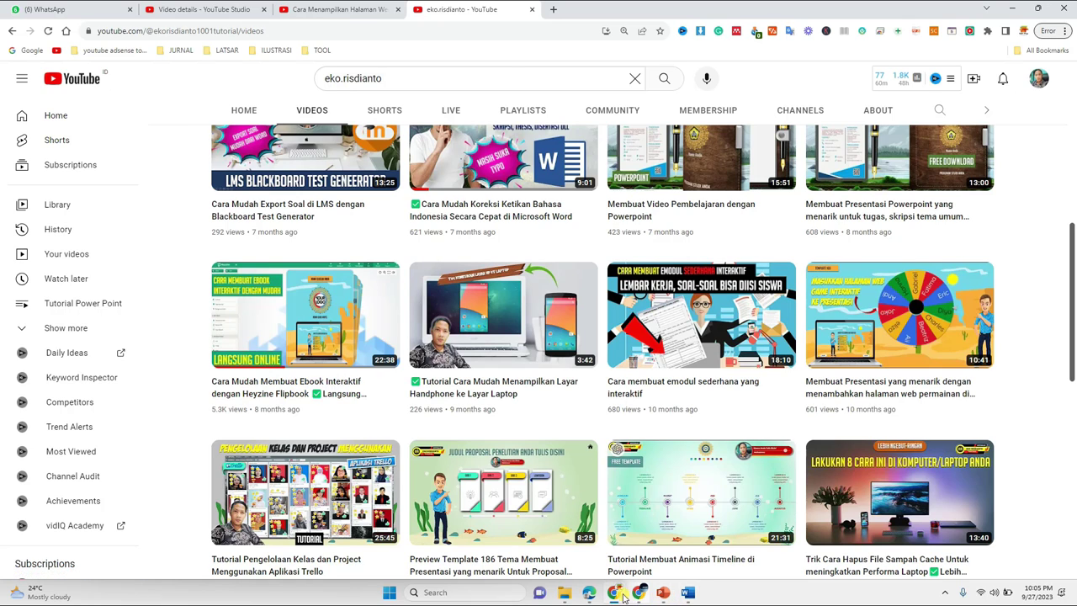
# - Switch to Microsoft Edge and look through the menu and instruction pages of DRAFT MODUL INTERAKTIF.pdf
pyautogui.click(592, 594)
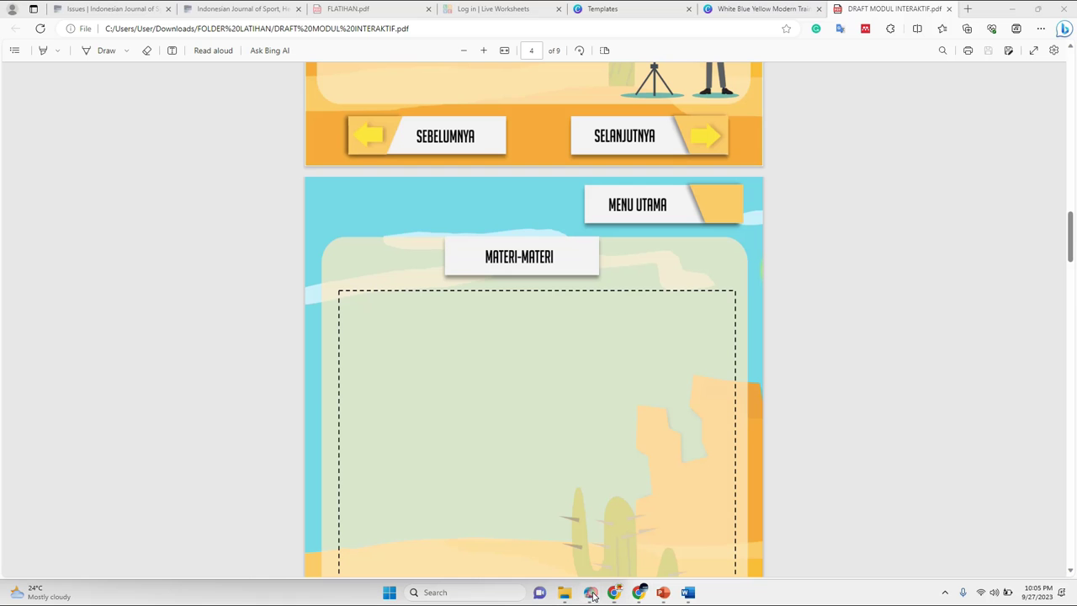
pyautogui.scroll(10, 513, 236)
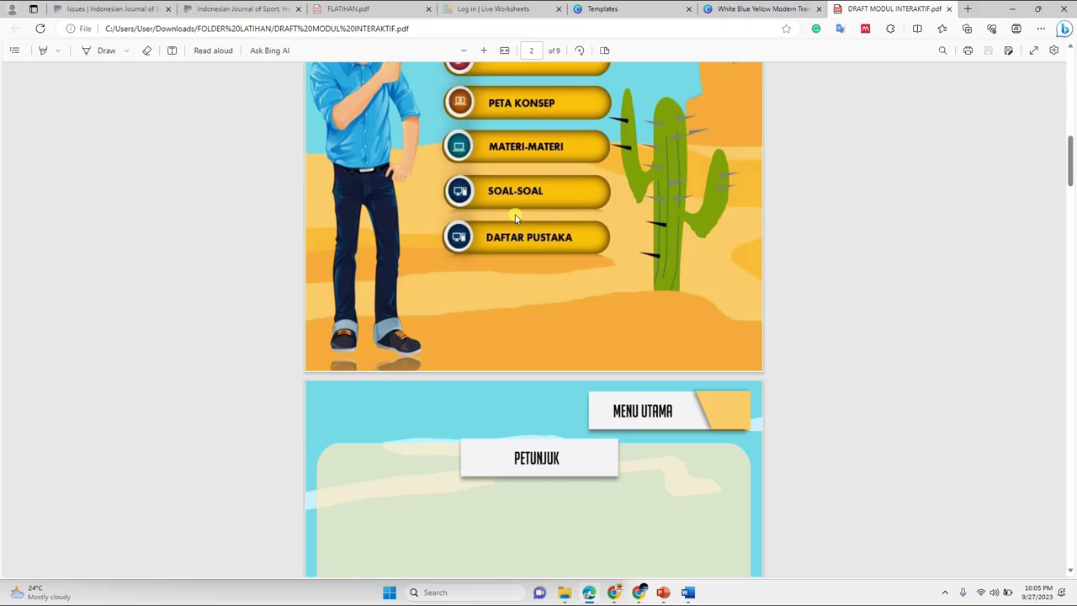
pyautogui.scroll(-3, 516, 218)
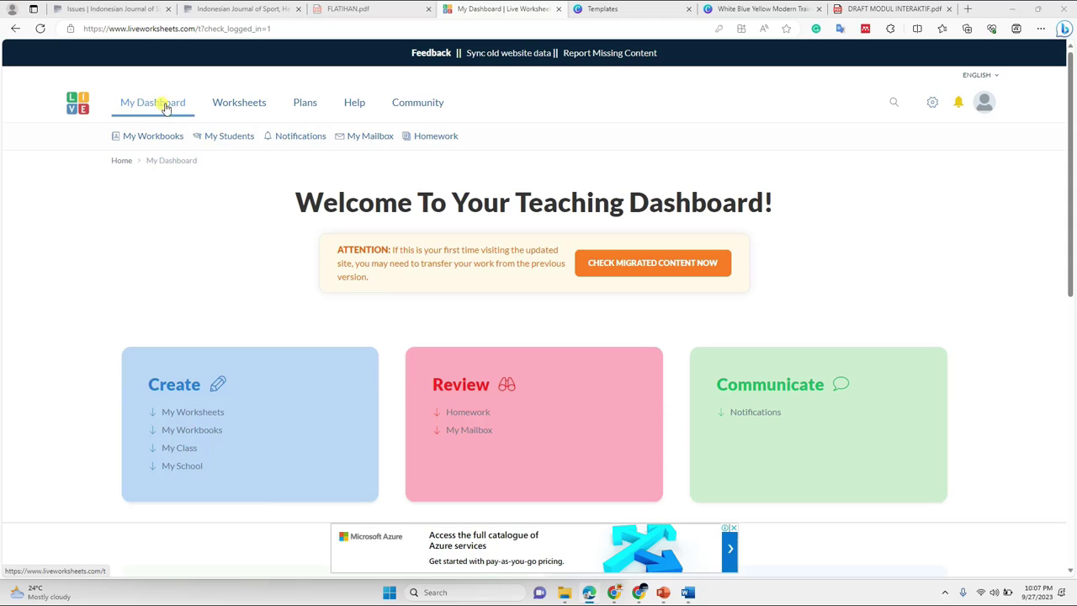
# - Go to the My Worksheets page from the teaching dashboard and start adding a new worksheet
pyautogui.click(200, 412)
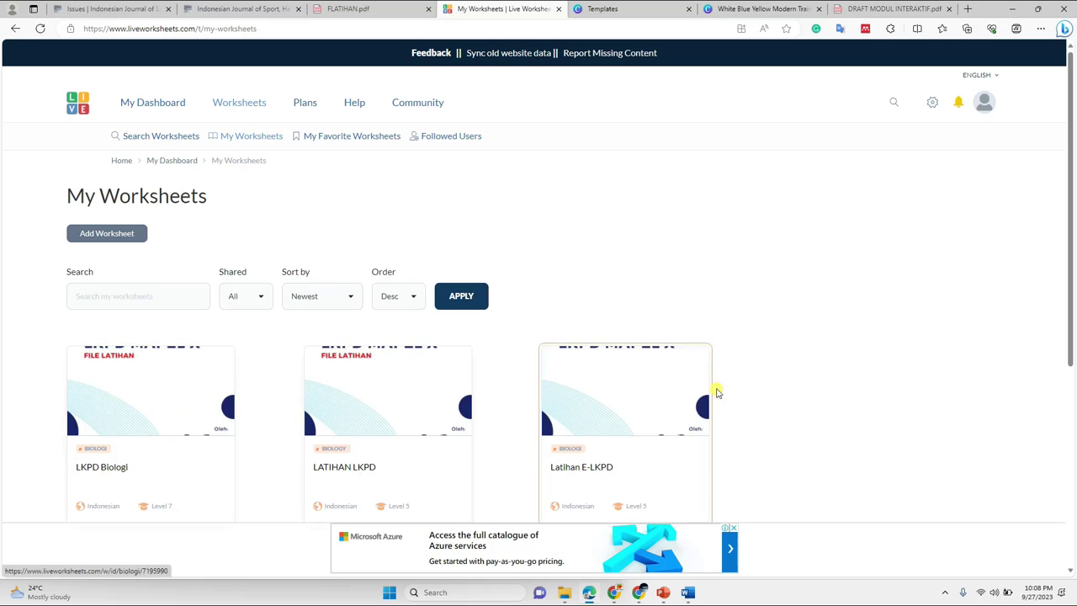
pyautogui.click(129, 240)
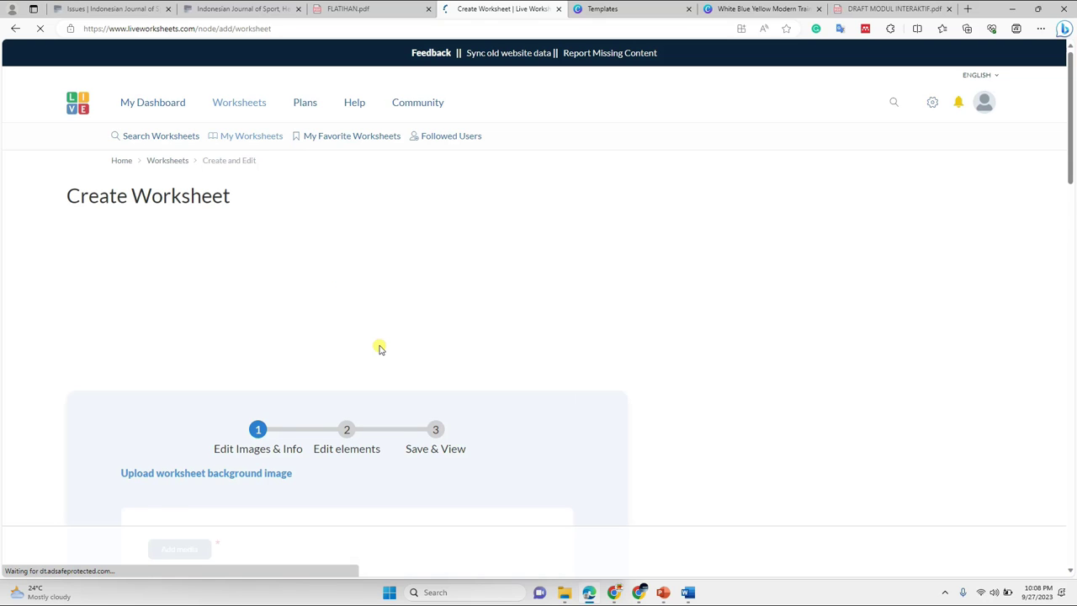
# - Upload DRAFT MODUL INTERAKTIF.pdf as a media set, save it and insert it as the worksheet's background
pyautogui.scroll(-1, 191, 159)
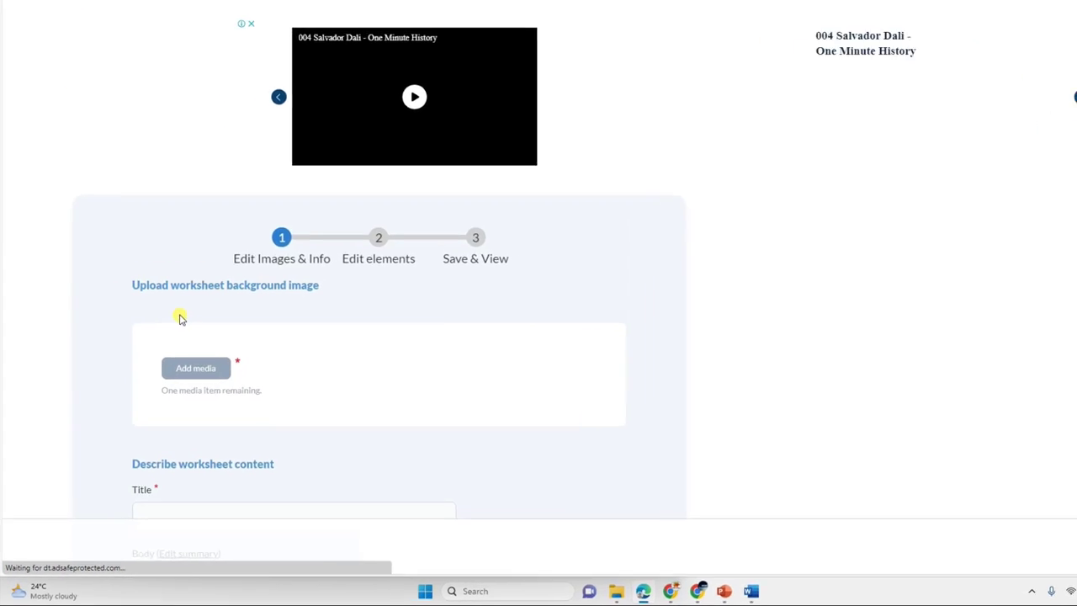
pyautogui.scroll(-1, 179, 318)
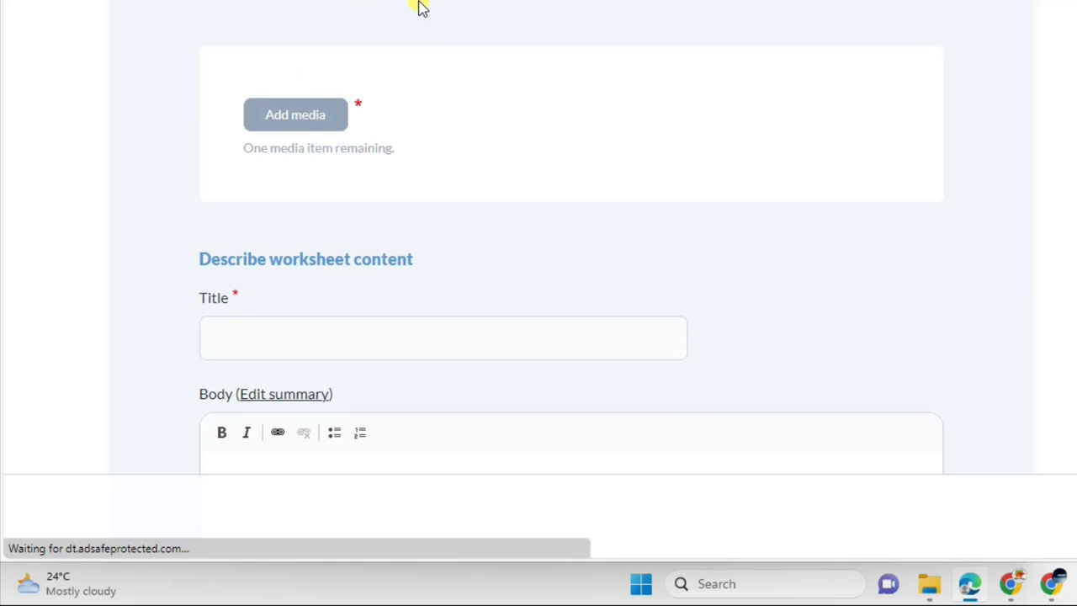
pyautogui.click(311, 117)
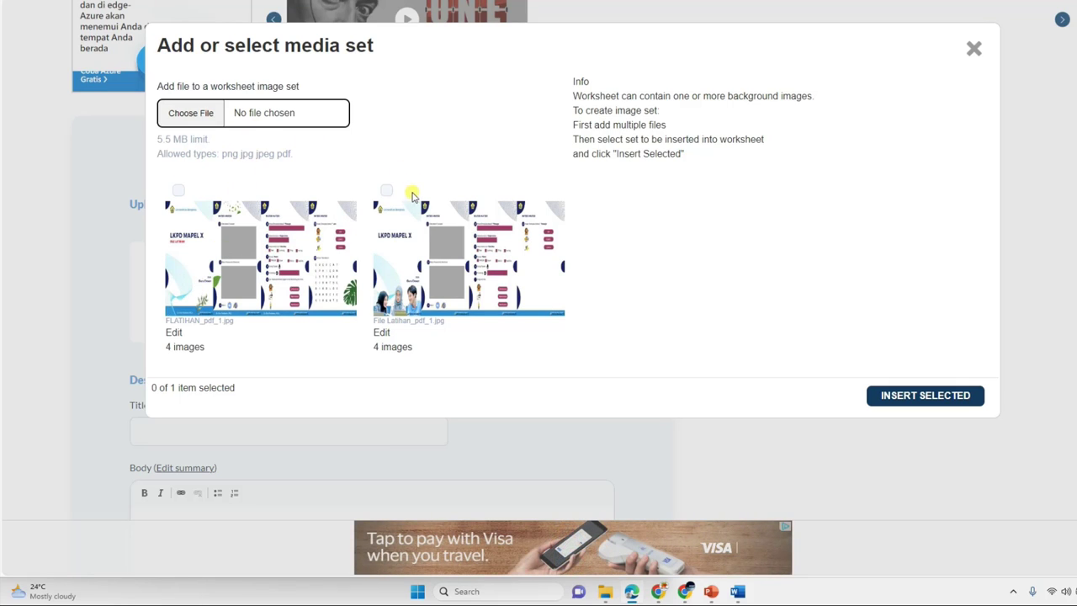
pyautogui.click(193, 112)
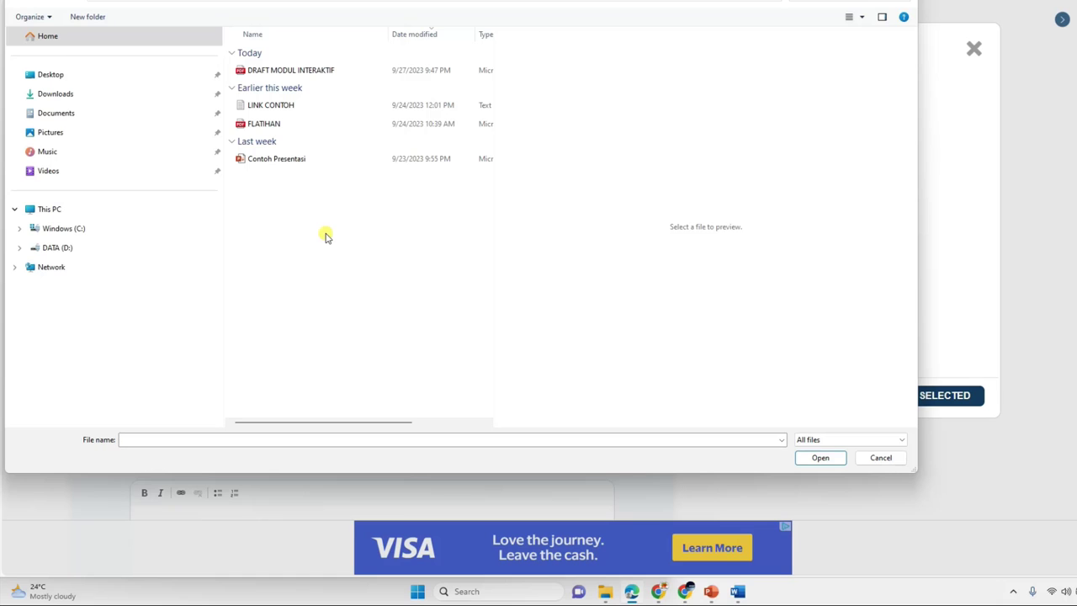
pyautogui.click(280, 70)
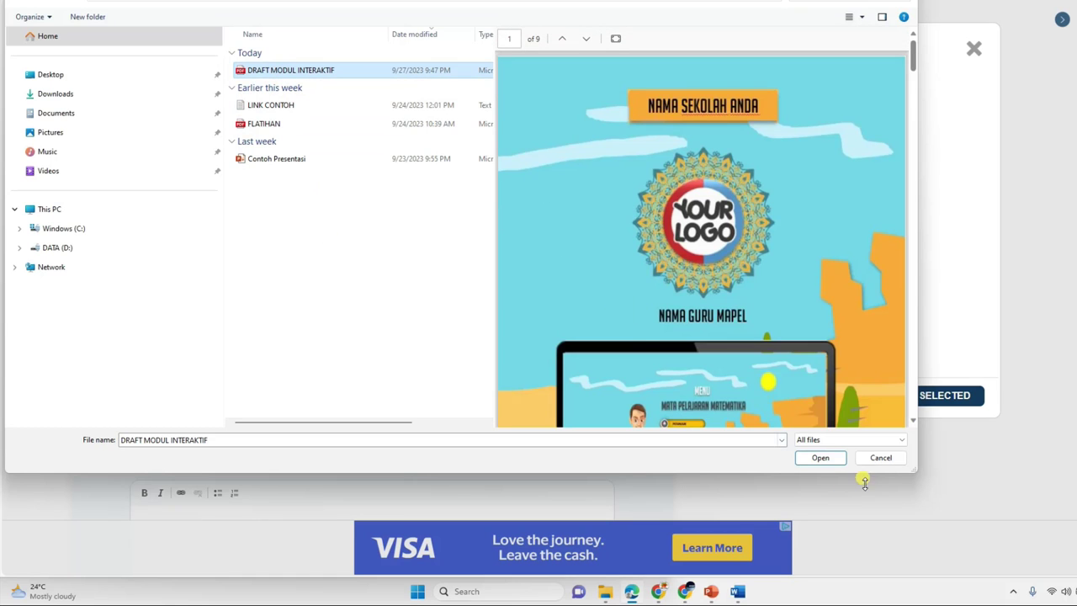
pyautogui.click(820, 458)
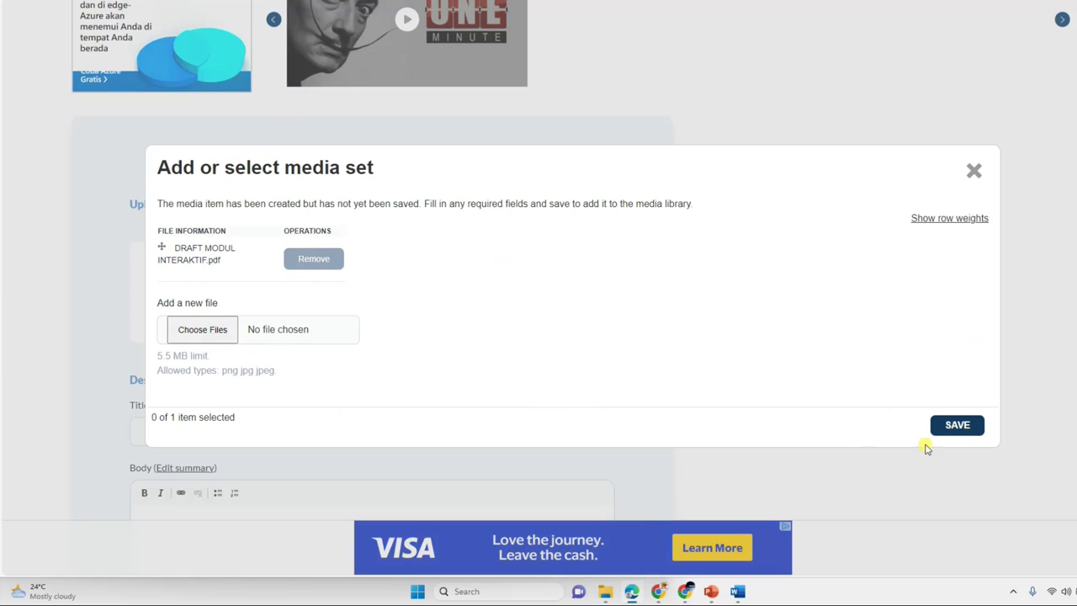
pyautogui.click(957, 426)
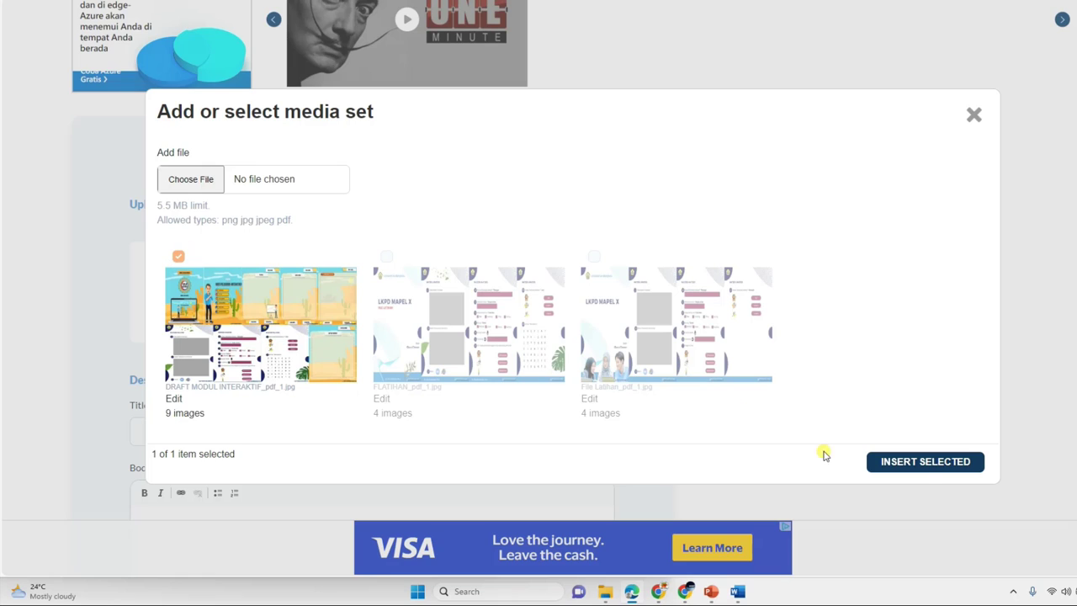
pyautogui.click(936, 464)
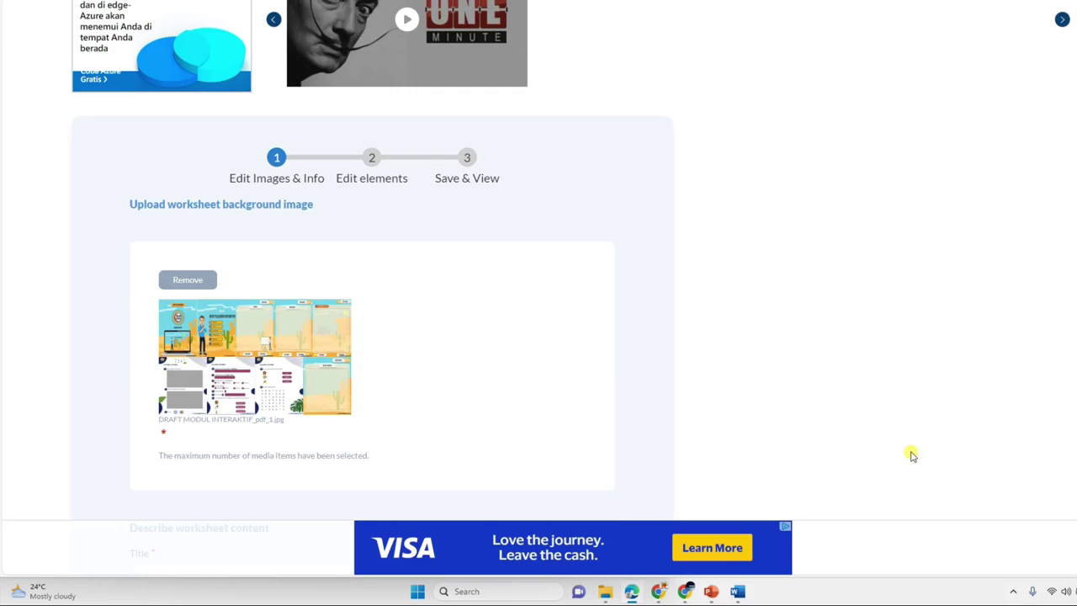
# - Title the worksheet "Contoh LKPD Interaktif" and enter "optional...." as its body text
pyautogui.scroll(-2, 312, 267)
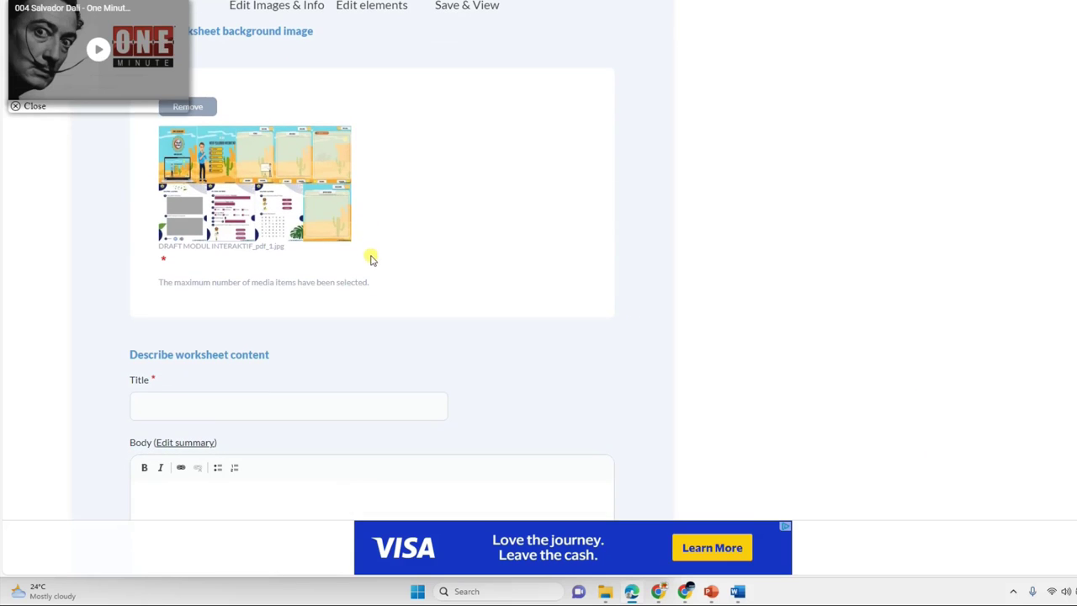
pyautogui.scroll(-2, 146, 356)
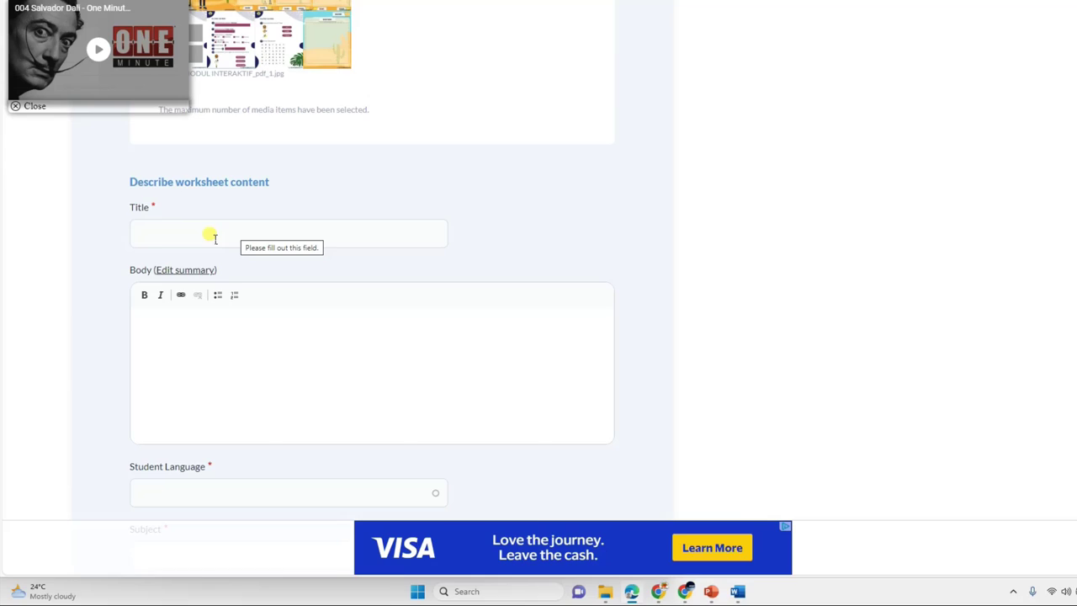
pyautogui.click(213, 237)
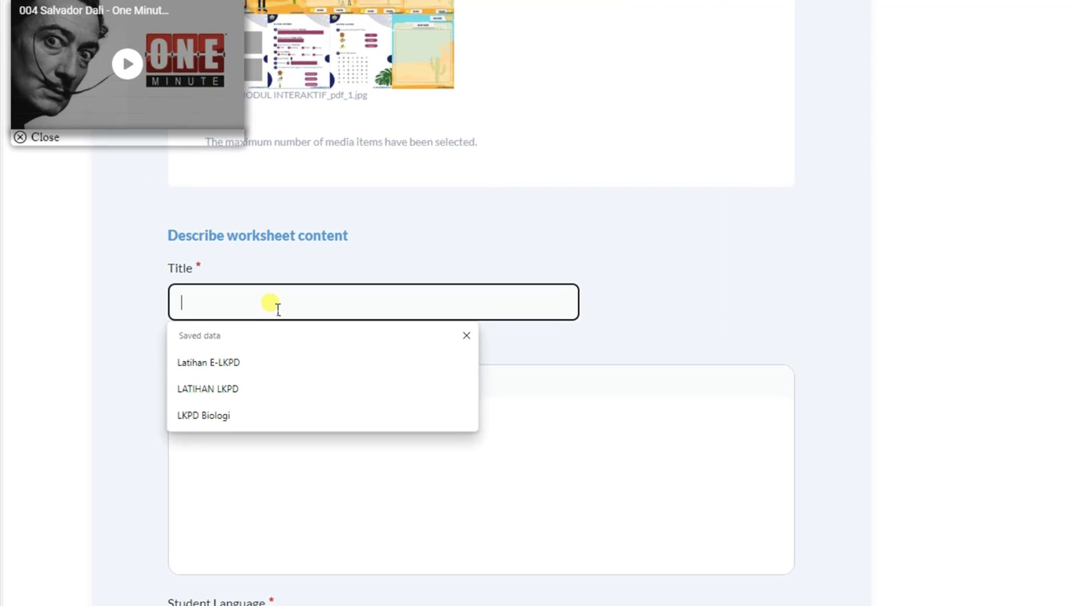
pyautogui.write('Contoh LKPD Interaktif')
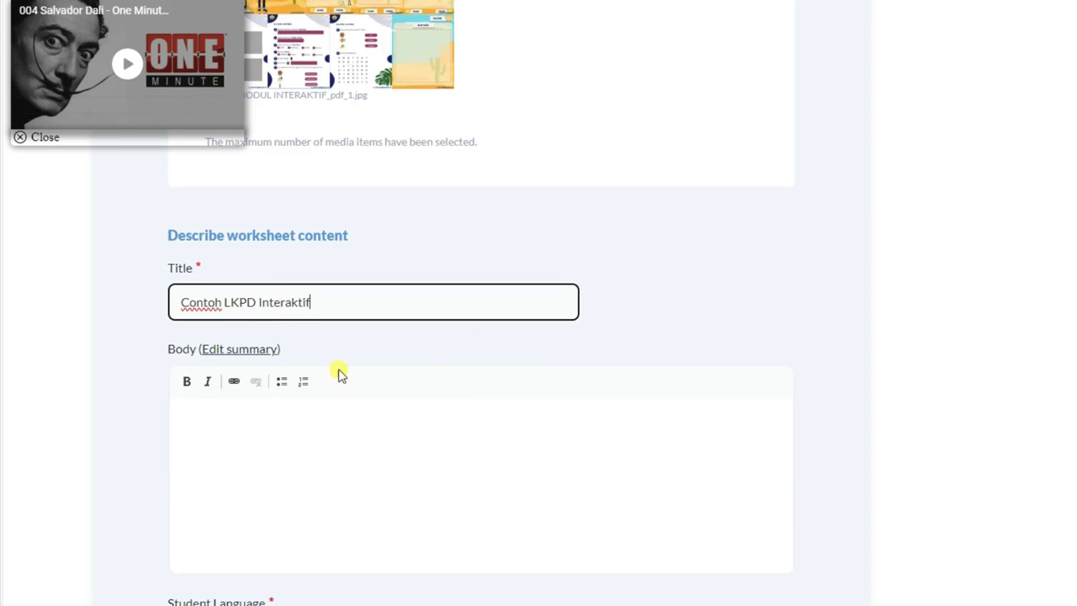
pyautogui.click(303, 435)
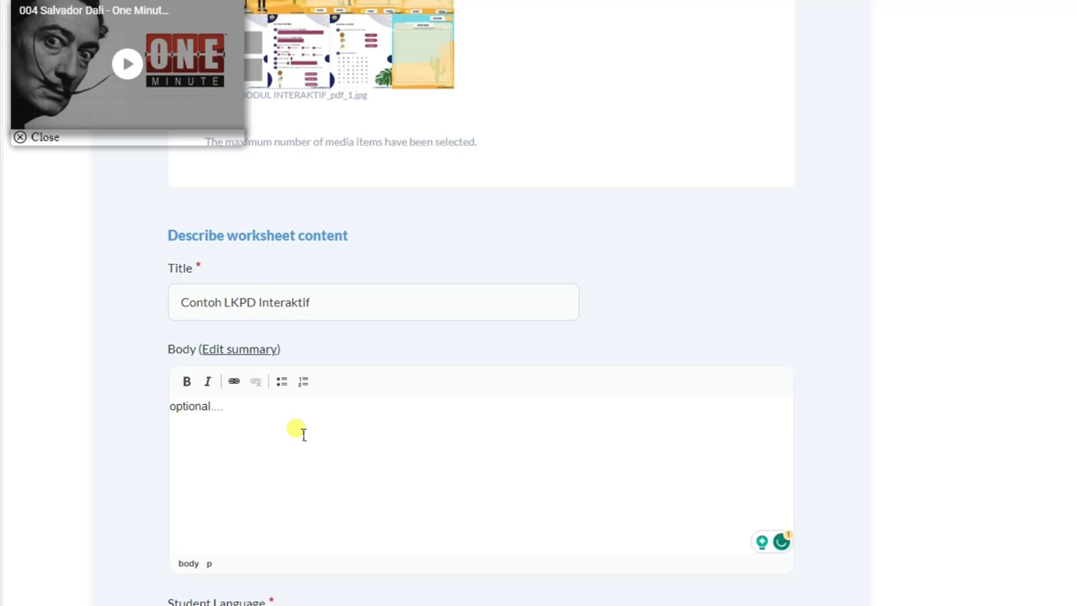
# - Set the student language to Indonesian and the subject to the suggested entry Biologi (1061890)
pyautogui.scroll(-3, 257, 414)
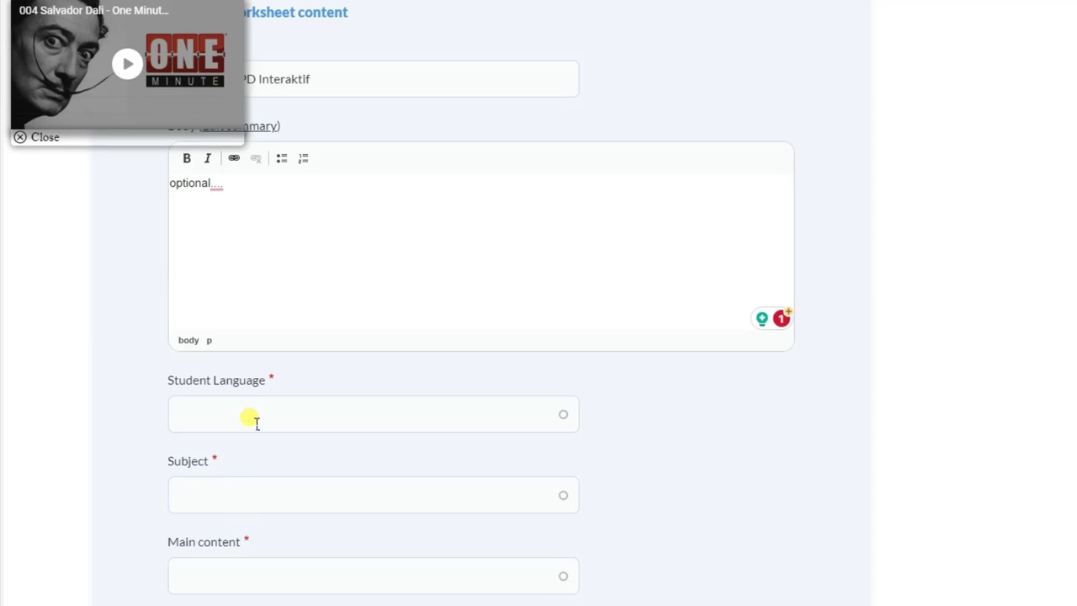
pyautogui.click(256, 422)
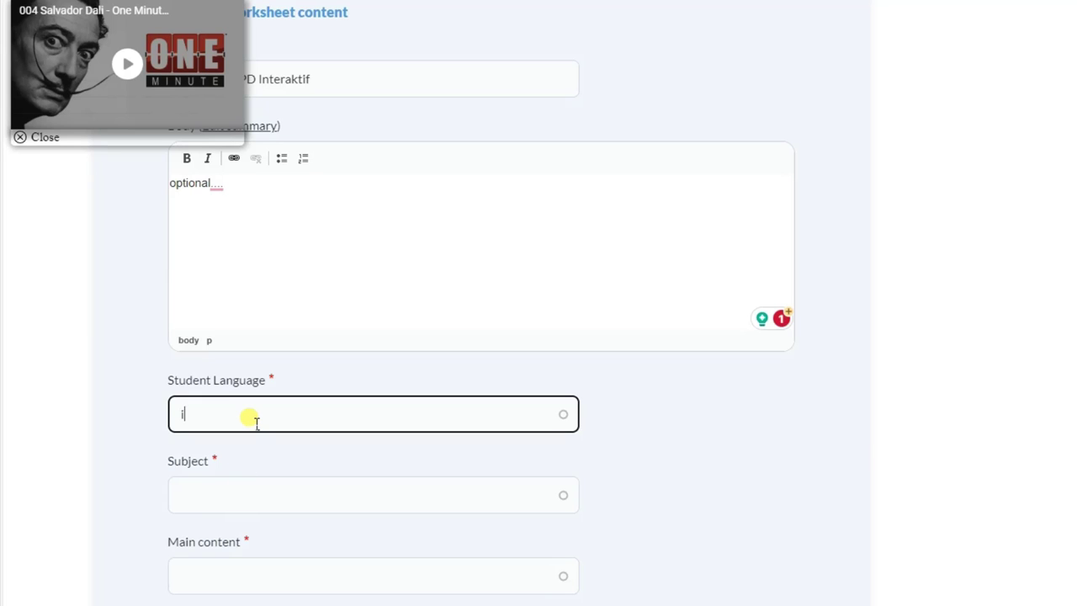
pyautogui.write('indon')
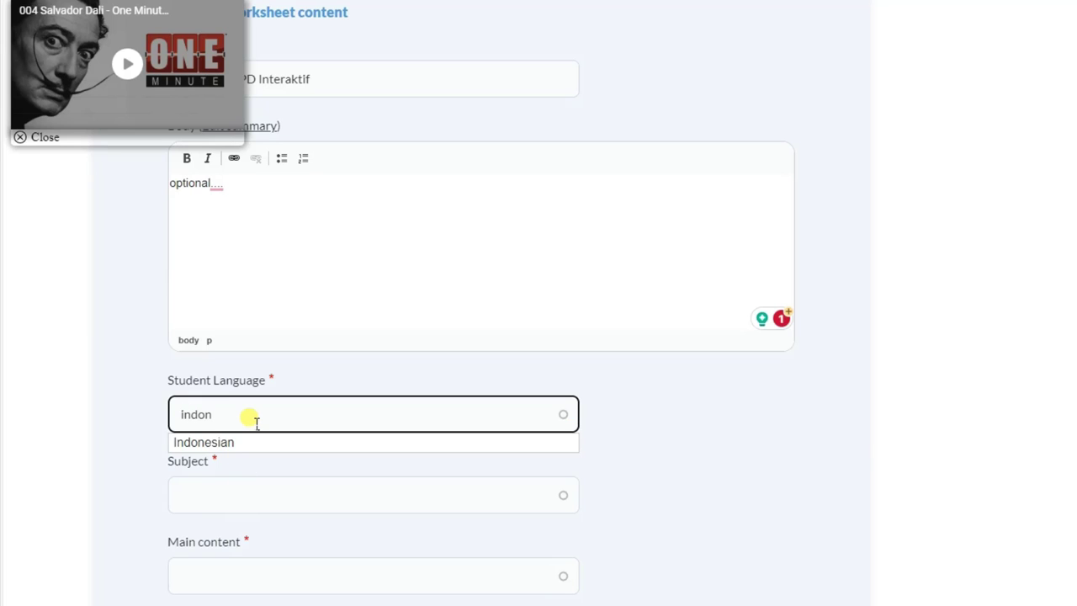
pyautogui.click(217, 444)
pyautogui.click(225, 493)
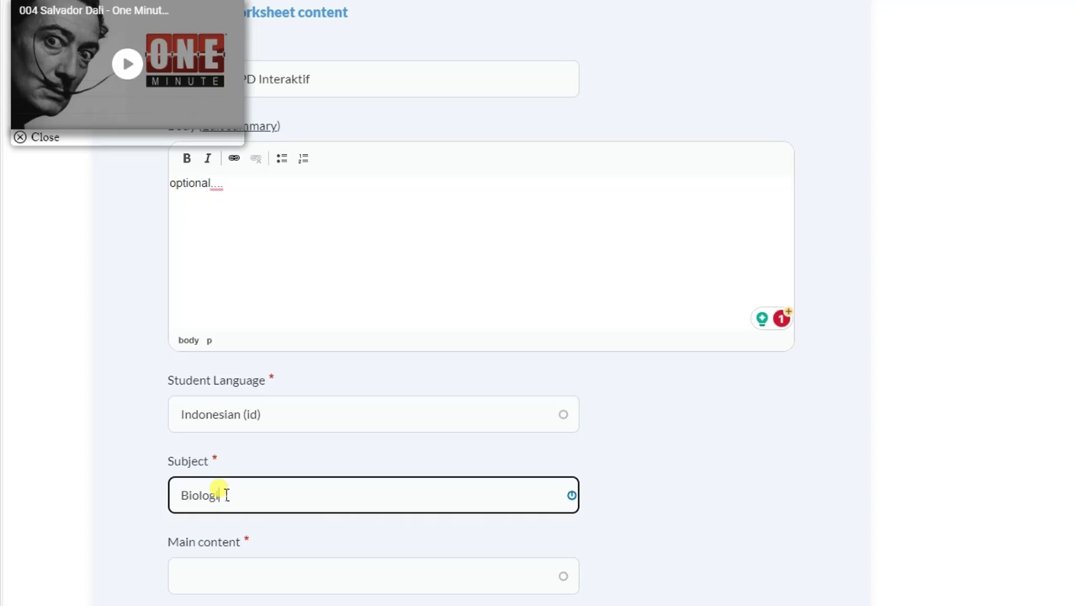
pyautogui.write('Biologi')
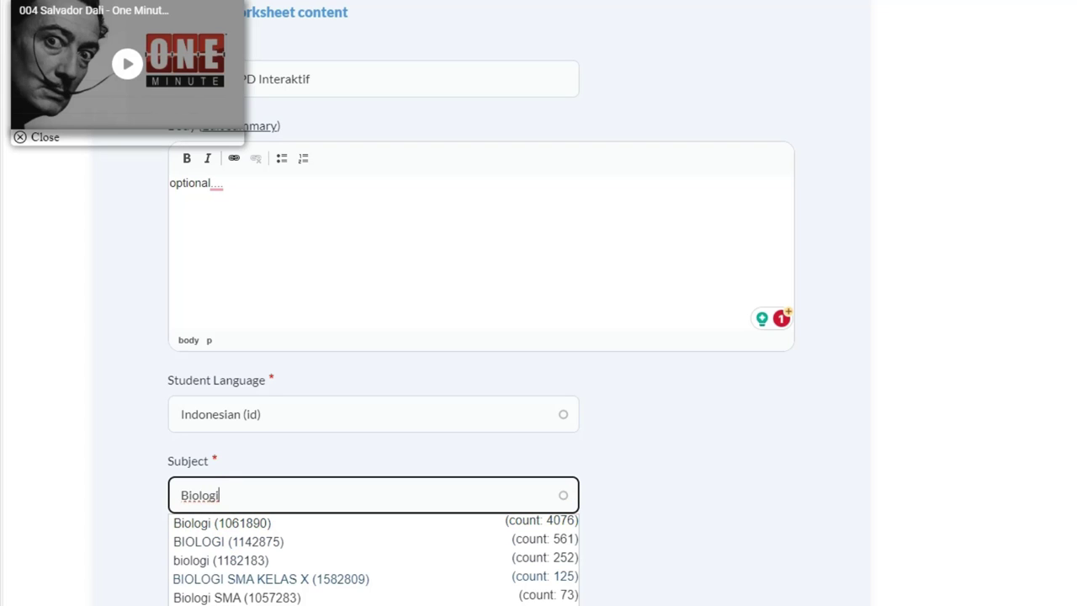
pyautogui.scroll(-3, 227, 564)
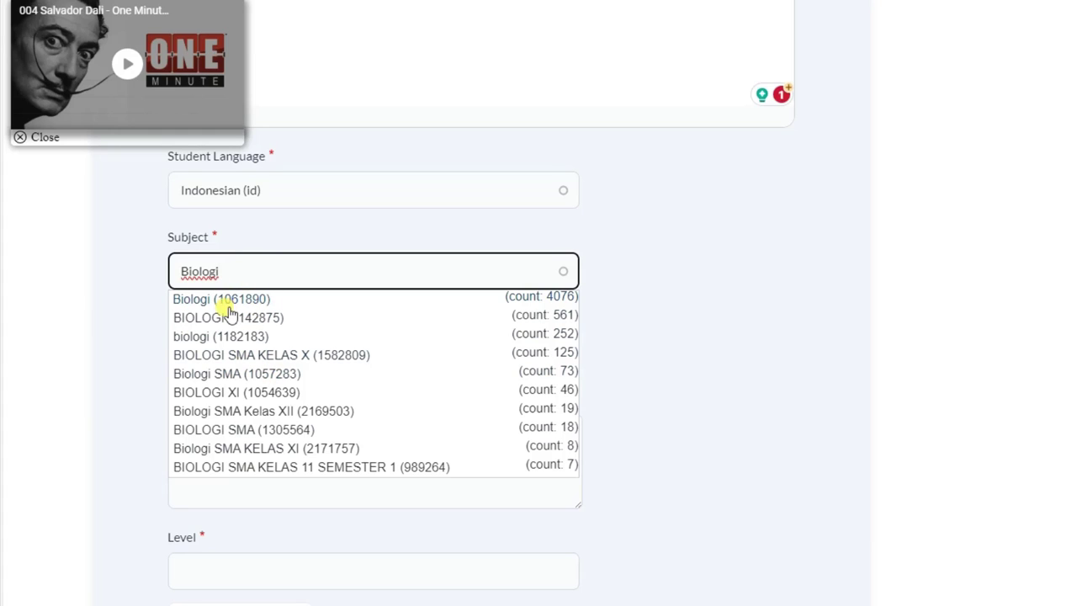
pyautogui.click(217, 303)
# - Enter "Jenis Jenis Hewan" as the worksheet's main content, without using a suggested entry
pyautogui.click(229, 355)
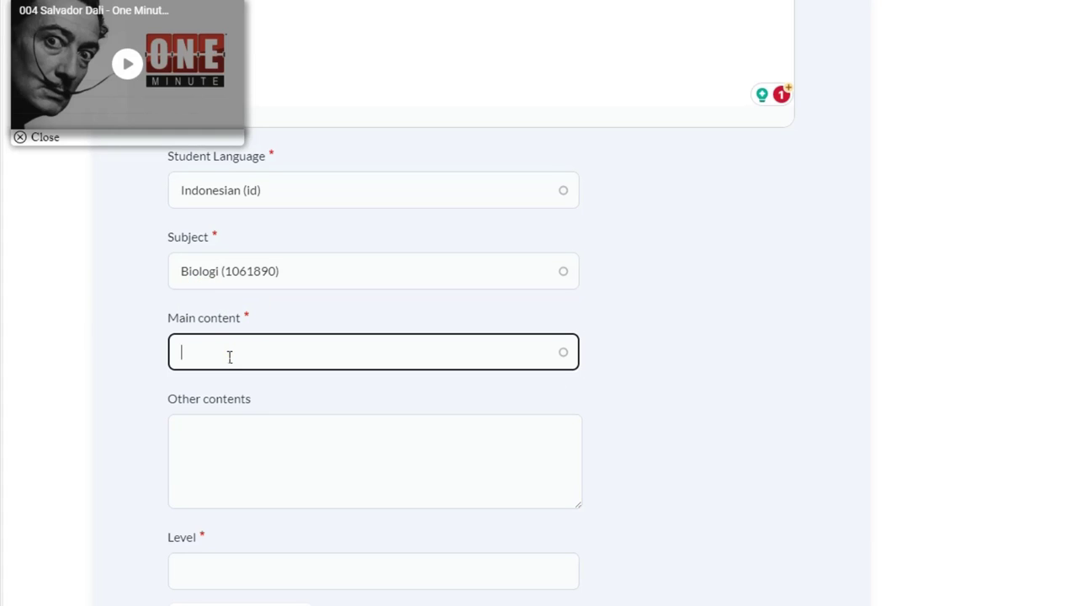
pyautogui.write('Jentis')
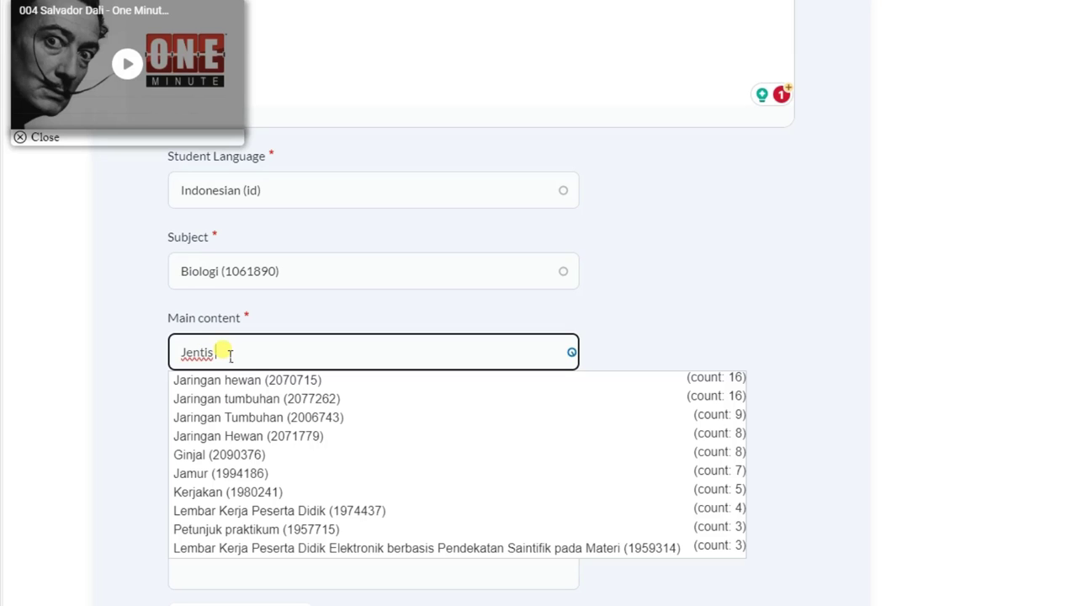
pyautogui.press('BackSpace')
pyautogui.press('BackSpace')
pyautogui.press('BackSpace')
pyautogui.write('is Jenis Hewan')
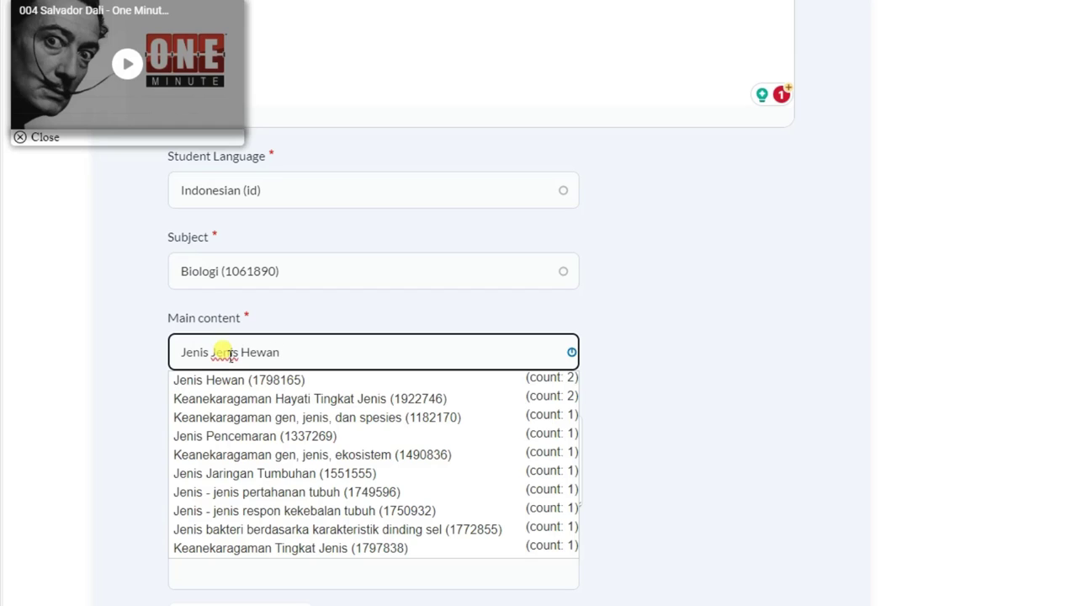
pyautogui.click(245, 452)
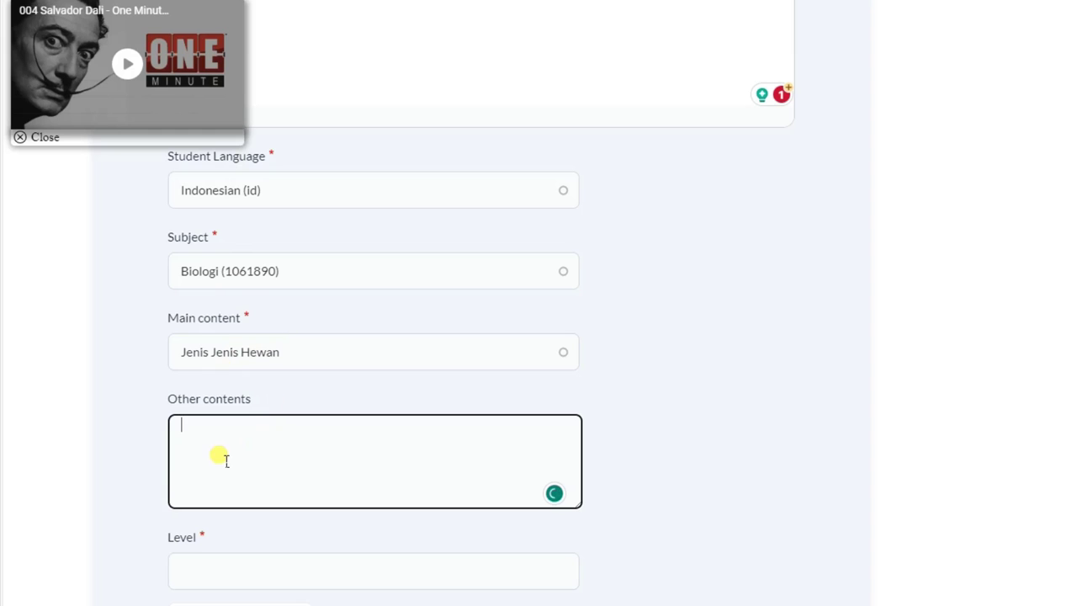
# - Set the worksheet's level to 4 and allow PDF download
pyautogui.scroll(-1, 224, 544)
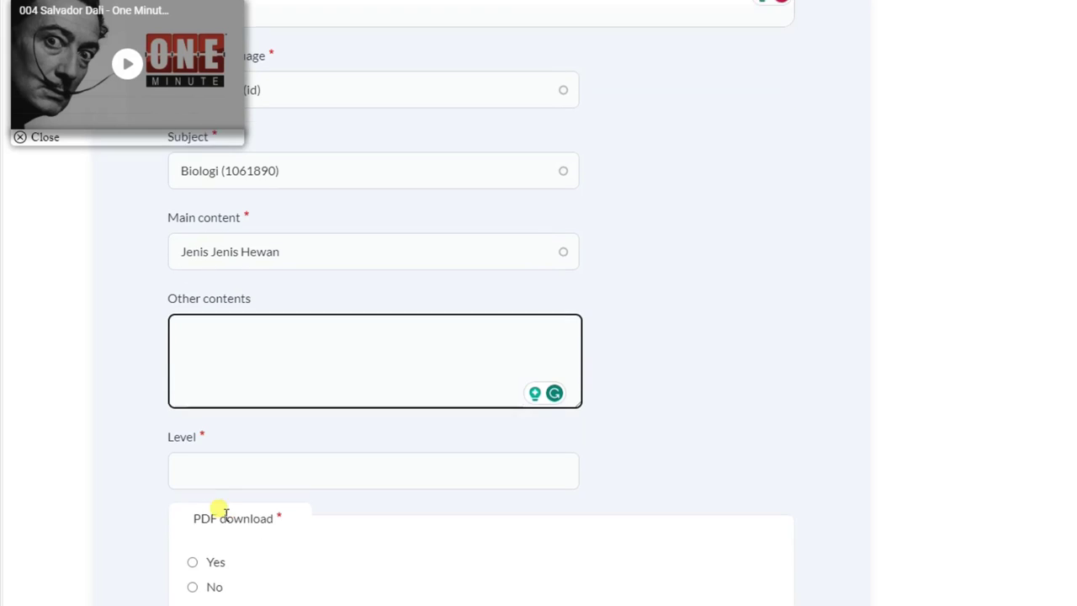
pyautogui.click(216, 462)
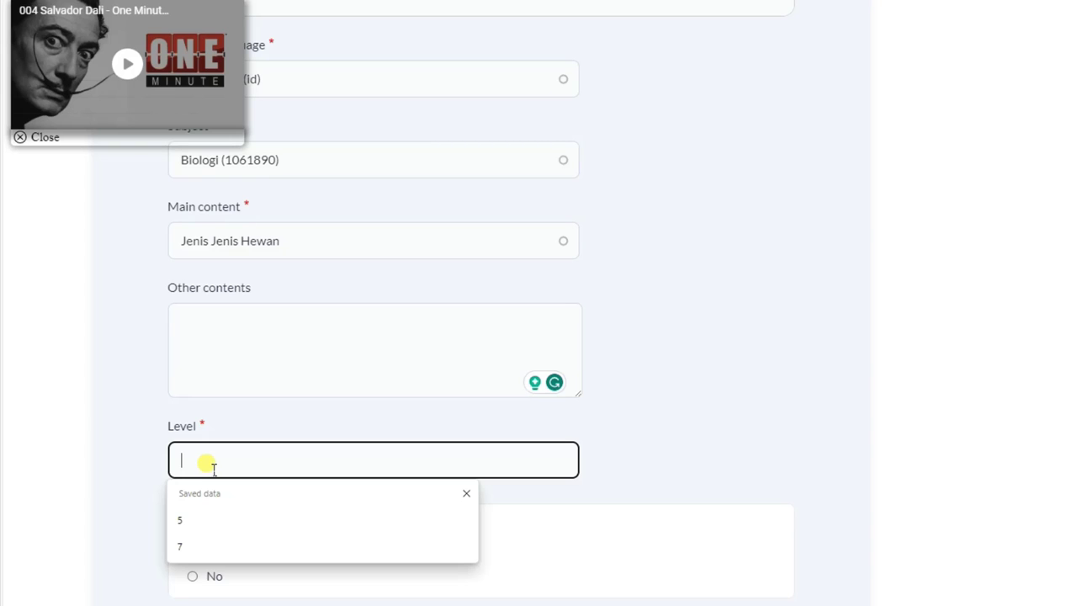
pyautogui.write('4')
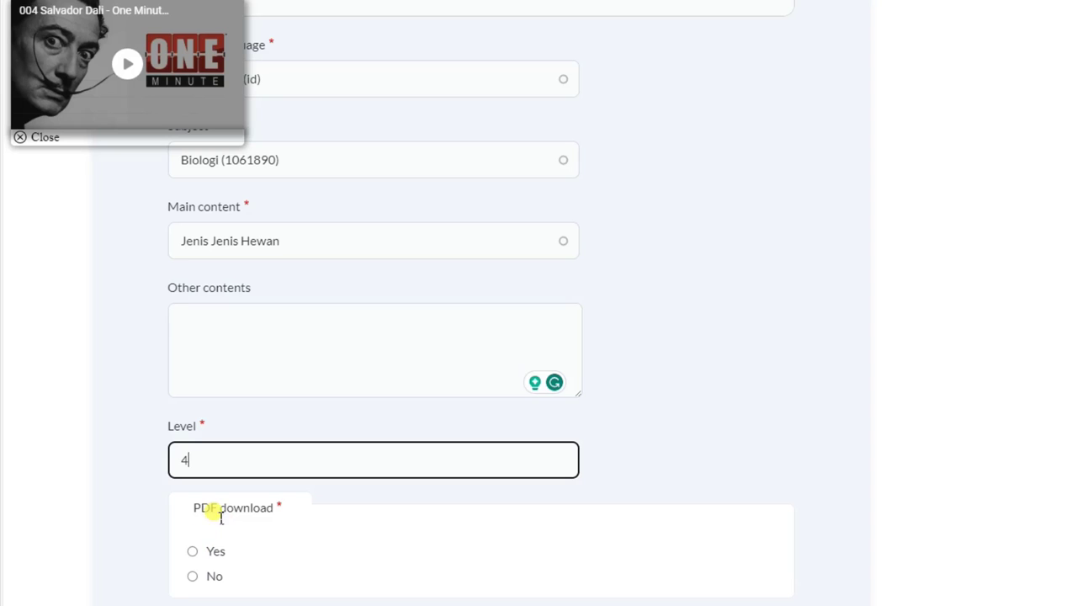
pyautogui.click(193, 551)
# - Set the worksheet's age range from 9 to 12
pyautogui.scroll(-3, 312, 520)
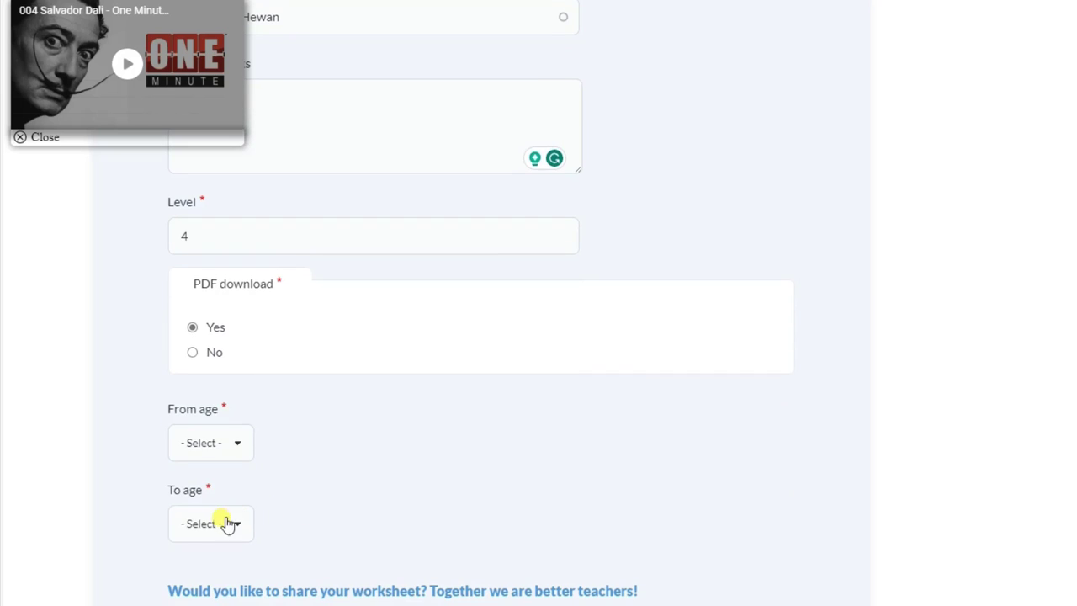
pyautogui.click(223, 443)
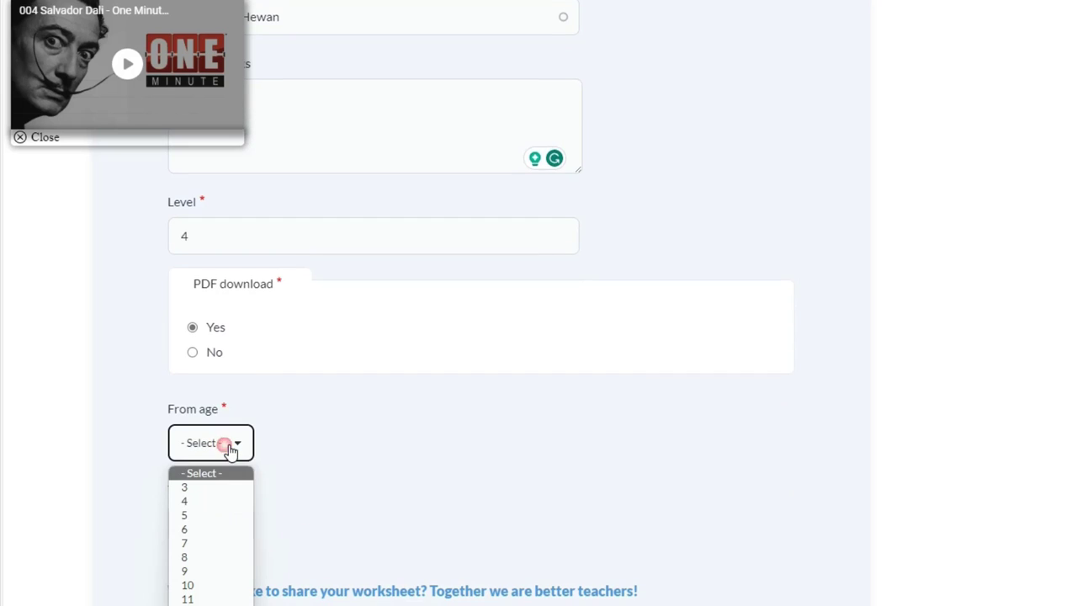
pyautogui.click(192, 570)
pyautogui.click(216, 524)
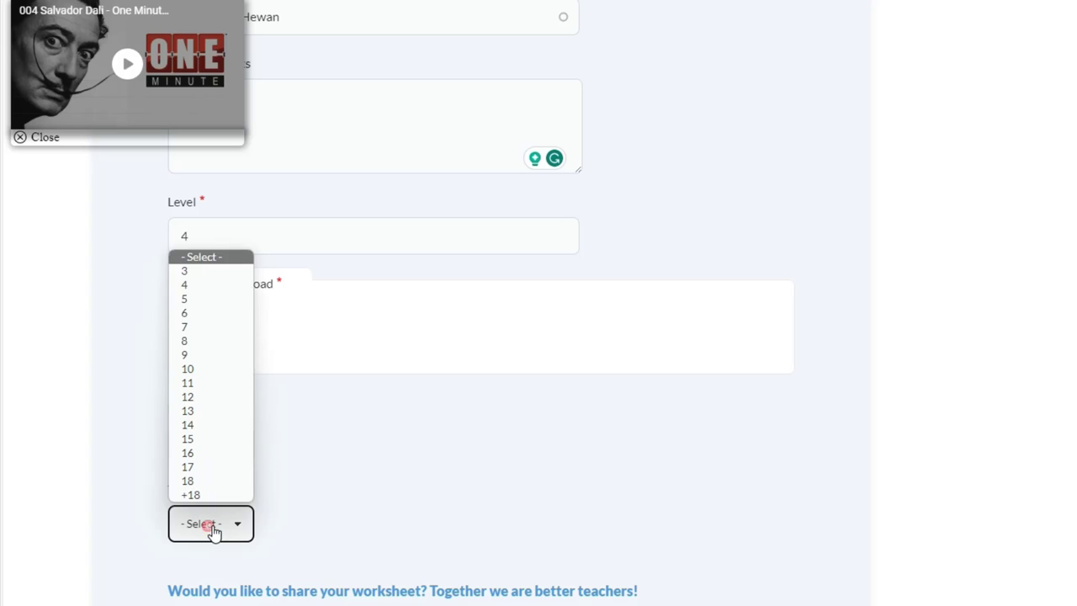
pyautogui.click(191, 402)
pyautogui.scroll(-3, 375, 383)
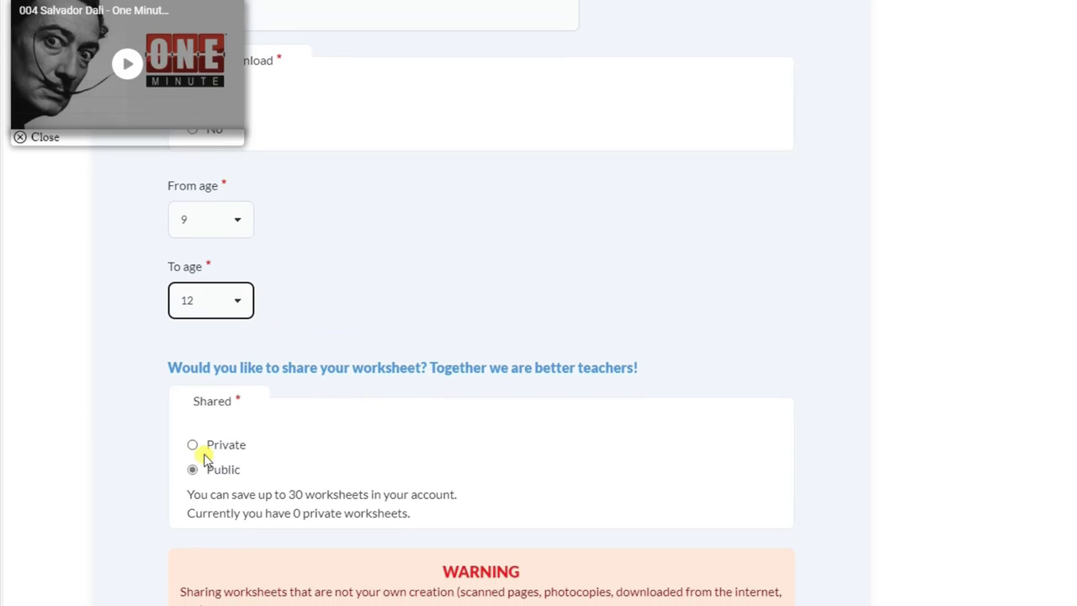
# - Save the worksheet details and proceed to editing the worksheet's elements
pyautogui.scroll(-1, 343, 450)
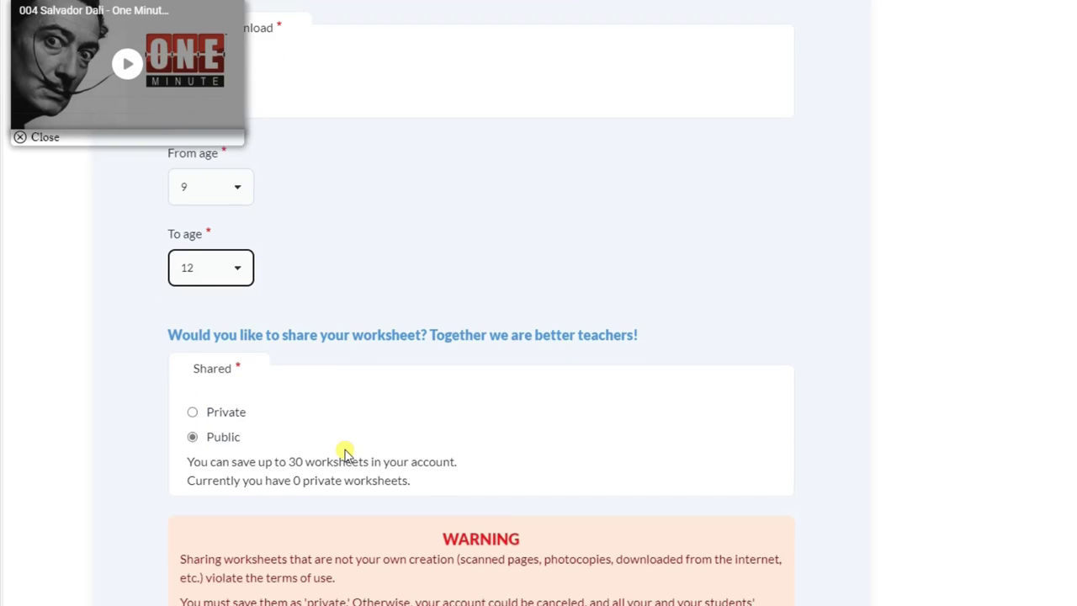
pyautogui.scroll(-2, 471, 492)
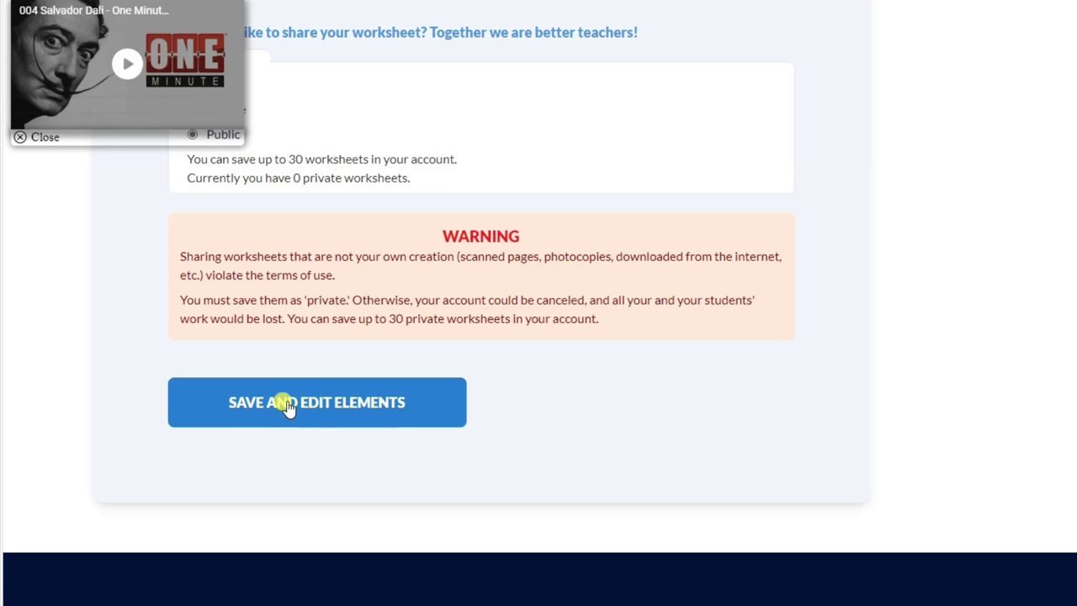
pyautogui.click(287, 405)
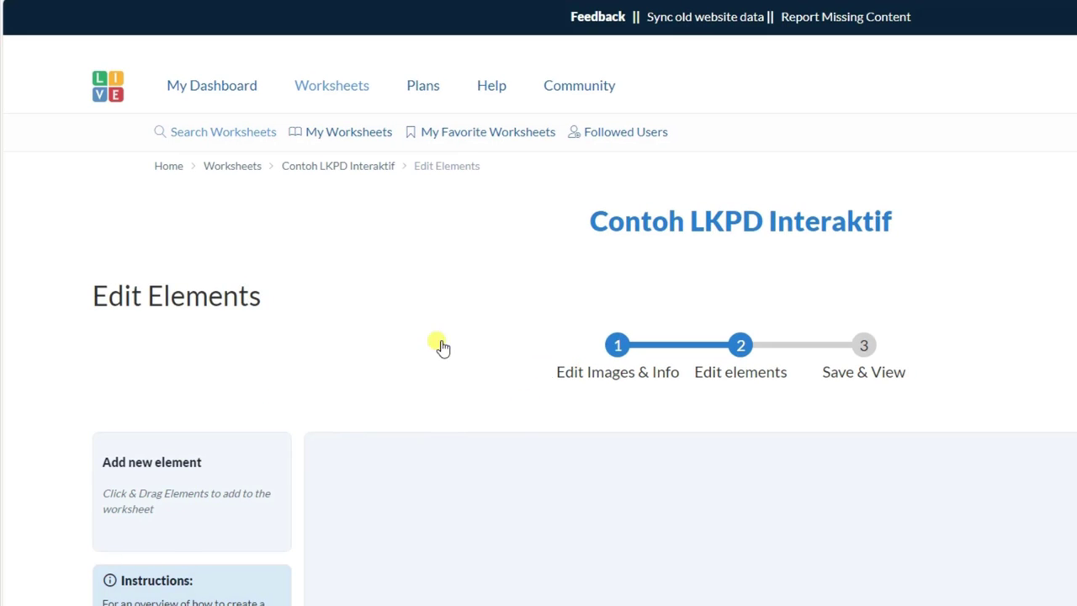
# - Close the floating video that covers the list of new elements
pyautogui.scroll(-1, 454, 345)
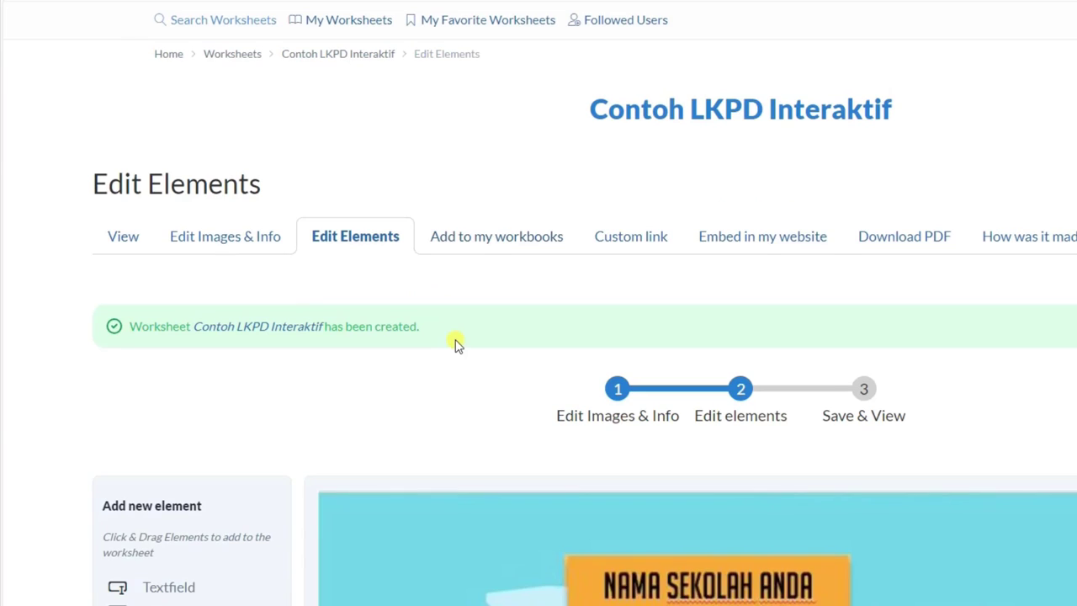
pyautogui.scroll(-5, 488, 351)
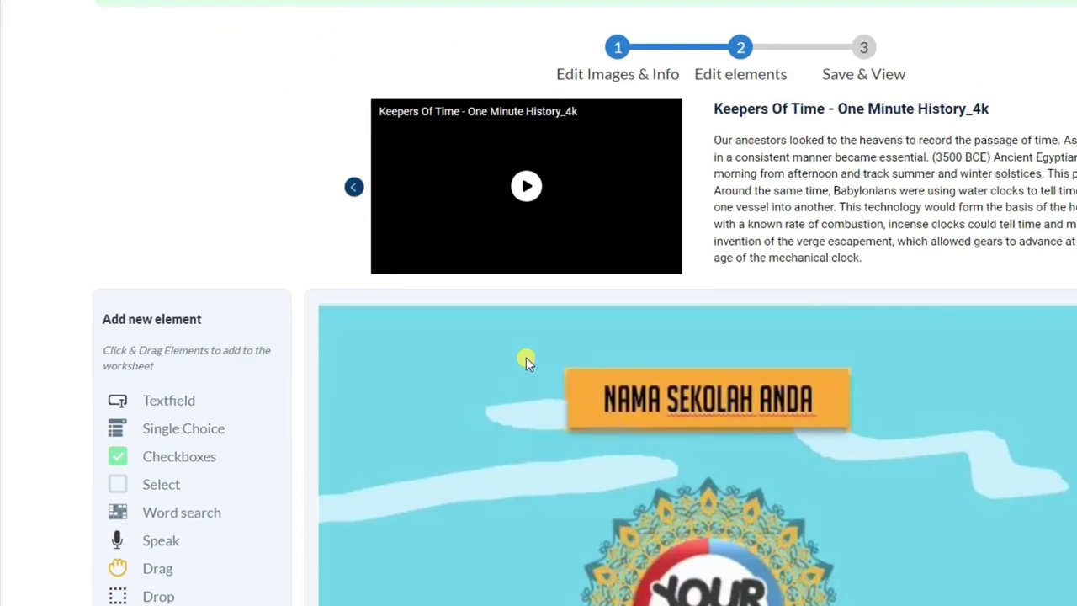
pyautogui.scroll(-3, 718, 324)
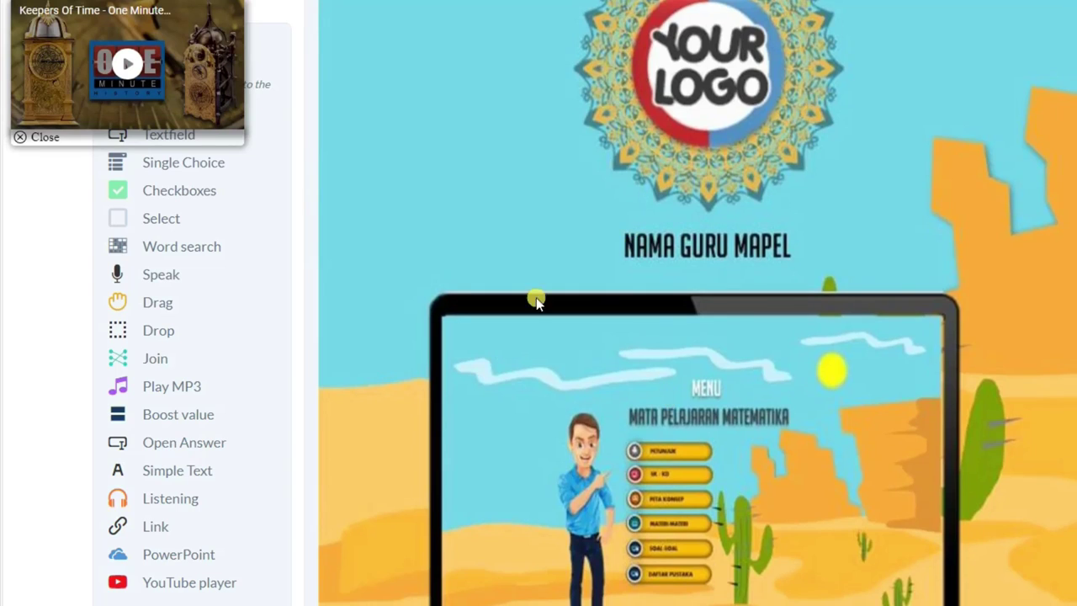
pyautogui.scroll(-5, 806, 287)
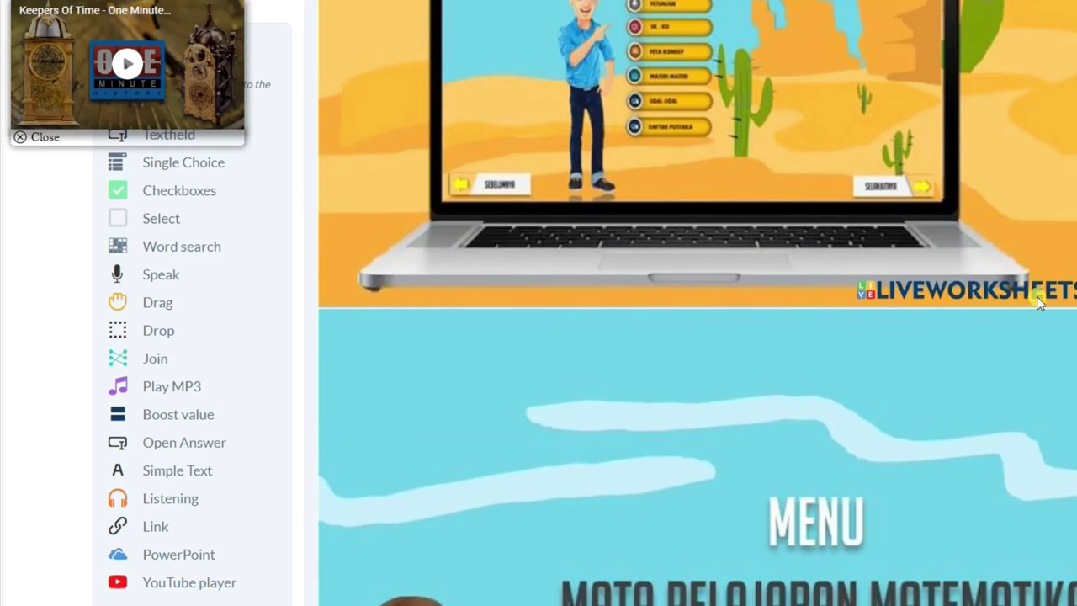
pyautogui.scroll(-4, 976, 307)
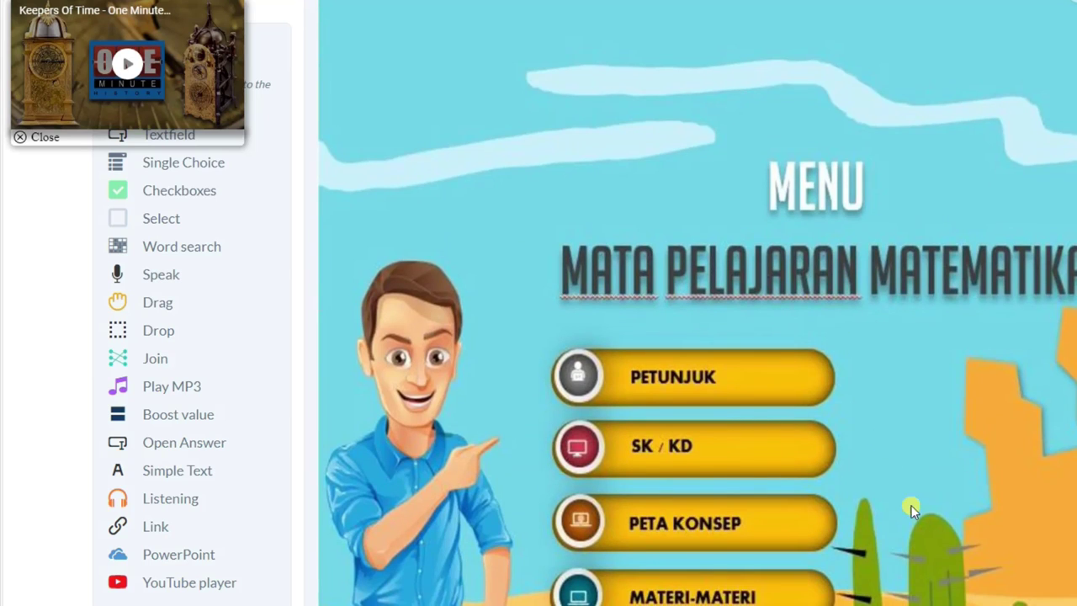
pyautogui.scroll(1, 345, 160)
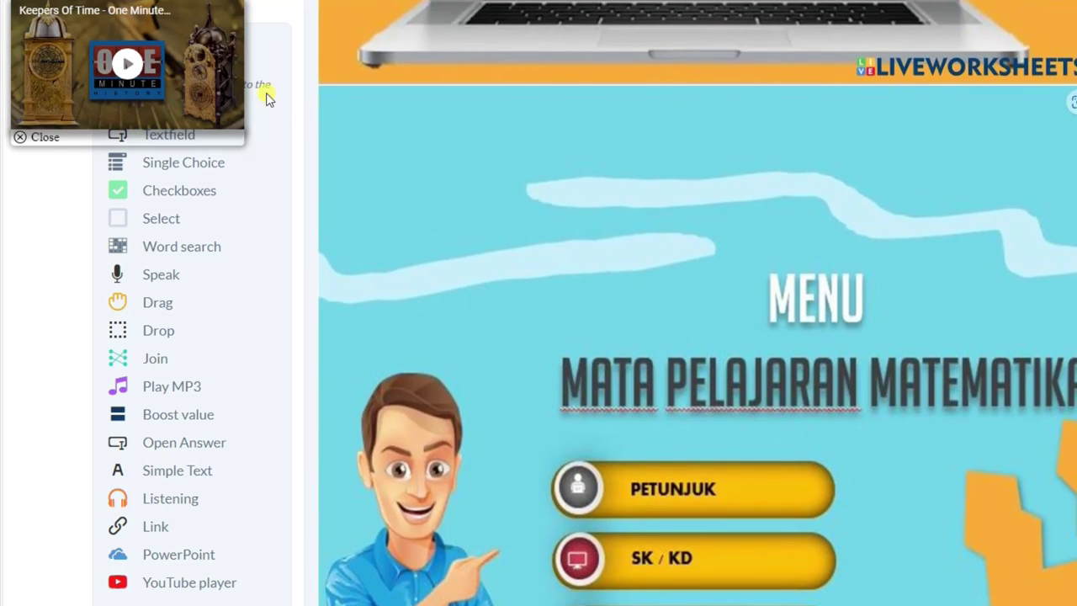
pyautogui.click(42, 138)
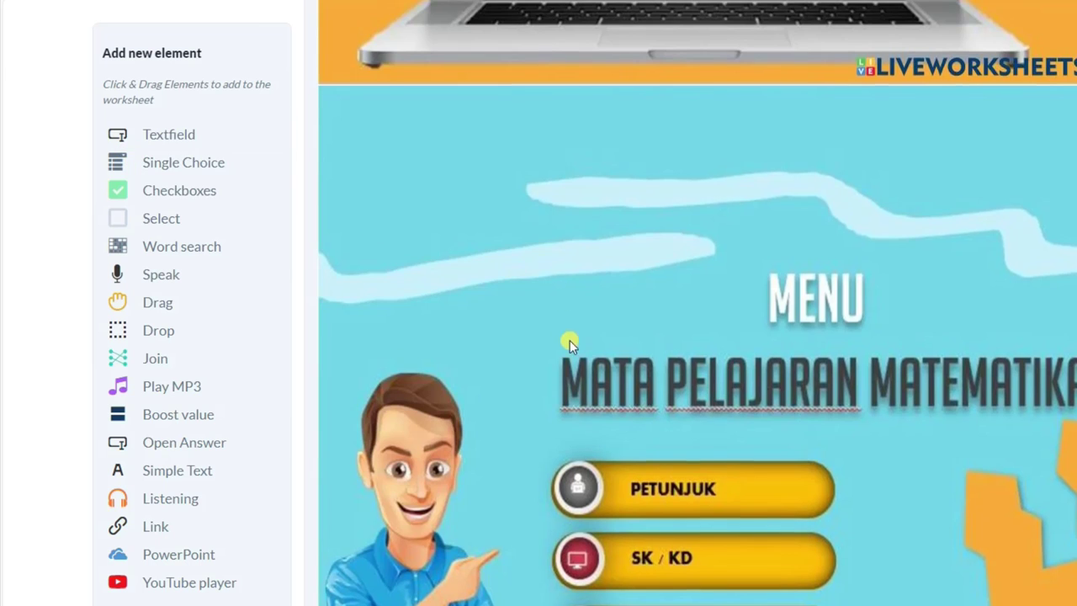
# - Look through the worksheet pages from the menu page to the Materi-Materi page with its video and PowerPoint placeholders
pyautogui.scroll(-3, 569, 340)
pyautogui.scroll(-3, 426, 356)
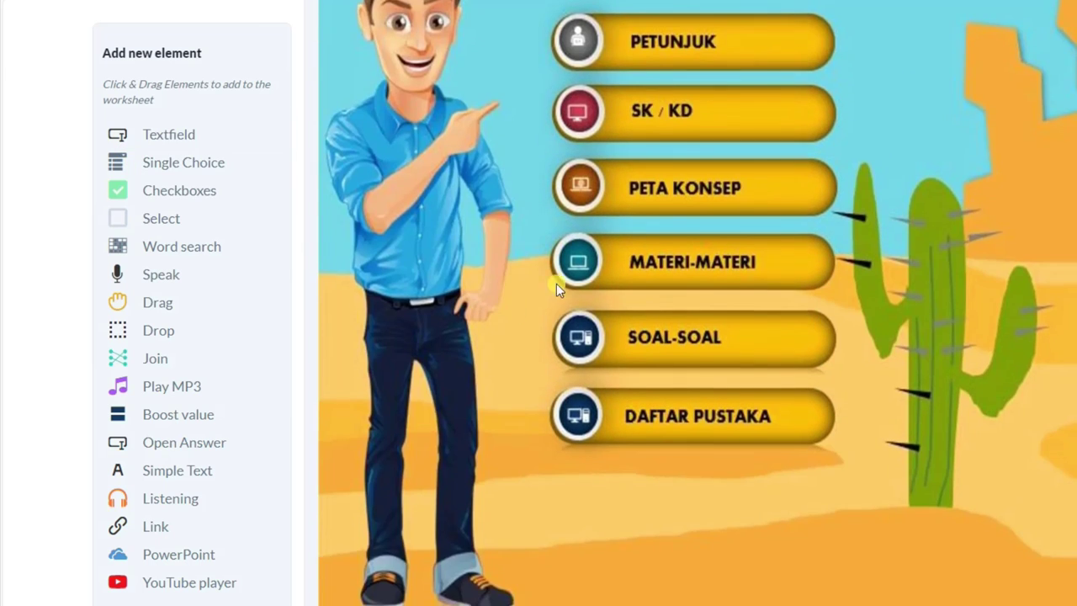
pyautogui.scroll(3, 606, 258)
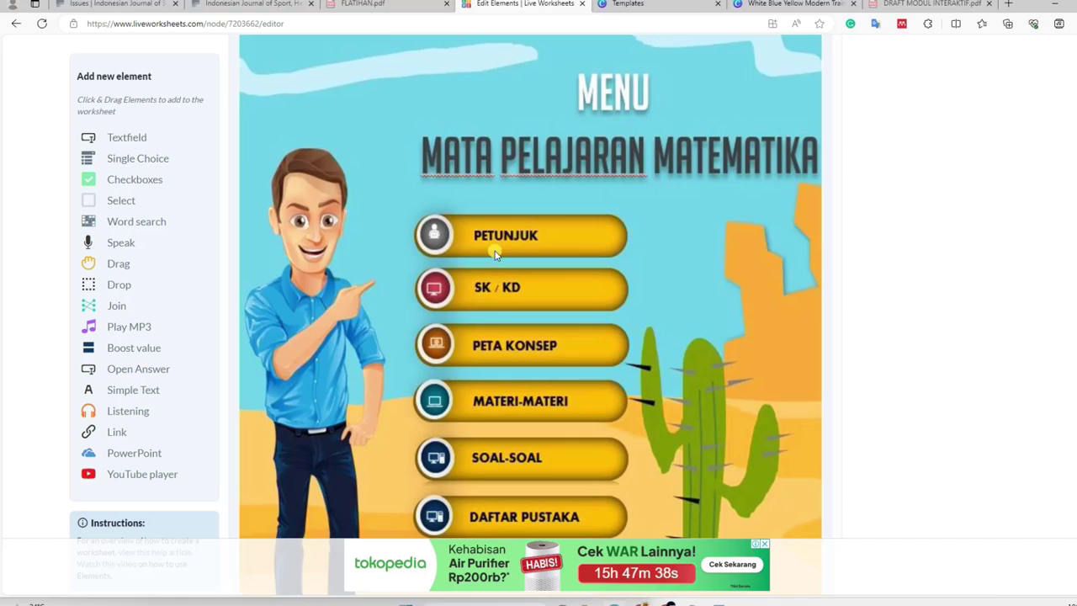
pyautogui.scroll(-2, 495, 254)
pyautogui.scroll(3, 496, 236)
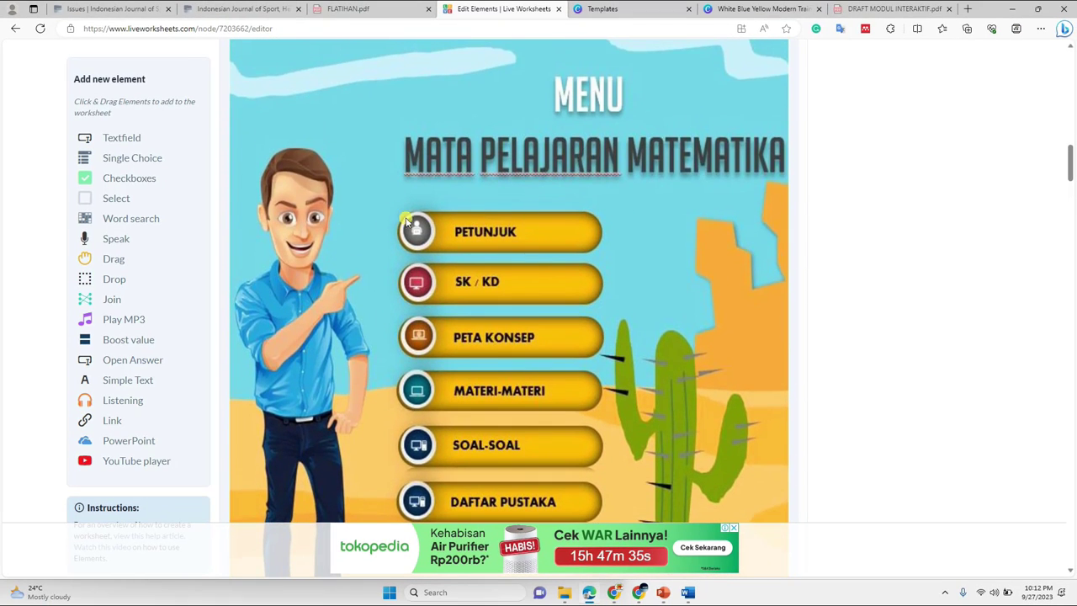
pyautogui.scroll(-5, 406, 221)
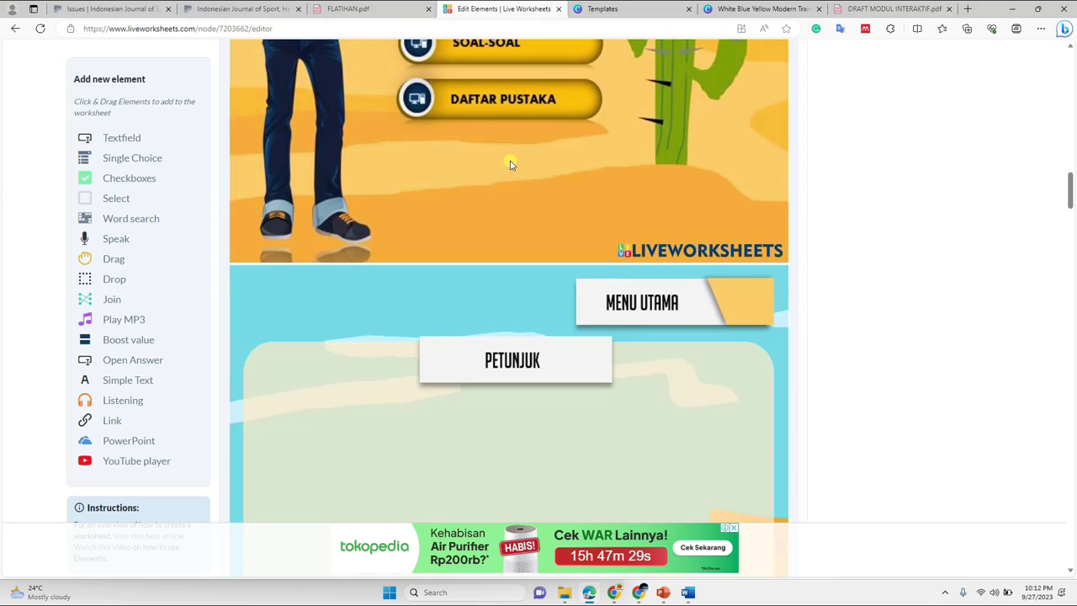
pyautogui.scroll(-15, 519, 160)
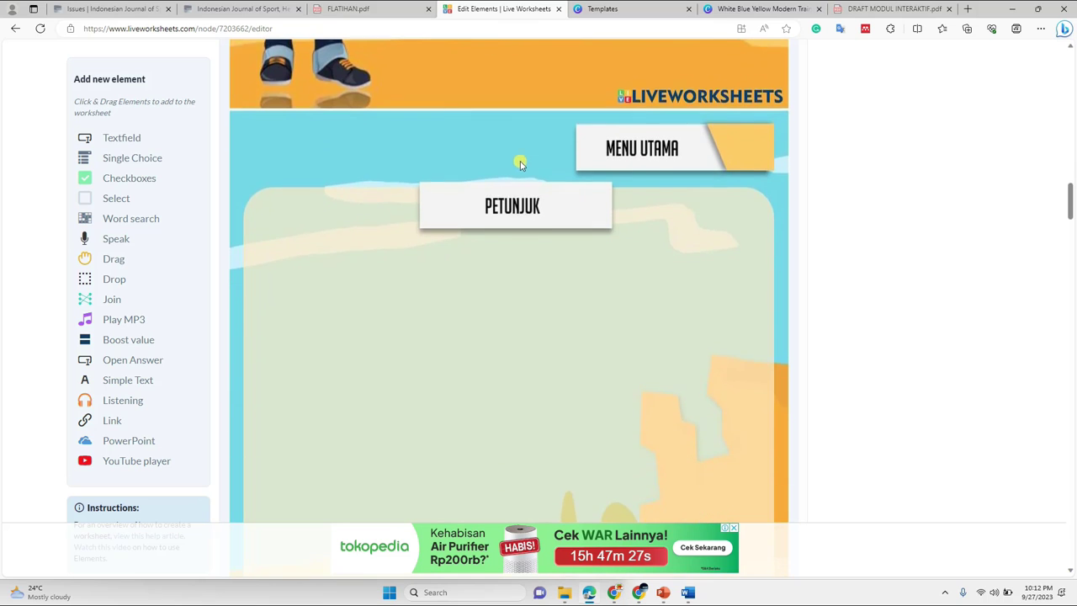
pyautogui.scroll(-15, 524, 199)
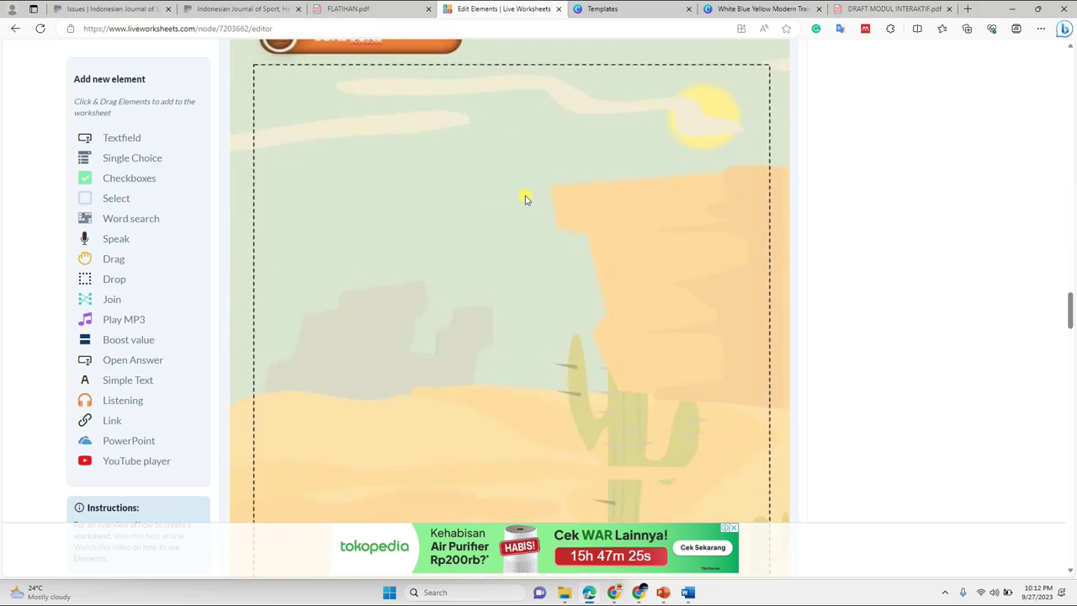
pyautogui.scroll(2, 376, 216)
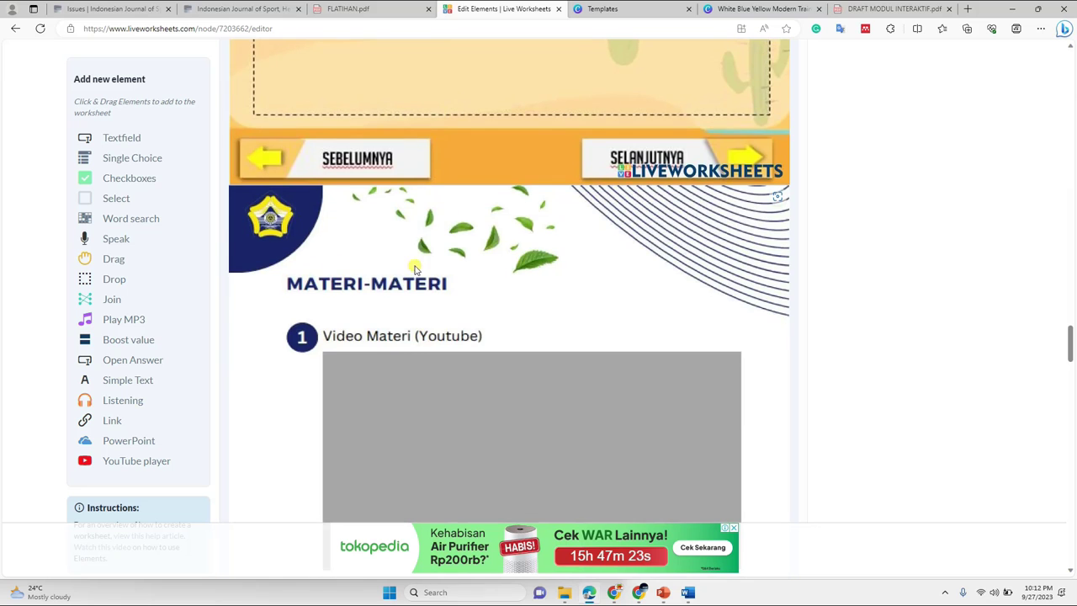
pyautogui.scroll(-6, 392, 262)
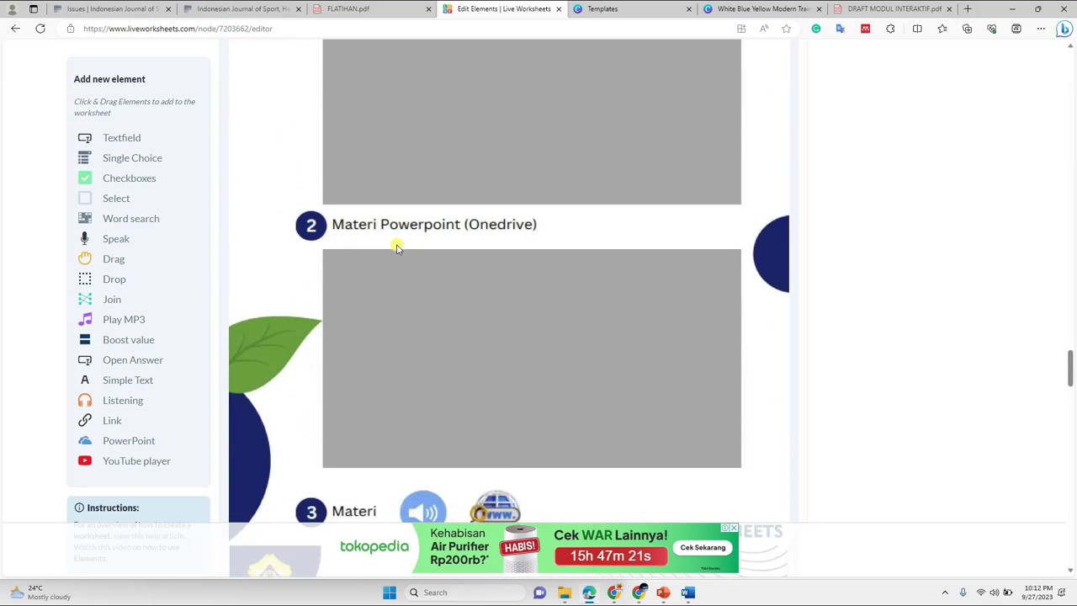
pyautogui.scroll(-4, 412, 240)
pyautogui.scroll(7, 428, 230)
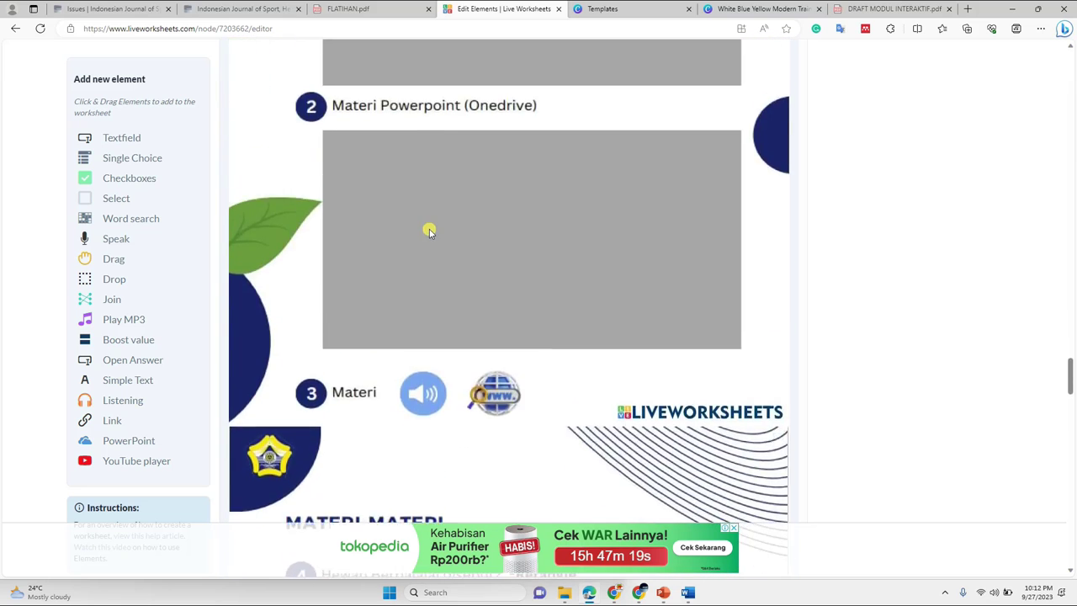
pyautogui.scroll(3, 427, 232)
pyautogui.scroll(-1, 421, 233)
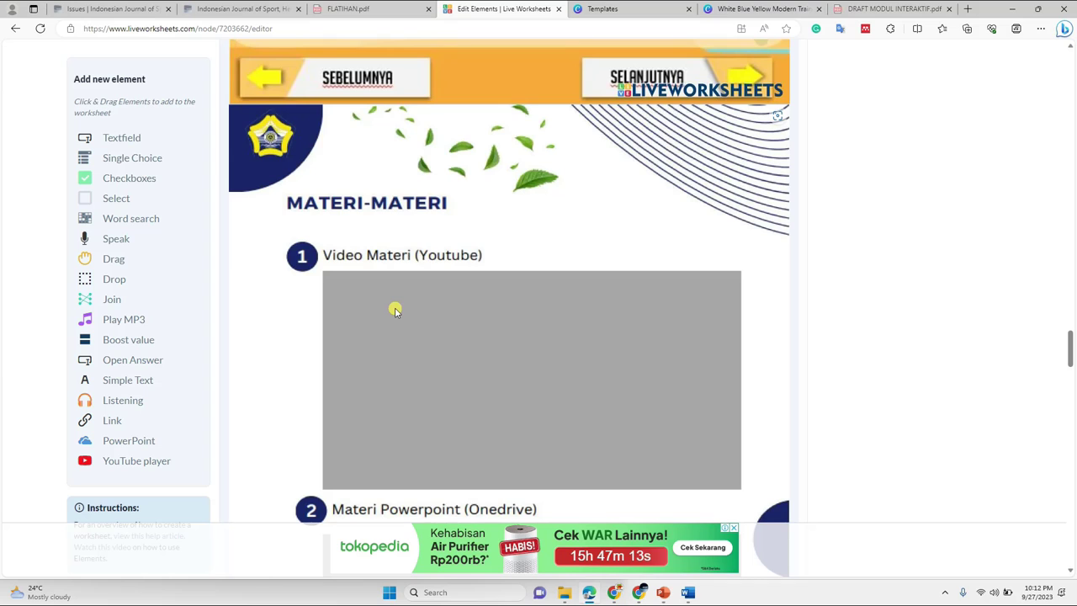
pyautogui.scroll(-2, 415, 307)
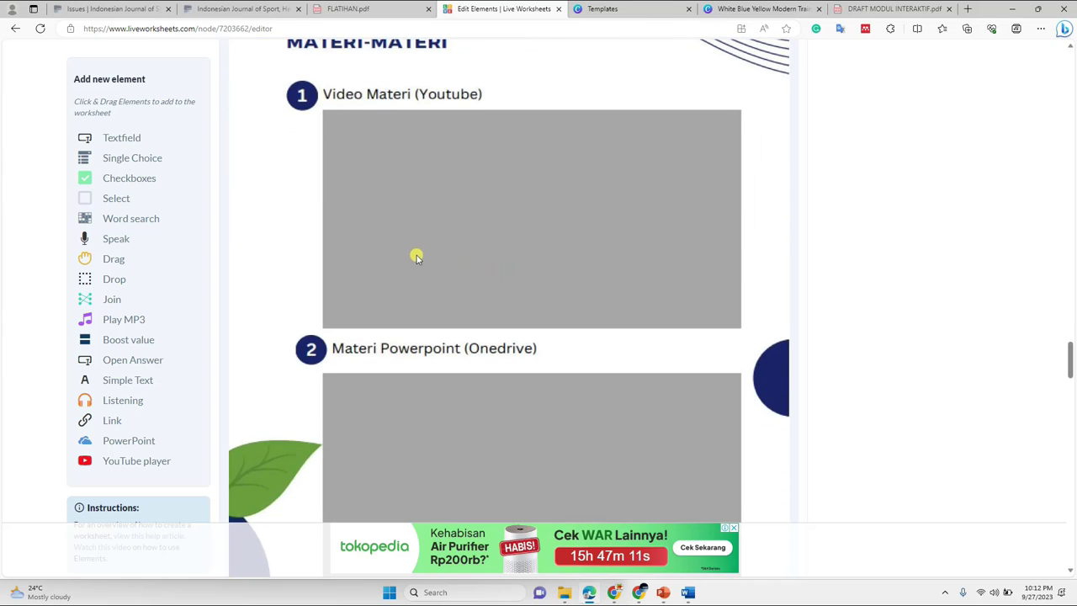
# - Add a YouTube player element and fit it to the grey box under "Video Materi (Youtube)"
pyautogui.scroll(1, 416, 255)
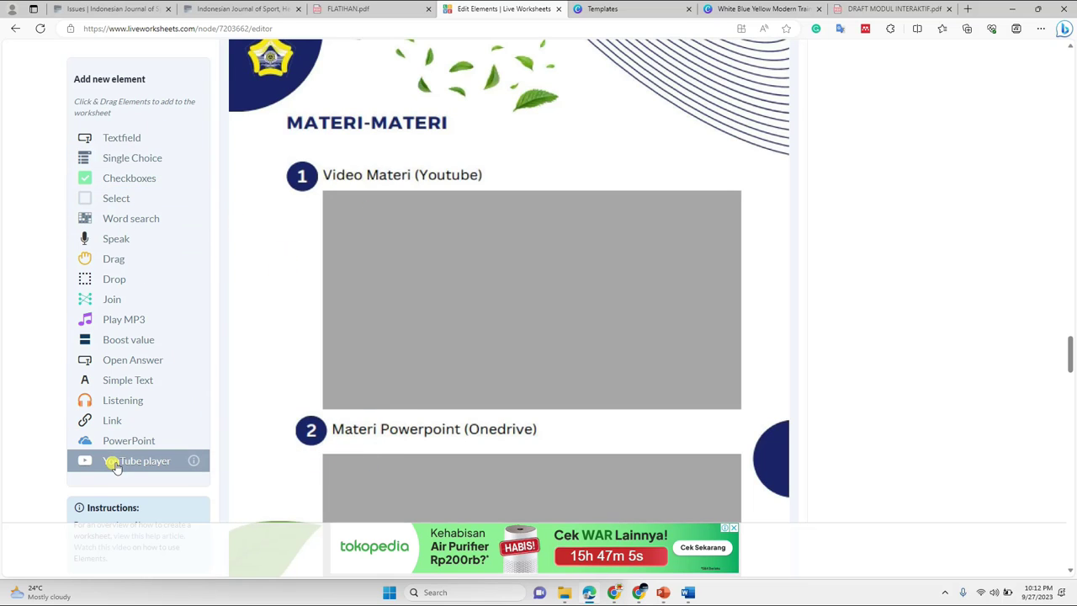
pyautogui.click(117, 468)
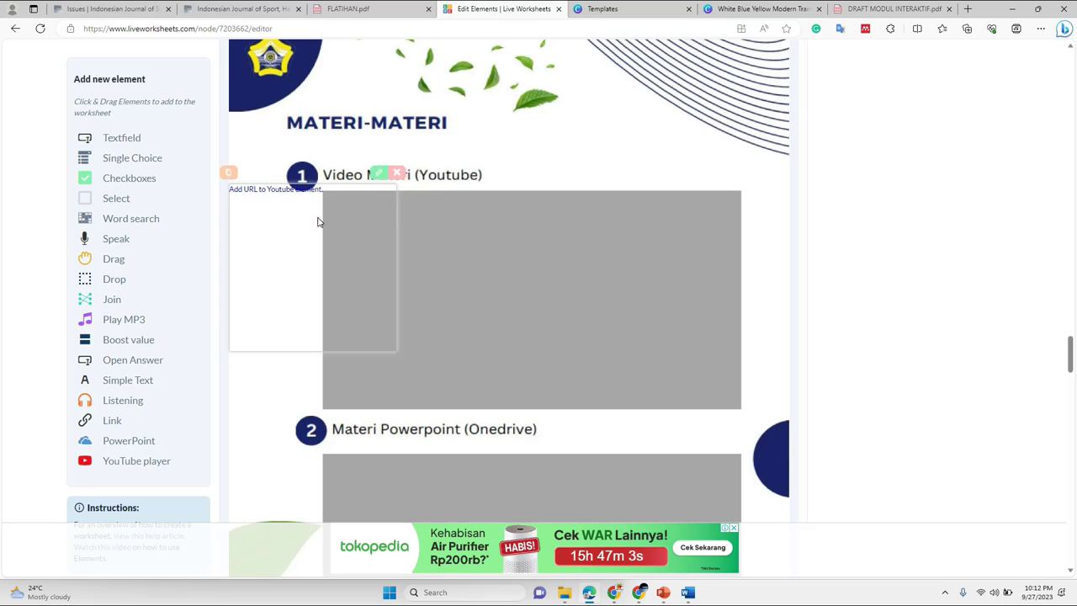
pyautogui.moveTo(350, 226); pyautogui.dragTo(535, 238)
pyautogui.click(327, 192)
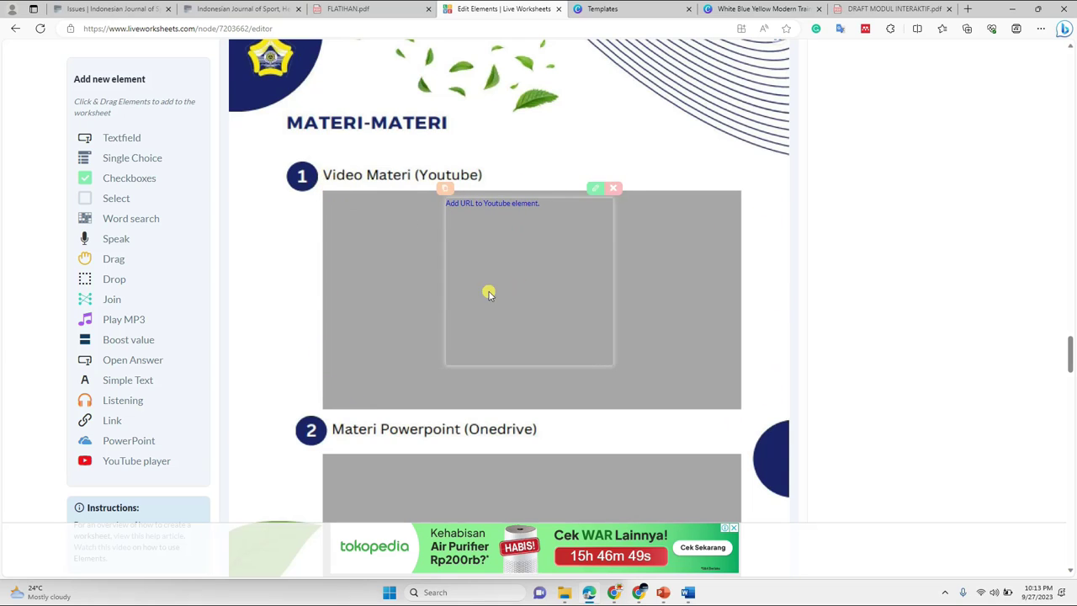
pyautogui.moveTo(488, 291); pyautogui.dragTo(374, 289)
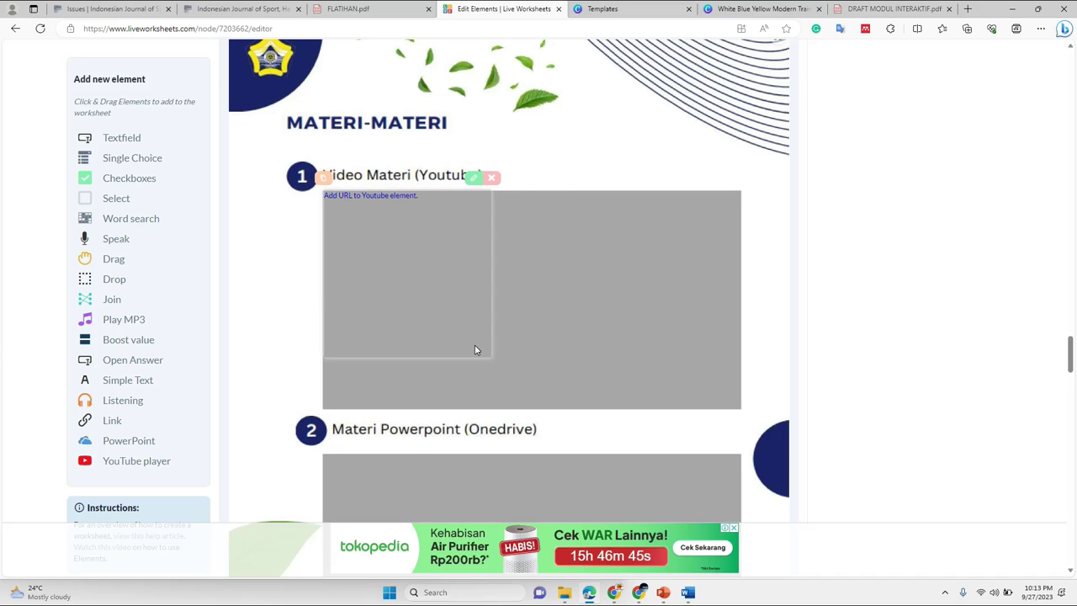
pyautogui.moveTo(491, 360); pyautogui.dragTo(742, 411)
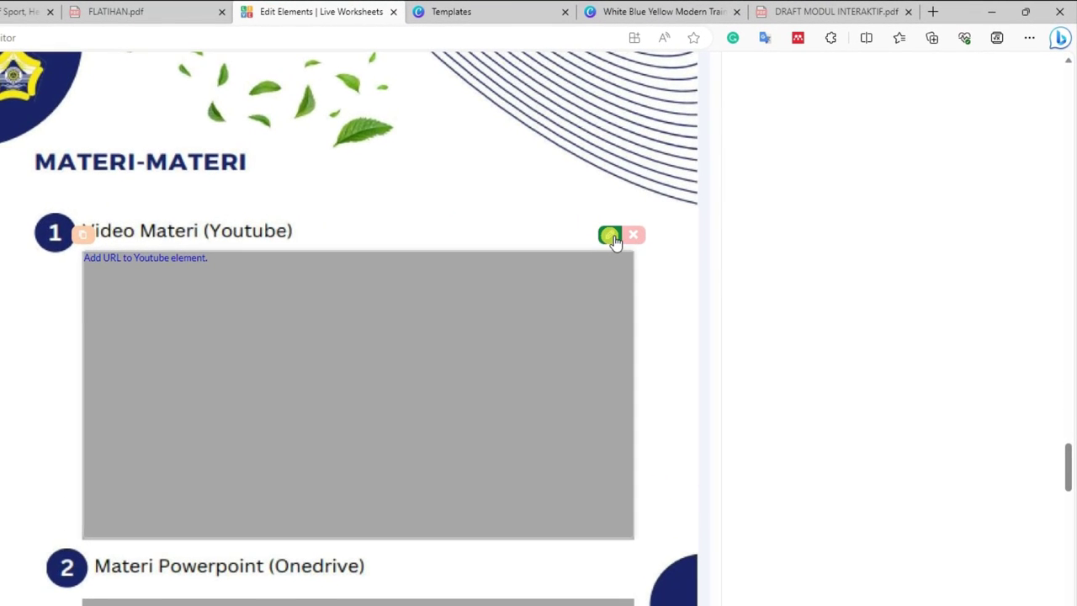
# - Open the YouTube player element's settings and clear its URL
pyautogui.click(610, 236)
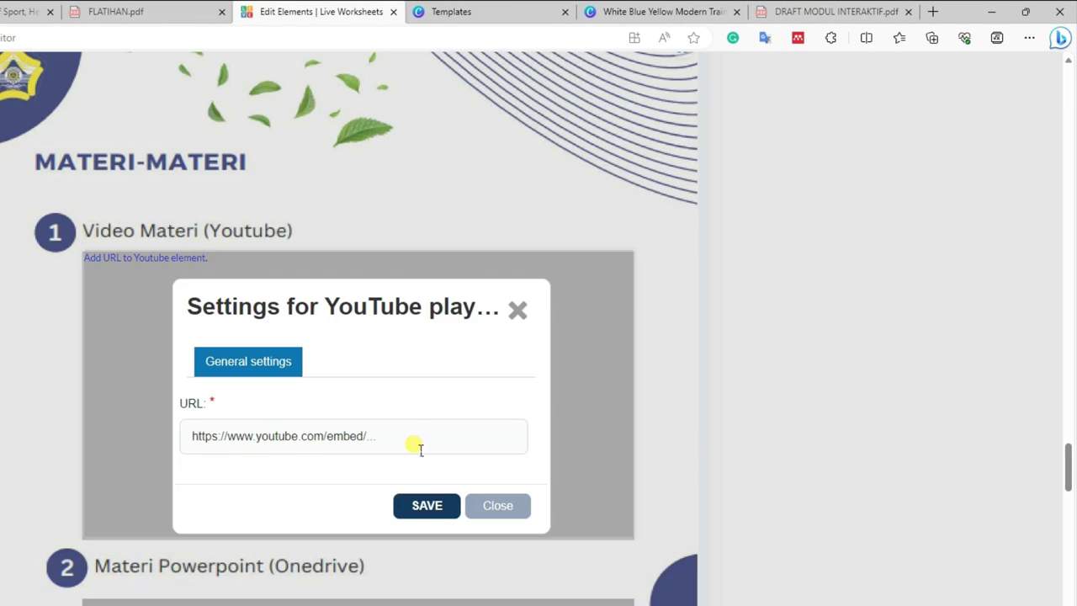
pyautogui.moveTo(419, 447); pyautogui.dragTo(172, 452)
pyautogui.press('BackSpace')
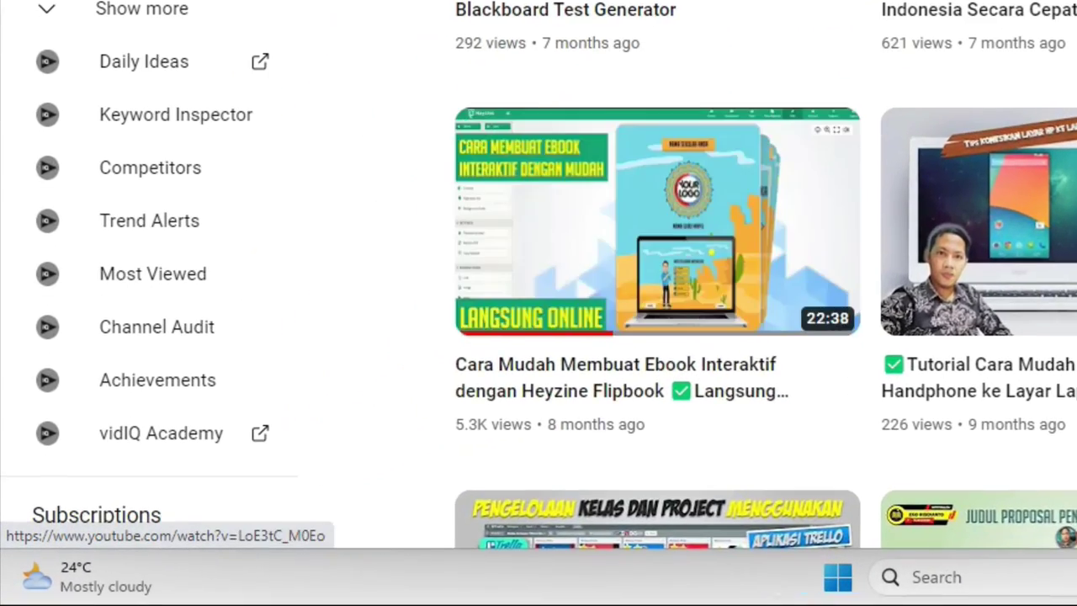
# - Switch to the YouTube channel's videos in Chrome and open "Cara Mudah Membuat Ebook Interaktif dengan Heyzine Flipbook"
pyautogui.scroll(10, 578, 303)
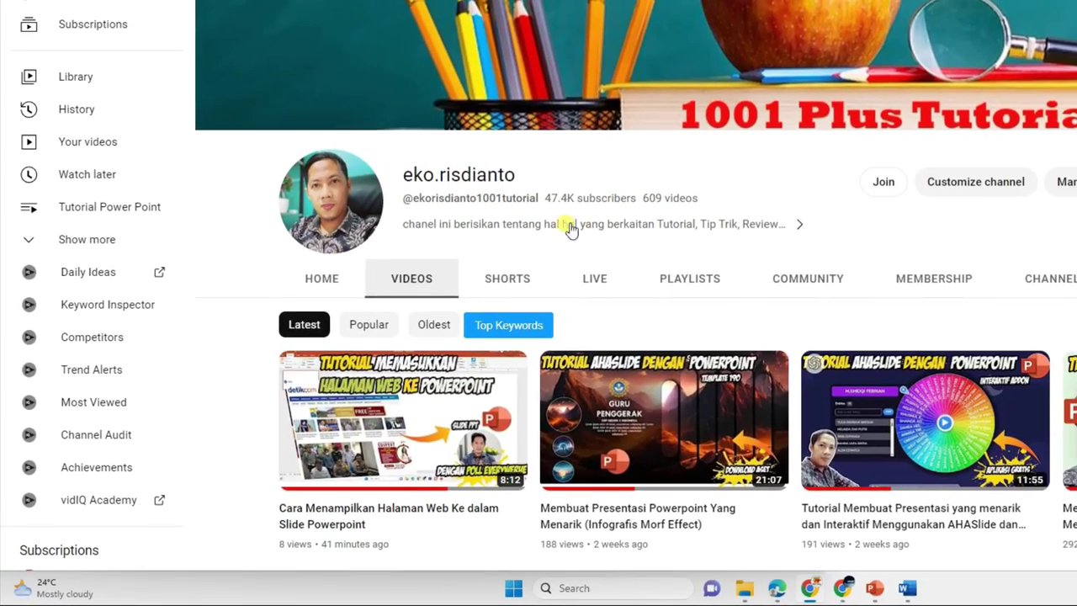
pyautogui.scroll(-1, 761, 152)
pyautogui.scroll(-3, 472, 319)
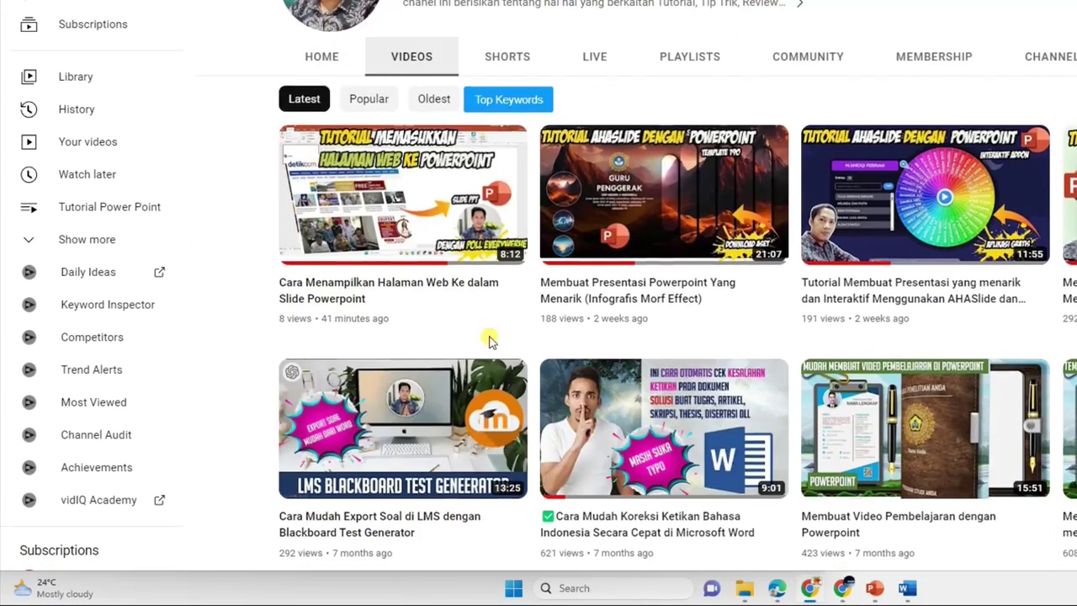
pyautogui.scroll(-2, 493, 341)
pyautogui.scroll(-2, 406, 348)
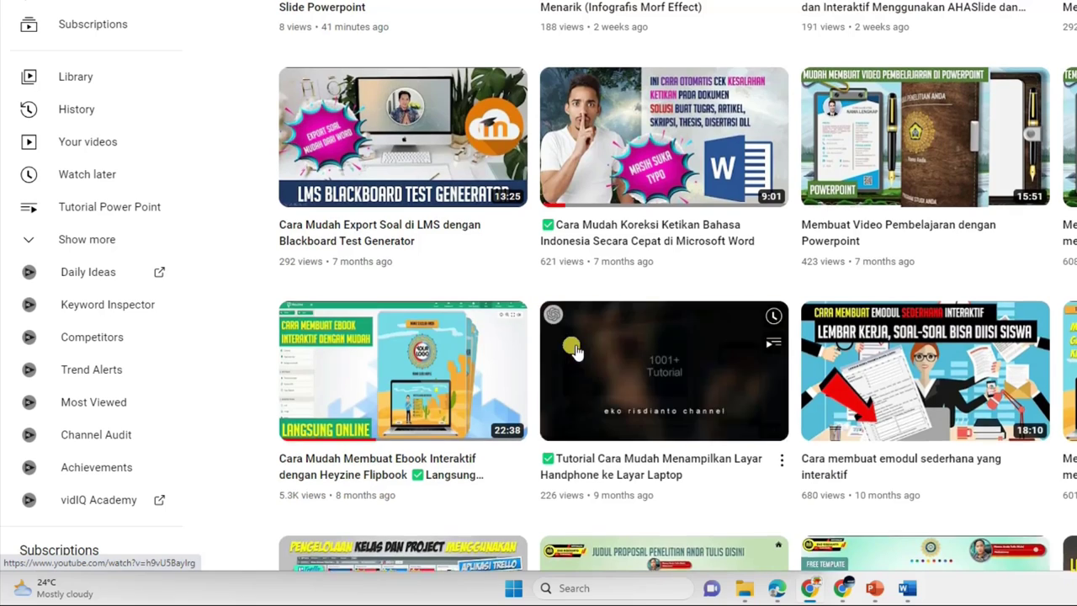
pyautogui.scroll(1, 507, 446)
pyautogui.scroll(-2, 443, 461)
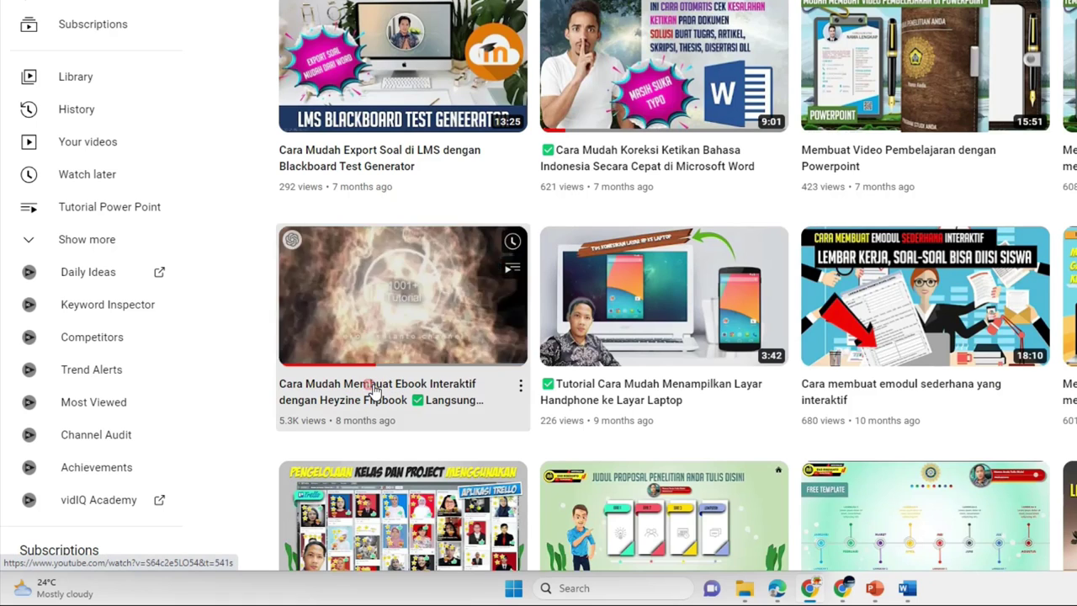
pyautogui.click(373, 391)
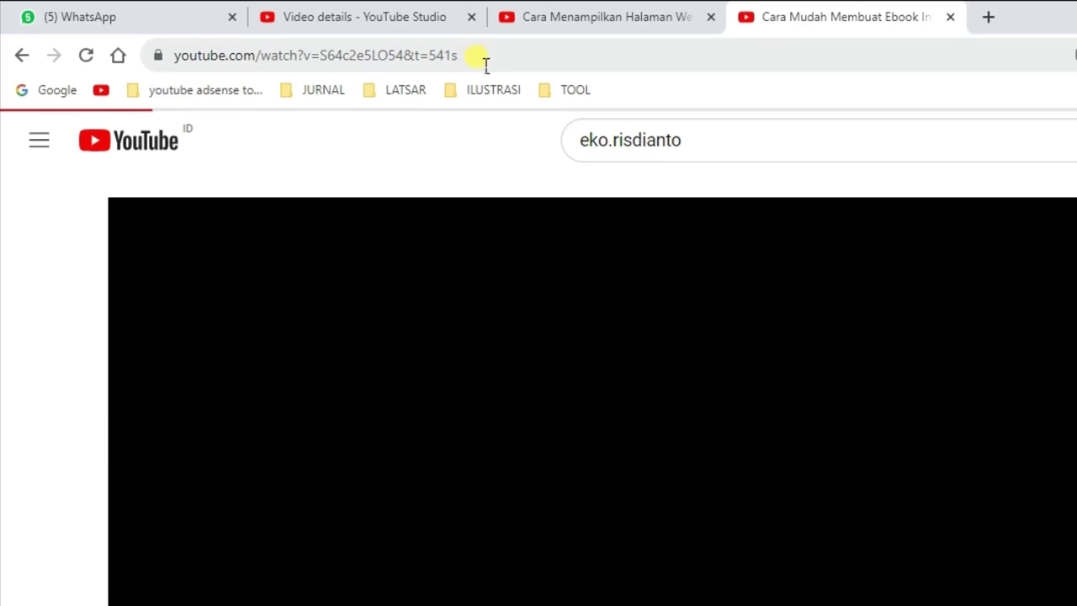
# - Copy the full web address of the opened YouTube video
pyautogui.moveTo(489, 72); pyautogui.dragTo(158, 72)
pyautogui.rightClick(272, 65)
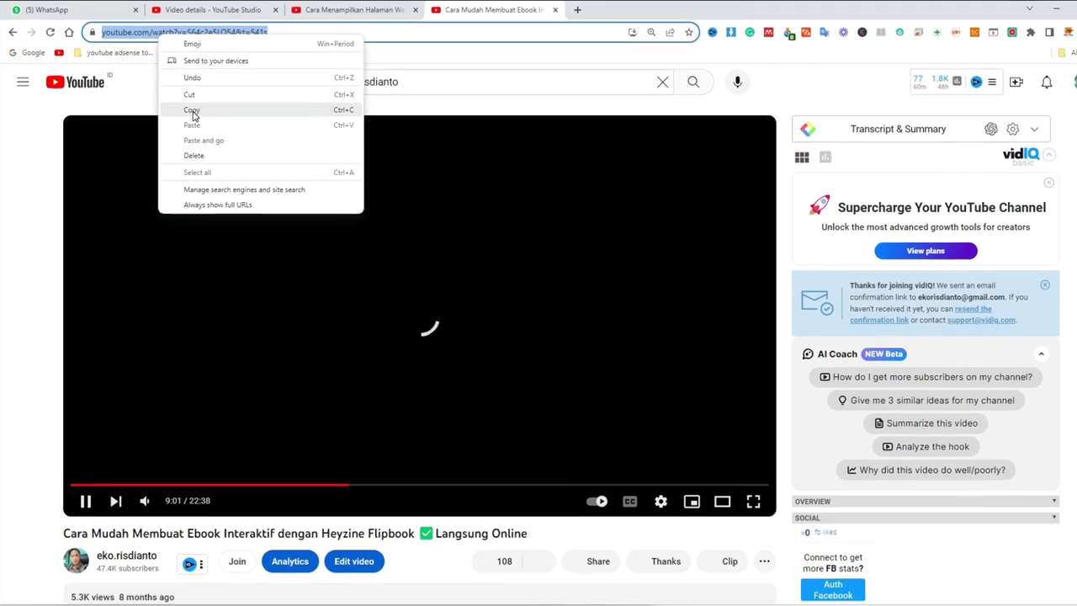
pyautogui.click(333, 188)
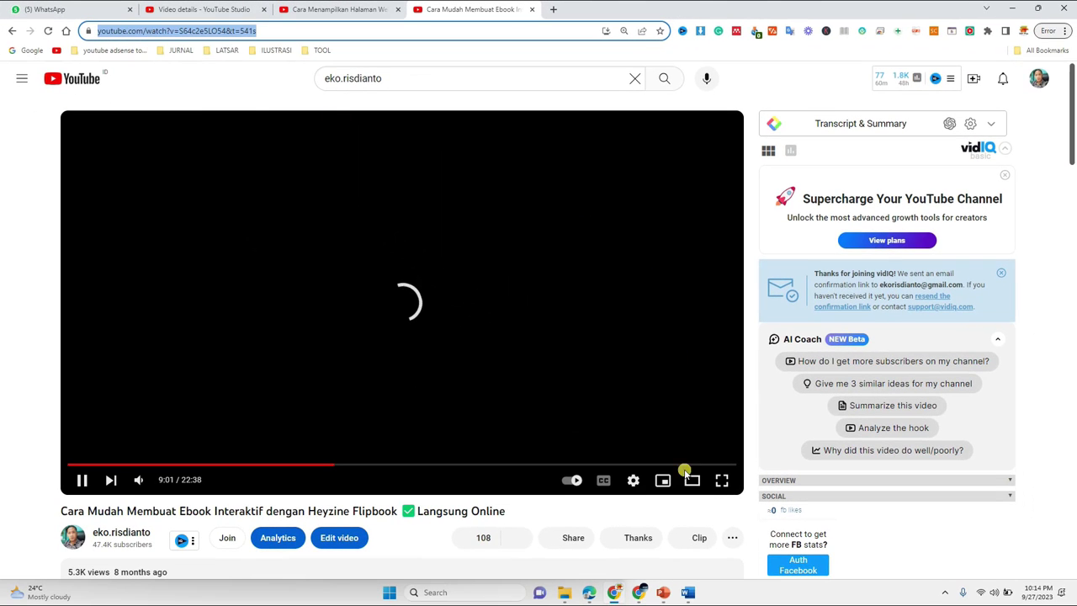
# - Return to the worksheet editor in Edge, paste the copied video address as the YouTube player's URL and save it
pyautogui.click(589, 592)
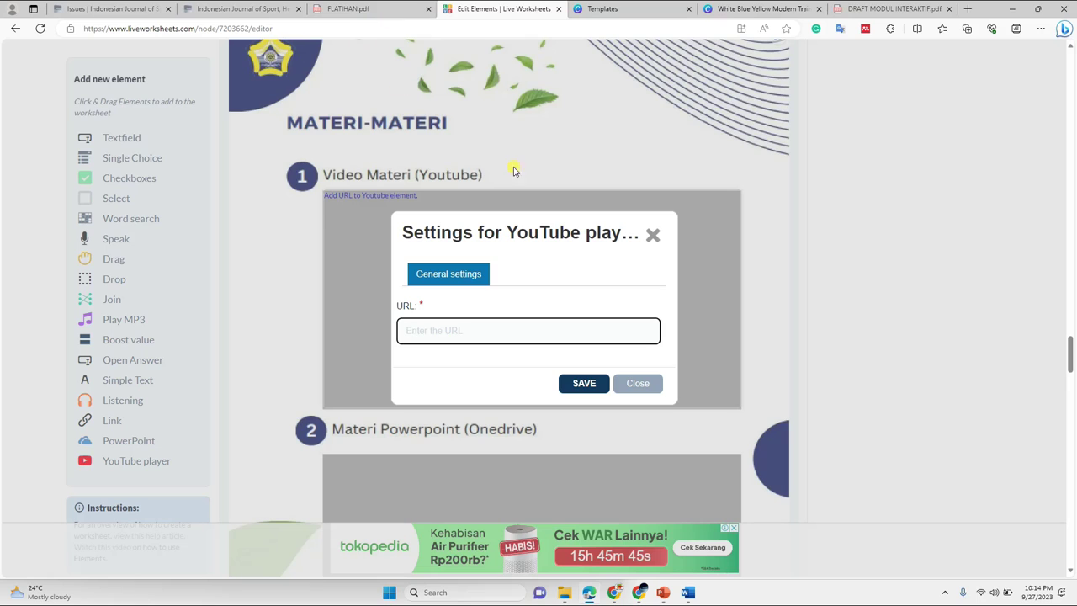
pyautogui.click(422, 340)
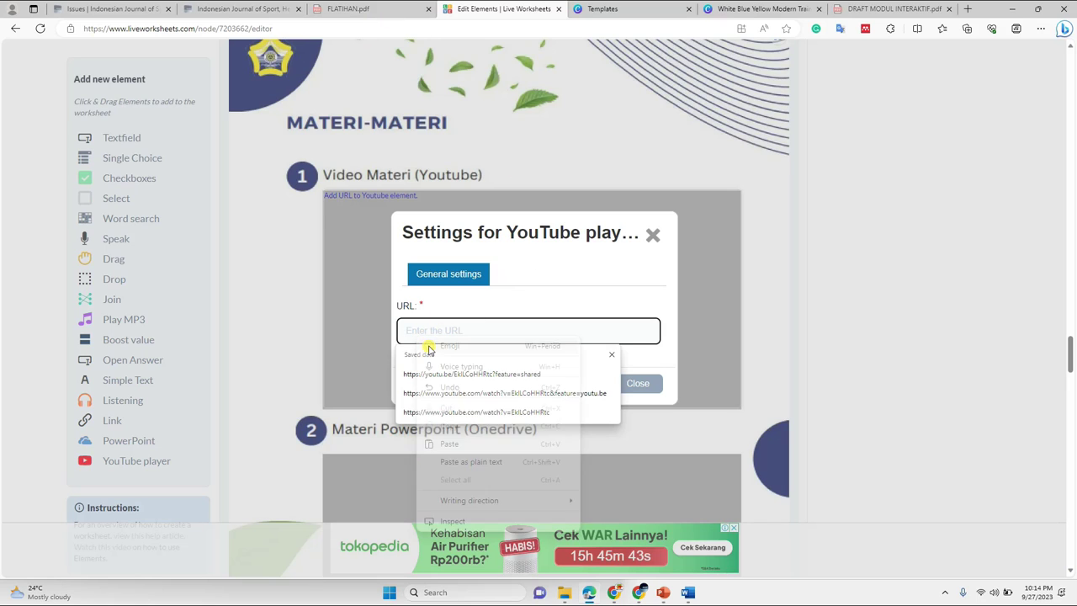
pyautogui.rightClick(425, 342)
pyautogui.click(446, 445)
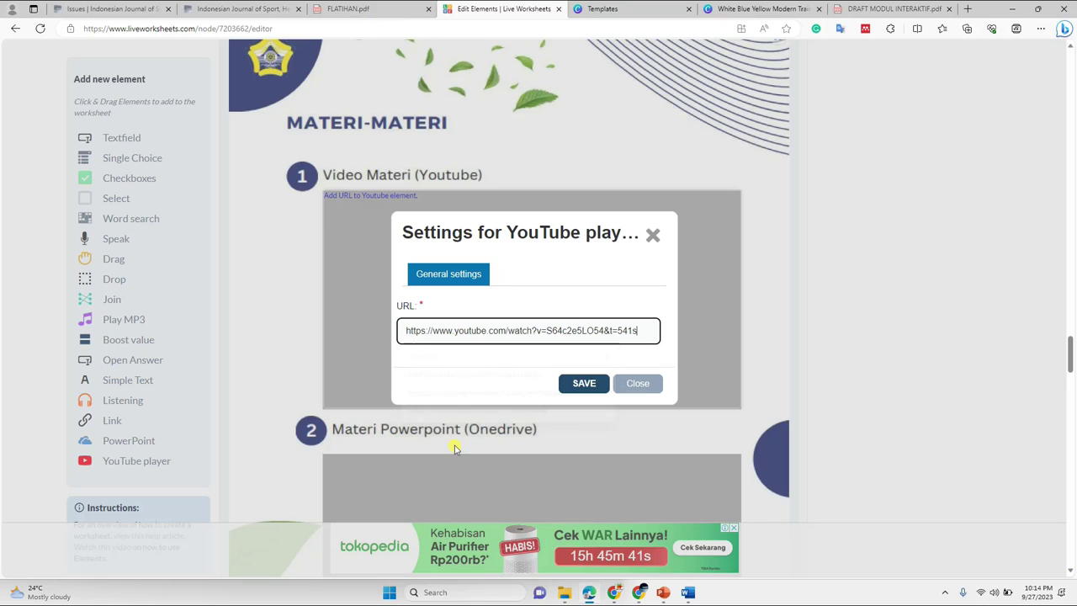
pyautogui.hotkey('alt', 'Tab')
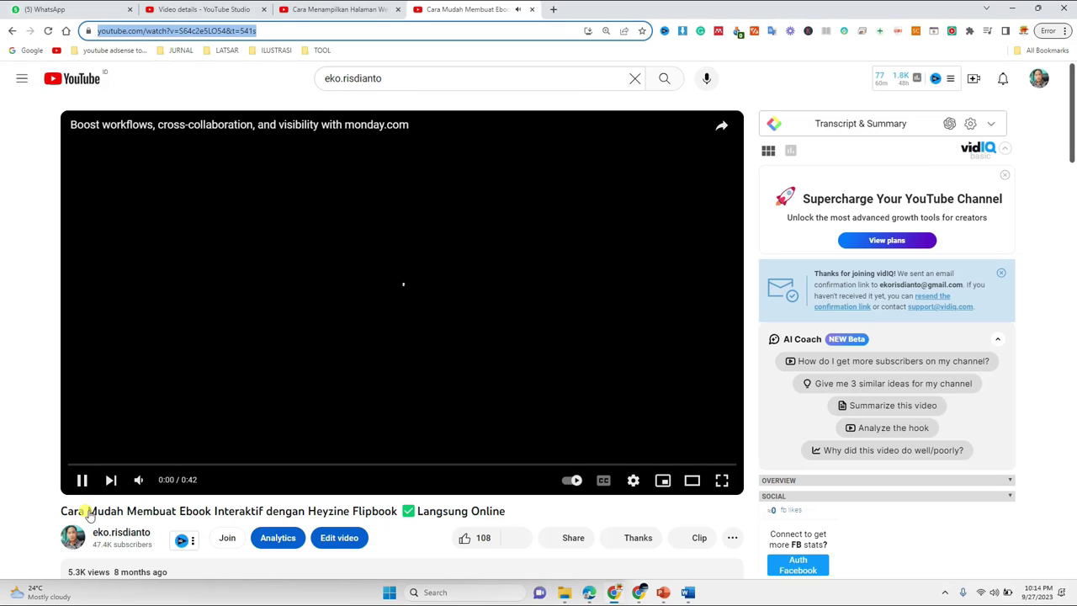
pyautogui.click(85, 480)
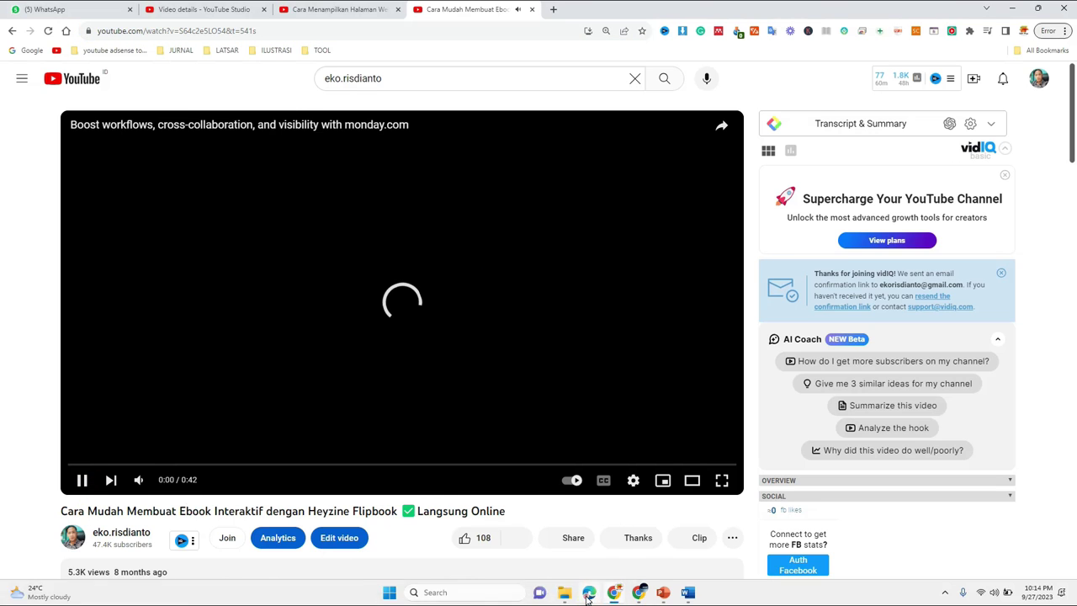
pyautogui.hotkey('alt', 'Tab')
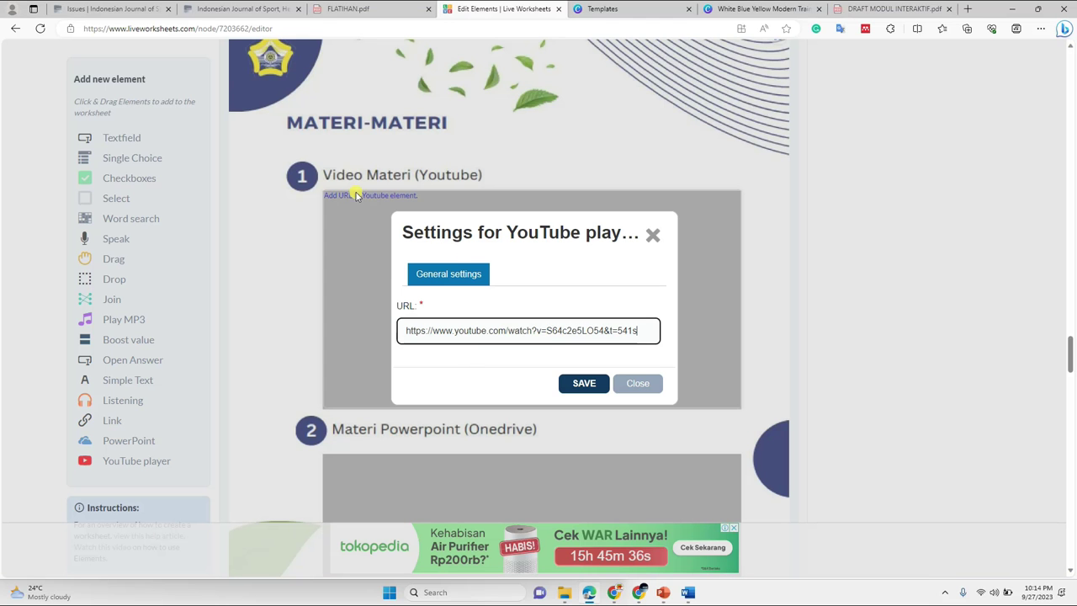
pyautogui.click(587, 383)
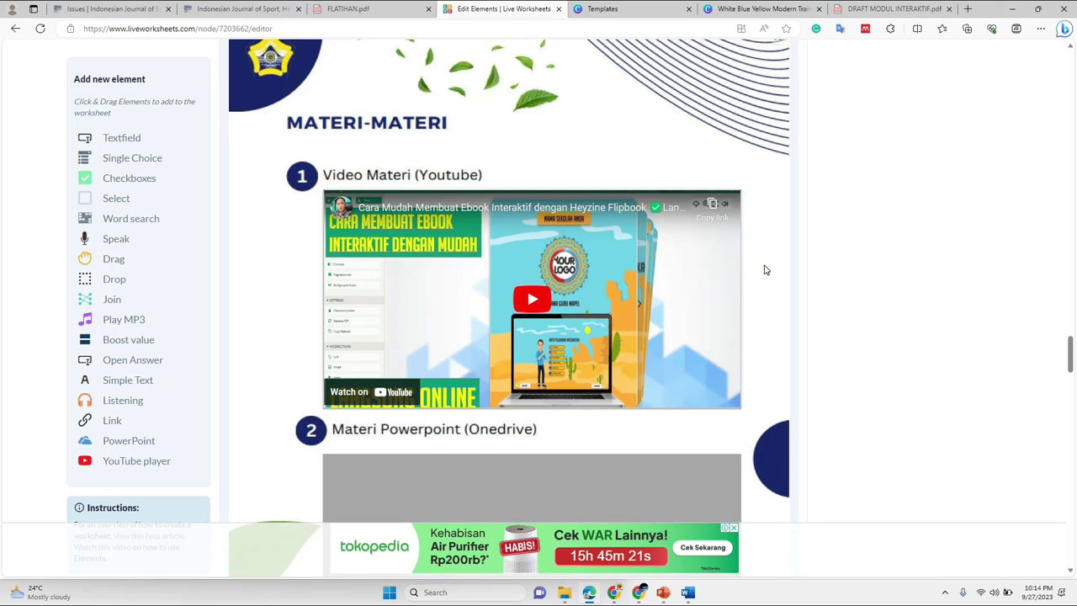
# - Add a PowerPoint element, fit it to the grey box under "Materi Powerpoint (Onedrive)", and open its URL setting
pyautogui.scroll(-3, 516, 336)
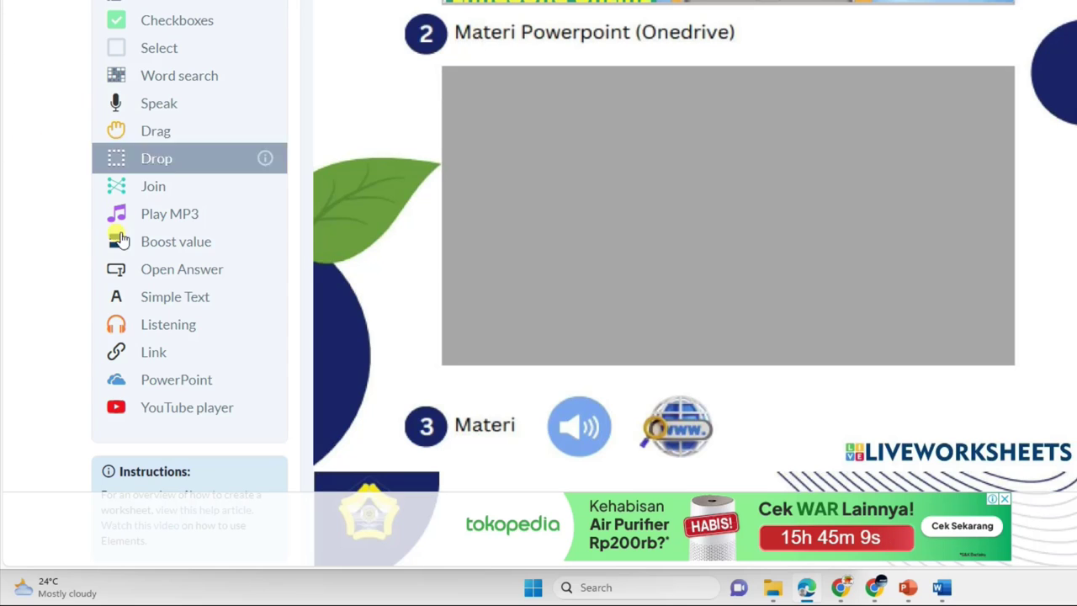
pyautogui.click(177, 383)
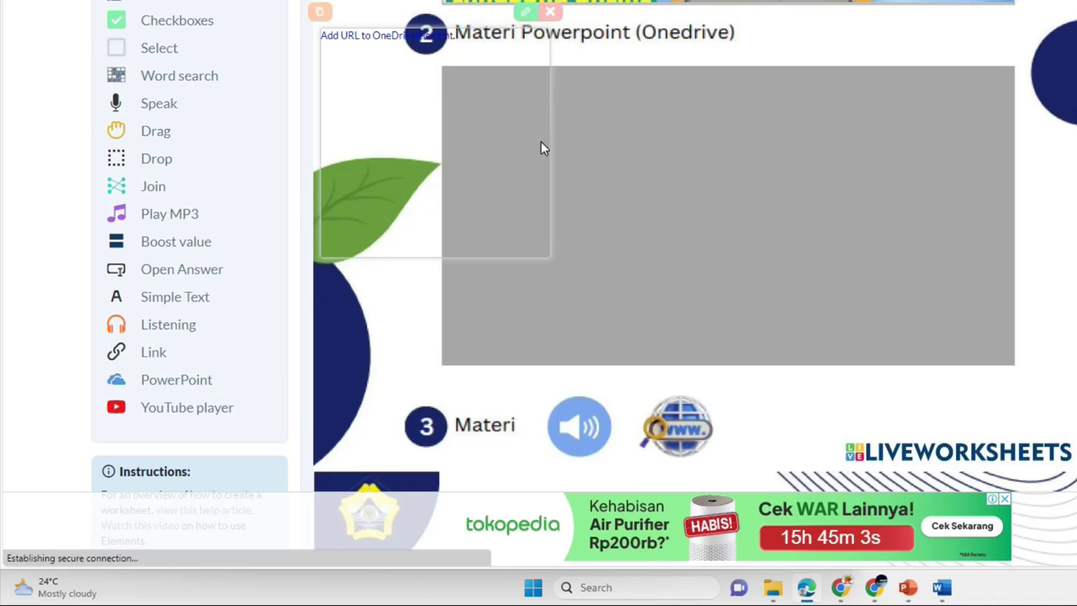
pyautogui.moveTo(541, 148); pyautogui.dragTo(565, 175)
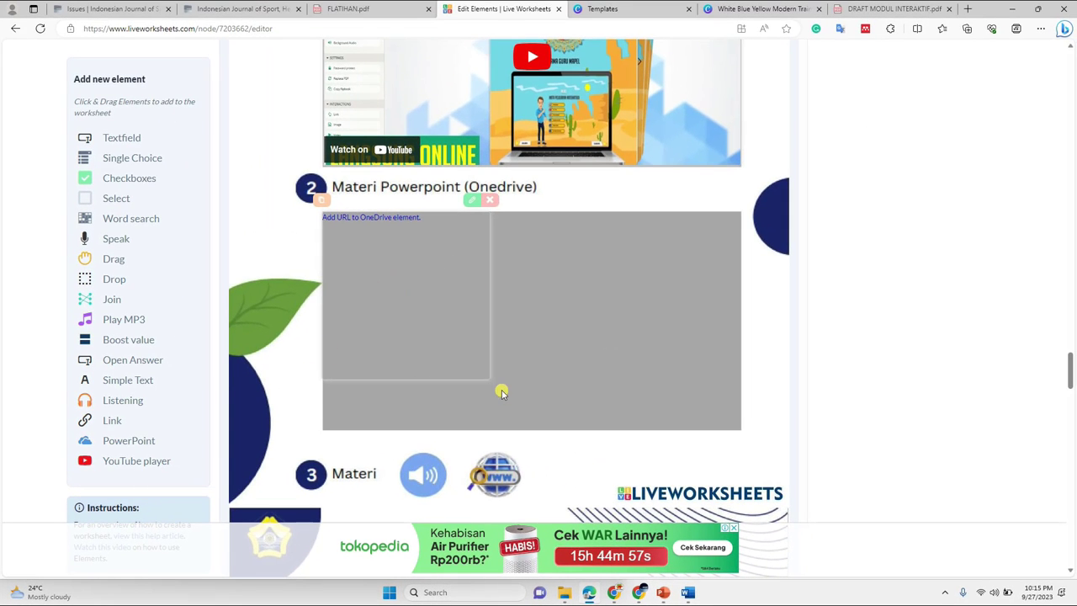
pyautogui.moveTo(646, 395); pyautogui.dragTo(741, 432)
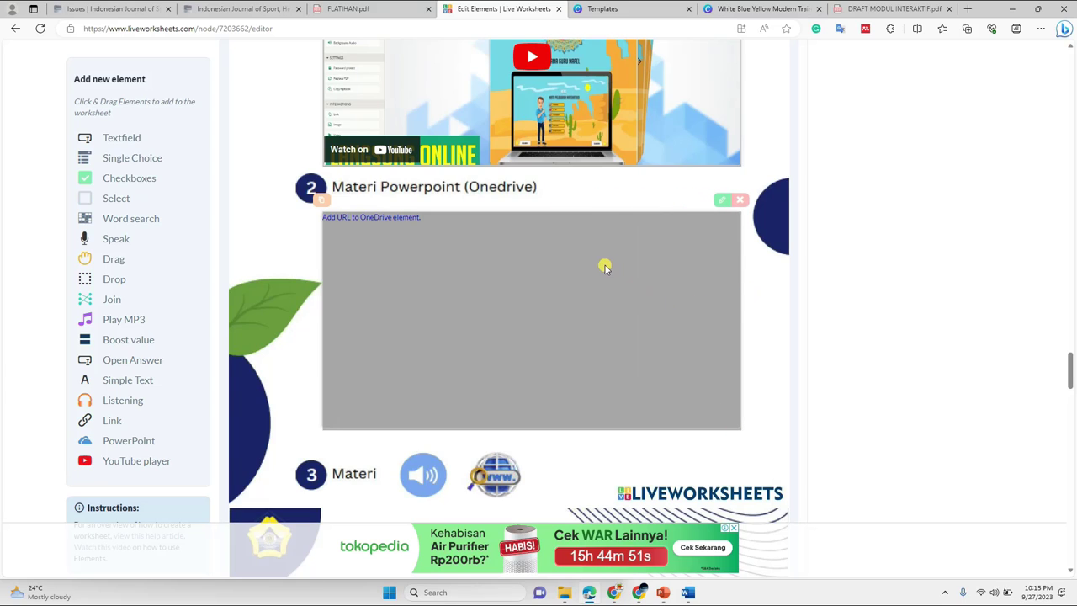
pyautogui.click(722, 202)
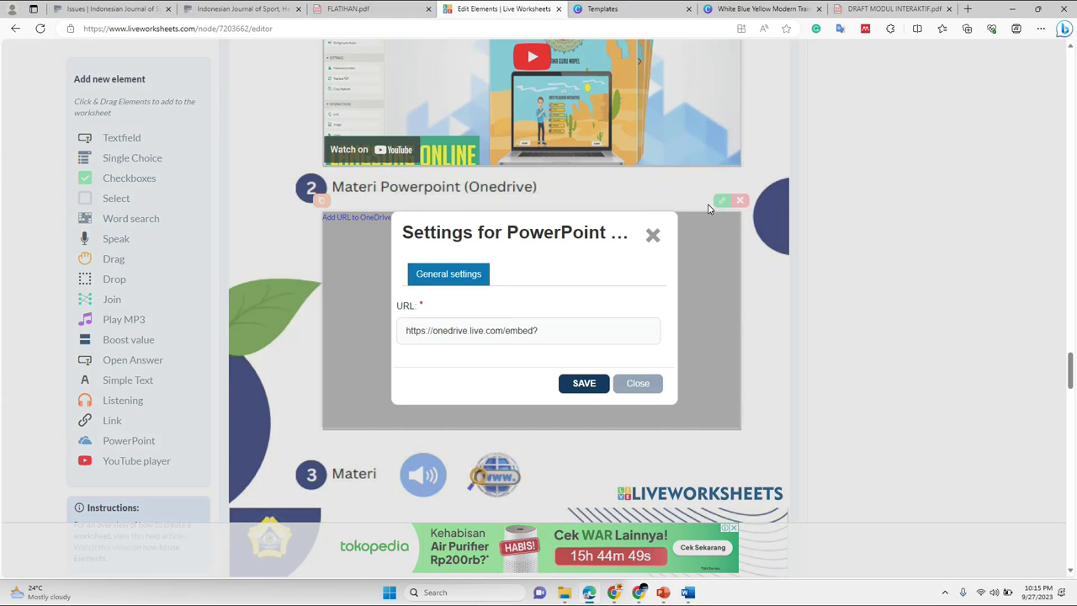
pyautogui.moveTo(546, 339); pyautogui.dragTo(382, 356)
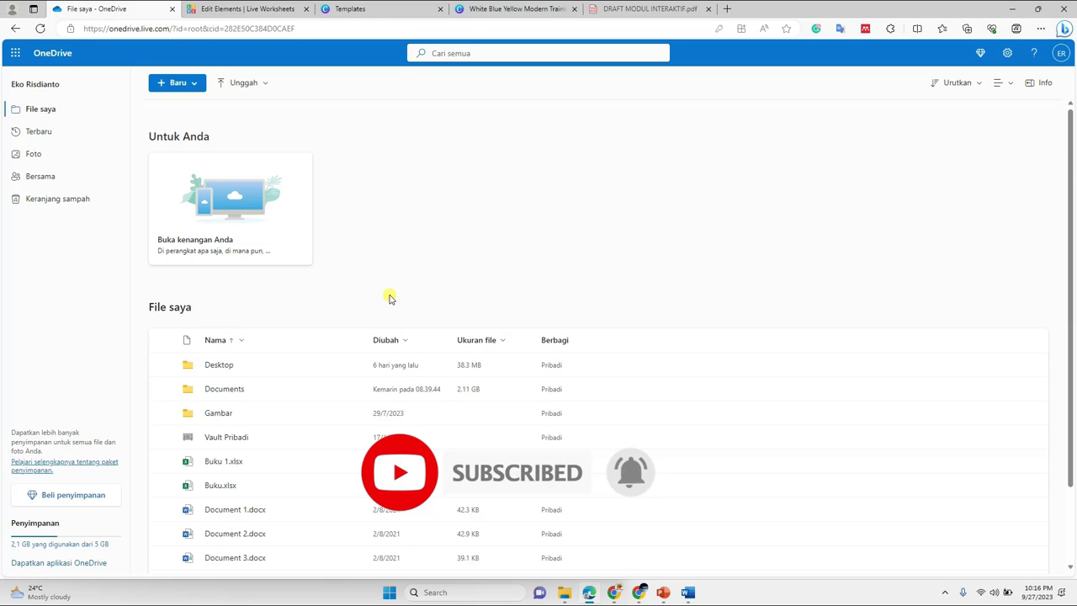
# - In OneDrive, generate the embed code for "Latihan PPT.pptx" and copy the whole iframe code
pyautogui.scroll(-1, 404, 296)
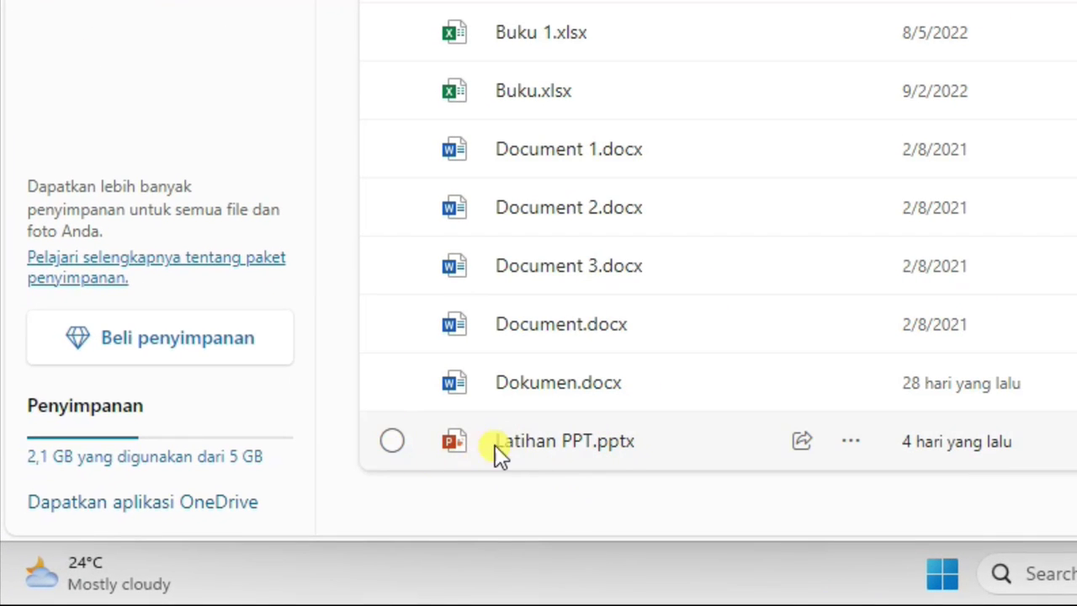
pyautogui.click(846, 452)
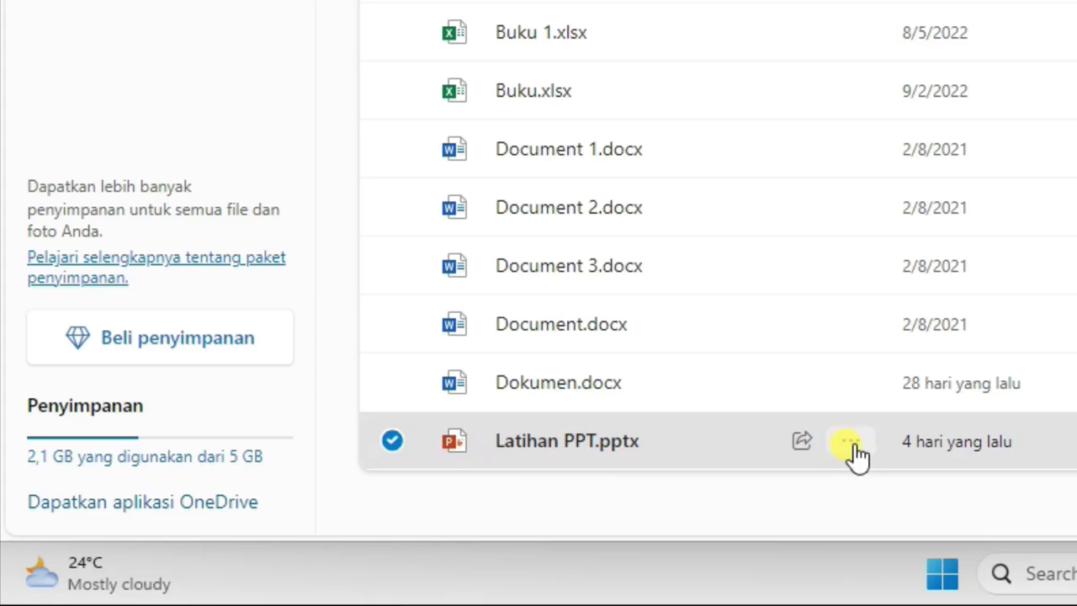
pyautogui.click(853, 450)
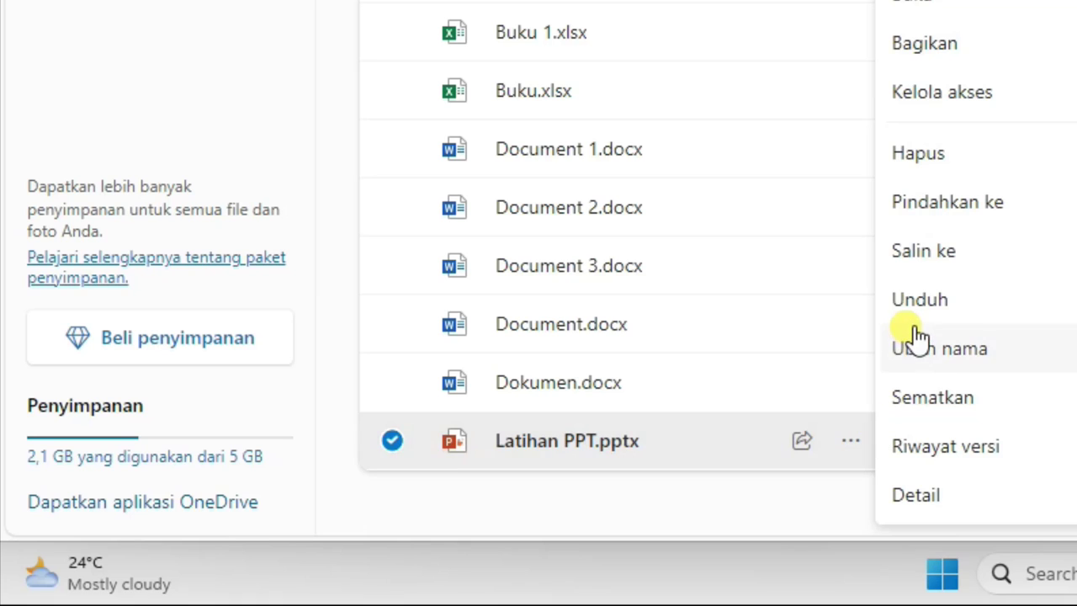
pyautogui.click(928, 402)
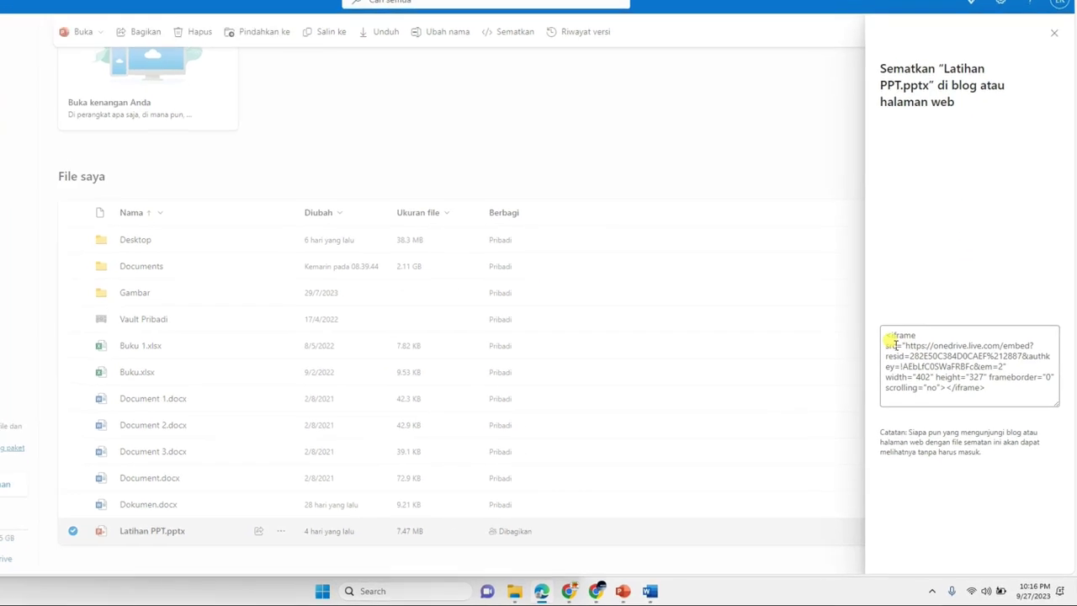
pyautogui.moveTo(892, 336); pyautogui.dragTo(944, 357)
pyautogui.moveTo(849, 174); pyautogui.dragTo(782, 168)
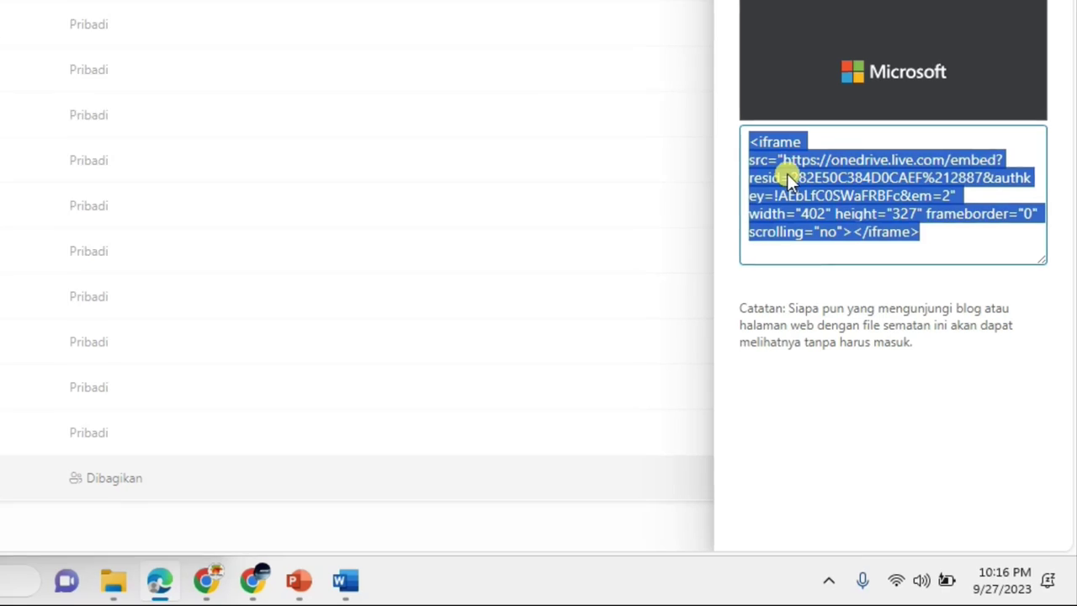
pyautogui.rightClick(784, 171)
pyautogui.click(745, 86)
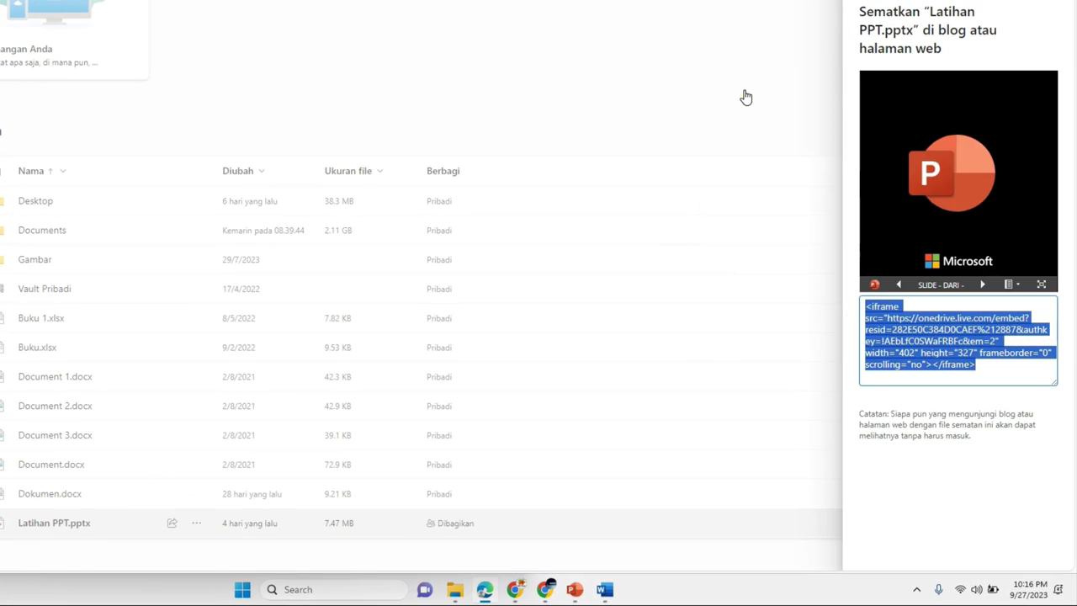
# - Back in the worksheet editor, replace the PowerPoint element's URL with the copied embed code and remove its leading <iframe src=" part
pyautogui.hotkey('alt', 'Tab')
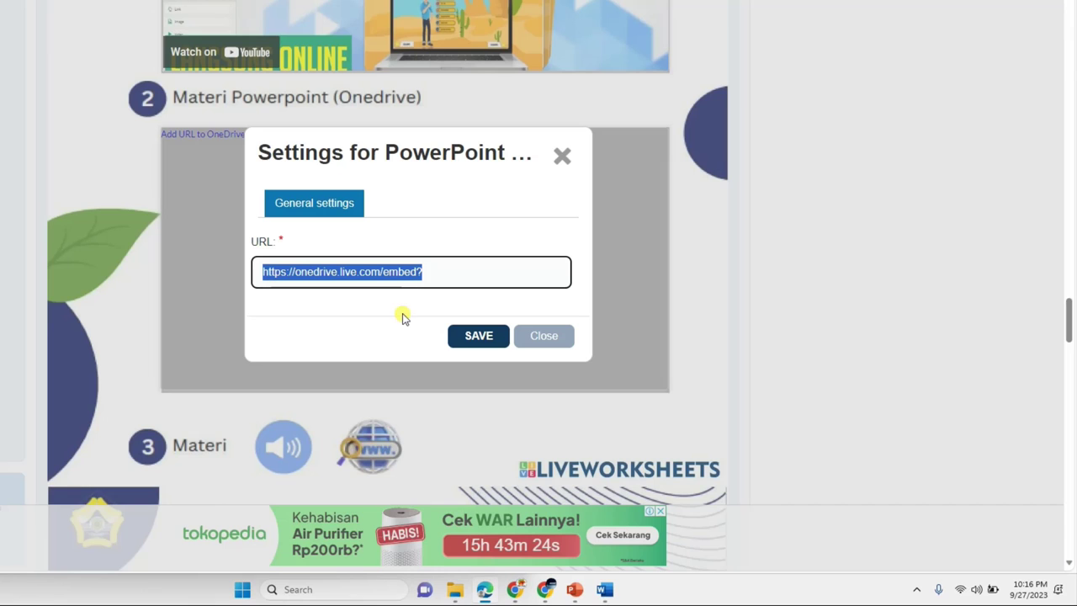
pyautogui.press('BackSpace')
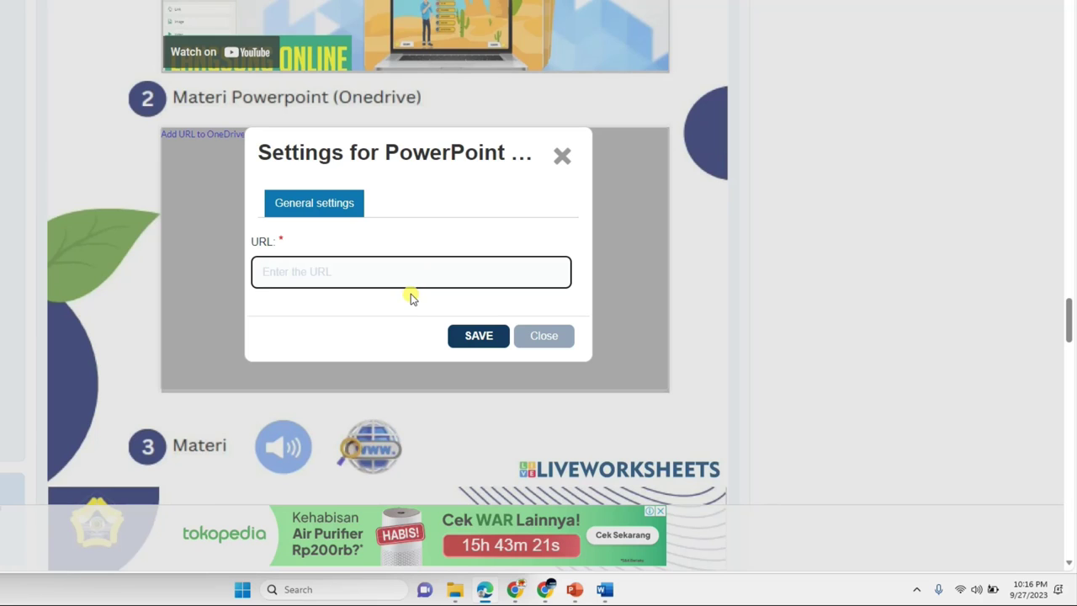
pyautogui.hotkey('ctrl', 'v')
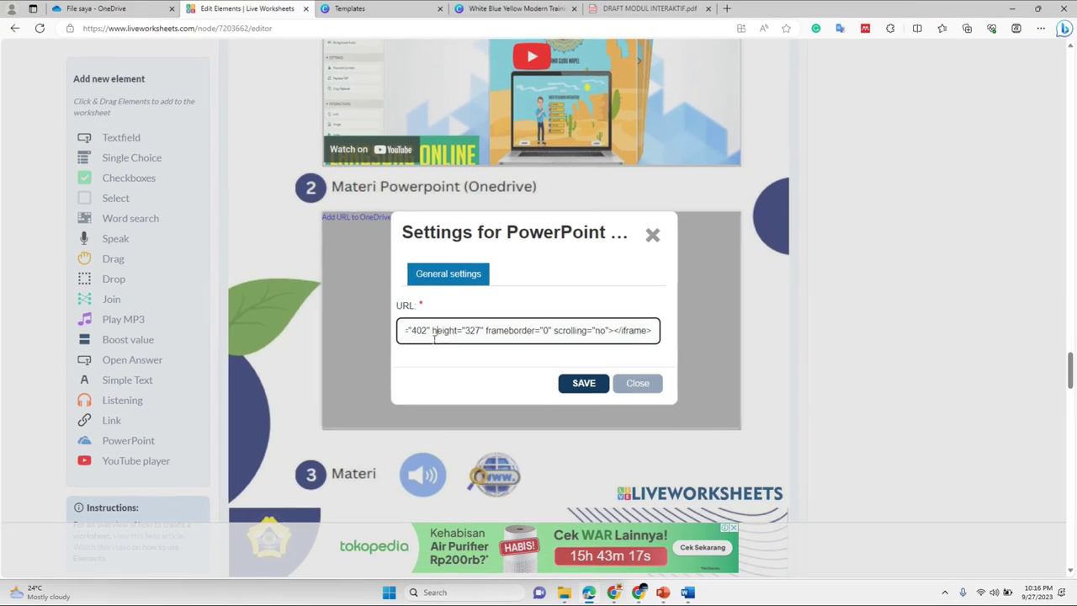
pyautogui.hotkey('ctrl', 'a')
pyautogui.click(458, 332)
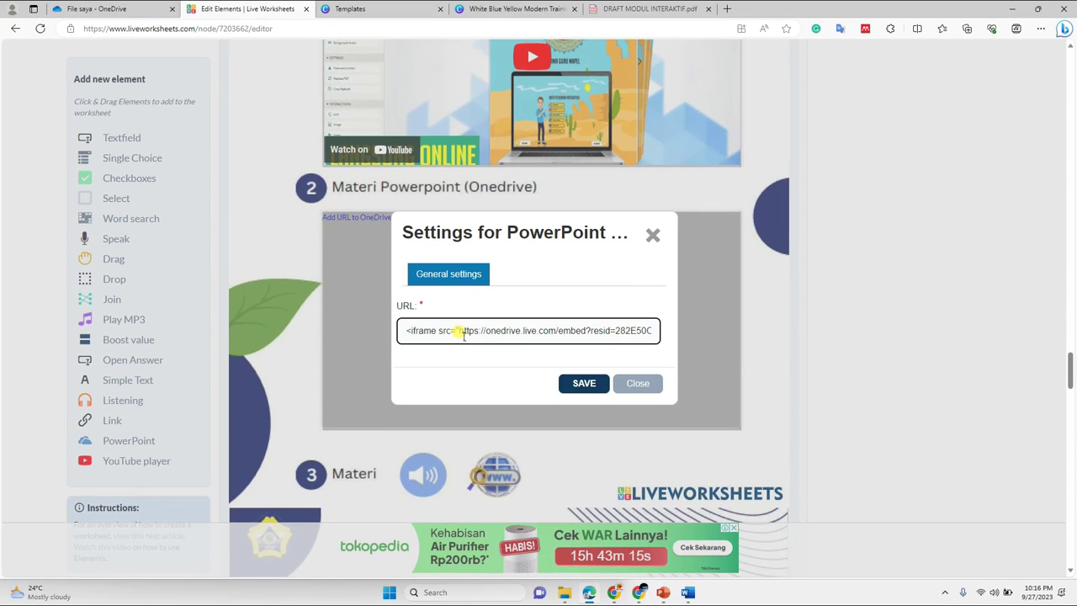
pyautogui.moveTo(459, 333); pyautogui.dragTo(413, 333)
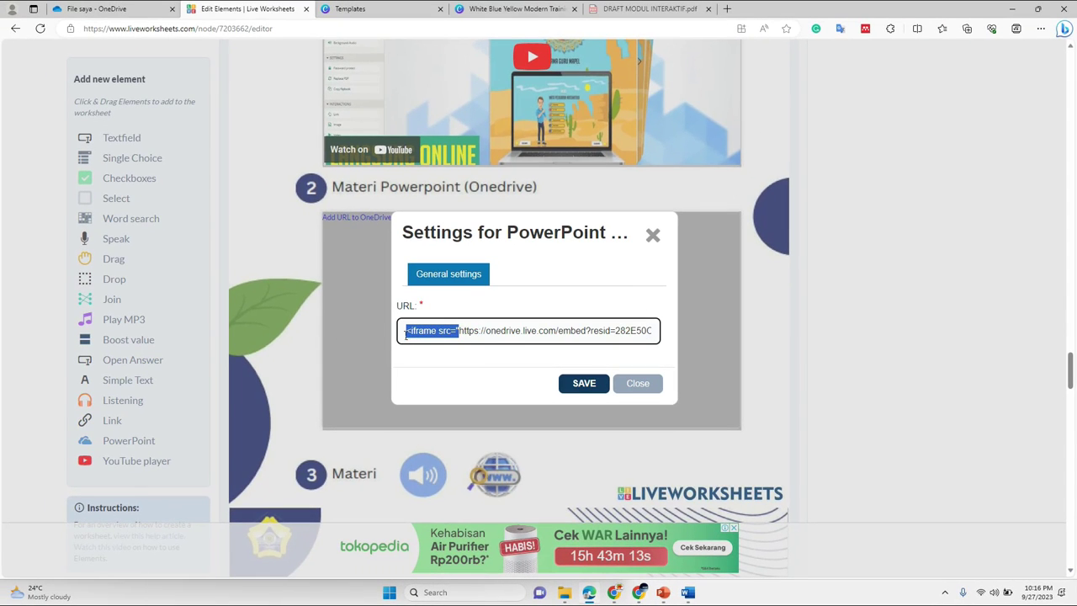
pyautogui.press('BackSpace')
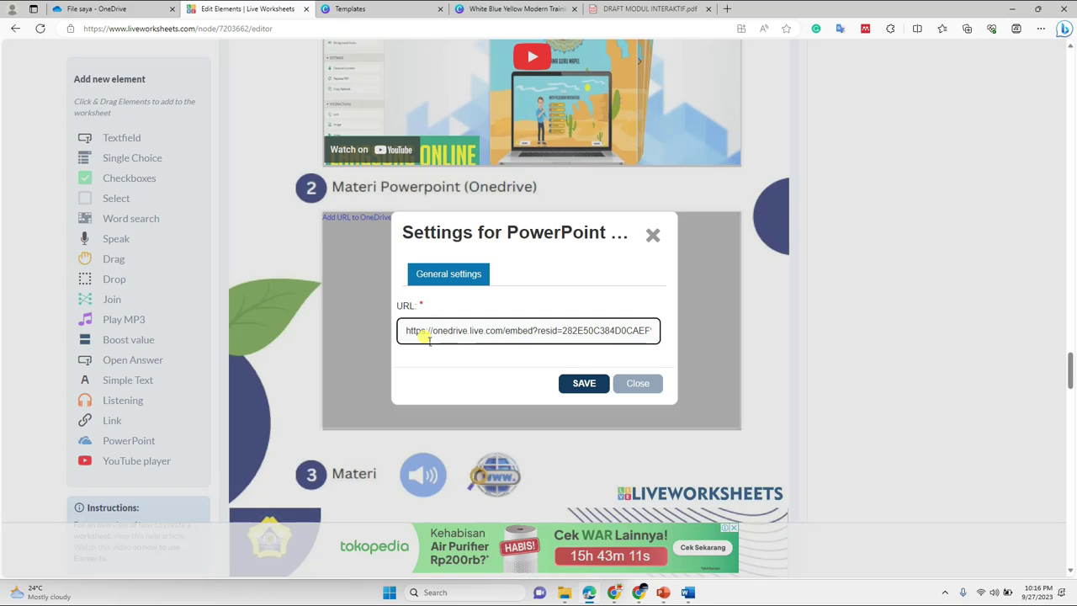
# - Remove everything after em=2 from the PowerPoint element's URL, including the closing quote and size attributes, and save the settings
pyautogui.moveTo(587, 330); pyautogui.dragTo(611, 332)
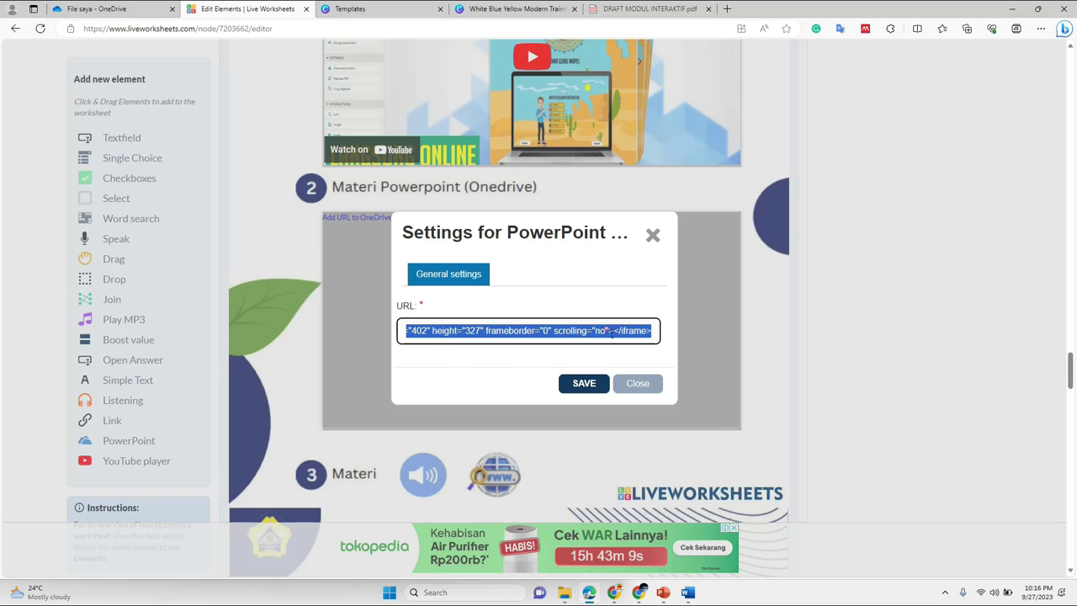
pyautogui.click(429, 330)
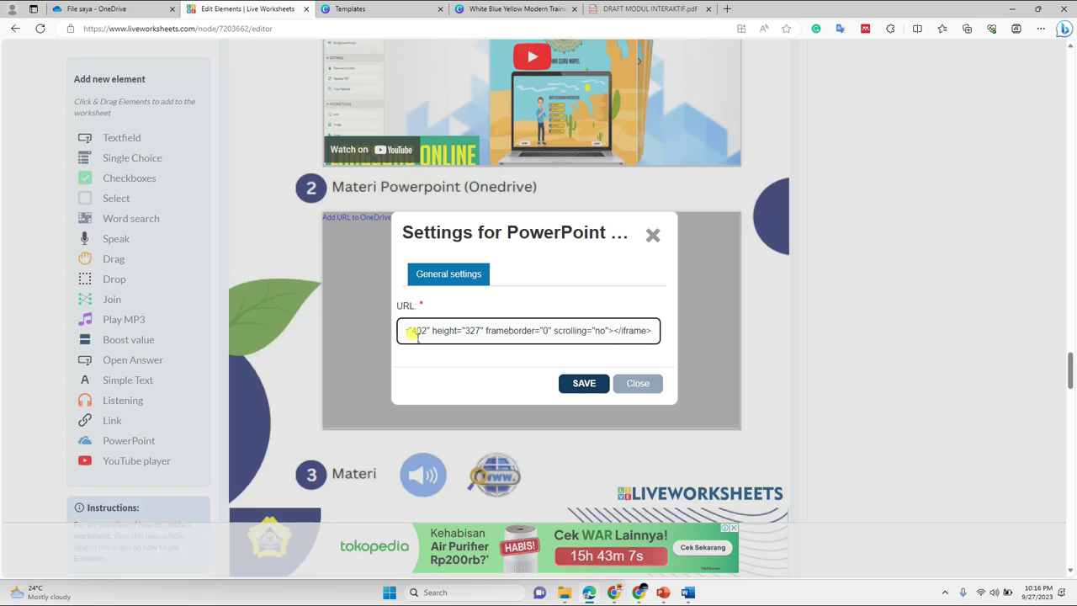
pyautogui.press('Left')
pyautogui.press('Left')
pyautogui.press('Left')
pyautogui.press('Left')
pyautogui.press('Left')
pyautogui.press('Left')
pyautogui.press('Left')
pyautogui.press('Left')
pyautogui.press('Left')
pyautogui.press('Left')
pyautogui.press('Left')
pyautogui.press('Left')
pyautogui.press('Left')
pyautogui.press('Left')
pyautogui.press('Left')
pyautogui.press('Left')
pyautogui.press('Left')
pyautogui.press('Left')
pyautogui.press('Left')
pyautogui.press('Left')
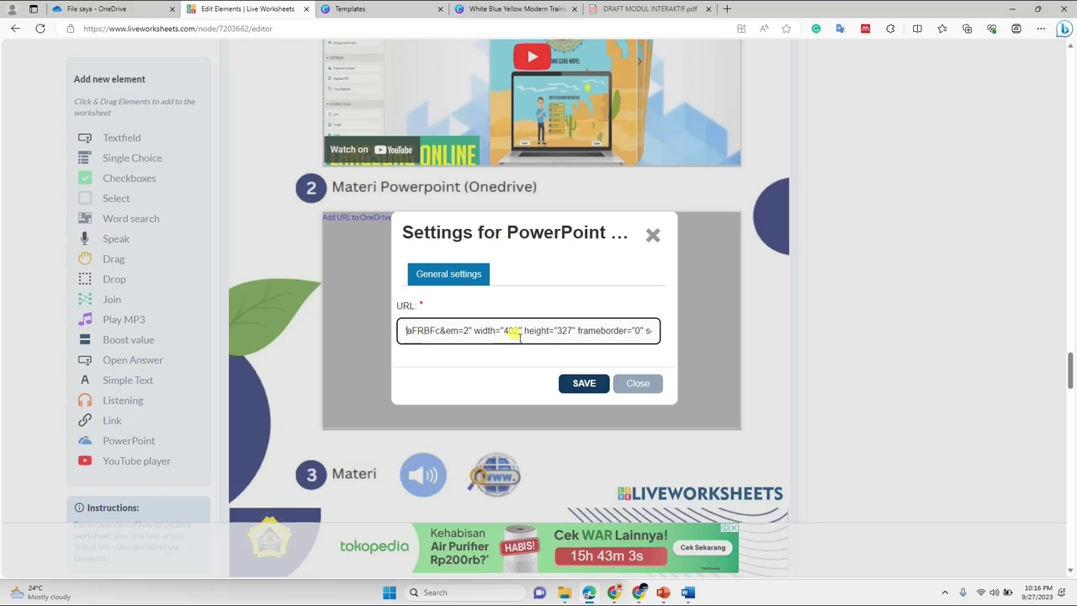
pyautogui.moveTo(489, 335); pyautogui.dragTo(691, 338)
pyautogui.hotkey('ctrl', 'v')
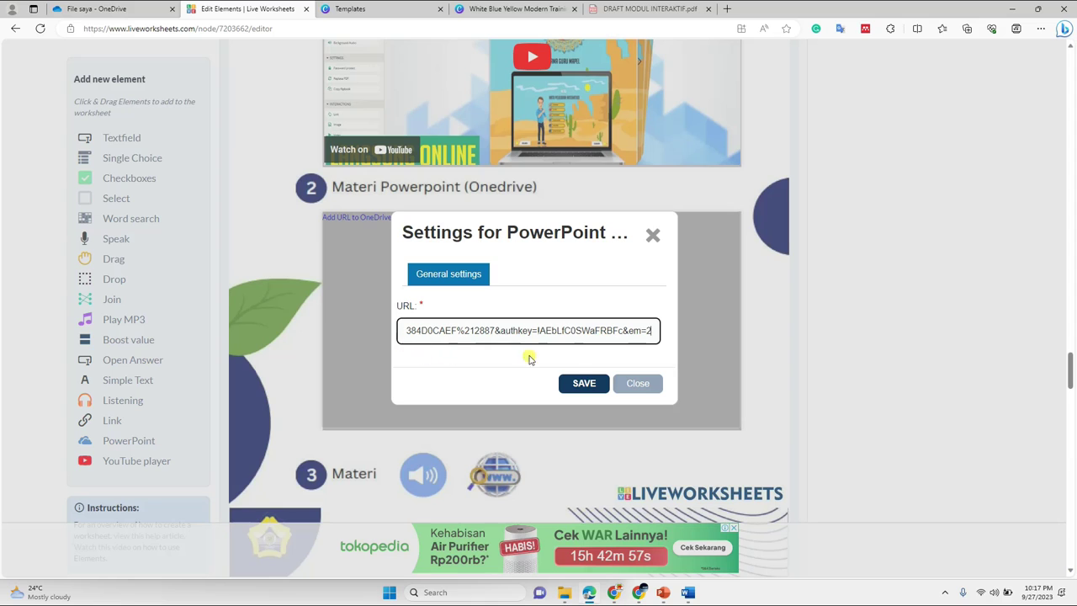
pyautogui.click(596, 384)
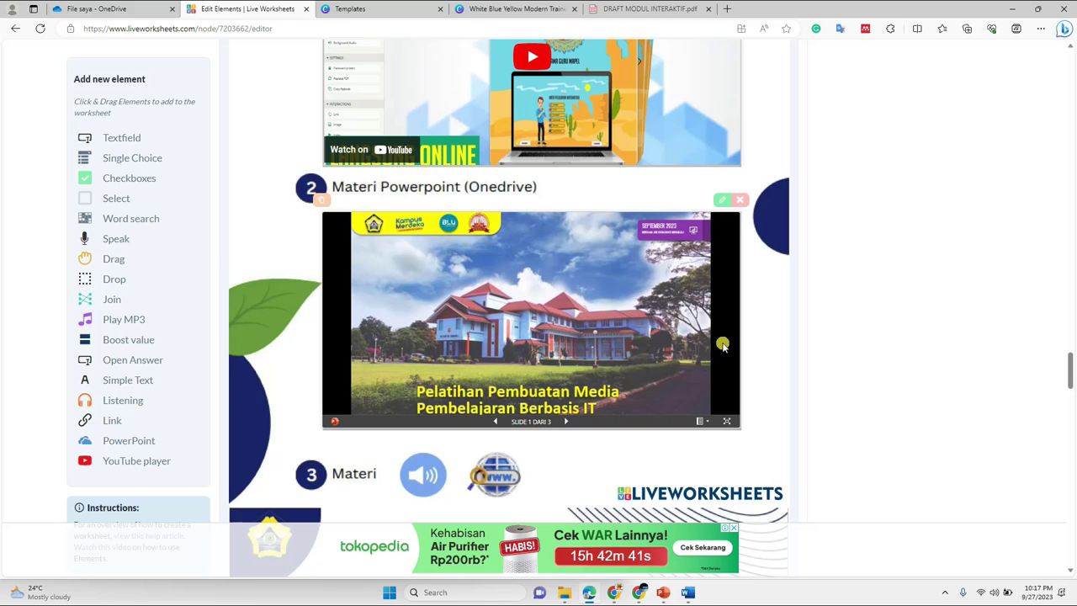
# - Add a Play MP3 element and place it over the blue speaker icon beside item 3 "Materi"
pyautogui.scroll(3, 515, 271)
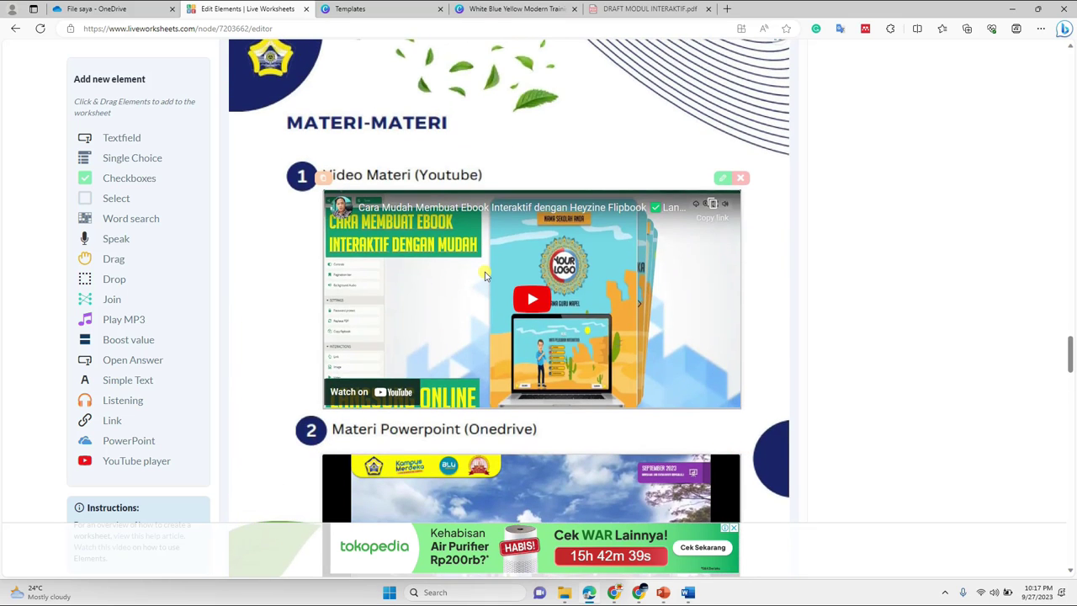
pyautogui.scroll(-4, 483, 267)
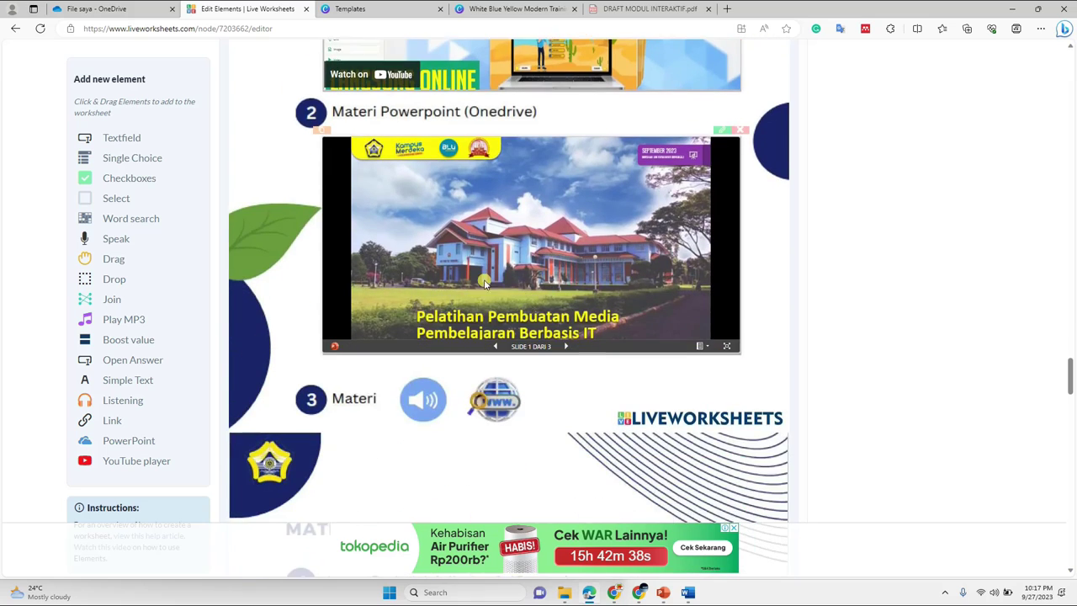
pyautogui.scroll(-1, 552, 280)
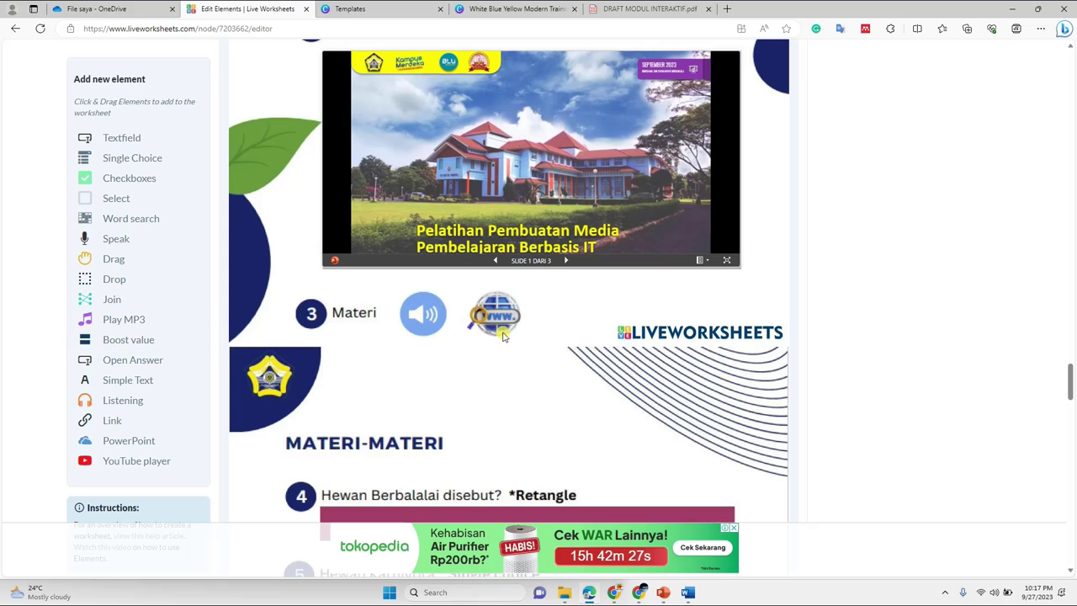
pyautogui.click(120, 320)
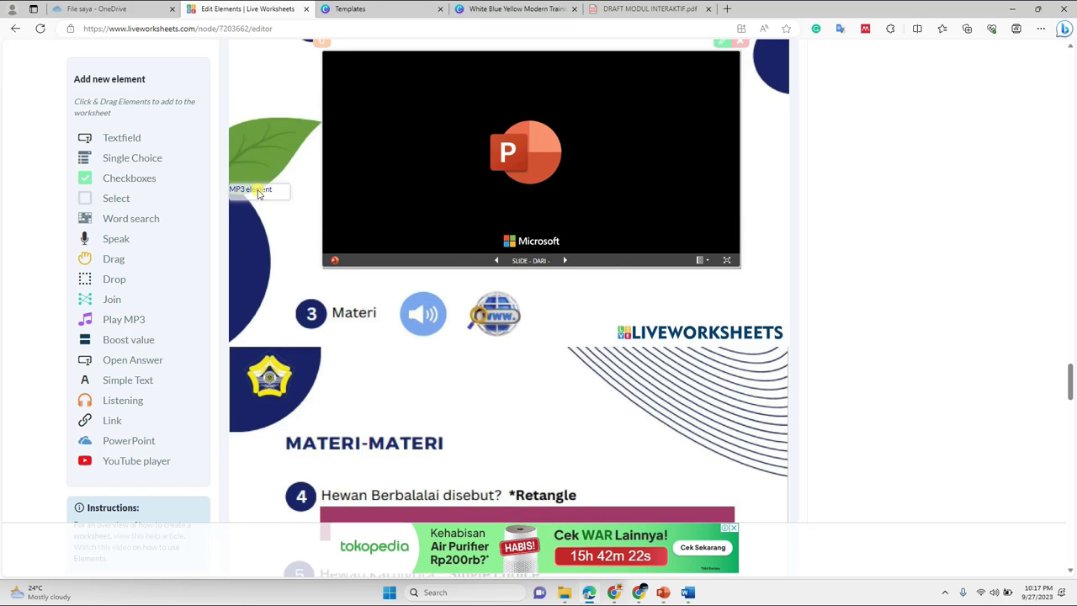
pyautogui.moveTo(298, 207); pyautogui.dragTo(442, 317)
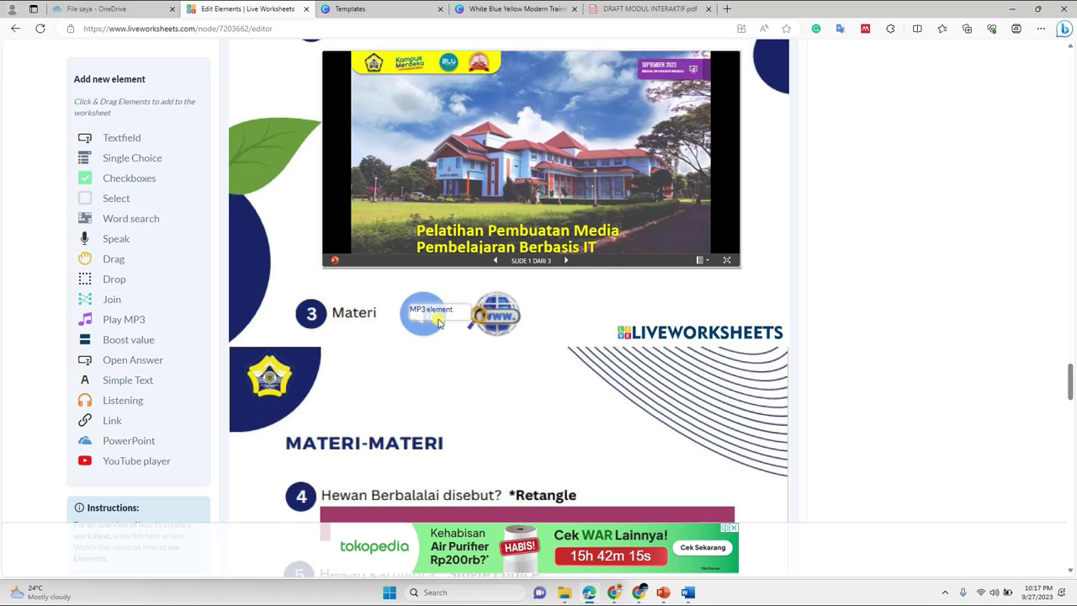
# - Shrink the Play MP3 element to fit the speaker icon and choose the audio file "Chariots of War" from the MUSIK folder on drive D
pyautogui.moveTo(477, 315); pyautogui.dragTo(432, 333)
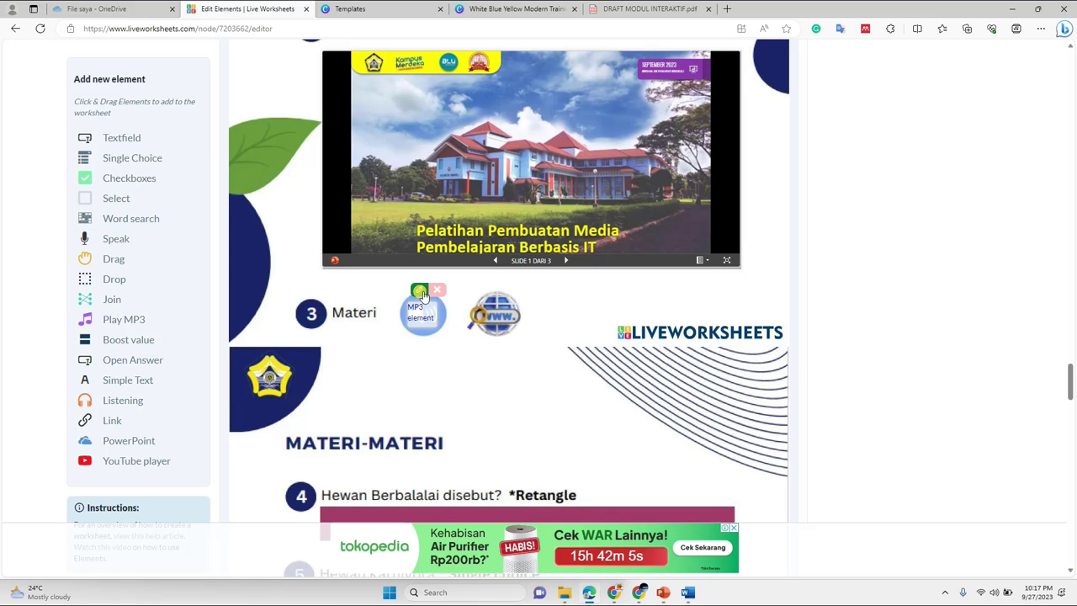
pyautogui.click(421, 292)
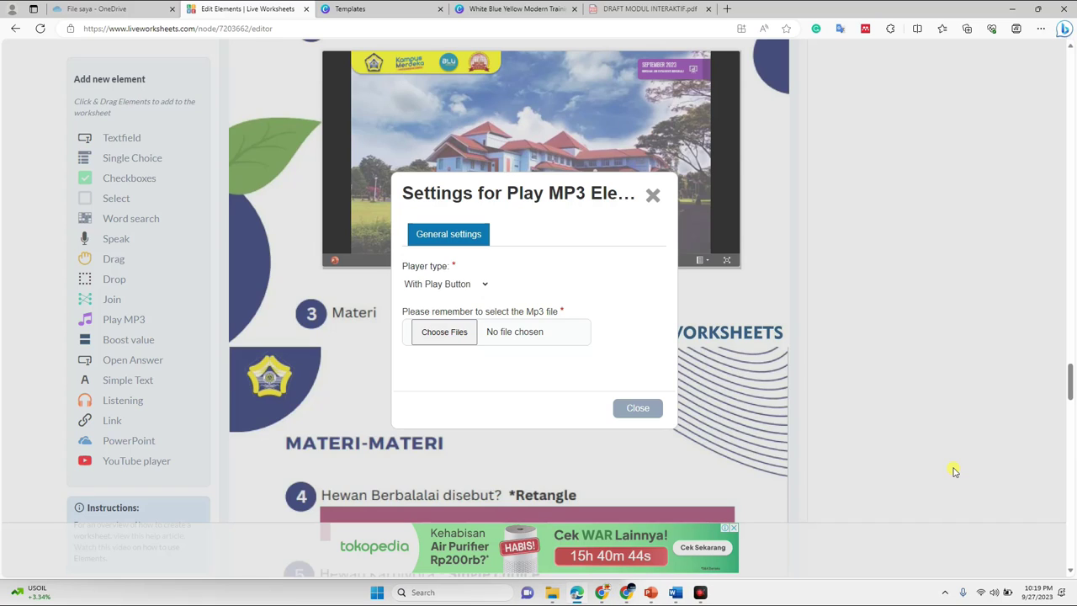
pyautogui.click(454, 332)
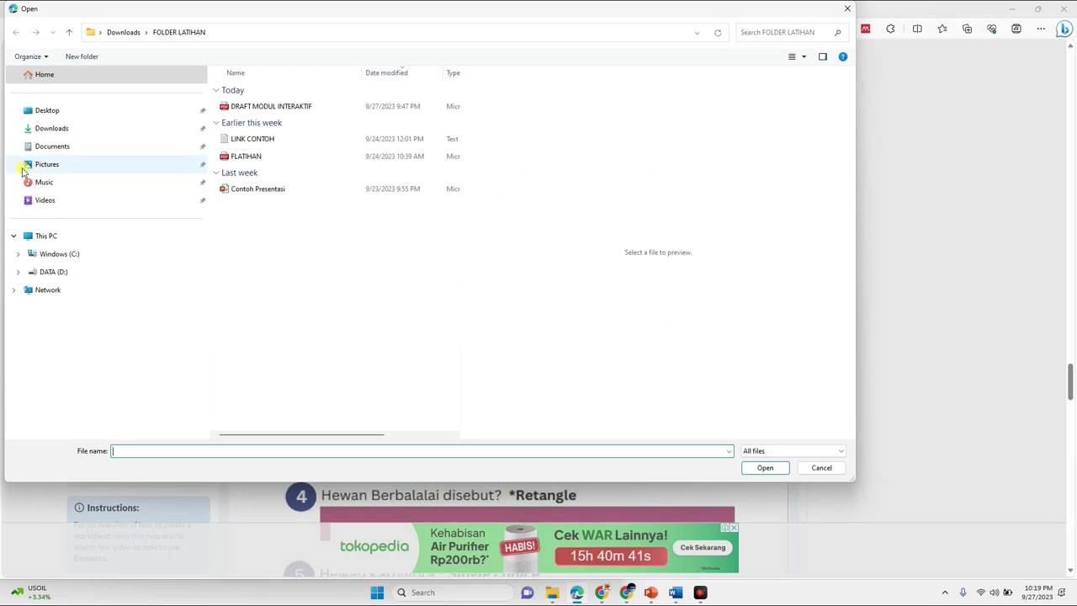
pyautogui.click(53, 271)
pyautogui.scroll(-3, 278, 381)
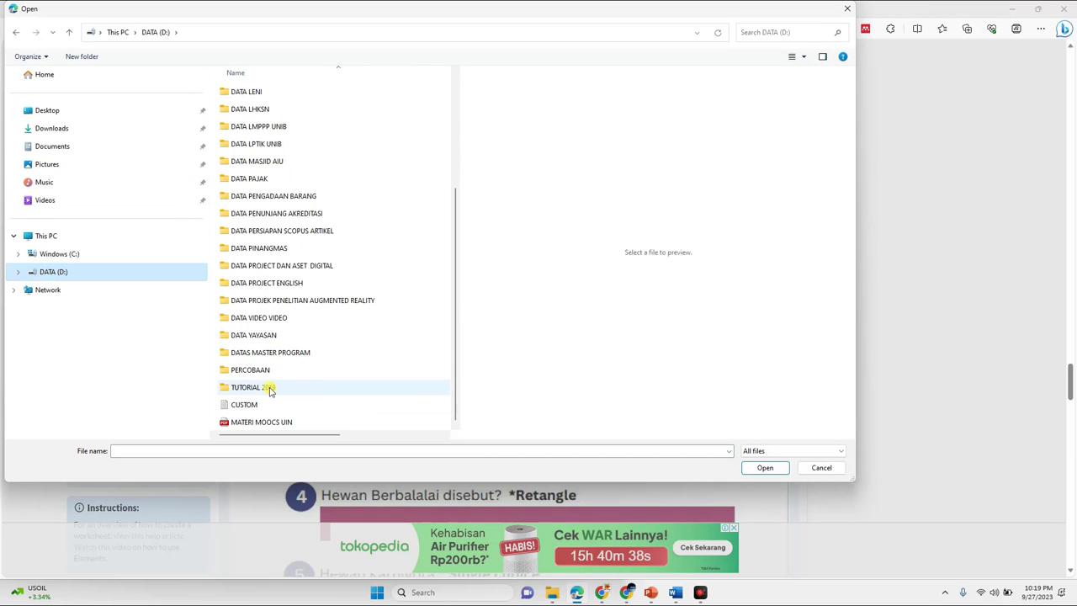
pyautogui.doubleClick(269, 353)
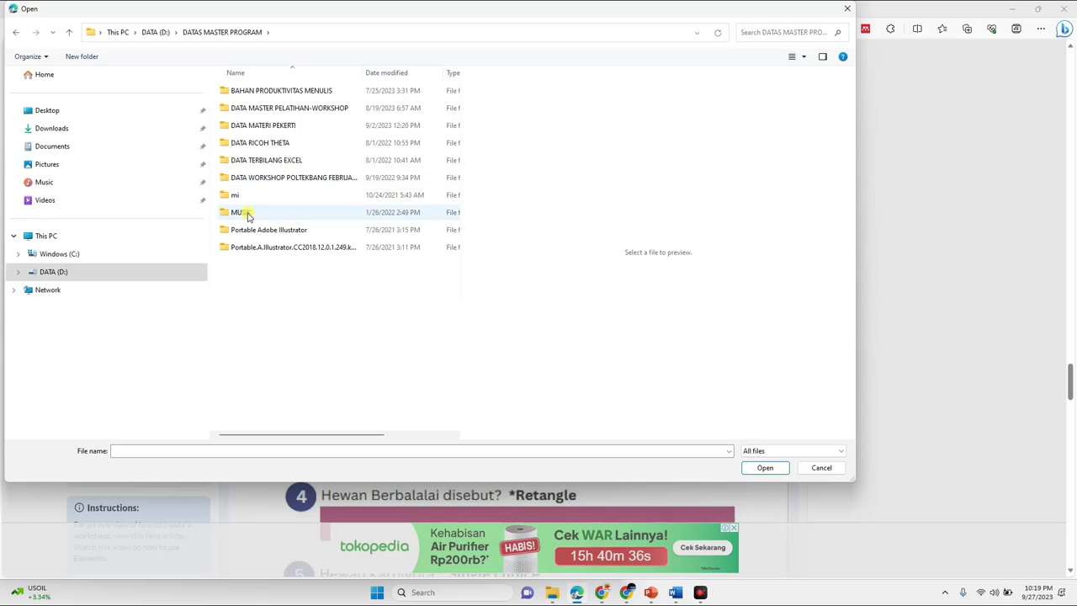
pyautogui.doubleClick(243, 212)
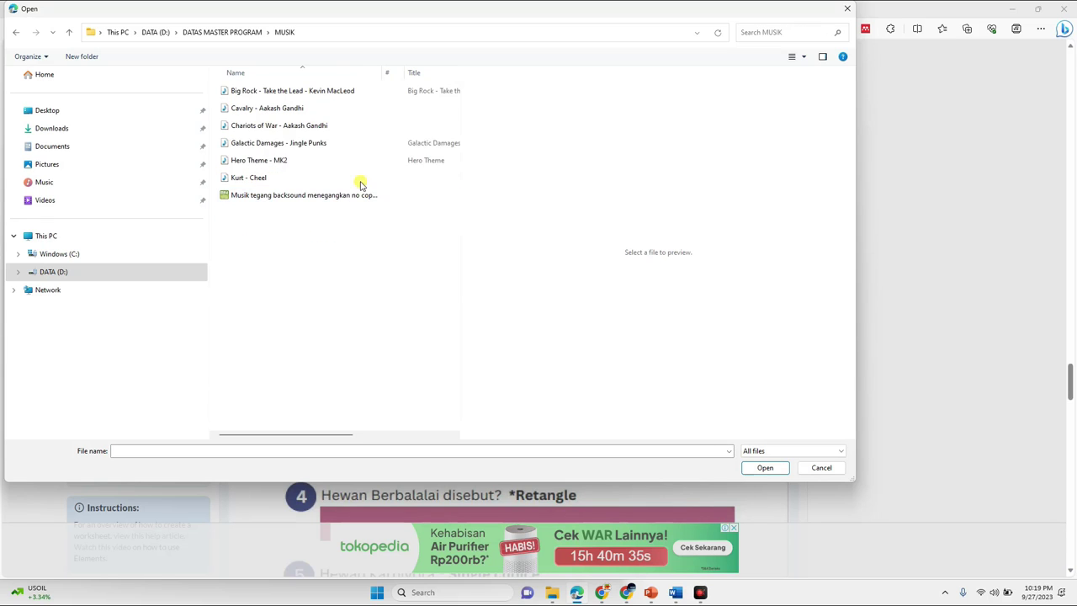
pyautogui.click(245, 126)
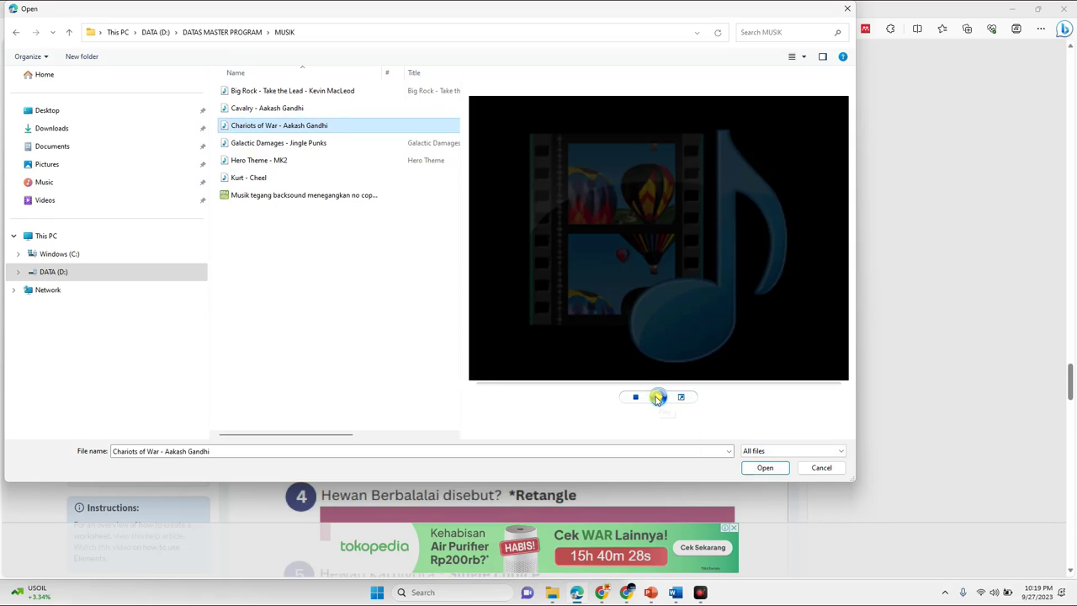
pyautogui.click(755, 466)
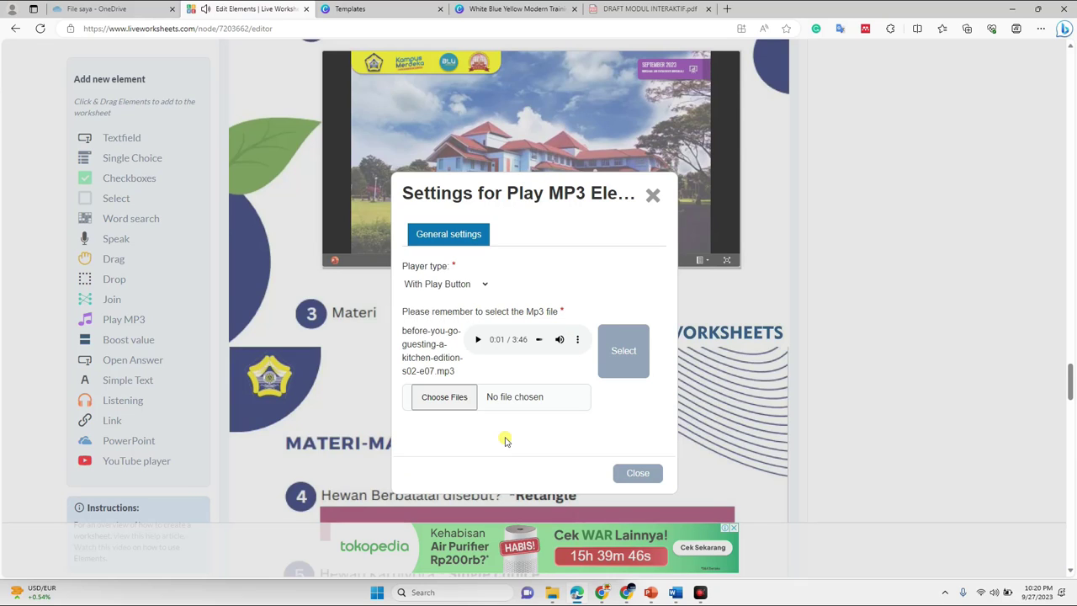
# - Preview before-you-go-guesting-a-kitchen-edition-s02-e07.mp3 and assign it to the Play MP3 element
pyautogui.click(478, 340)
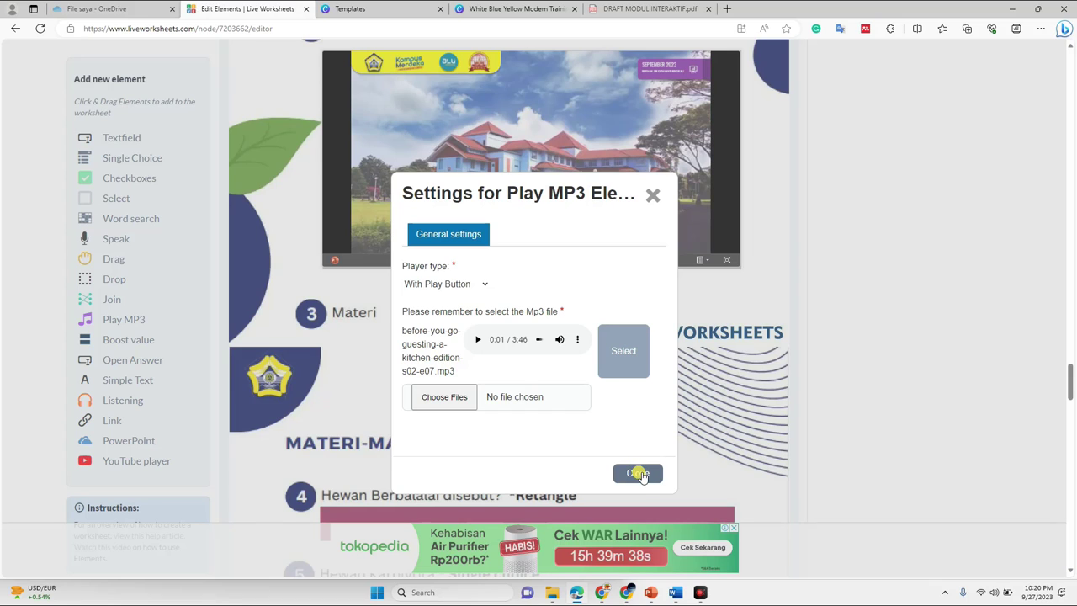
pyautogui.click(624, 354)
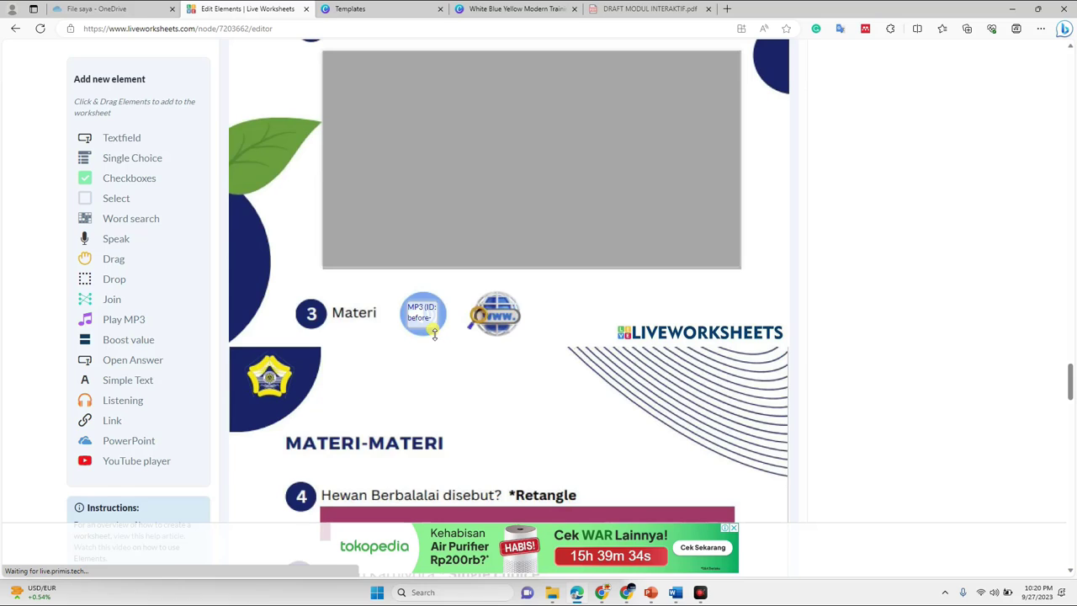
pyautogui.moveTo(422, 328)
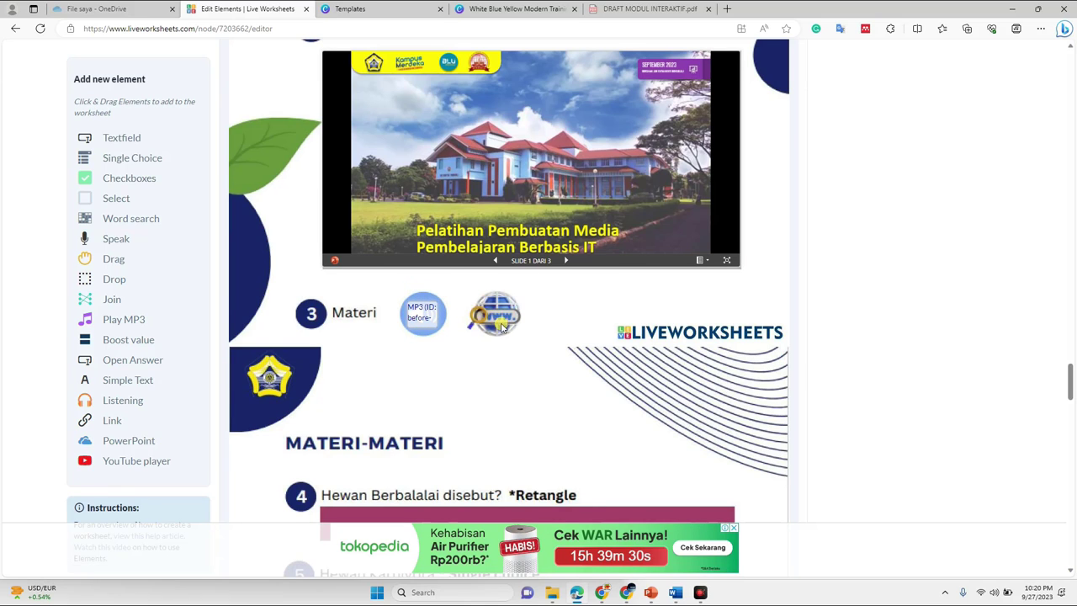
# - Add a Link element over the www globe icon beside item 3 "Materi" and shrink it to the icon's width
pyautogui.scroll(5, 505, 311)
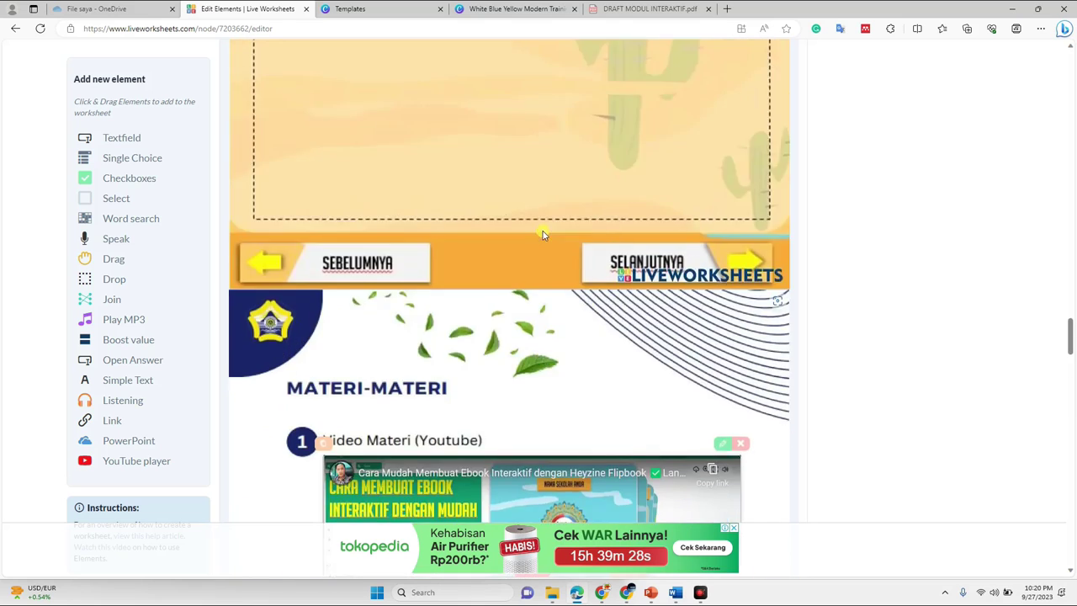
pyautogui.scroll(-2, 536, 247)
pyautogui.scroll(-2, 531, 260)
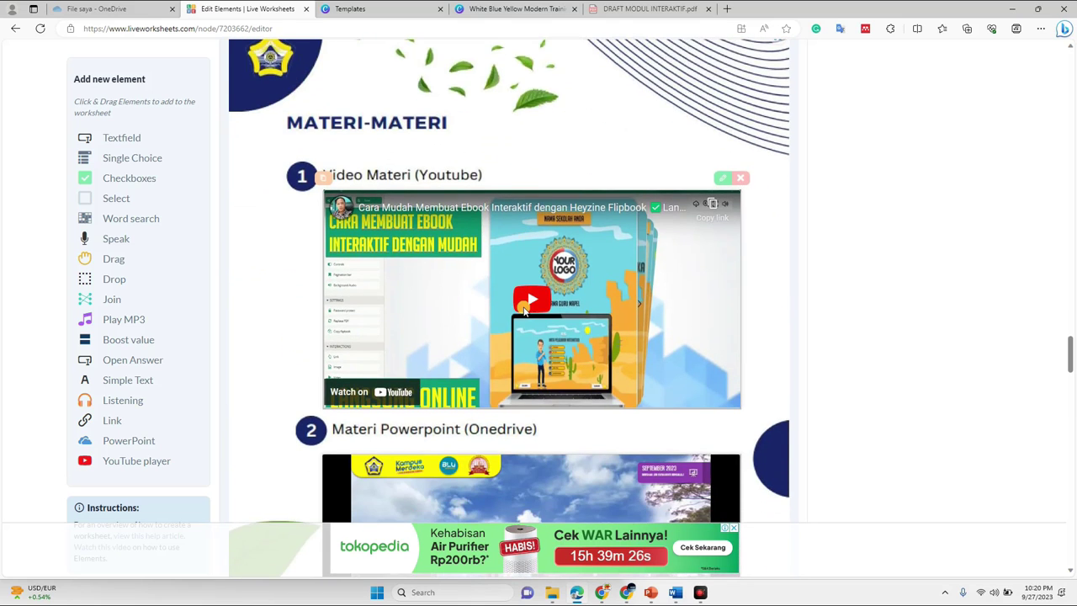
pyautogui.scroll(-3, 505, 303)
pyautogui.scroll(-2, 490, 328)
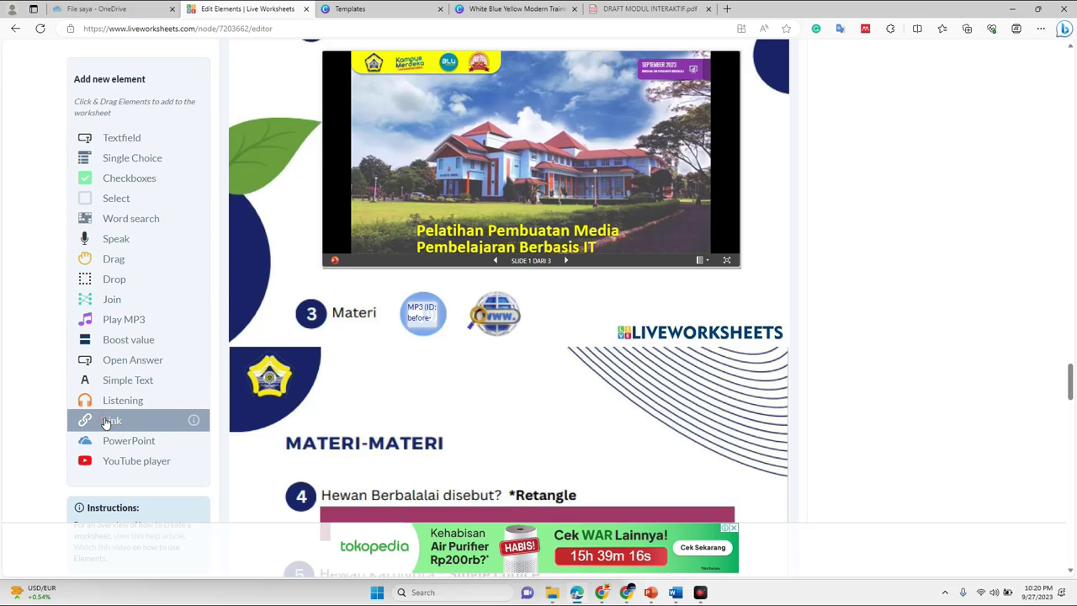
pyautogui.moveTo(105, 422); pyautogui.dragTo(252, 196)
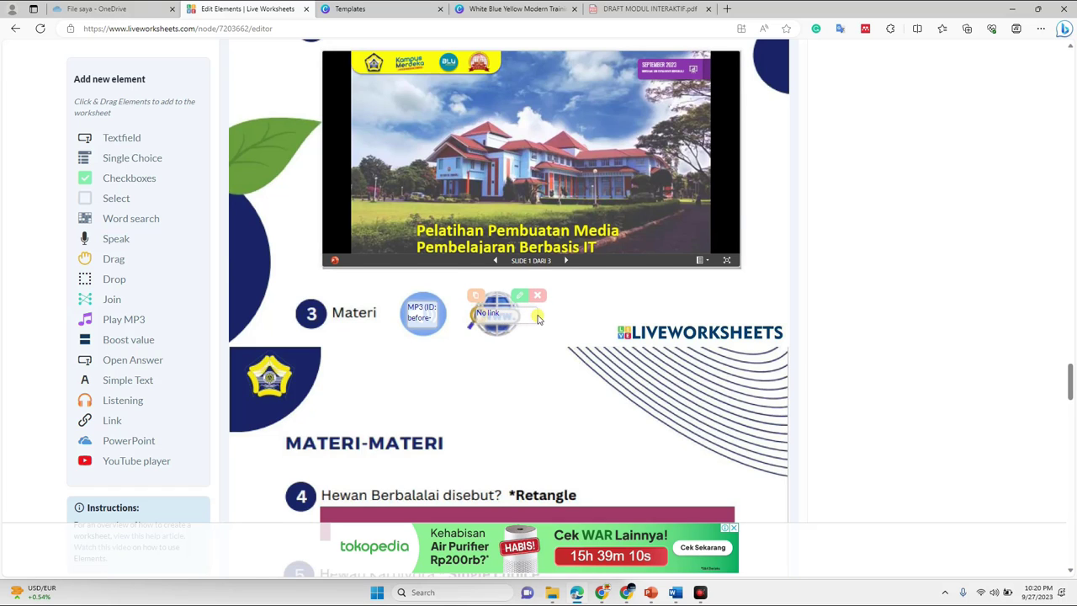
pyautogui.moveTo(538, 318); pyautogui.dragTo(513, 323)
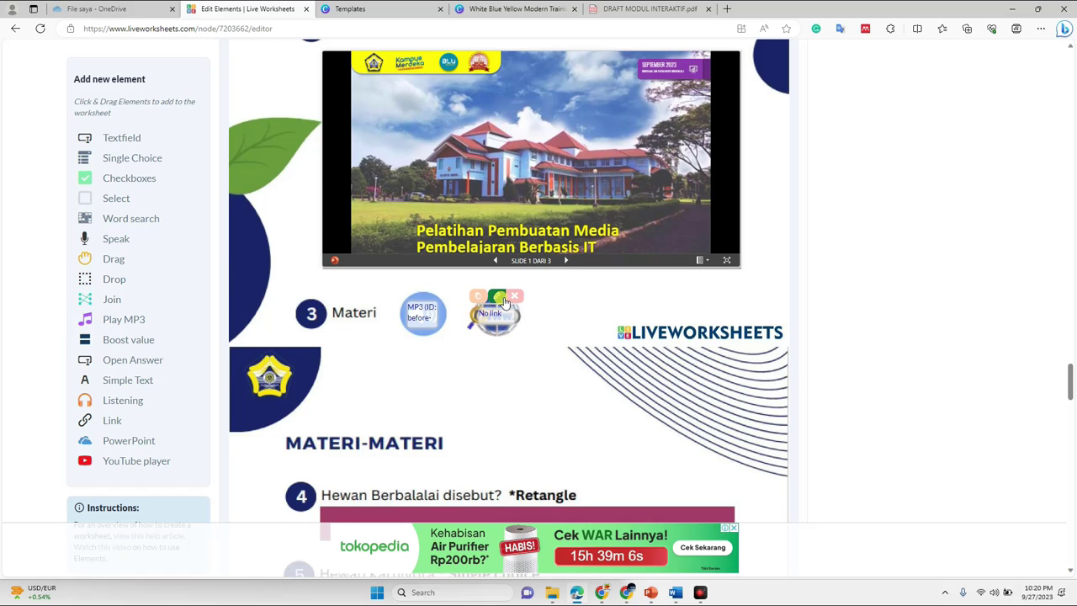
pyautogui.click(501, 299)
pyautogui.click(448, 341)
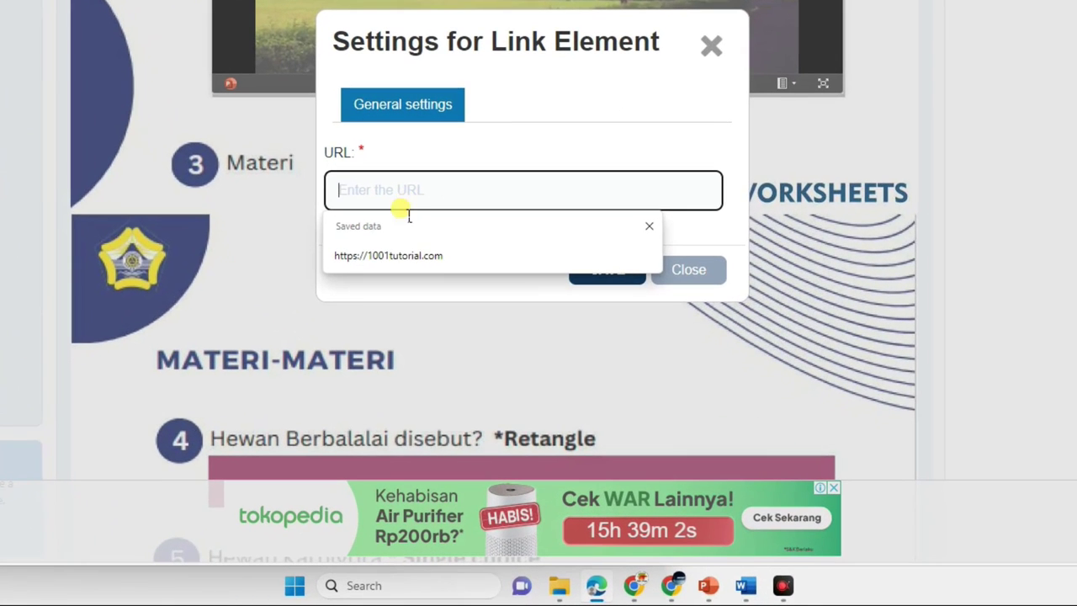
pyautogui.click(377, 254)
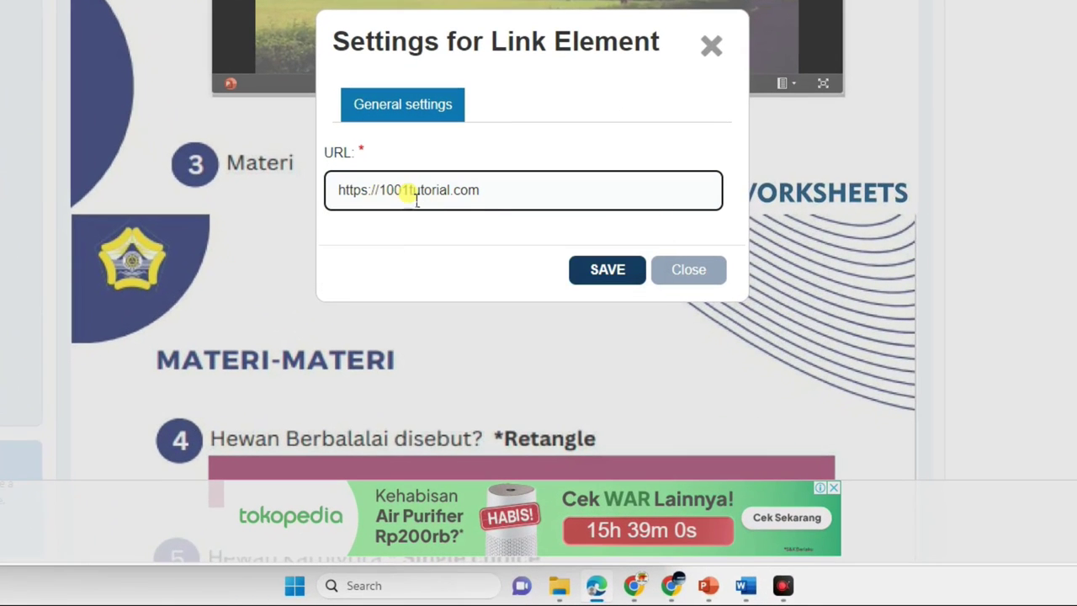
pyautogui.click(607, 273)
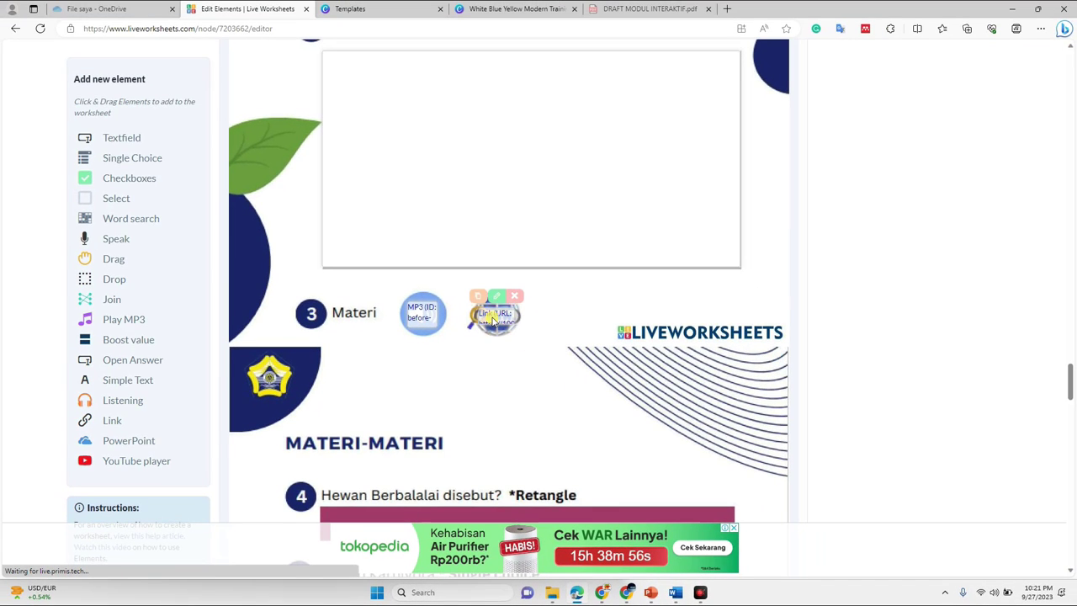
# - Add a Textfield element under item 4 "Hewan Berbalalai disebut?" and widen it across the maroon answer box
pyautogui.scroll(-1, 507, 340)
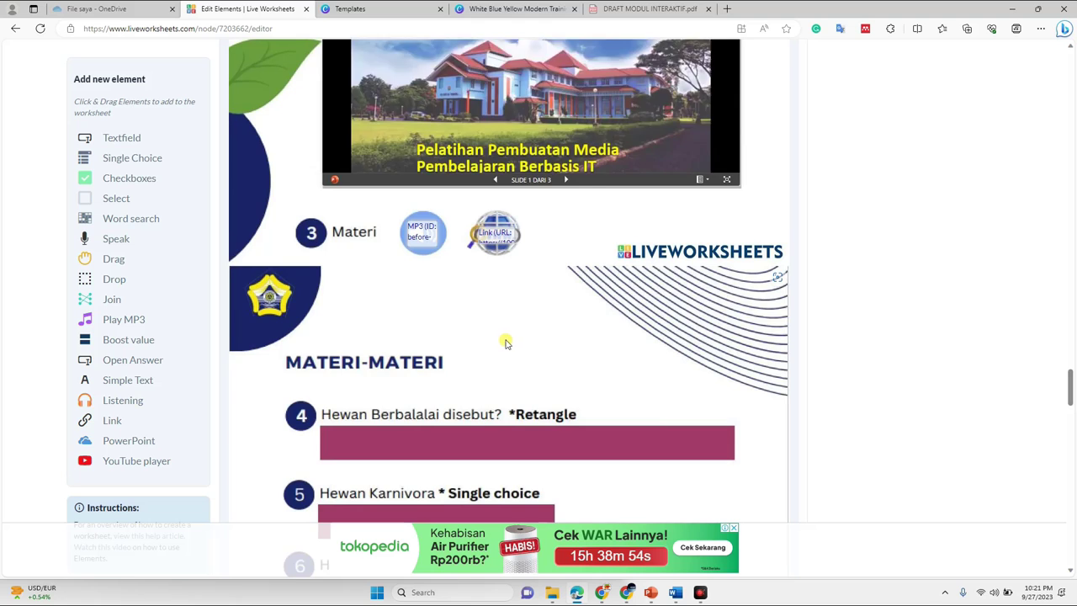
pyautogui.scroll(-3, 508, 340)
pyautogui.scroll(-1, 508, 347)
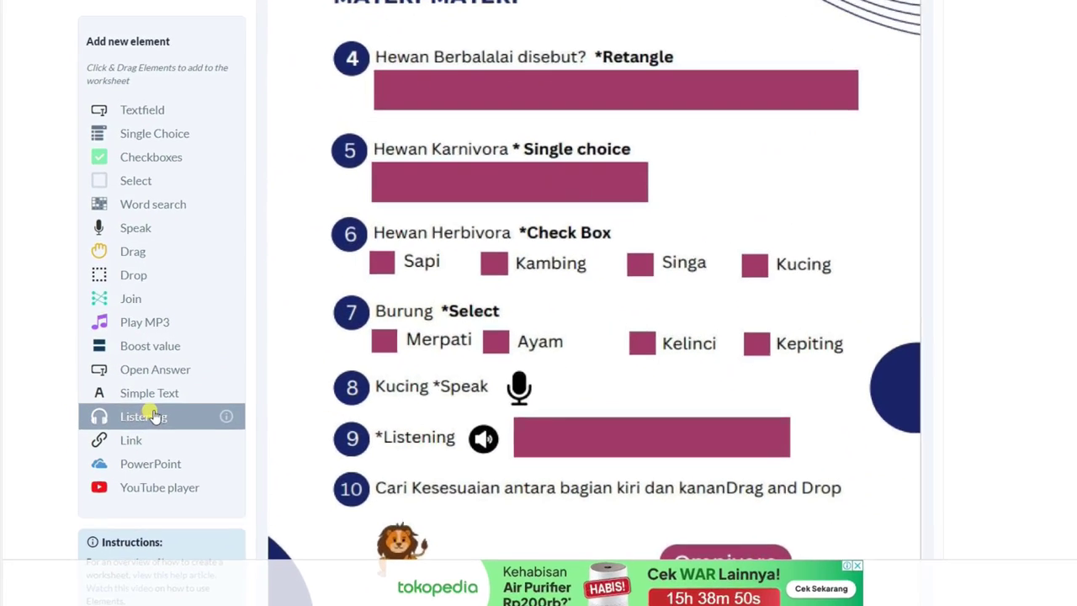
pyautogui.scroll(2, 209, 457)
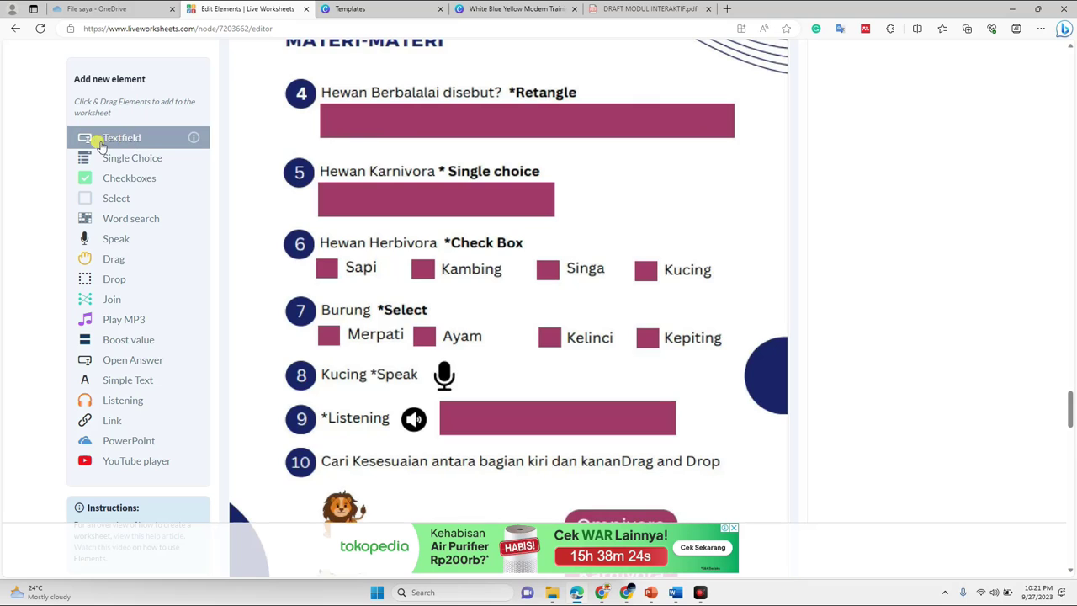
pyautogui.moveTo(118, 145); pyautogui.dragTo(380, 123)
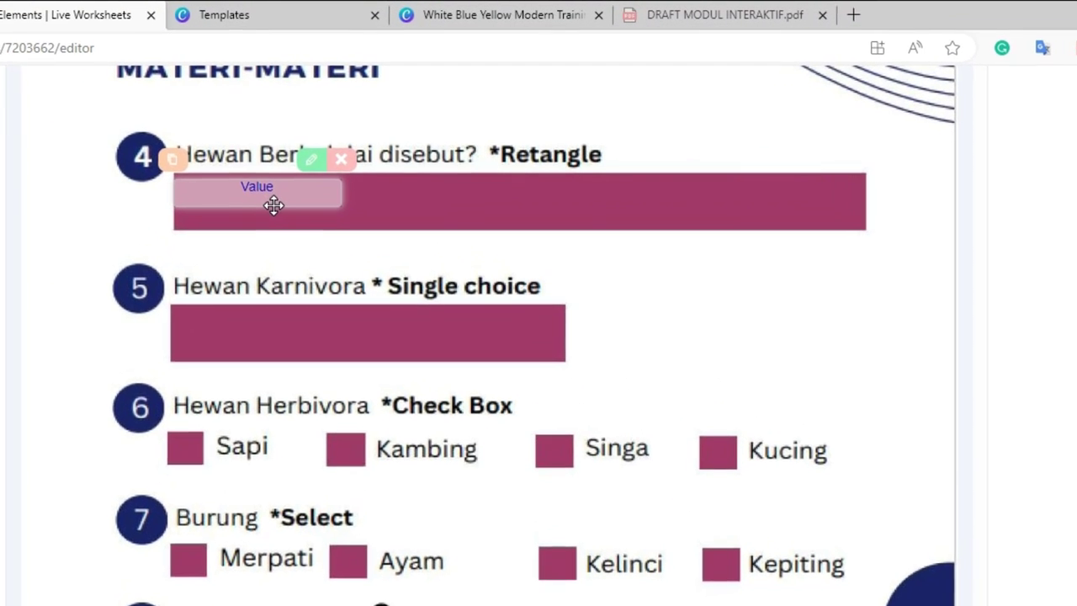
pyautogui.moveTo(273, 206); pyautogui.dragTo(858, 207)
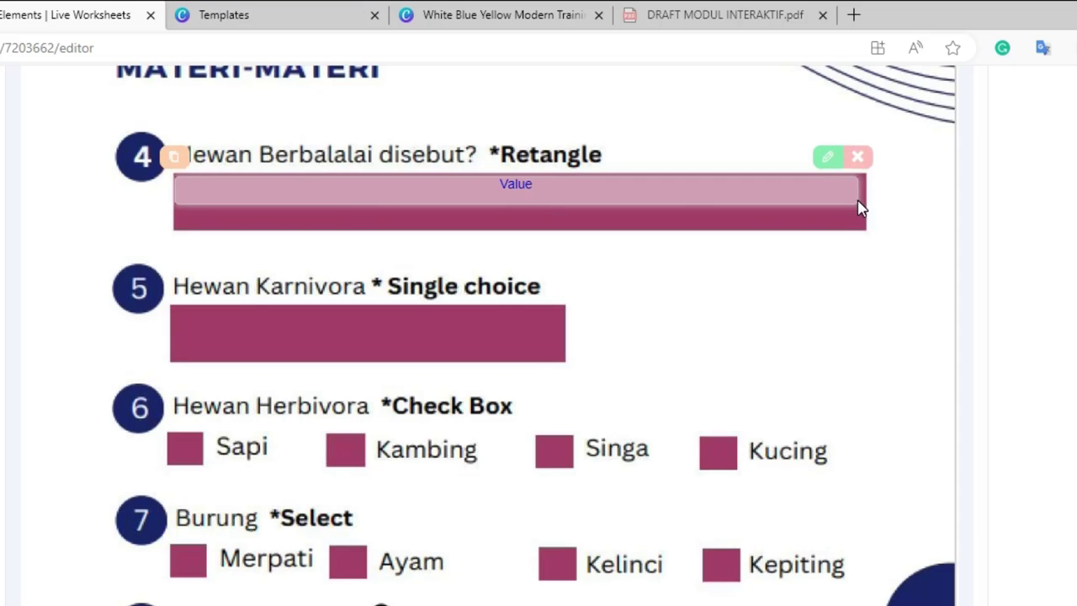
pyautogui.moveTo(548, 207); pyautogui.dragTo(526, 190)
# - Set the Textfield's correct answer for item 4 to "Gajah" and save its settings
pyautogui.click(827, 156)
pyautogui.click(418, 564)
pyautogui.moveTo(418, 564); pyautogui.dragTo(286, 567)
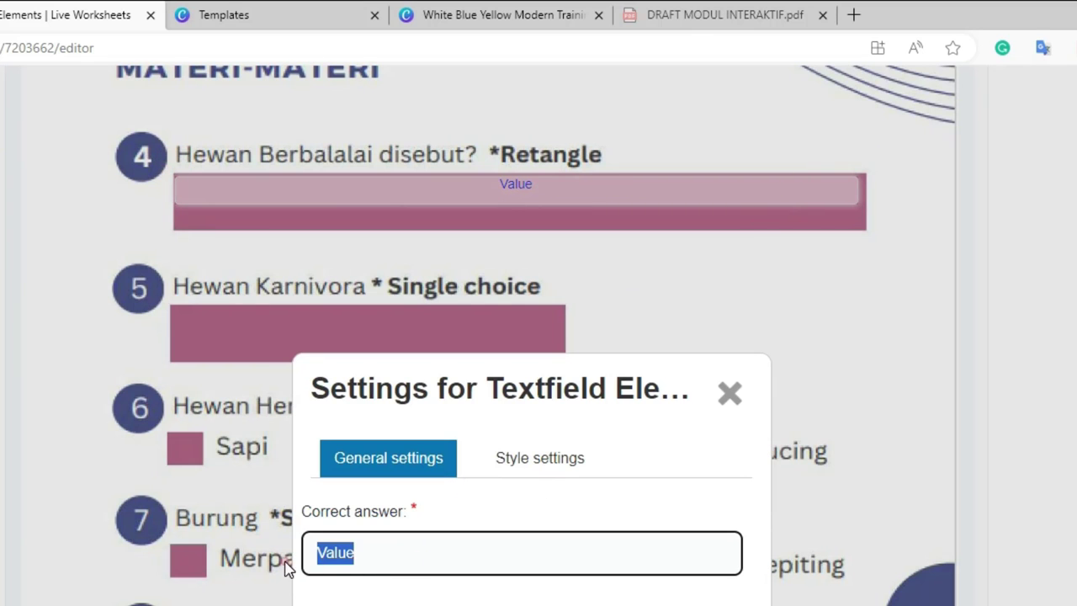
pyautogui.write('GAja')
pyautogui.press('BackSpace')
pyautogui.press('BackSpace')
pyautogui.press('BackSpace')
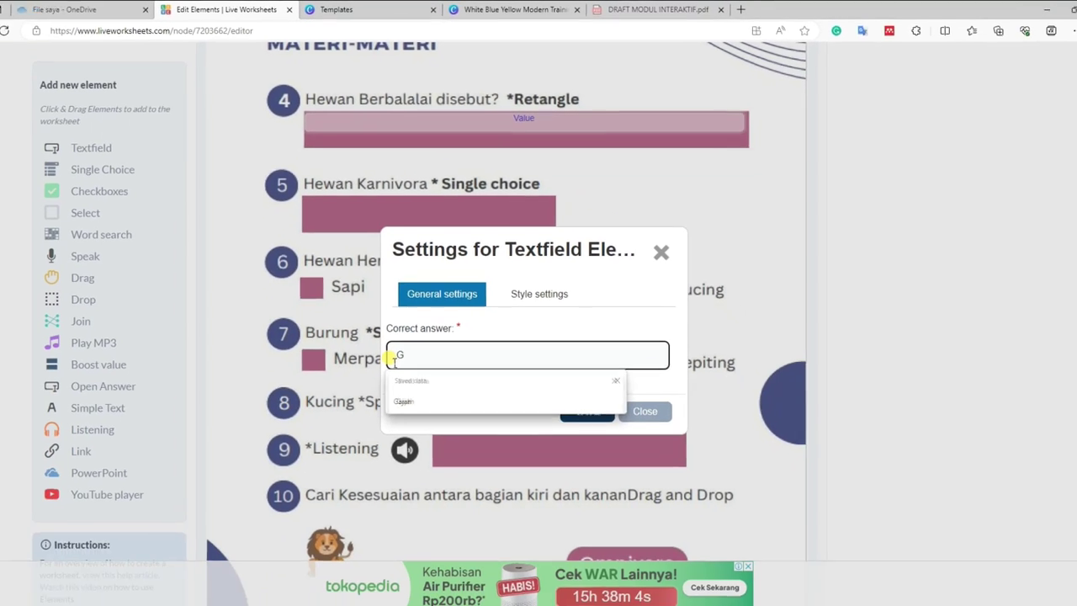
pyautogui.write('ajah')
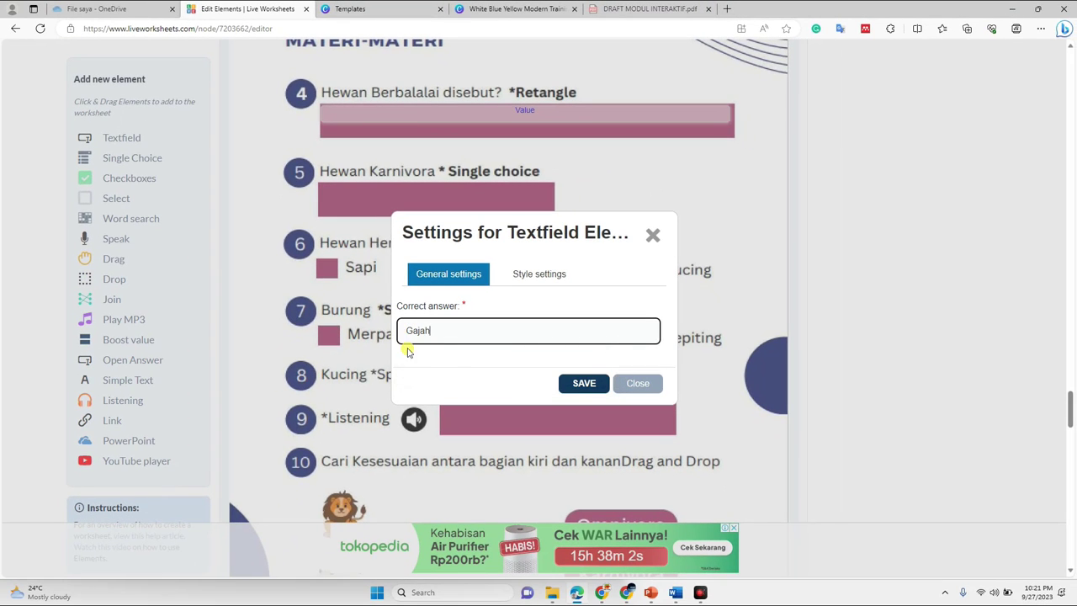
pyautogui.click(577, 383)
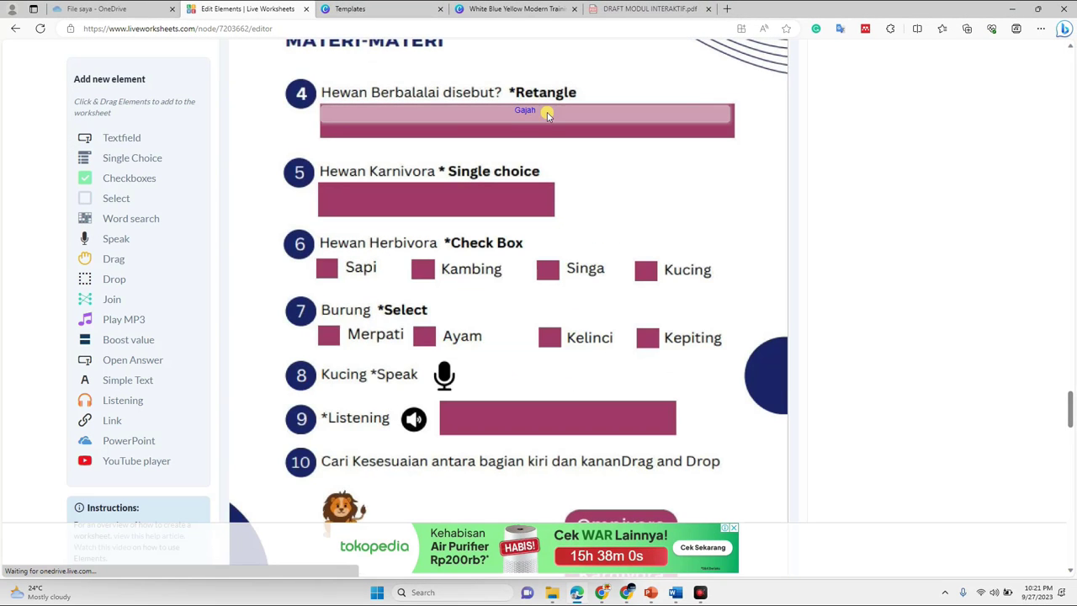
# - Add a Single Choice element under item 5 "Hewan Karnivora" and widen it across the maroon answer box
pyautogui.moveTo(526, 123)
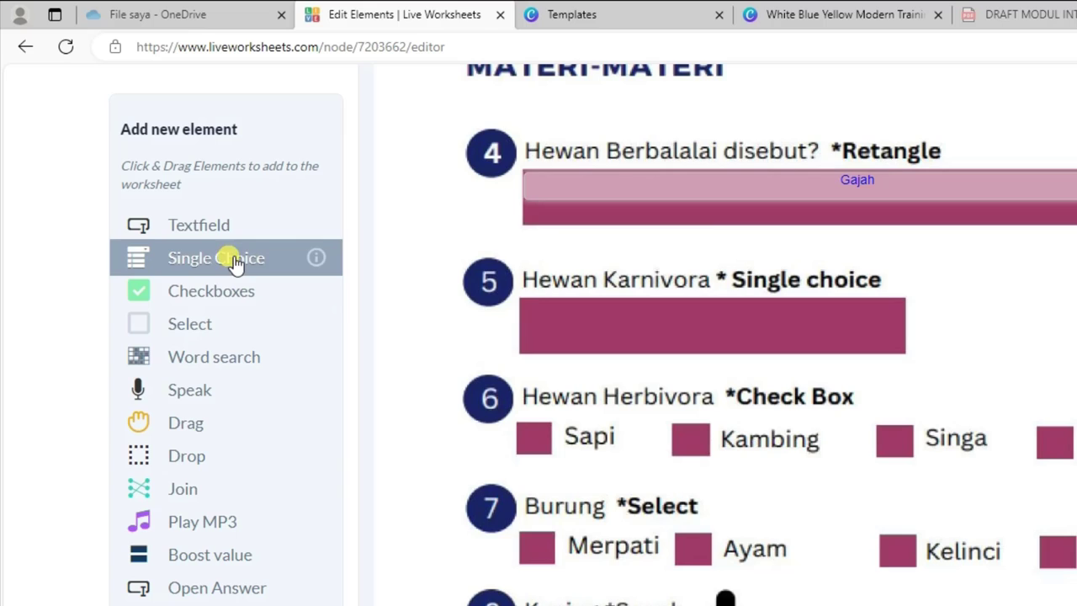
pyautogui.click(151, 159)
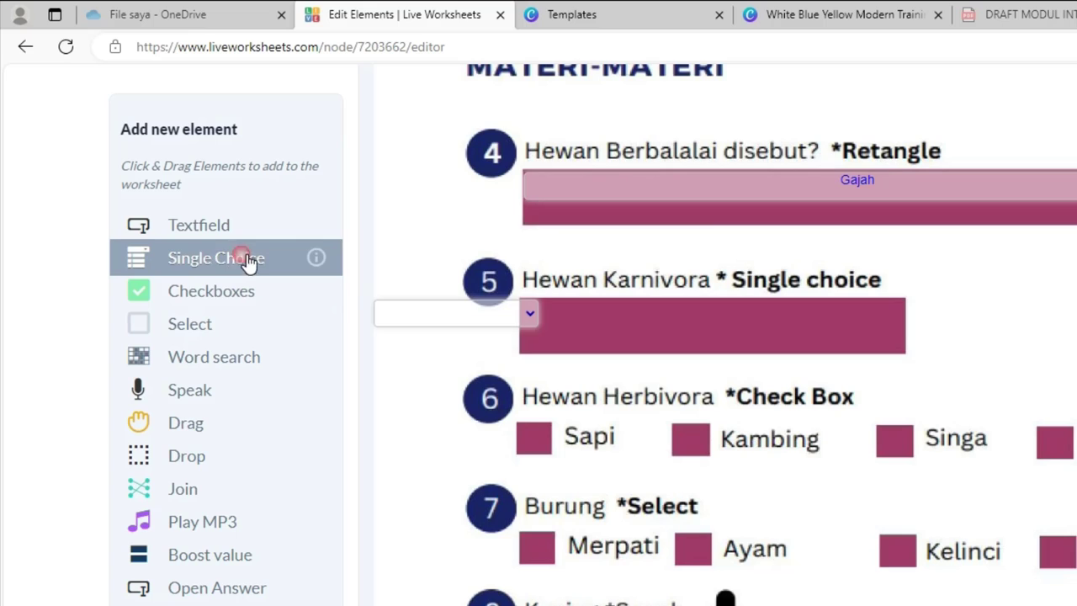
pyautogui.moveTo(493, 319); pyautogui.dragTo(906, 320)
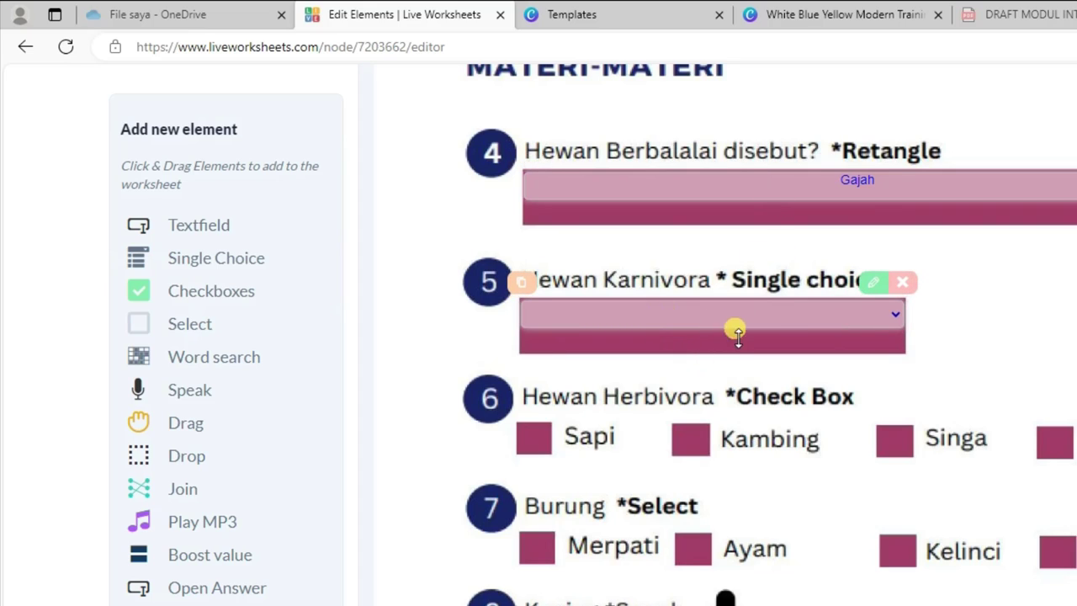
# - Give item 5's Single Choice element the answers Ayam, Harimau and Kambing, mark Harimau as correct, and save its settings
pyautogui.click(873, 288)
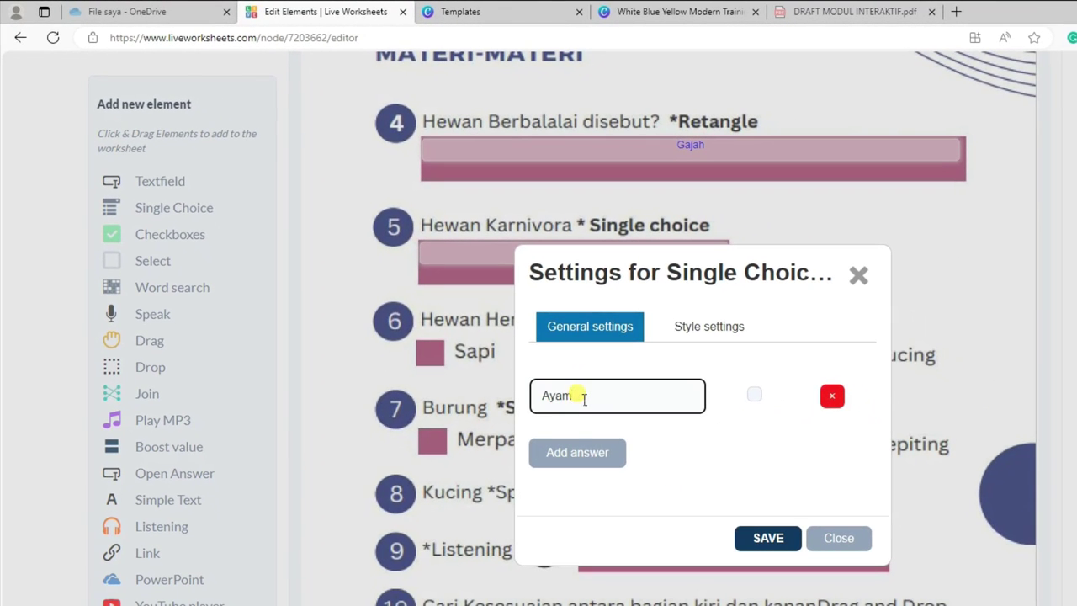
pyautogui.click(605, 450)
pyautogui.click(607, 439)
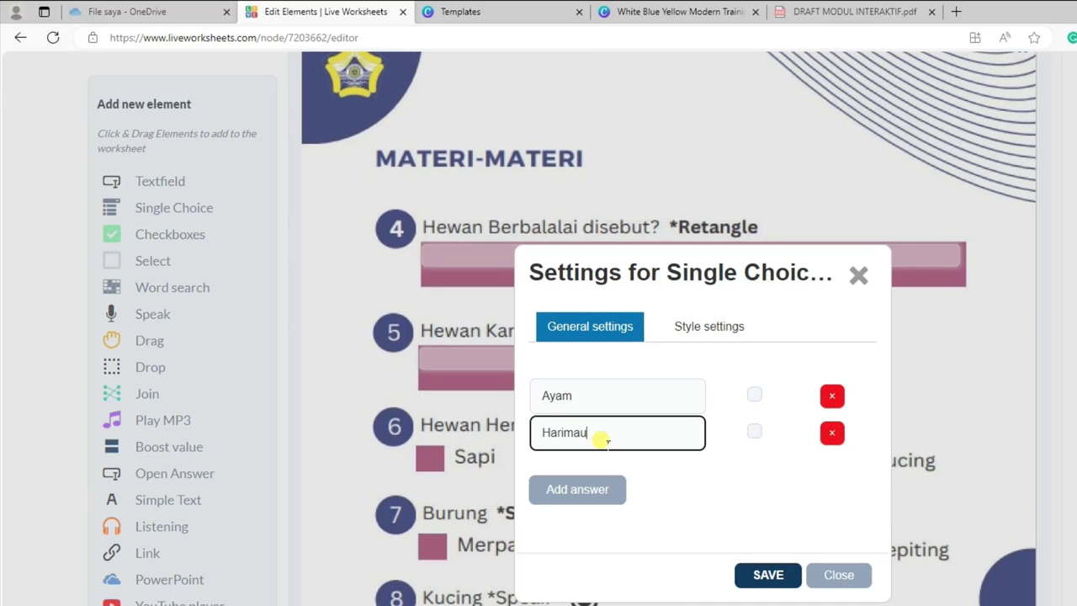
pyautogui.click(570, 475)
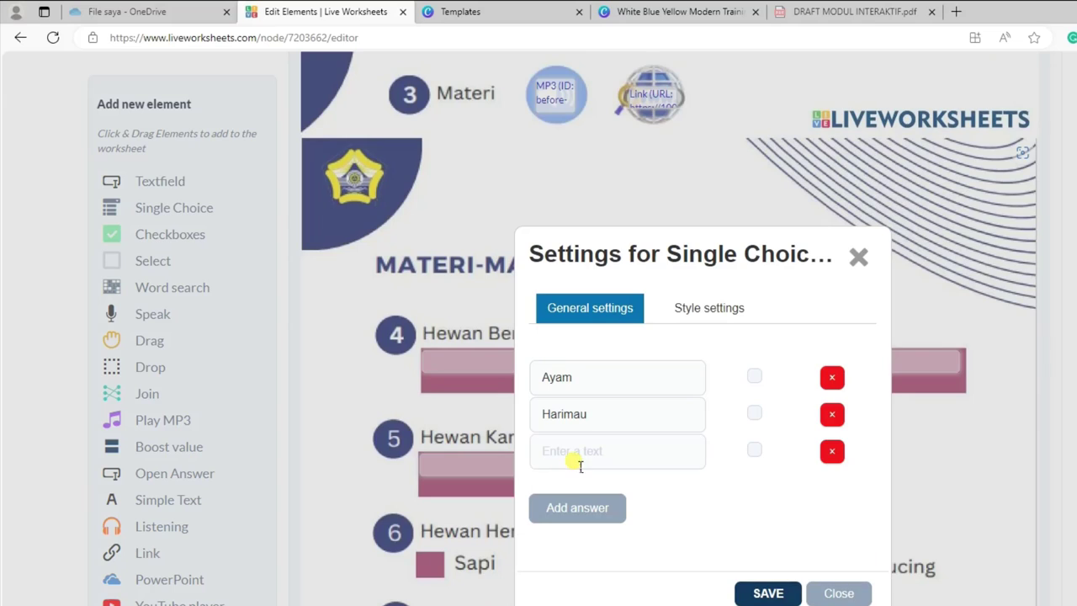
pyautogui.click(579, 462)
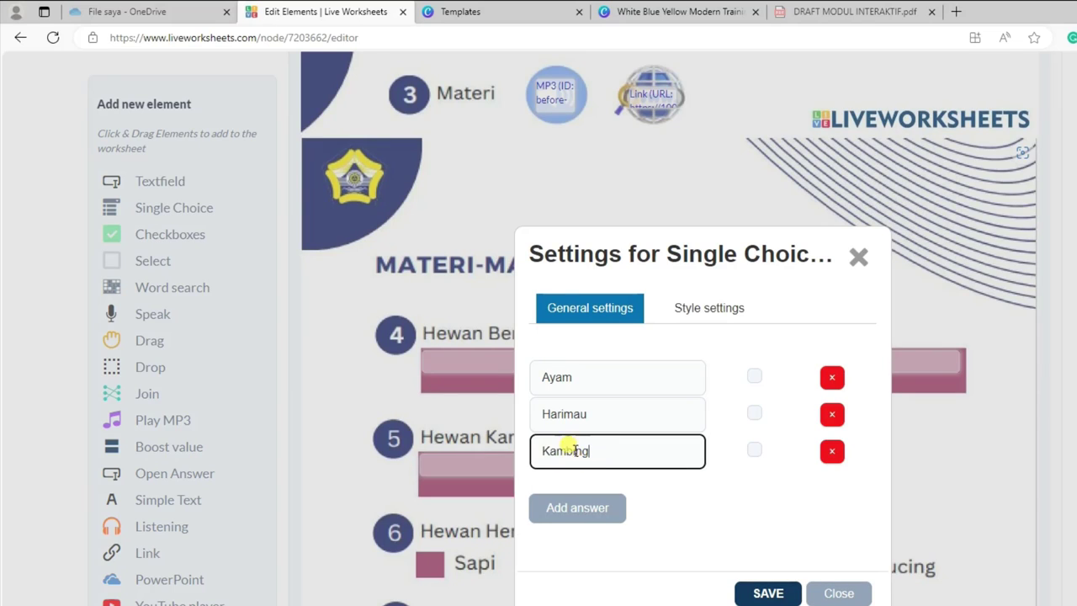
pyautogui.click(755, 414)
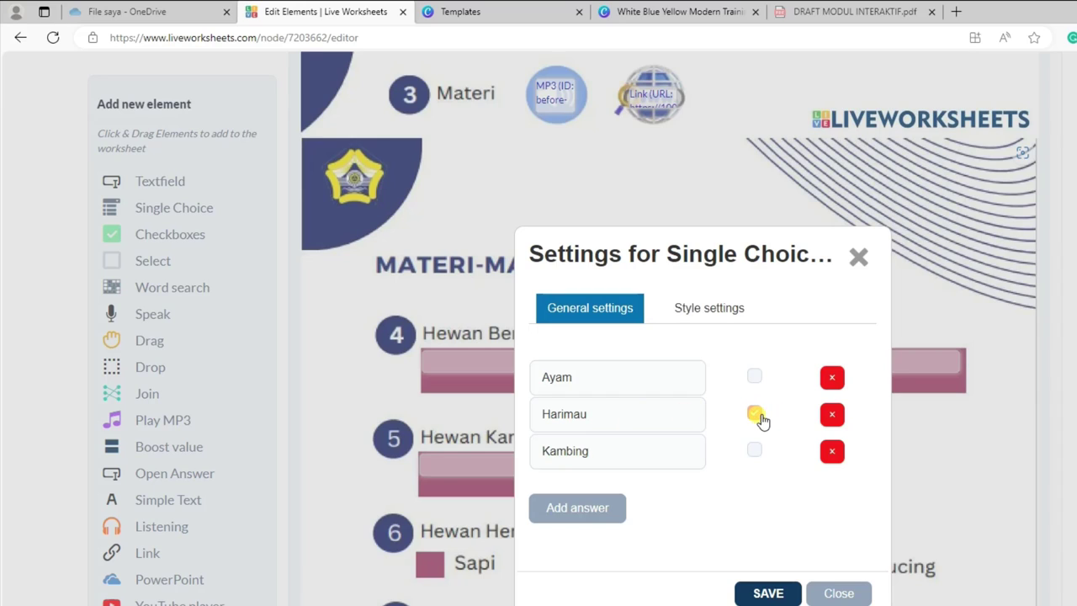
pyautogui.click(768, 594)
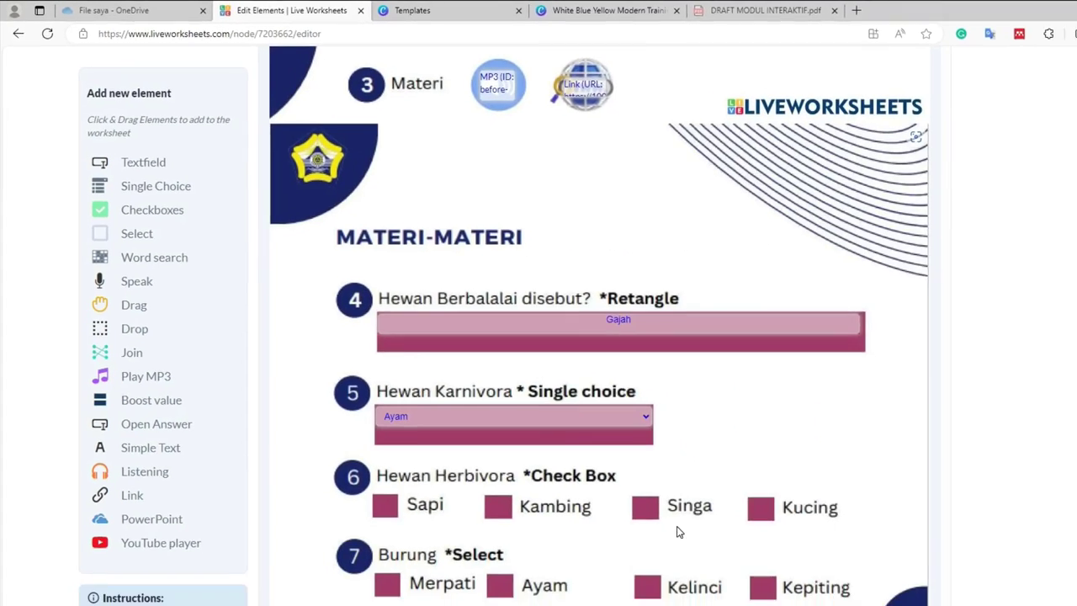
pyautogui.moveTo(584, 417)
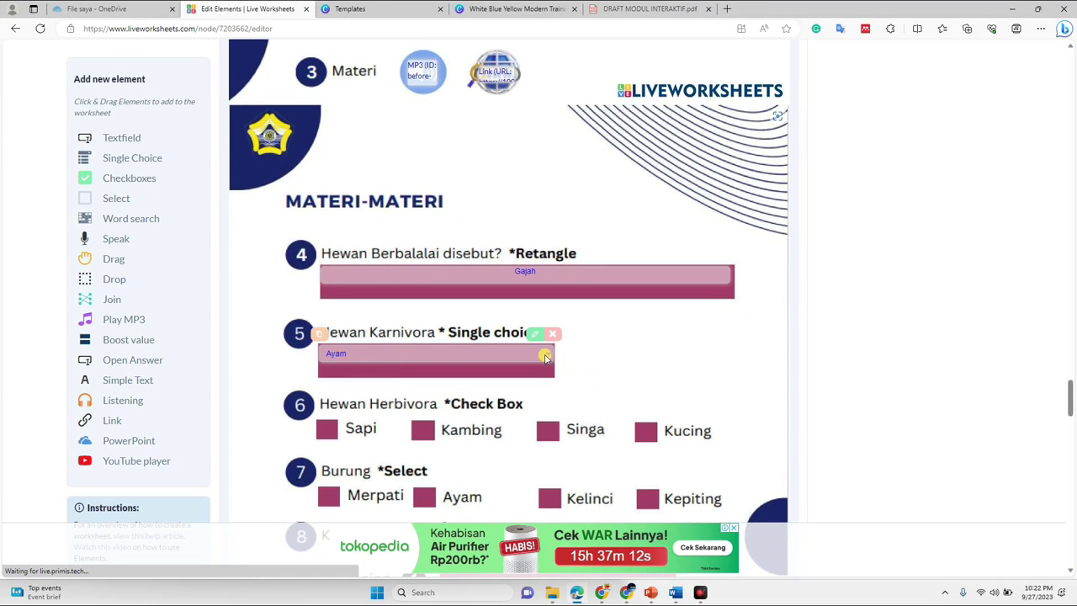
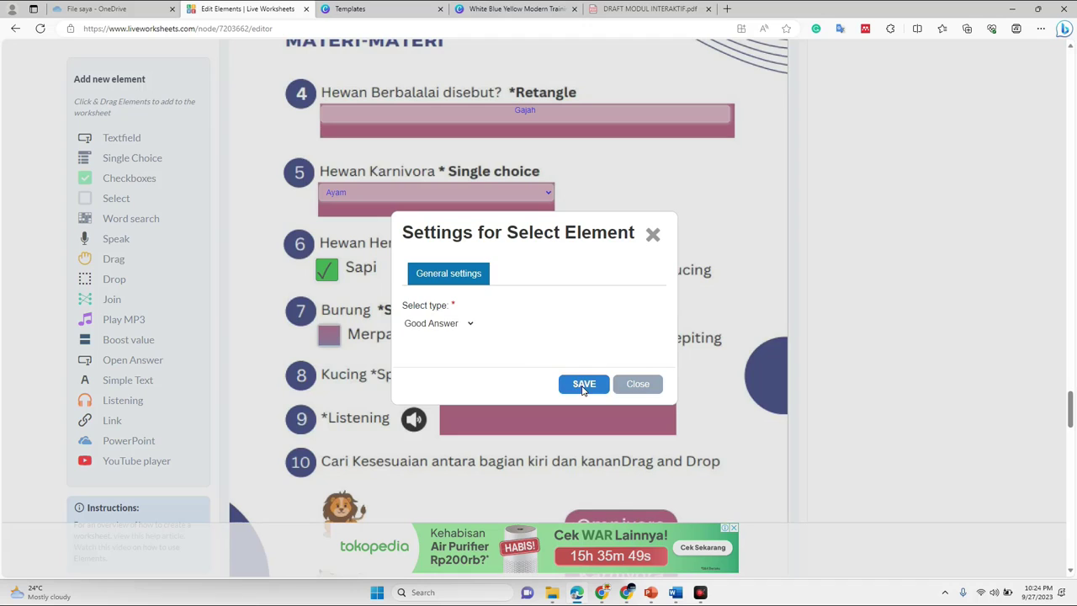
# - Set item 7's Select elements to Good Answer for Merpati and Wrong Answer for Ayam, placing wrong-answer copies over the Kelinci and Kepiting boxes
pyautogui.click(584, 383)
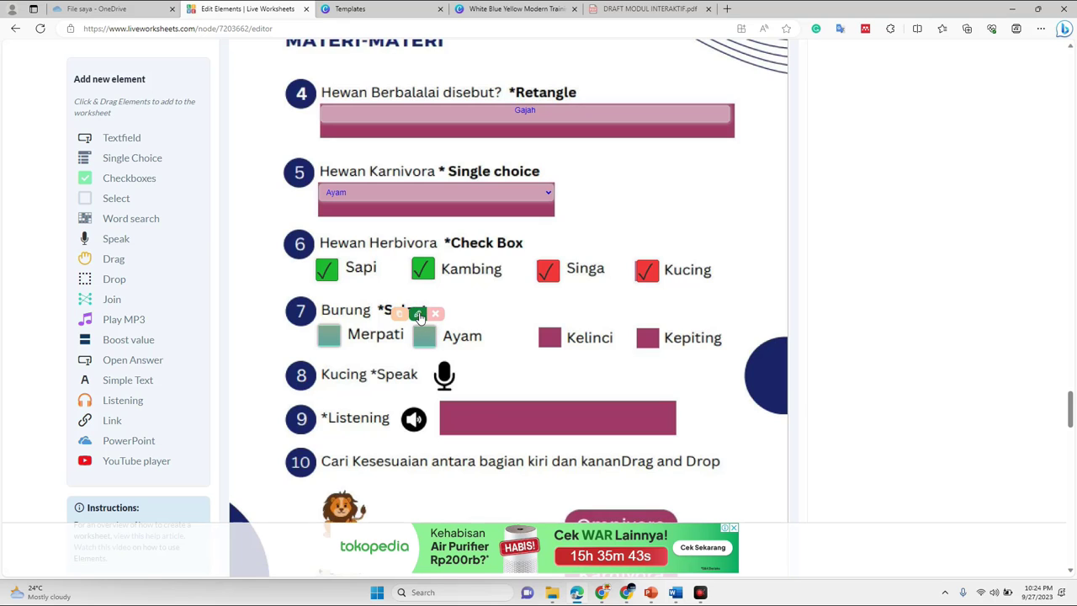
pyautogui.click(418, 316)
pyautogui.click(437, 323)
pyautogui.click(428, 356)
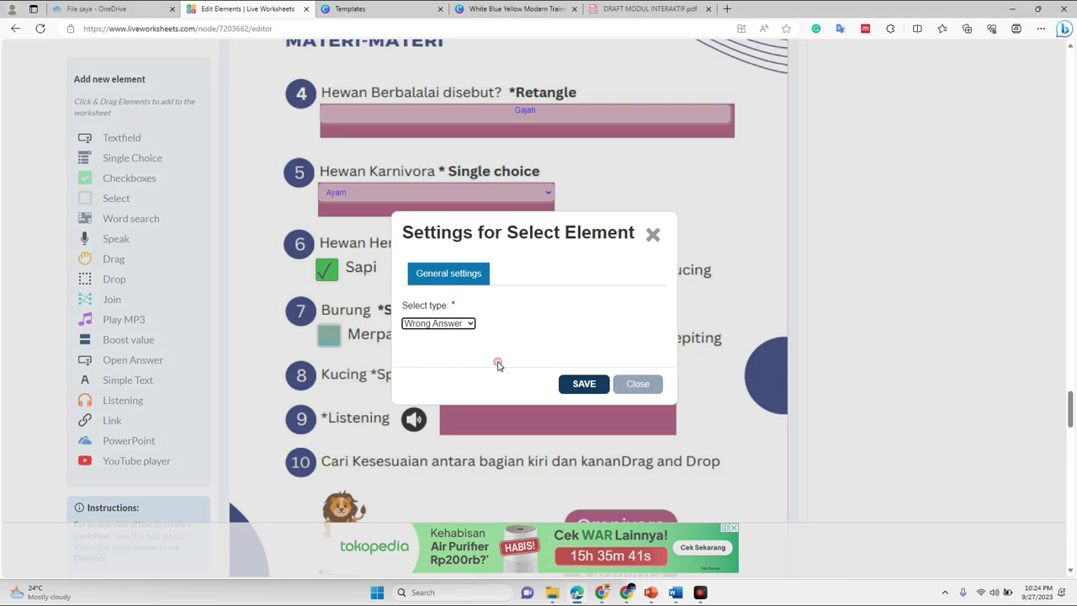
pyautogui.click(572, 383)
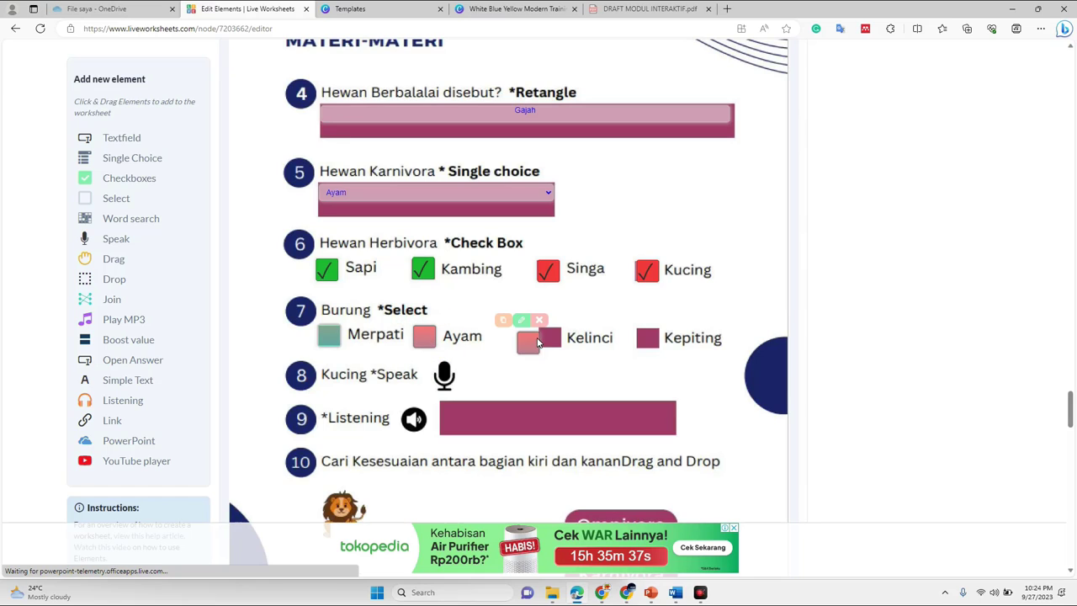
pyautogui.moveTo(558, 340); pyautogui.dragTo(561, 340)
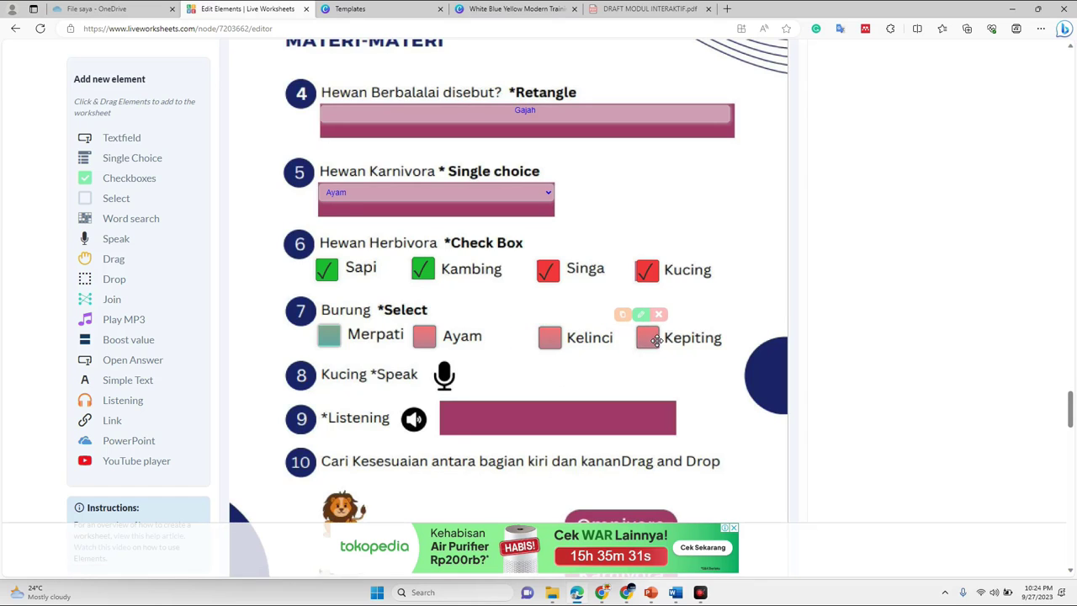
# - Add a Speak element beside item 8 "Kucing" and fit it over the microphone icon
pyautogui.scroll(-1, 410, 339)
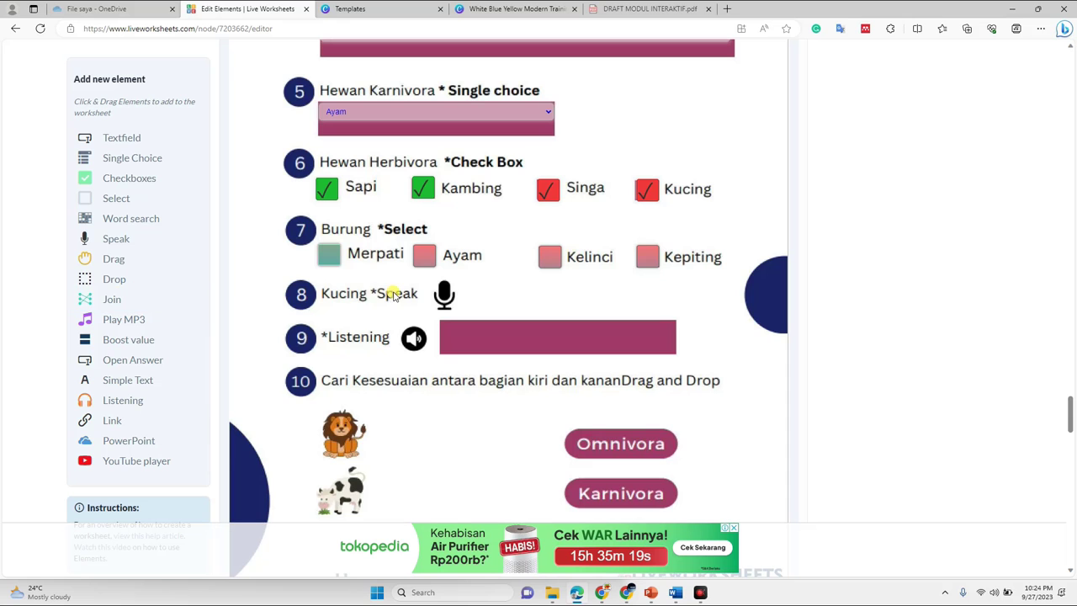
pyautogui.moveTo(99, 241); pyautogui.dragTo(444, 281)
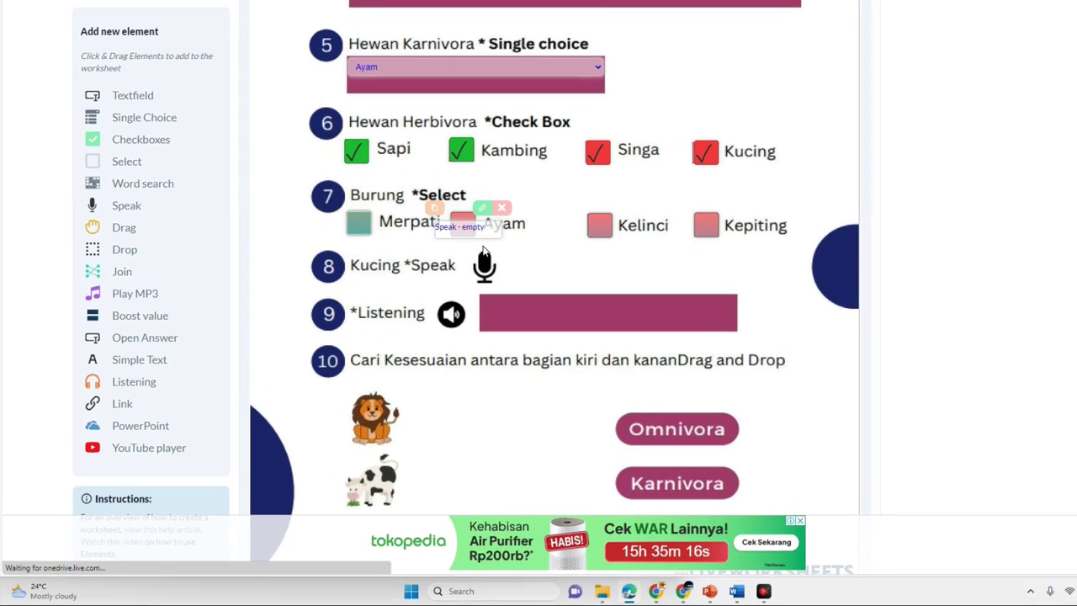
pyautogui.moveTo(485, 252); pyautogui.dragTo(499, 266)
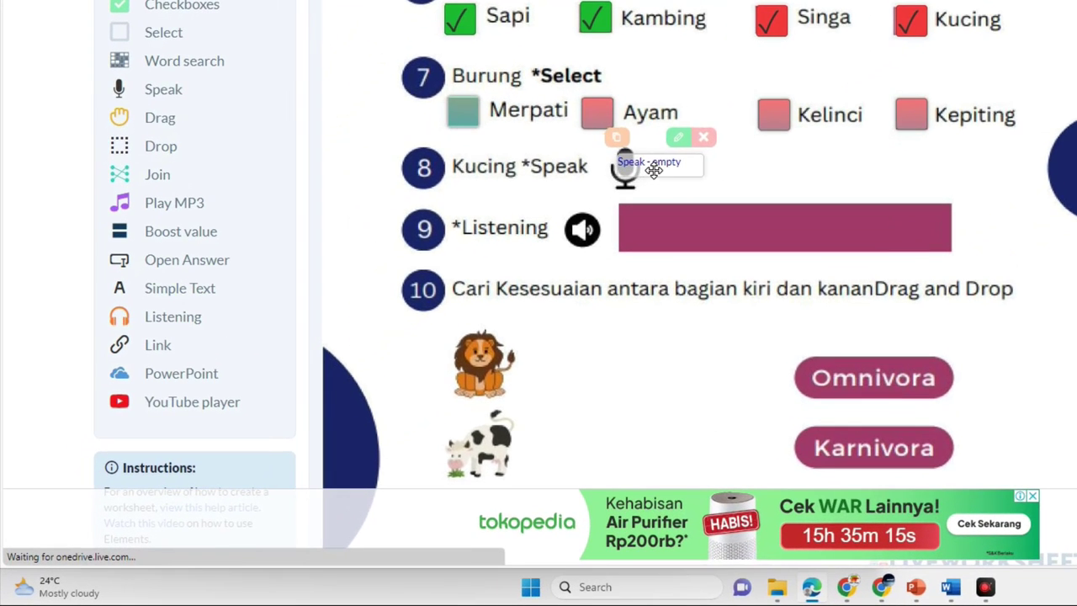
pyautogui.moveTo(646, 167); pyautogui.dragTo(637, 174)
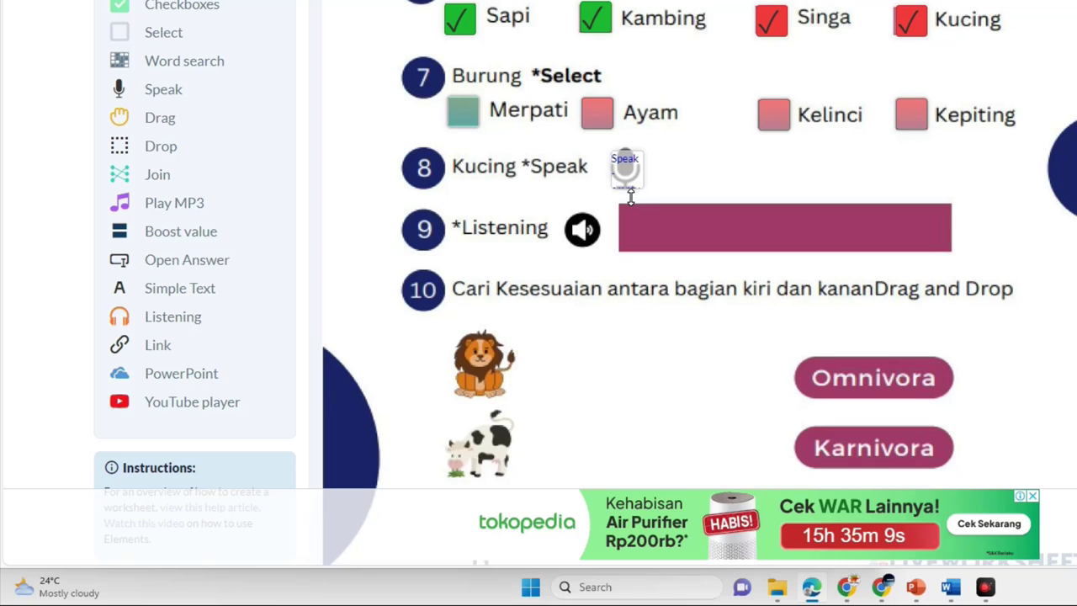
# - Set the Speak element's correct answer to "Cat" with English (United States) speech recognition, and save its settings
pyautogui.click(624, 171)
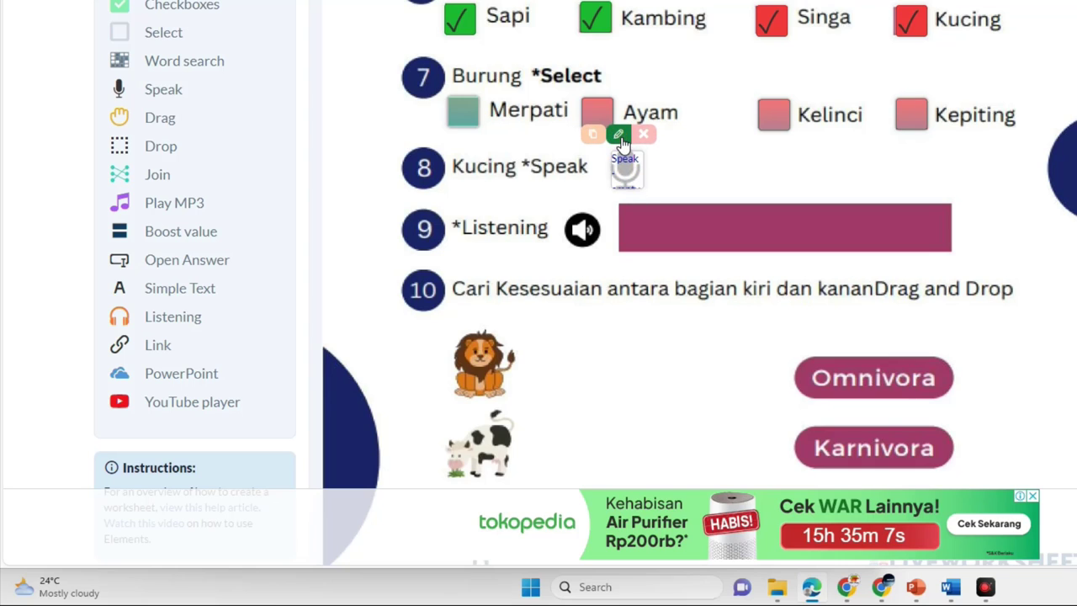
pyautogui.click(620, 136)
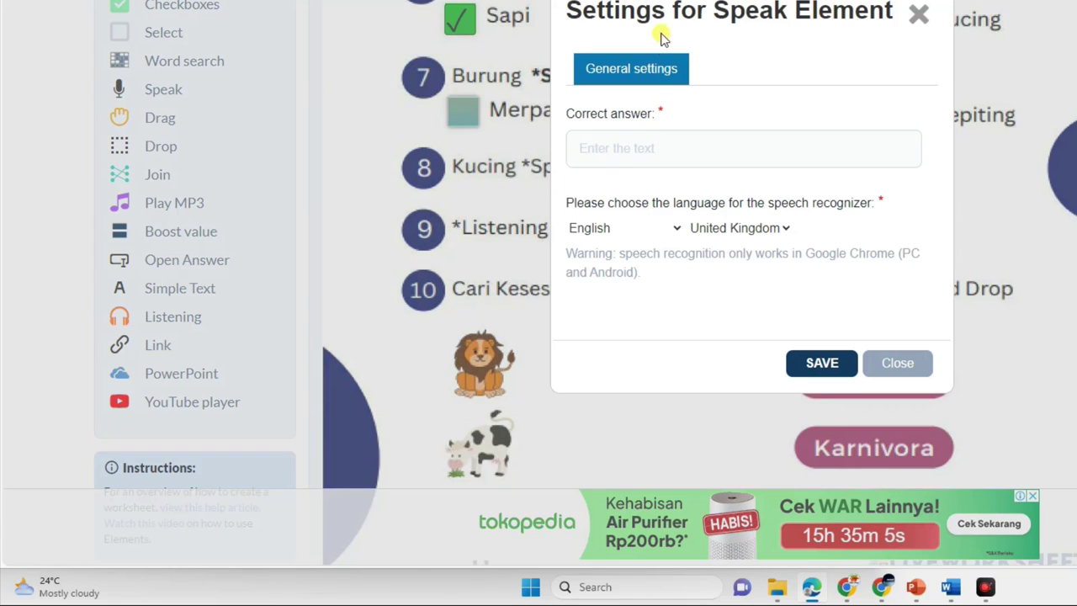
pyautogui.click(628, 148)
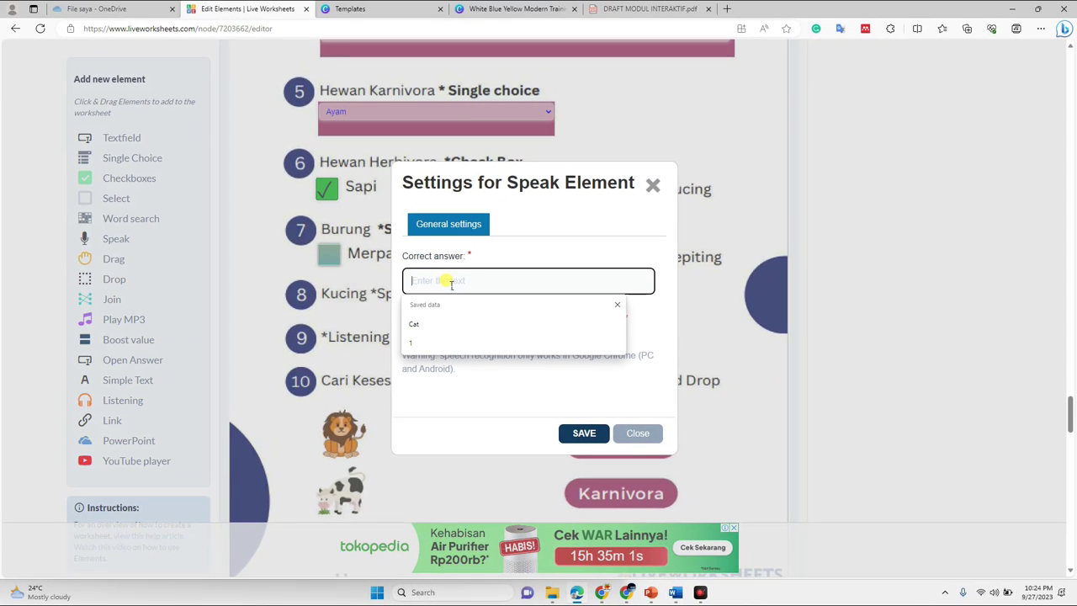
pyautogui.write('ca')
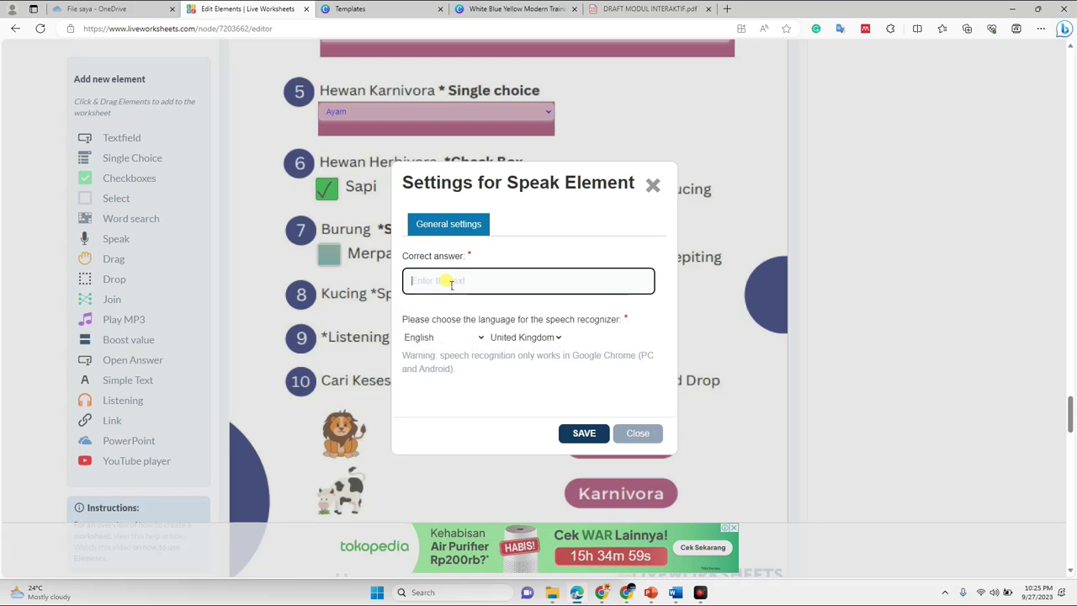
pyautogui.press('Down')
pyautogui.press('Return')
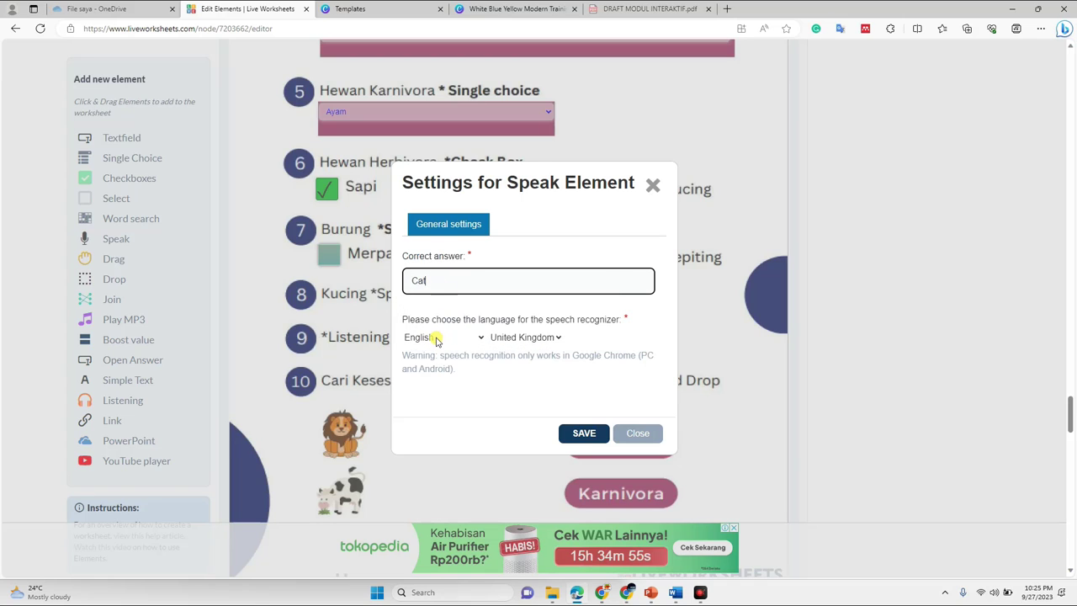
pyautogui.click(527, 338)
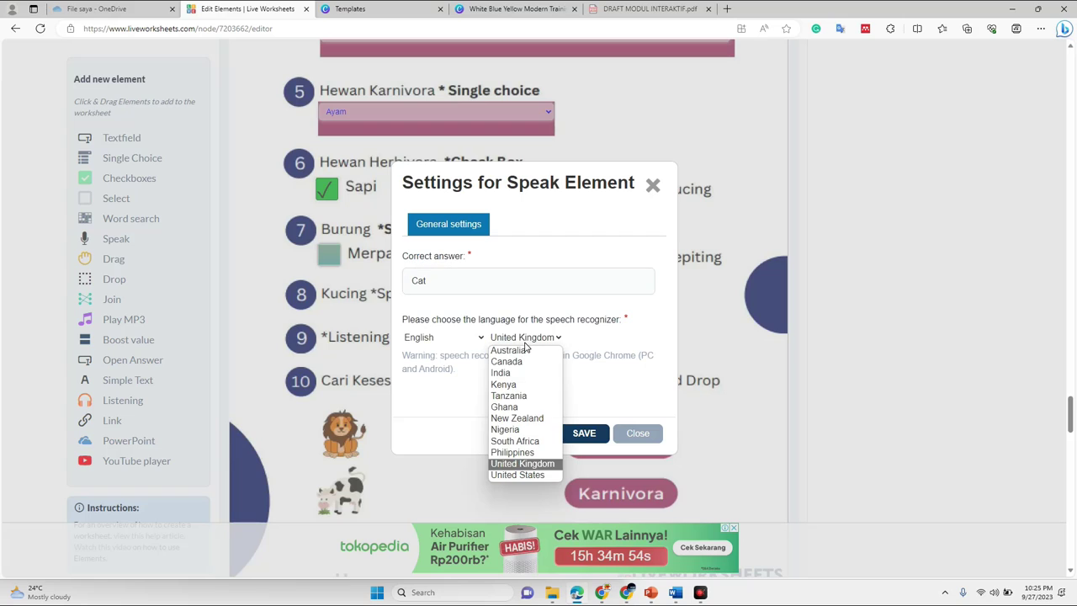
pyautogui.click(528, 475)
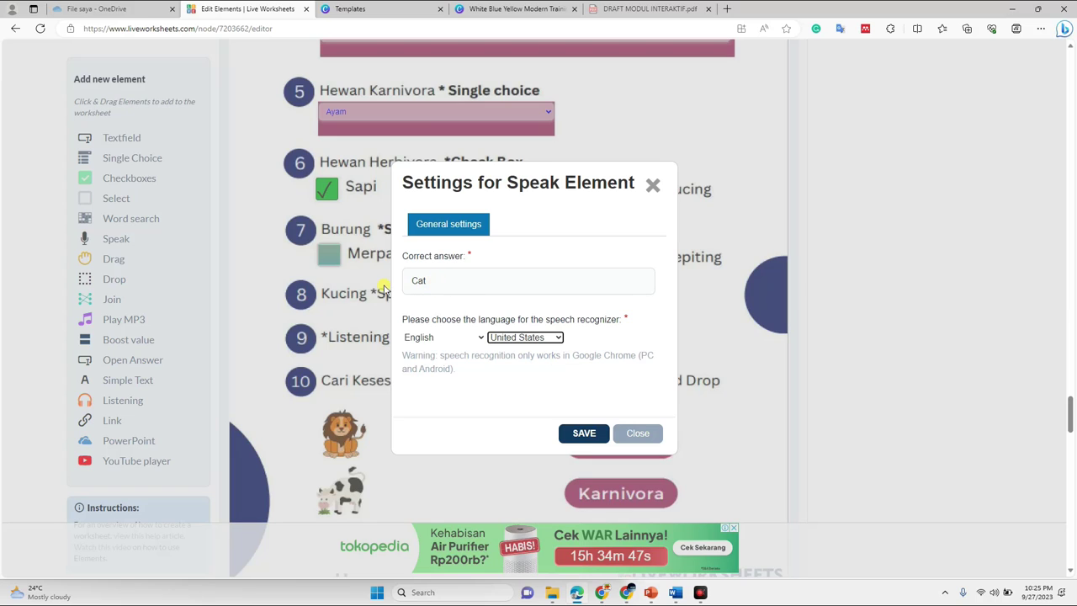
pyautogui.click(581, 436)
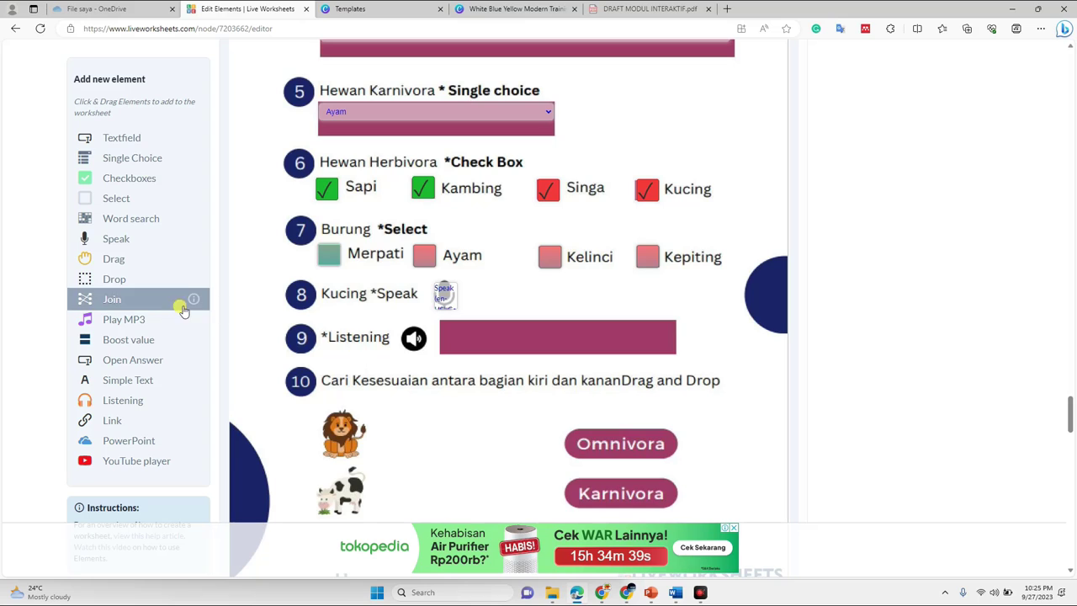
# - Add a Listening element at item 9 and shrink it to cover the speaker icon
pyautogui.click(106, 408)
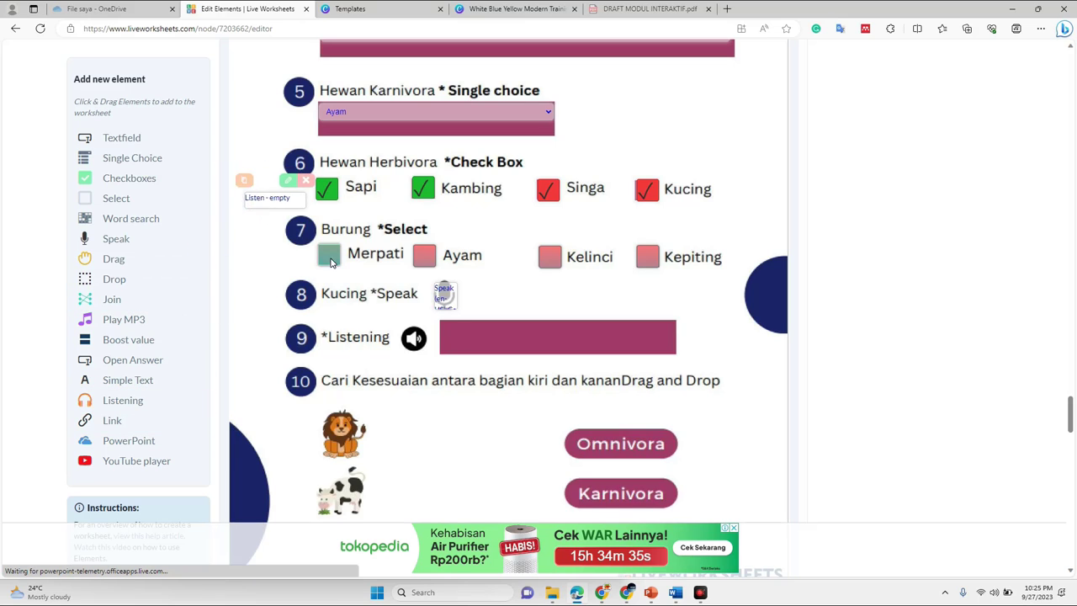
pyautogui.moveTo(331, 262); pyautogui.dragTo(464, 338)
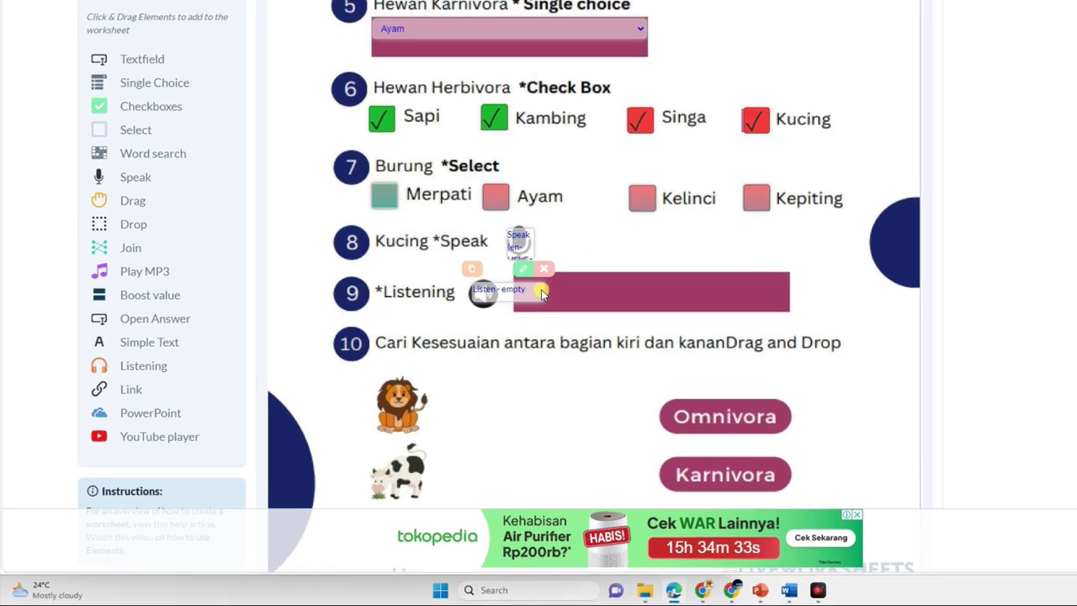
pyautogui.moveTo(541, 292); pyautogui.dragTo(504, 298)
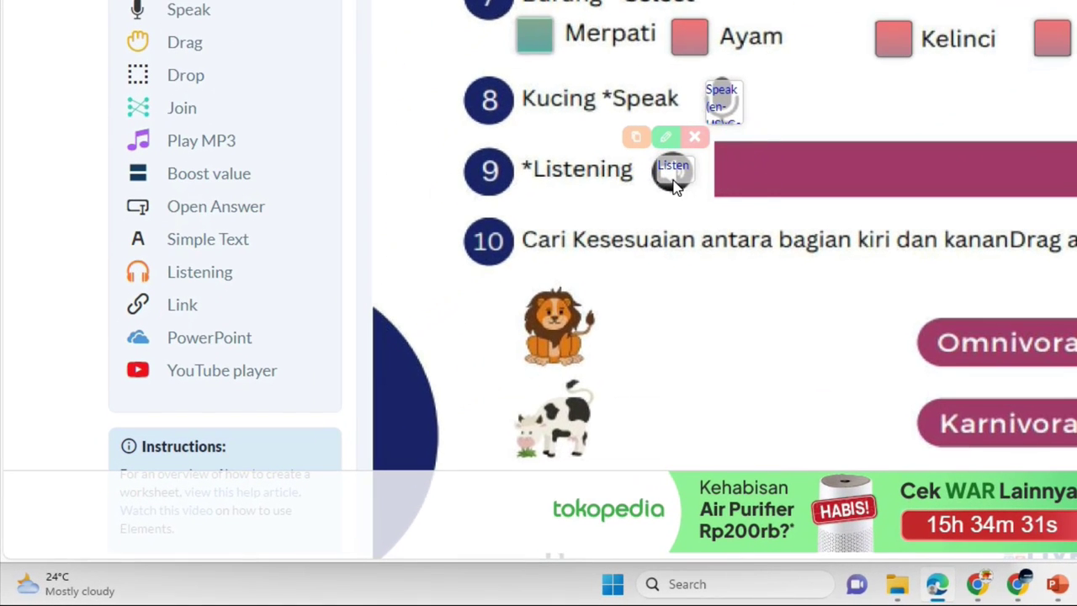
pyautogui.moveTo(673, 184); pyautogui.dragTo(675, 183)
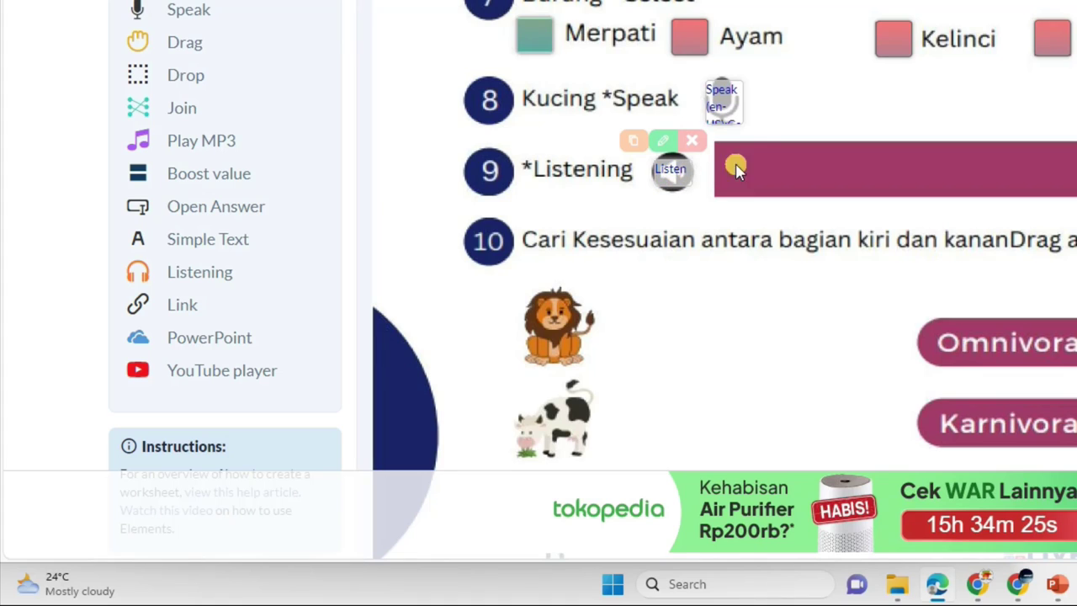
# - Set the Listening element's synthesizer text to "Bird" and its language to US English, and save the settings
pyautogui.click(663, 142)
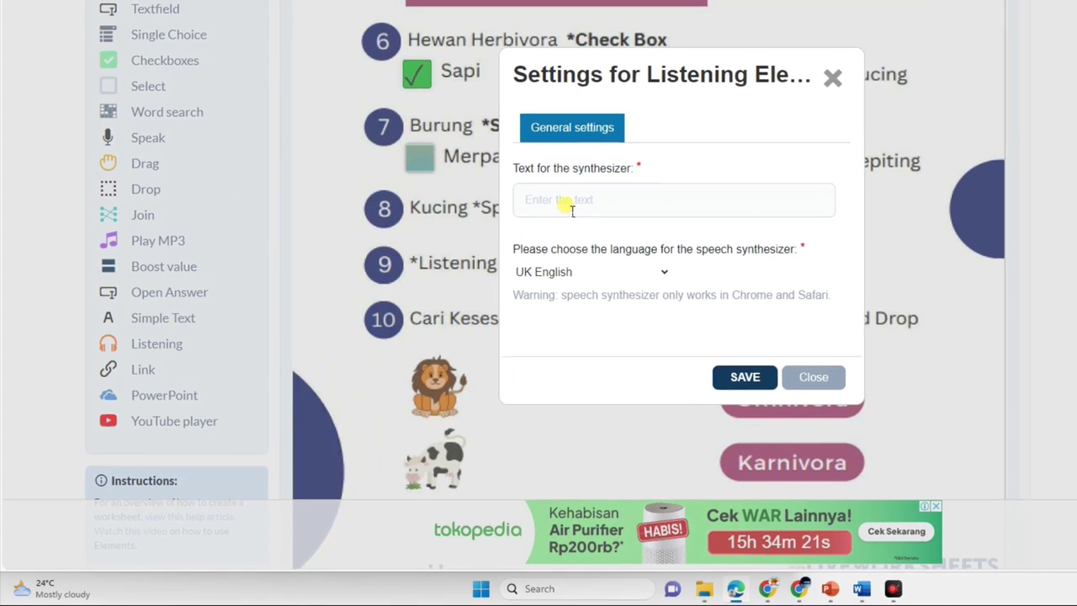
pyautogui.click(572, 208)
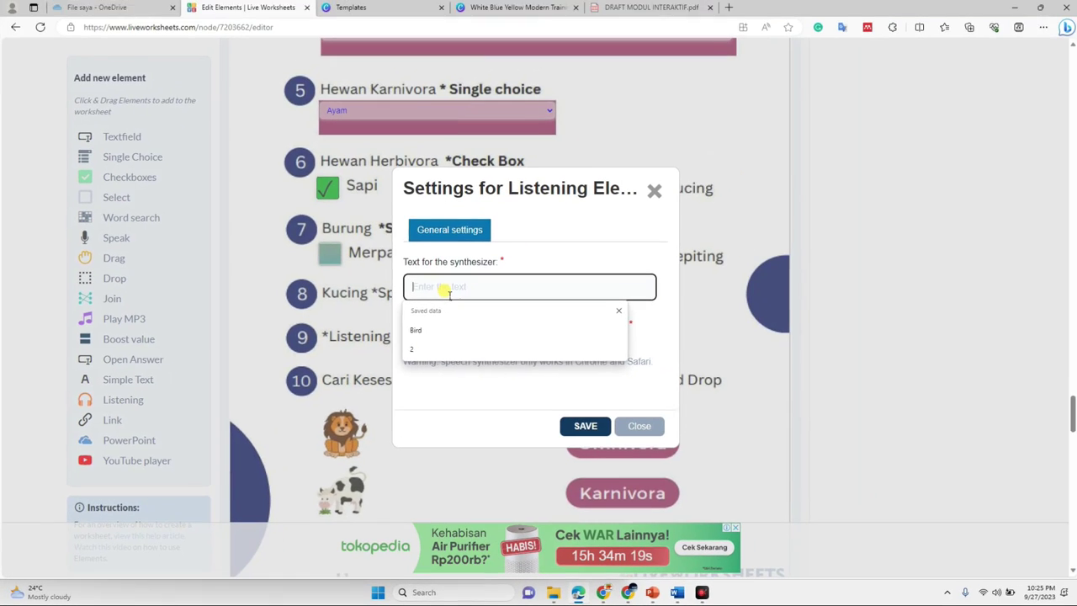
pyautogui.click(432, 332)
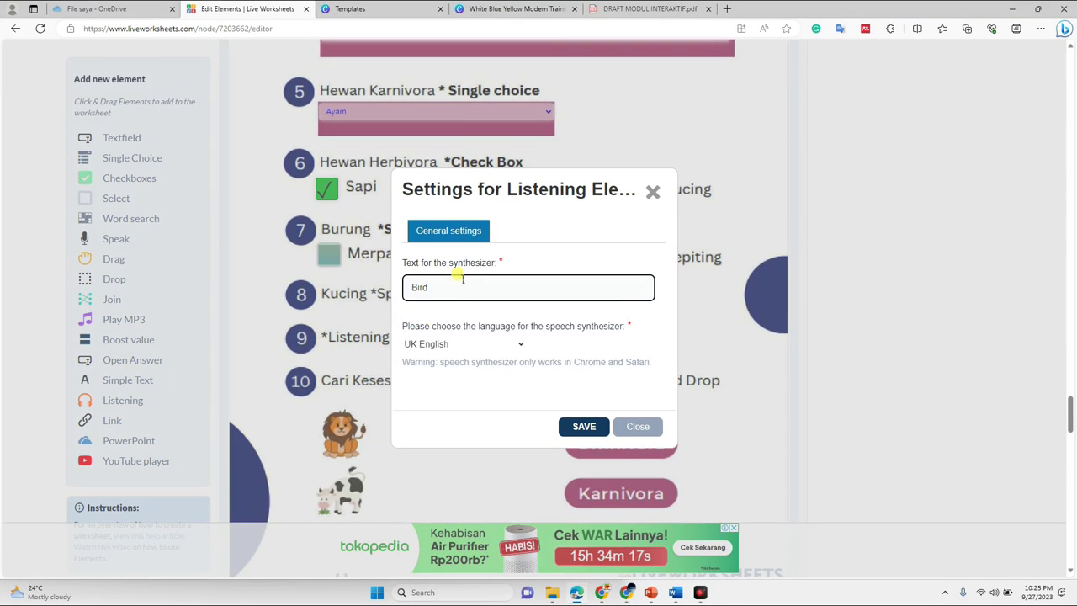
pyautogui.click(579, 421)
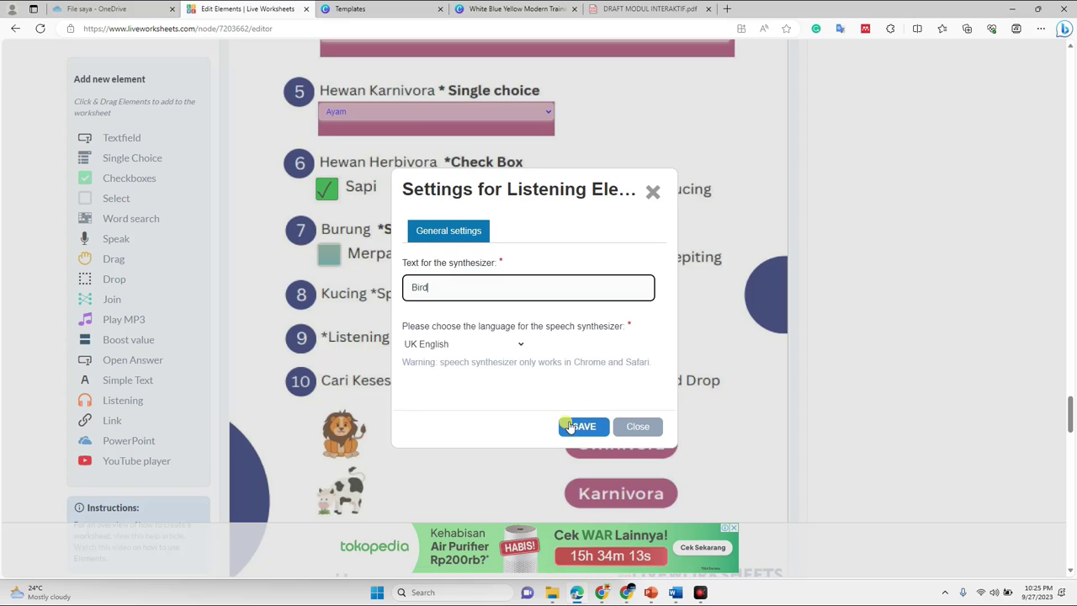
pyautogui.click(450, 345)
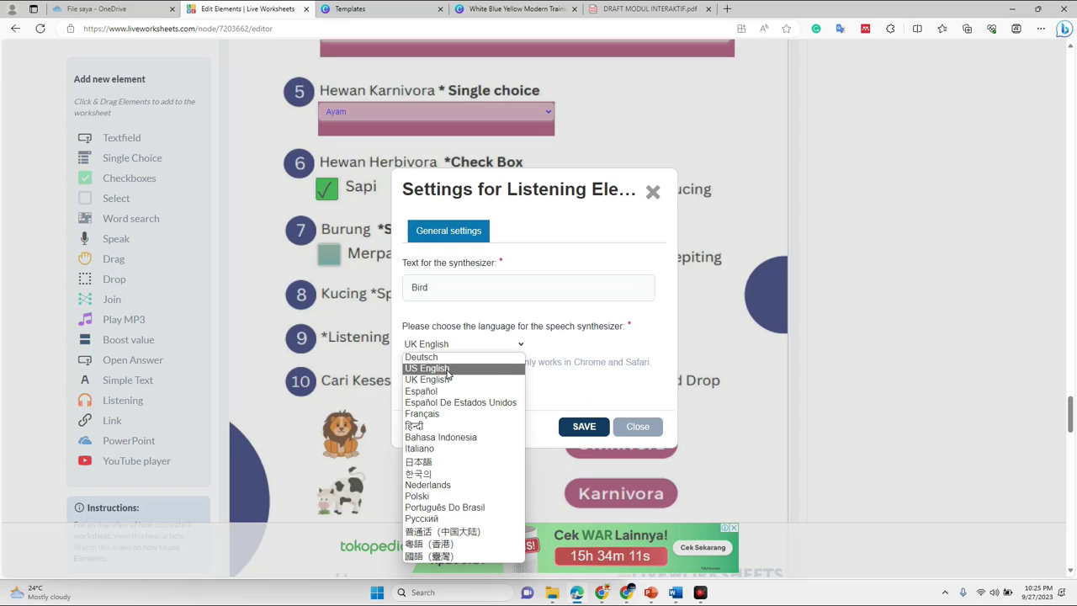
pyautogui.click(447, 368)
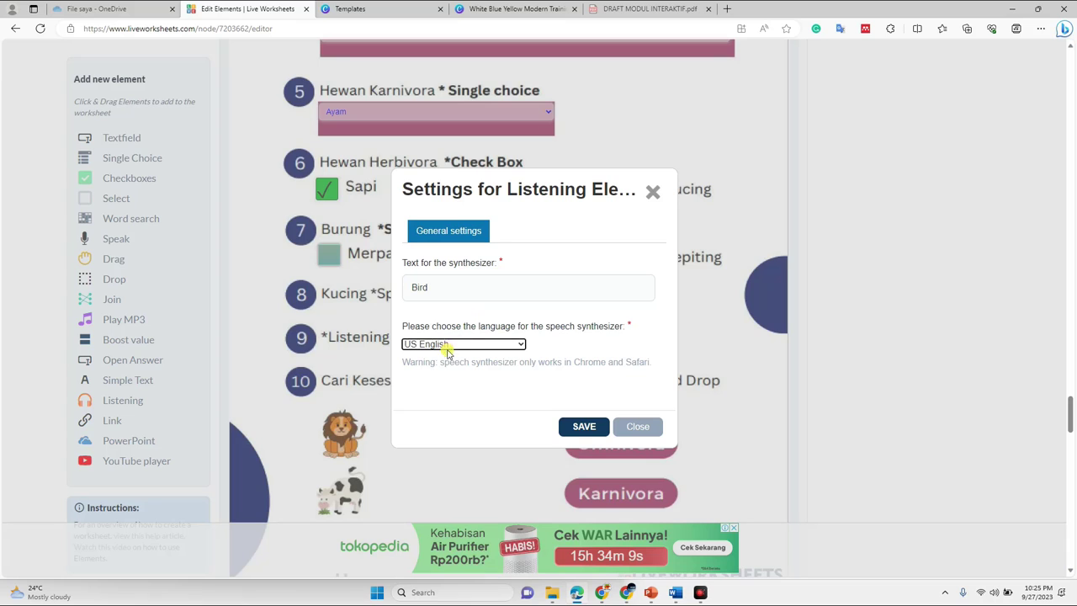
pyautogui.click(587, 426)
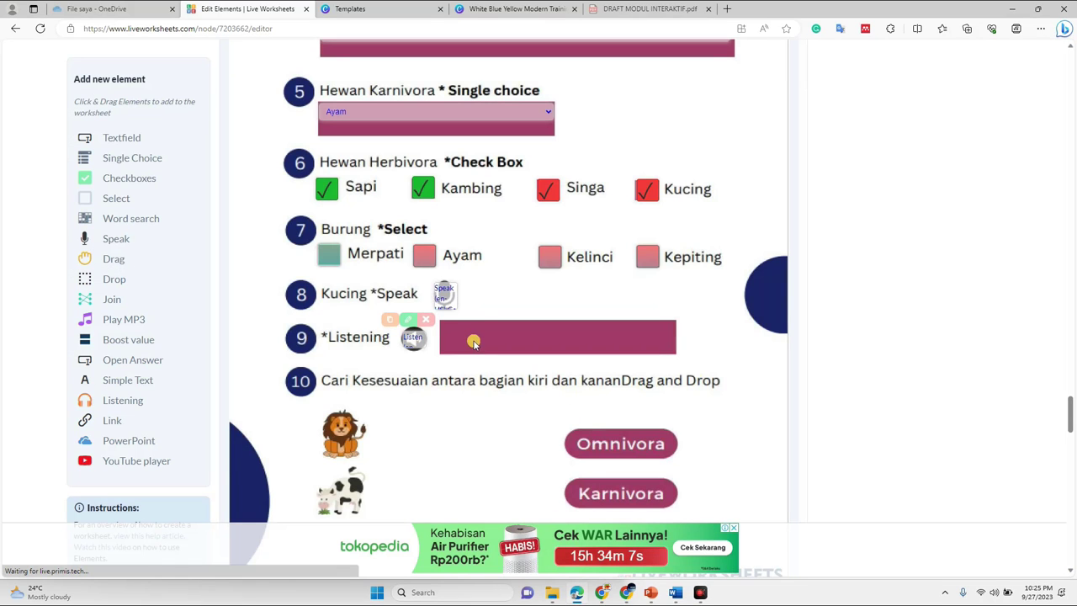
# - Add a Textfield at item 9 and stretch it across the full width of the answer box beside the Listening element
pyautogui.moveTo(411, 339)
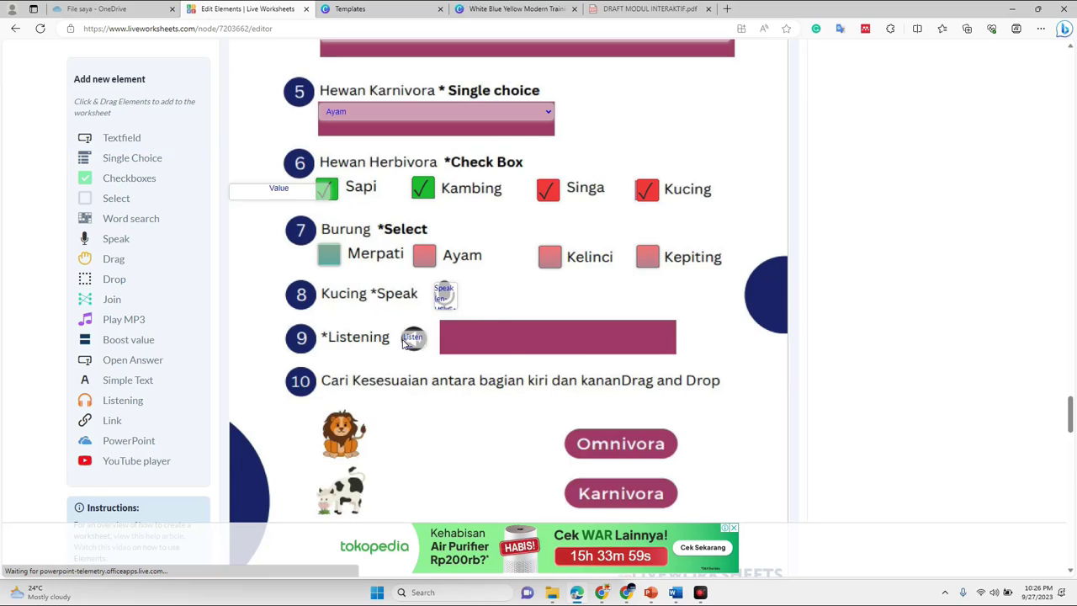
pyautogui.moveTo(244, 193); pyautogui.dragTo(457, 334)
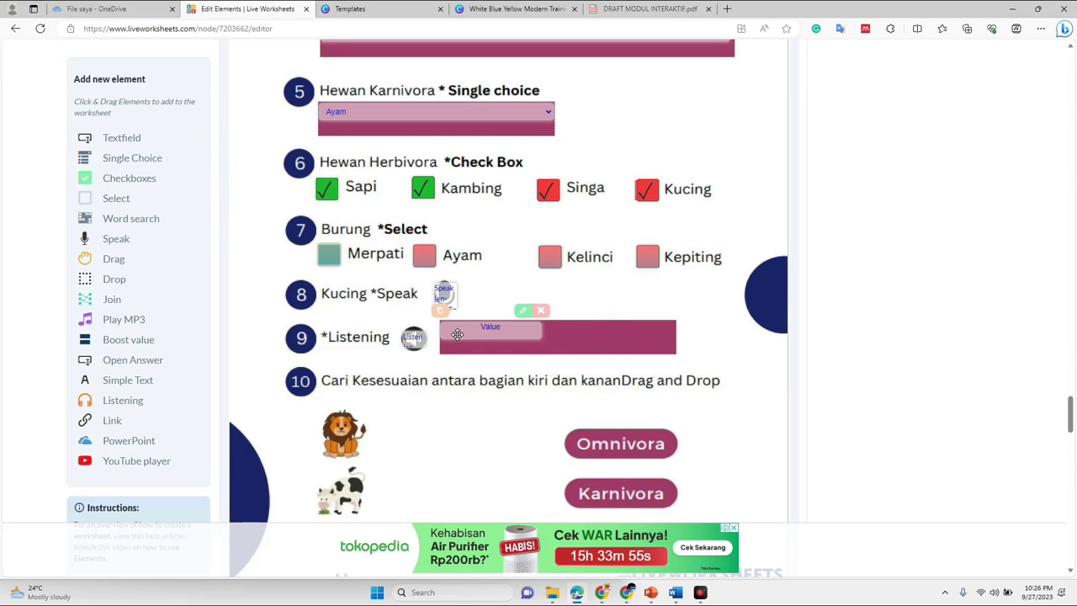
pyautogui.moveTo(542, 333); pyautogui.dragTo(663, 324)
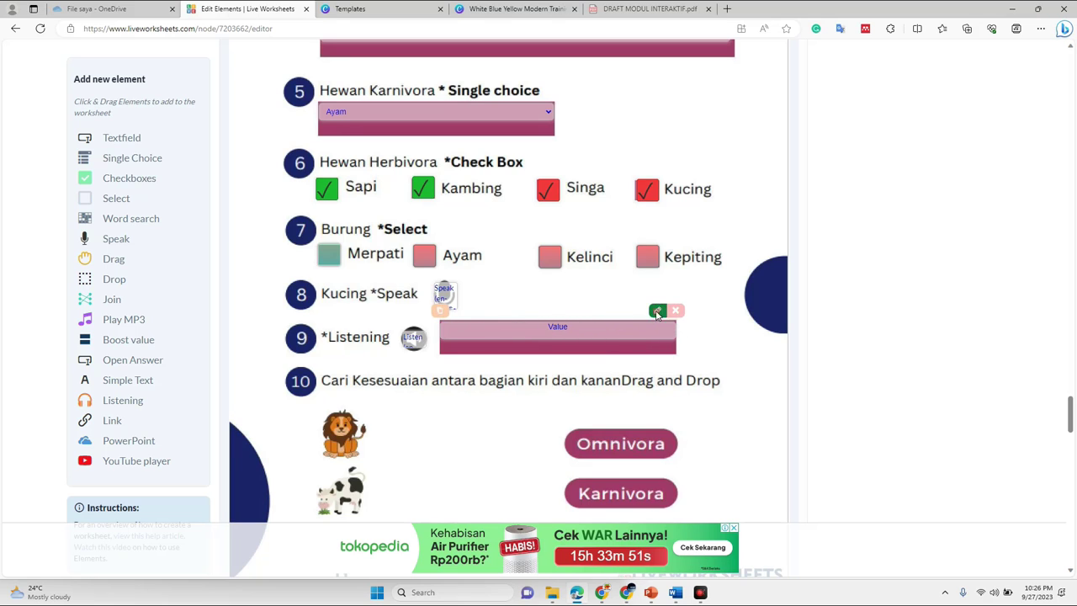
# - Set the correct answer of item 9's Textfield to "Burung"
pyautogui.click(657, 311)
pyautogui.moveTo(478, 335); pyautogui.dragTo(403, 335)
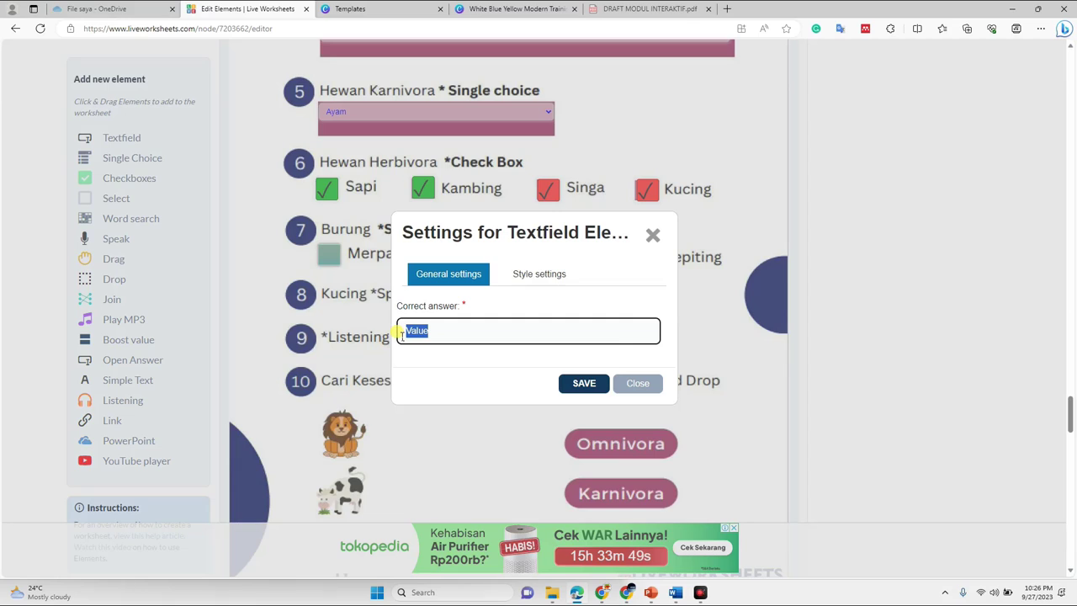
pyautogui.write('Bu')
pyautogui.press('BackSpace')
pyautogui.press('BackSpace')
pyautogui.write('Bu')
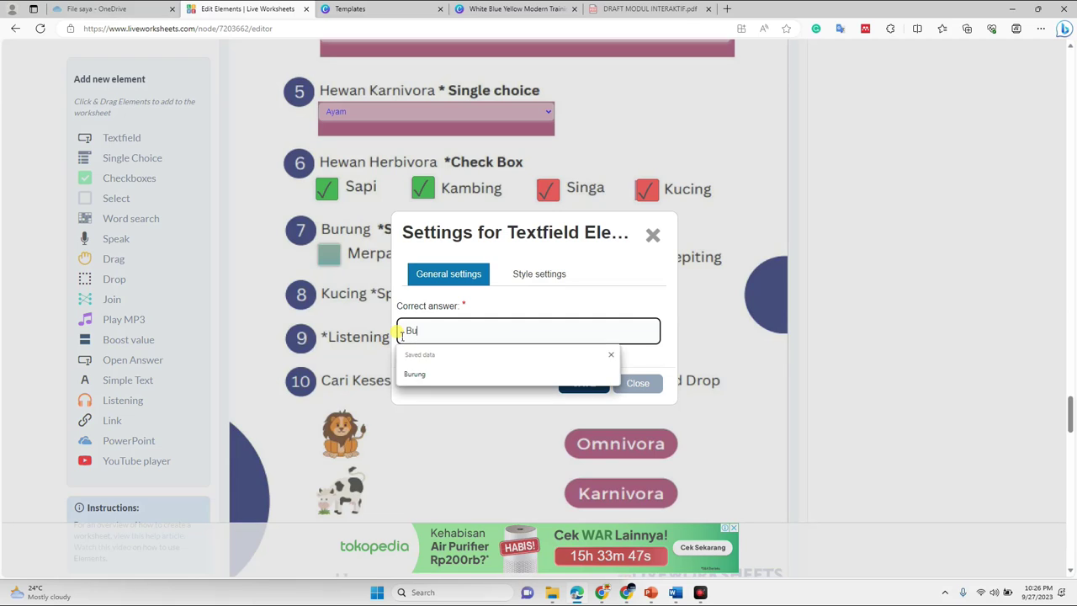
pyautogui.write('rung')
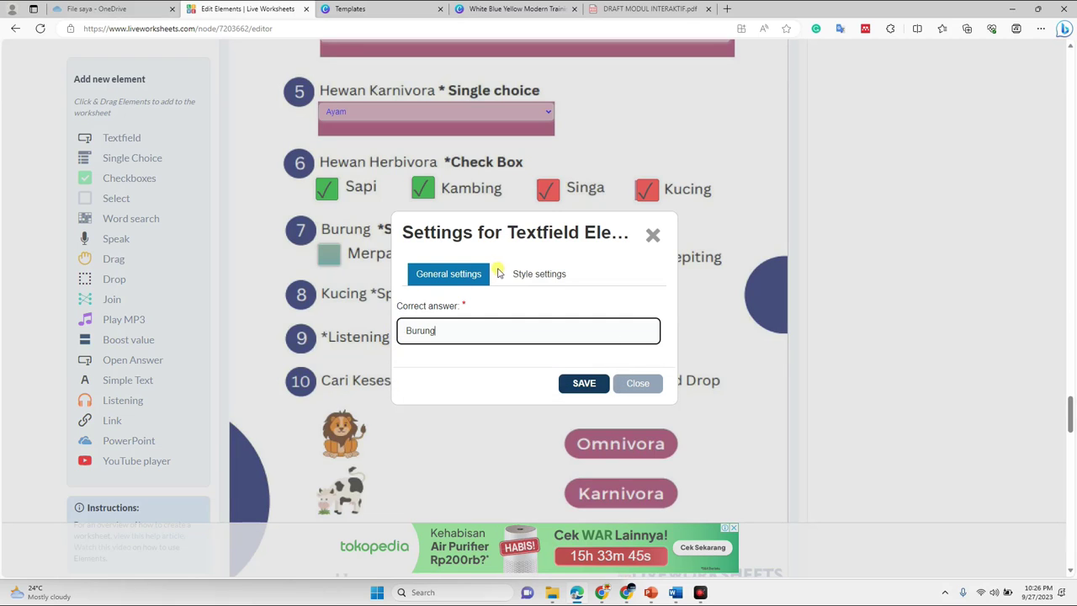
# - Style item 9's Textfield with left text alignment and font size 18, and save its settings
pyautogui.click(526, 277)
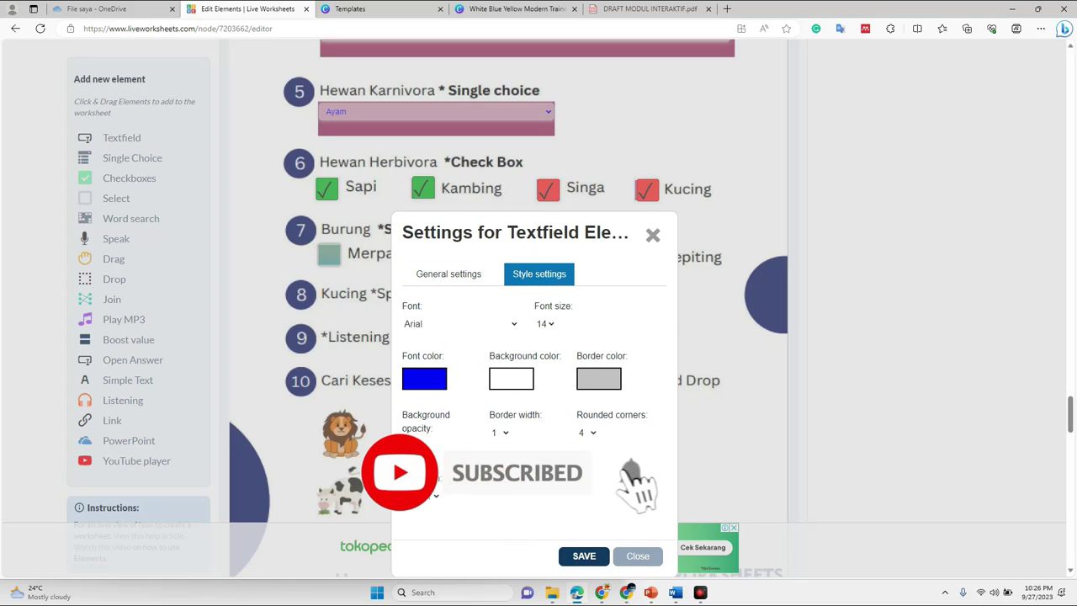
pyautogui.click(428, 495)
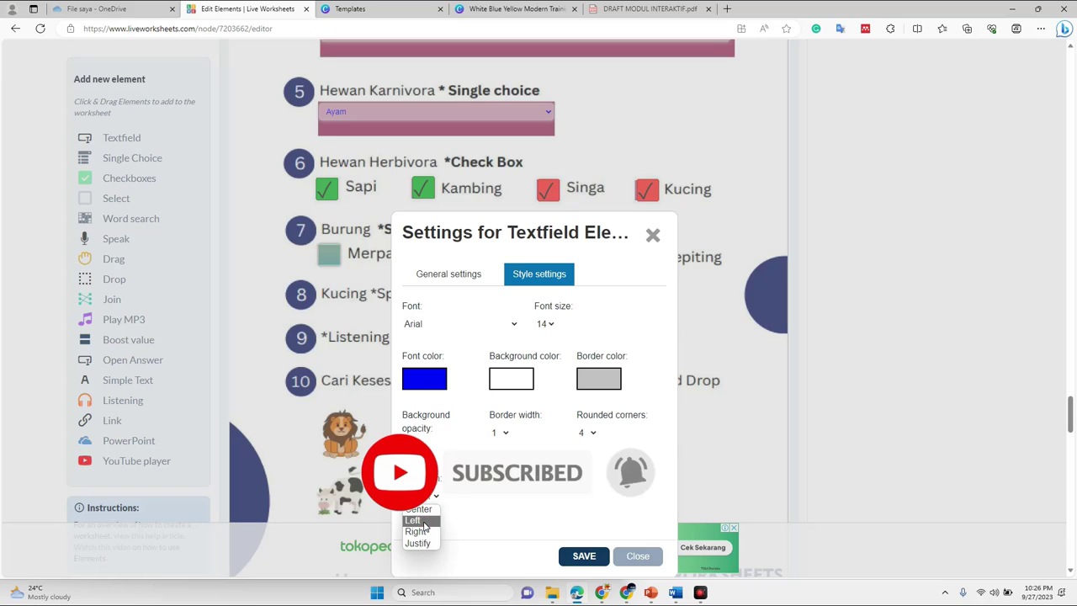
pyautogui.click(421, 521)
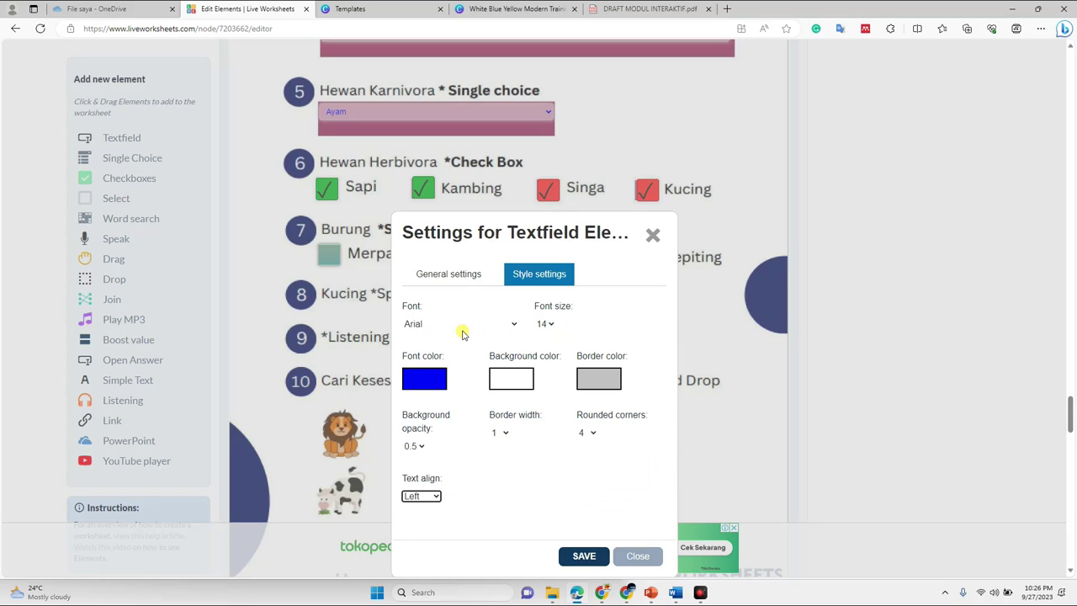
pyautogui.click(547, 324)
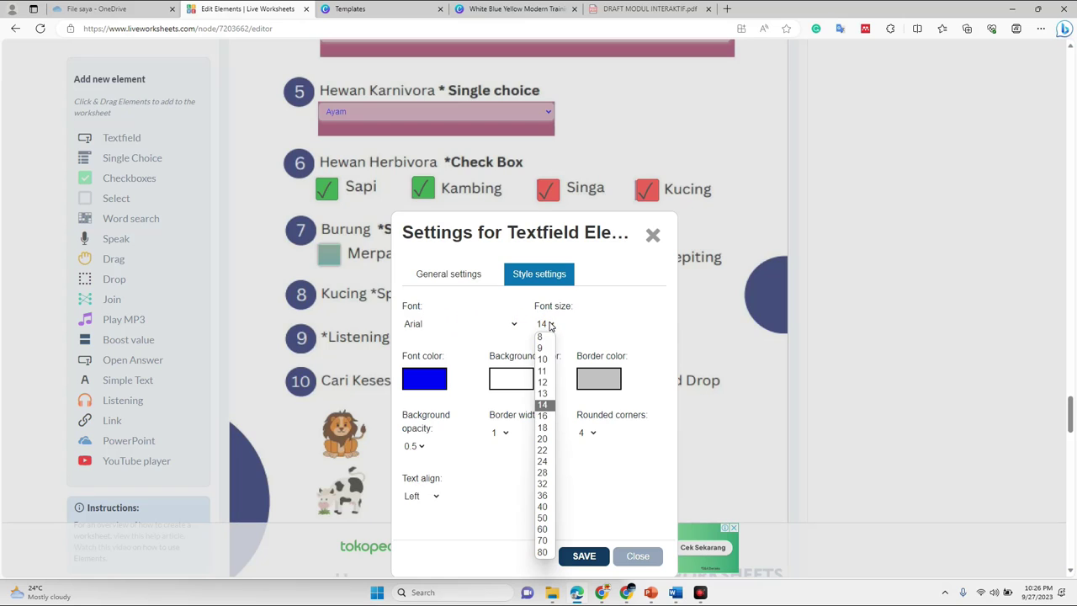
pyautogui.click(543, 428)
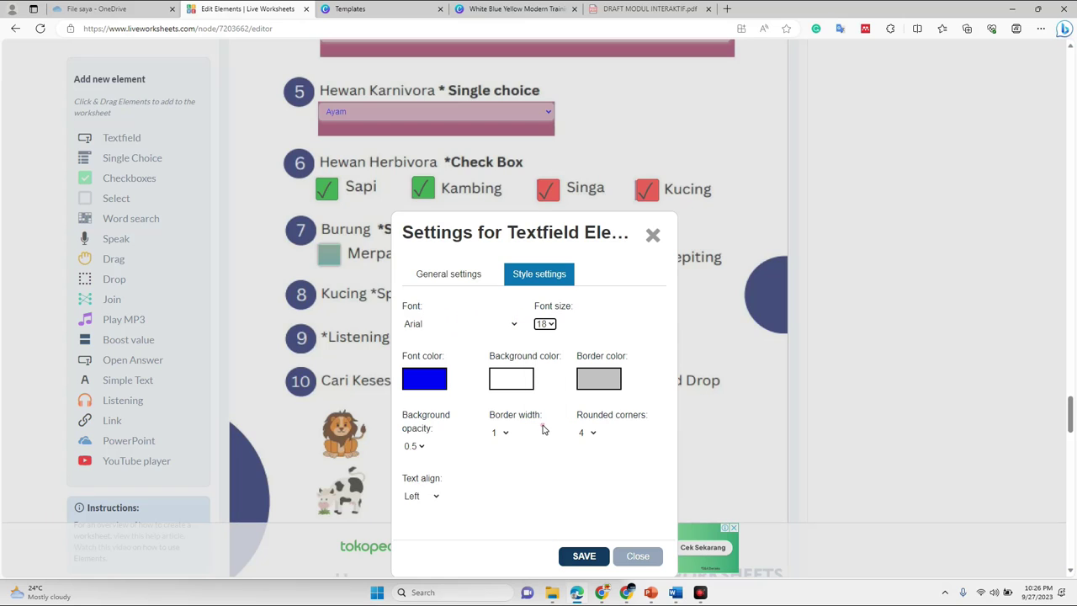
pyautogui.click(583, 556)
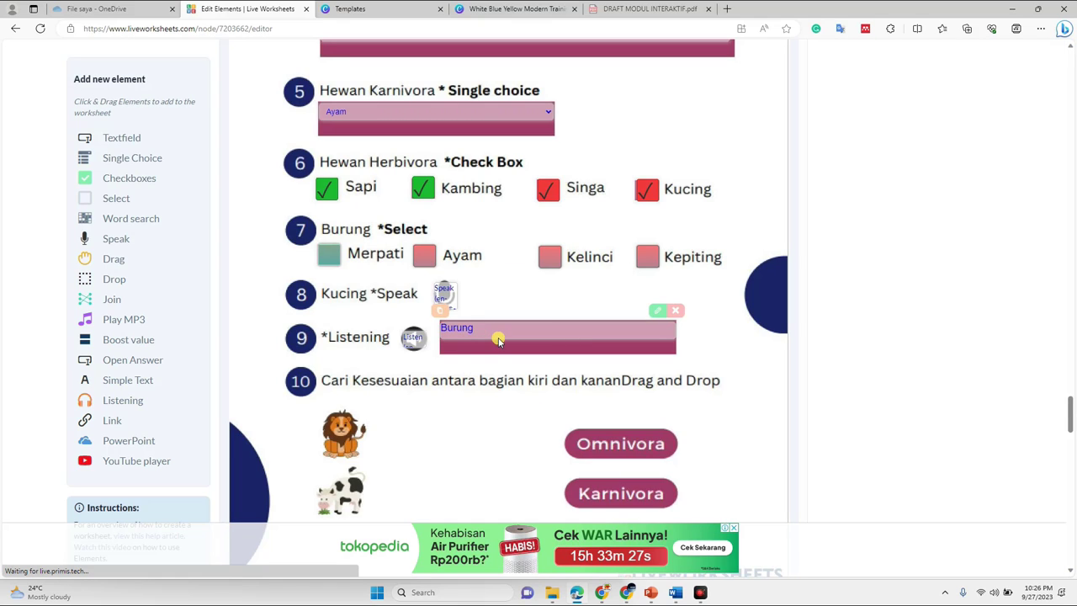
# - Add a Drag element for item 10 and fit it over the "Omnivora" label
pyautogui.scroll(-2, 358, 382)
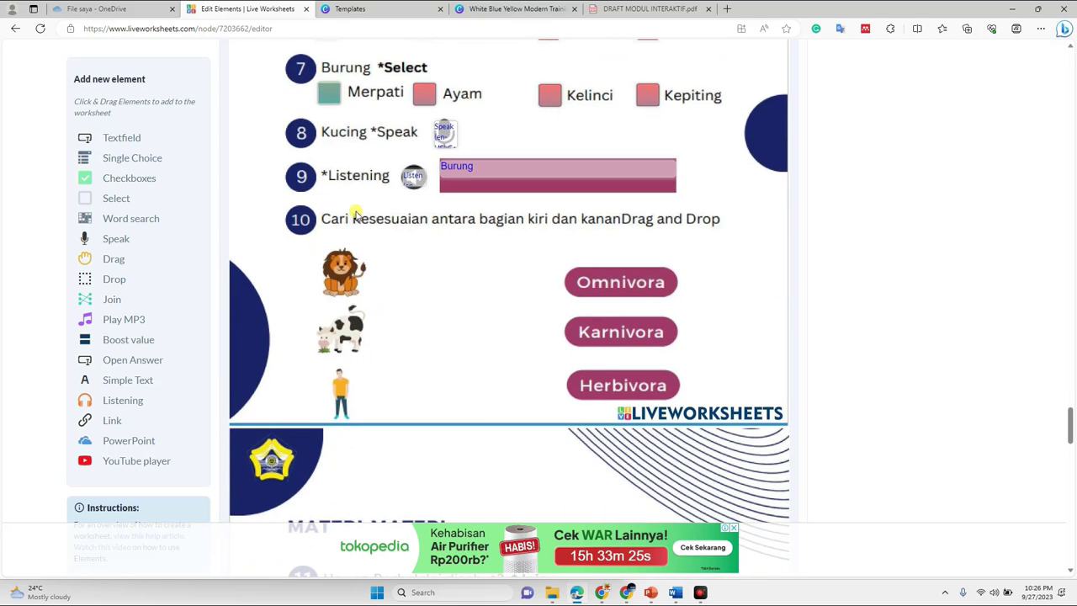
pyautogui.scroll(-1, 332, 229)
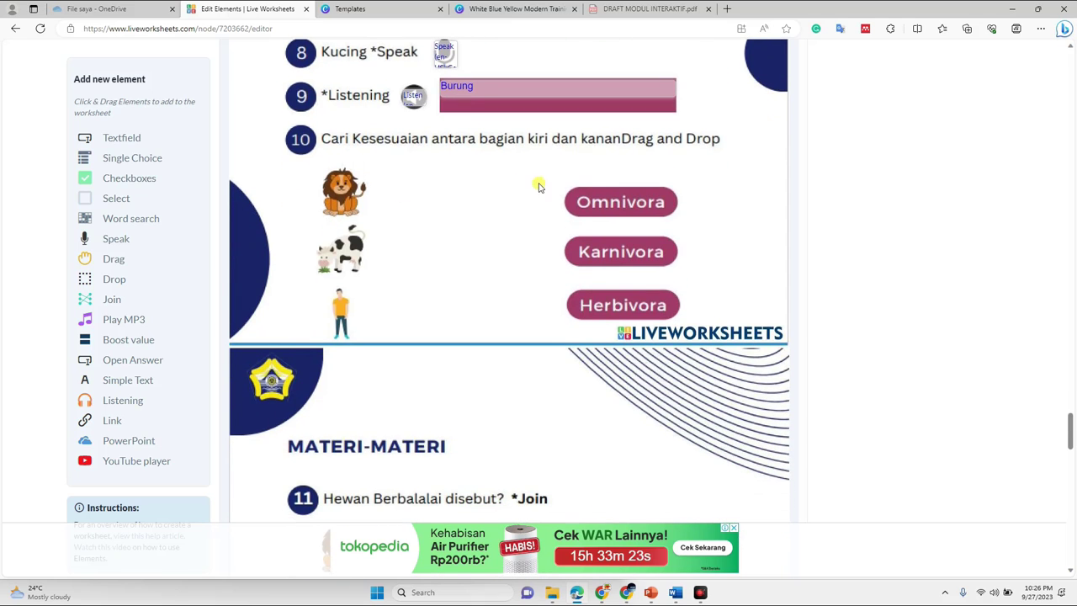
pyautogui.scroll(1, 591, 177)
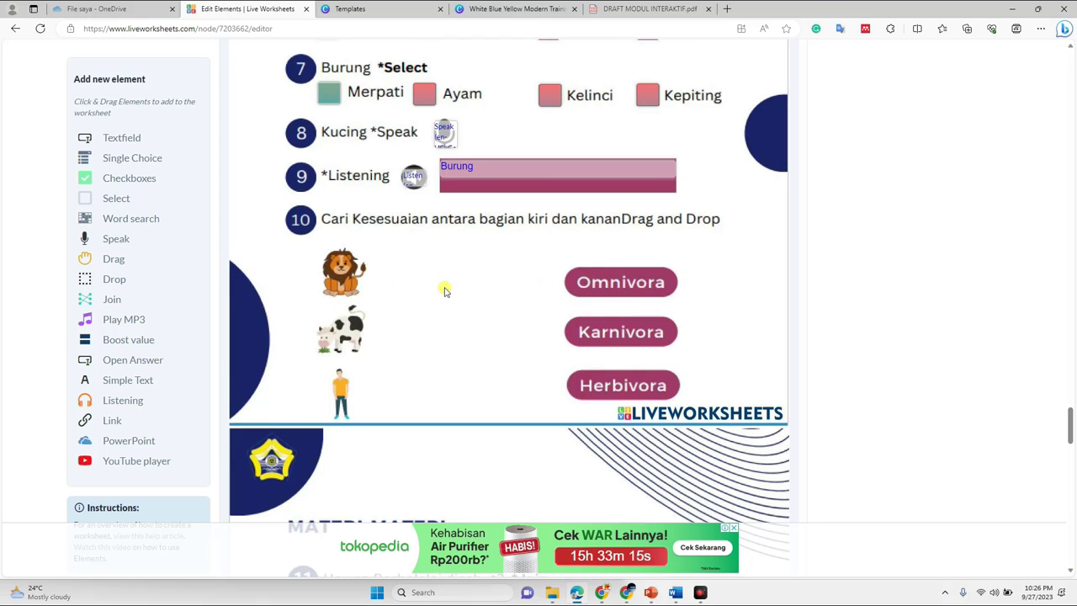
pyautogui.click(114, 262)
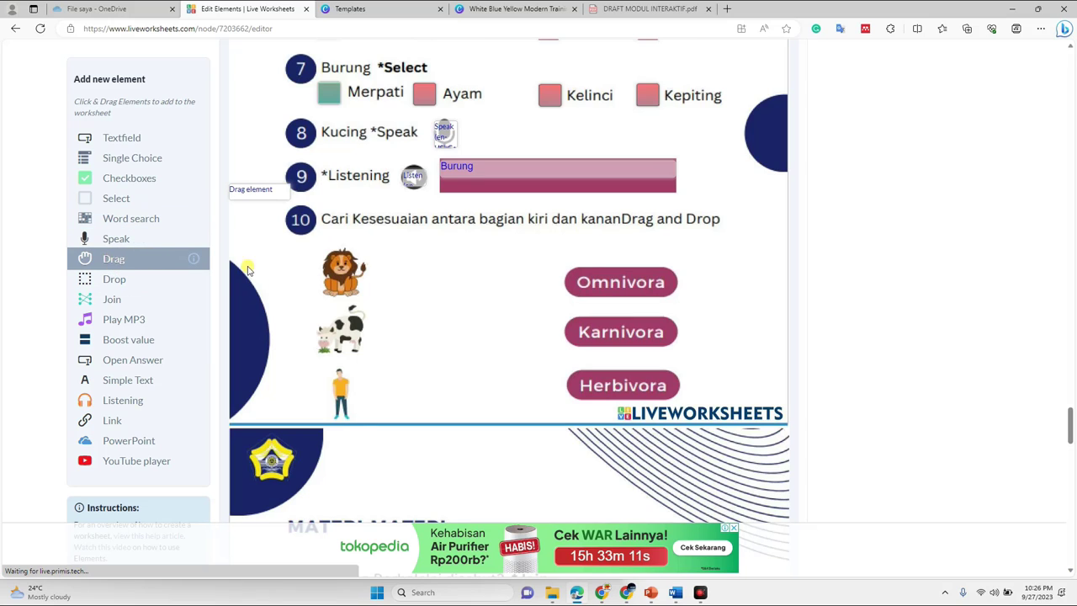
pyautogui.moveTo(244, 182); pyautogui.dragTo(535, 217)
pyautogui.moveTo(598, 262); pyautogui.dragTo(658, 293)
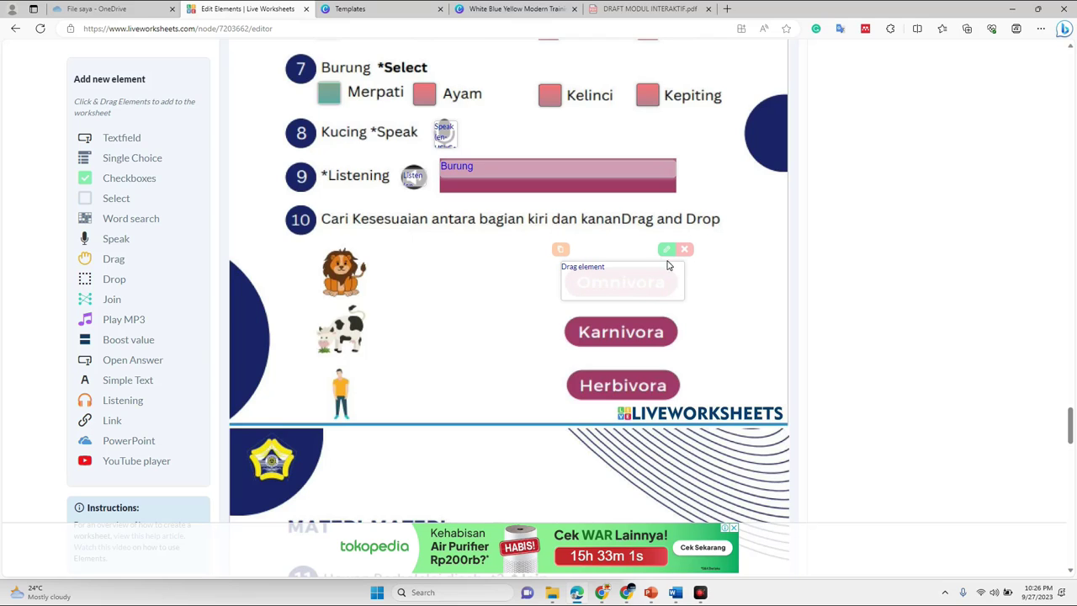
# - Set the value of the Drag element on "Omnivora" to 1 and save it
pyautogui.click(593, 267)
pyautogui.click(665, 252)
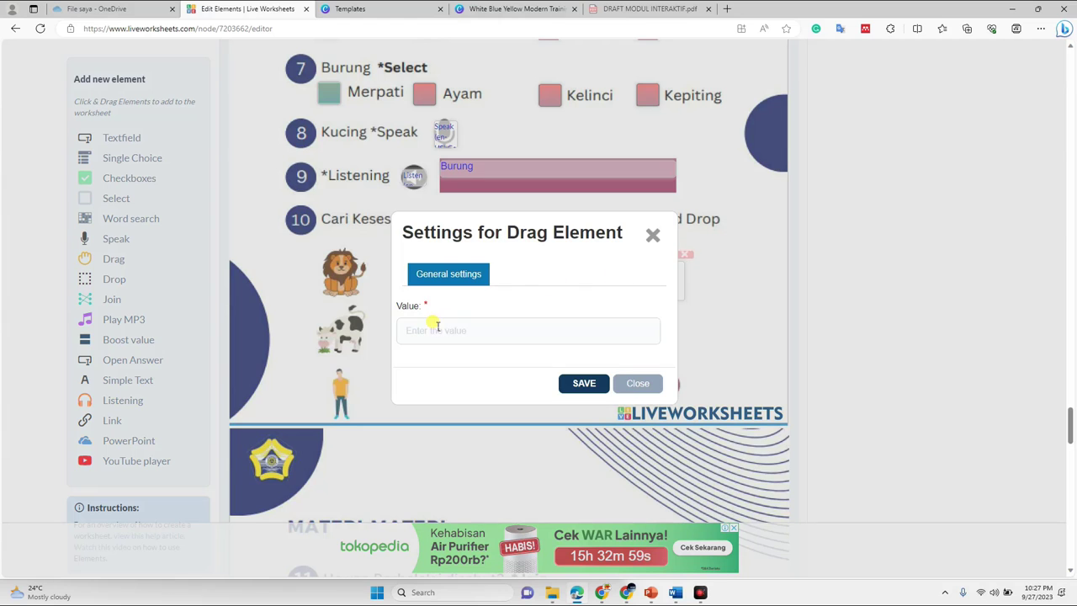
pyautogui.click(433, 328)
pyautogui.write('1')
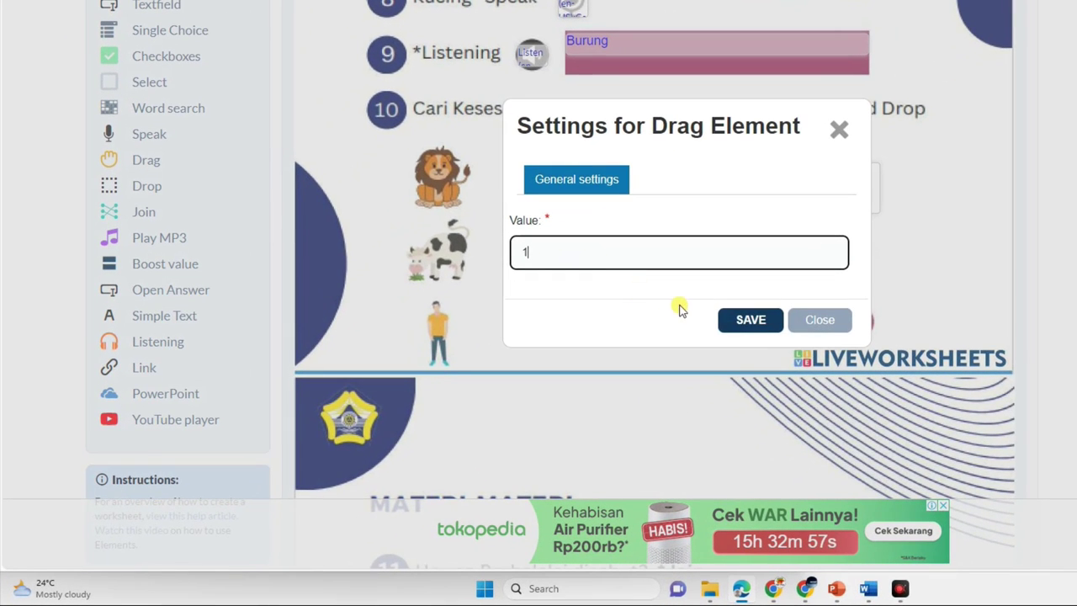
pyautogui.click(589, 378)
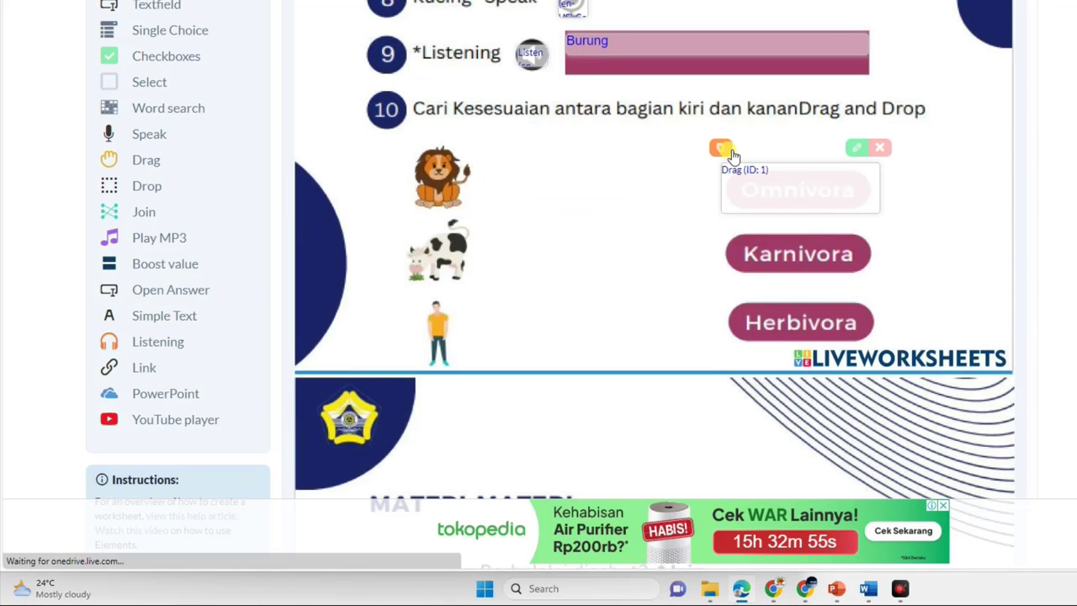
# - Duplicate the Drag element onto the "Karnivora" label and set the copy's value to 2
pyautogui.click(721, 149)
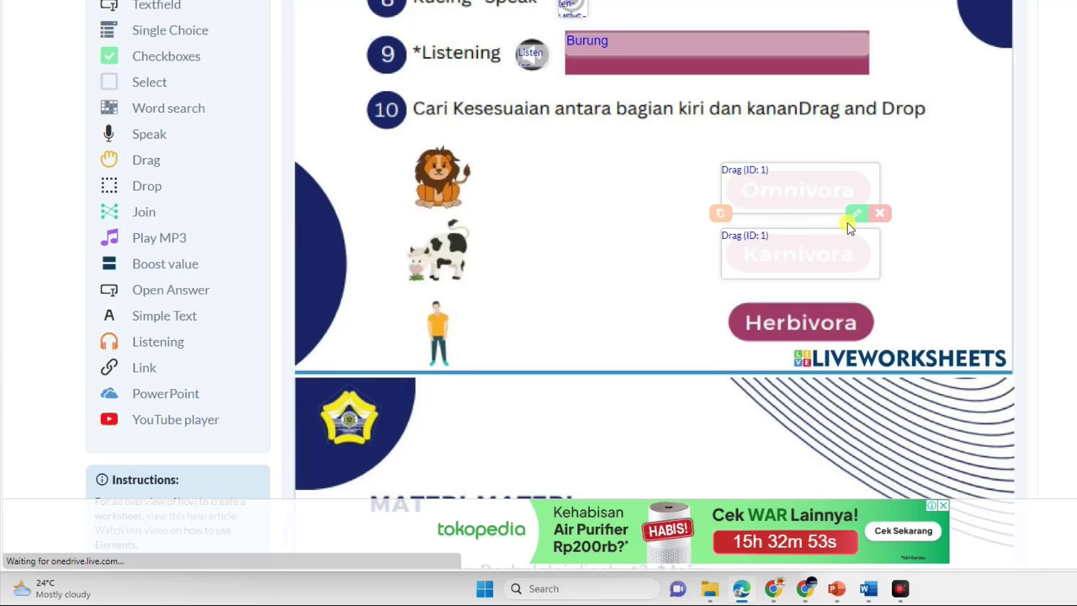
pyautogui.click(855, 214)
pyautogui.moveTo(553, 249); pyautogui.dragTo(640, 267)
pyautogui.write('2')
pyautogui.click(740, 318)
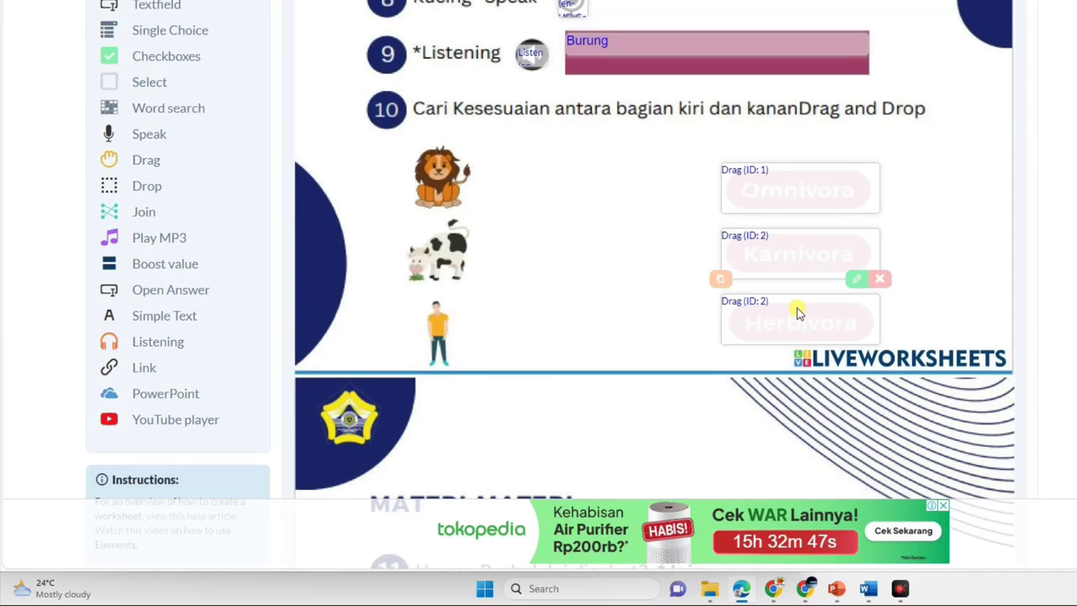
# - Duplicate the Drag element onto the "Herbivora" label and set the copy's value to 3
pyautogui.click(856, 279)
pyautogui.click(627, 262)
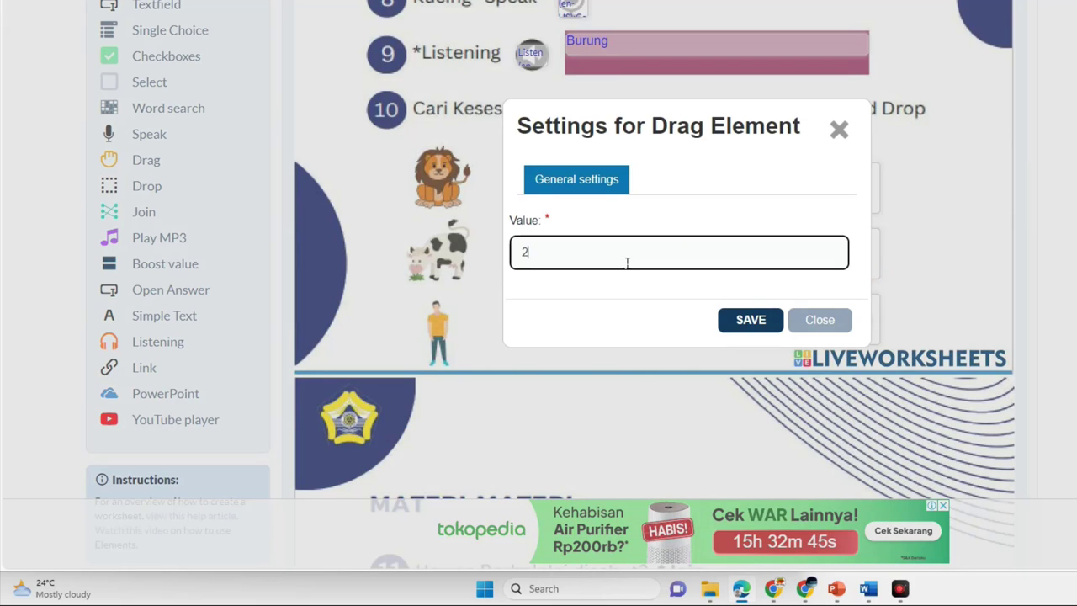
pyautogui.write('3')
pyautogui.click(746, 322)
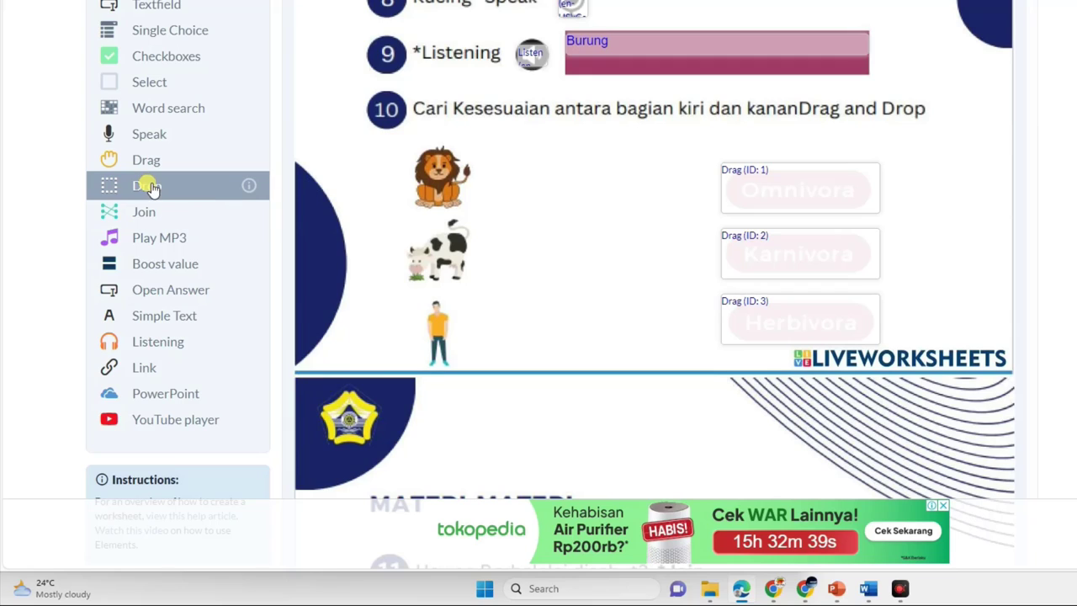
# - Add a Drop element for item 10 and fit it over the lion picture
pyautogui.moveTo(145, 187)
pyautogui.mouseDown()
pyautogui.moveTo(339, 125)
pyautogui.moveTo(331, 77)
pyautogui.moveTo(437, 148)
pyautogui.moveTo(521, 159)
pyautogui.moveTo(486, 209)
pyautogui.mouseUp()
pyautogui.click(477, 154)
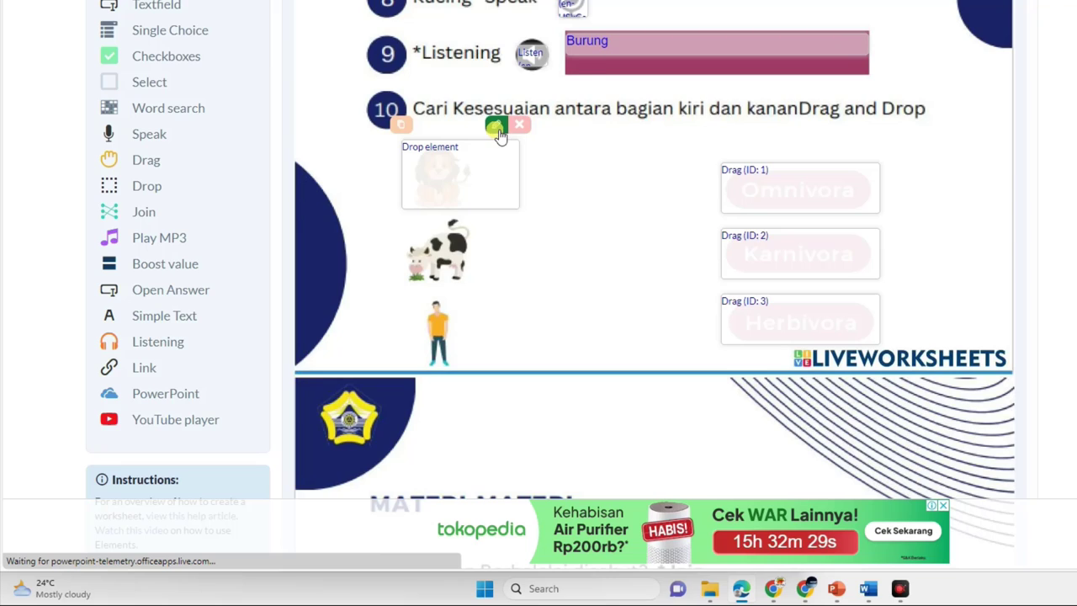
pyautogui.click(498, 130)
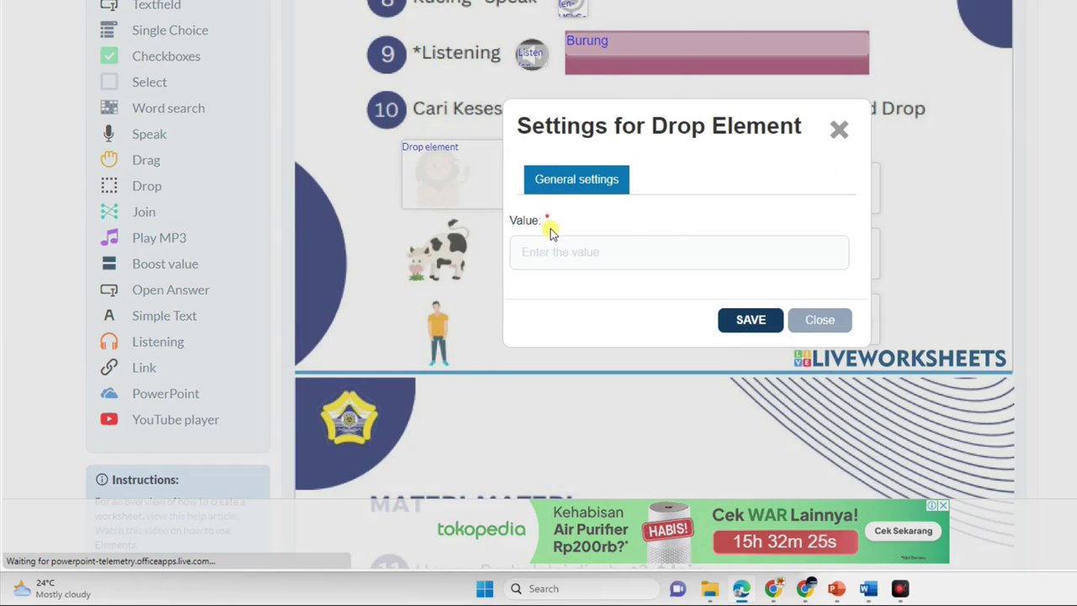
pyautogui.click(840, 132)
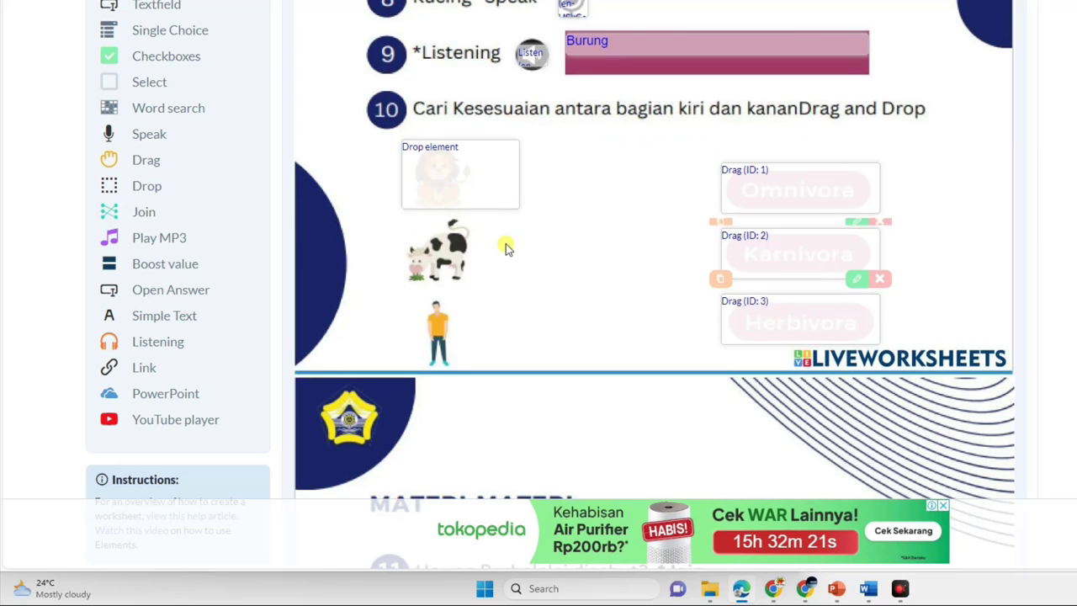
# - Set the value of the lion's Drop element to 2, matching "Karnivora", and save it
pyautogui.moveTo(439, 181)
pyautogui.moveTo(789, 262)
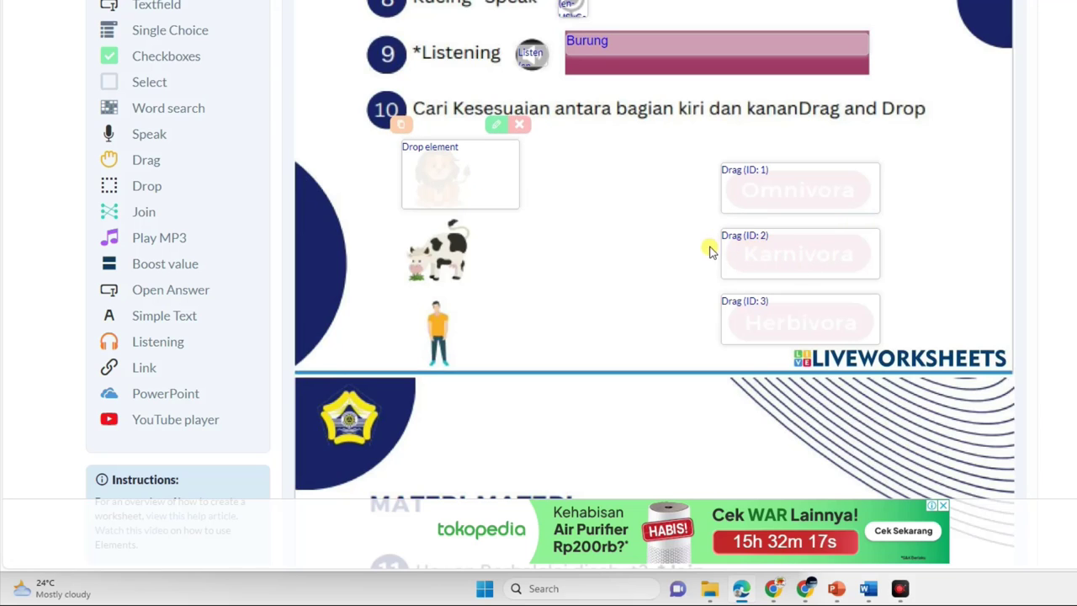
pyautogui.moveTo(474, 175)
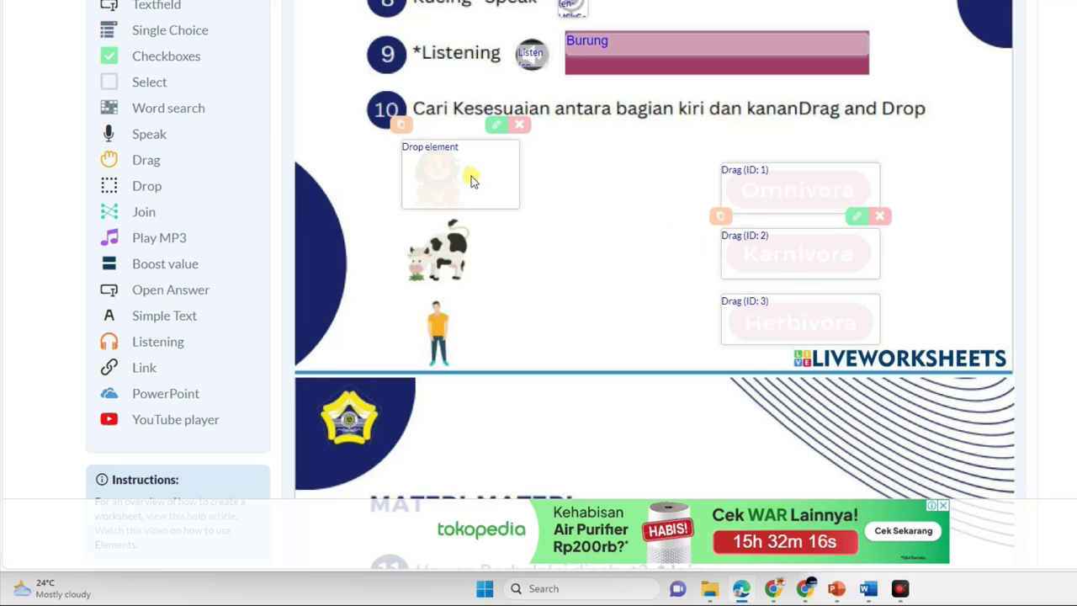
pyautogui.click(496, 125)
pyautogui.click(534, 249)
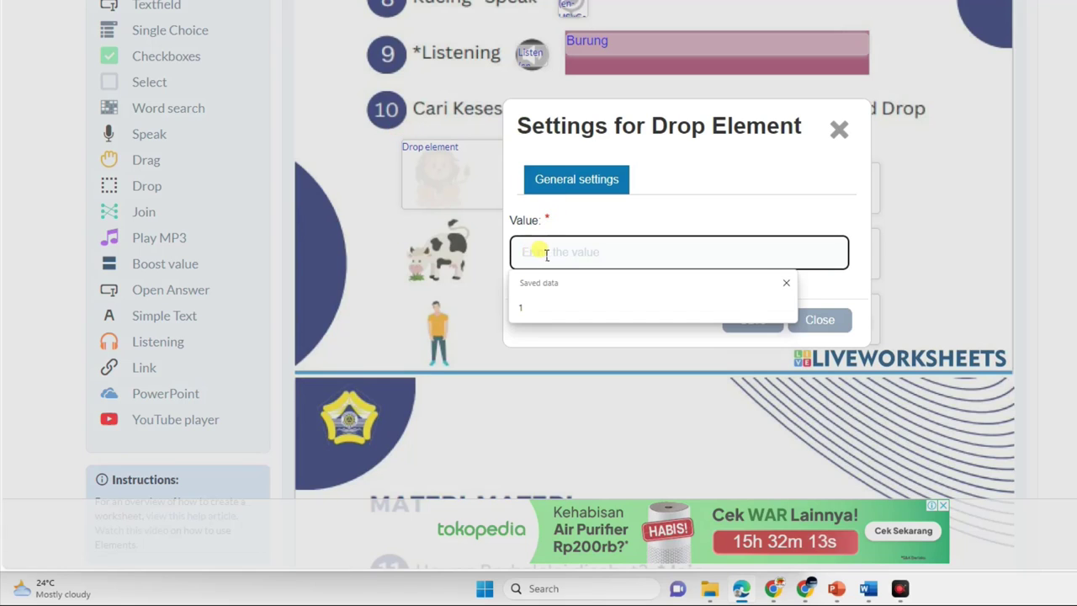
pyautogui.write('2')
pyautogui.click(750, 320)
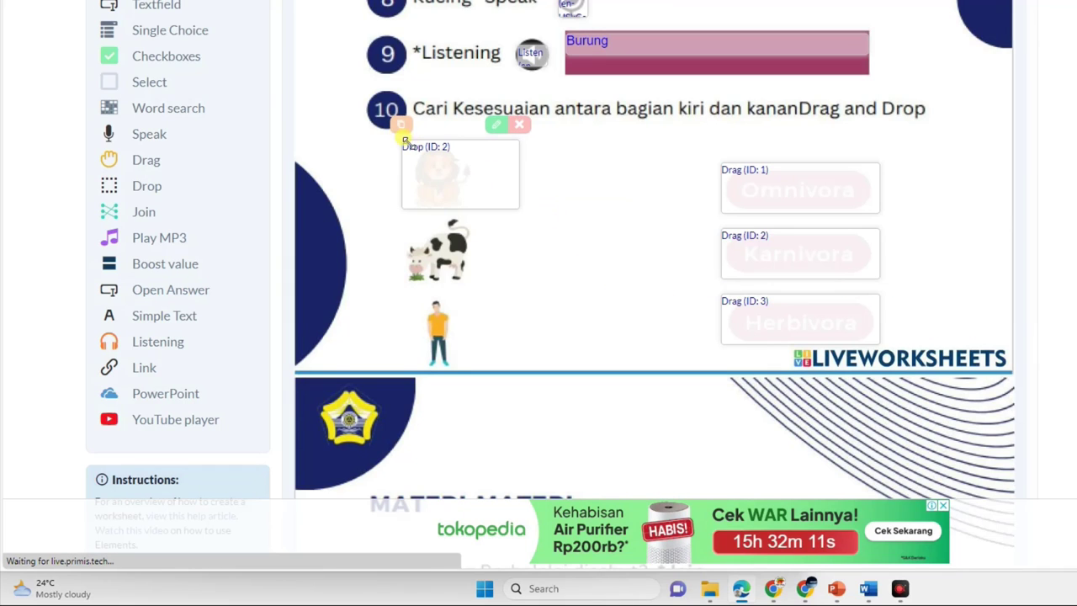
# - Duplicate the Drop element onto the cow picture and set the copy's value to 3, matching "Herbivora"
pyautogui.click(401, 125)
pyautogui.moveTo(488, 236)
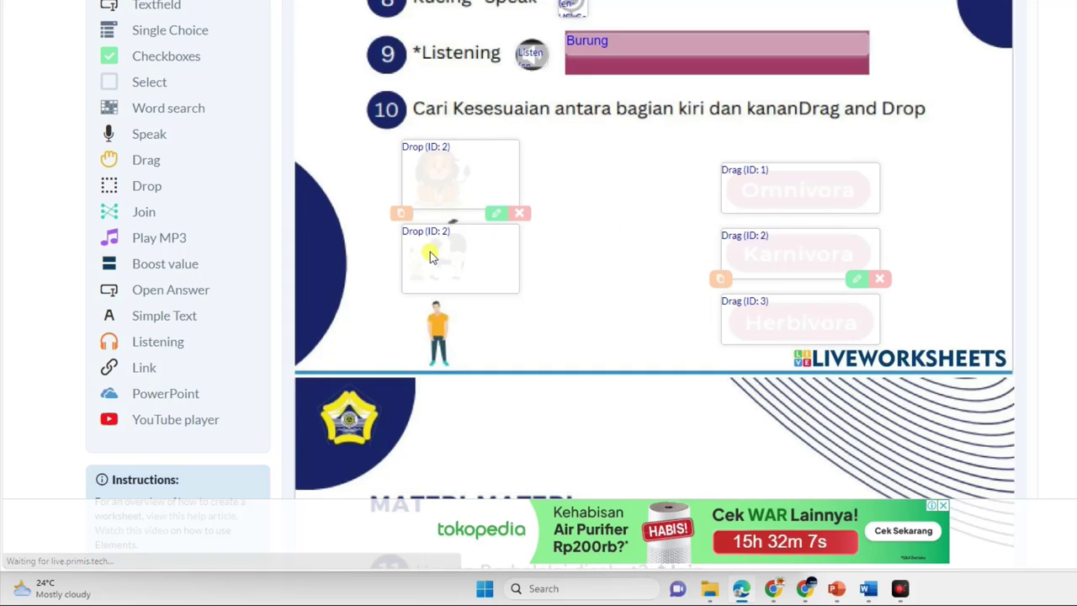
pyautogui.click(498, 217)
pyautogui.click(541, 258)
pyautogui.press('BackSpace')
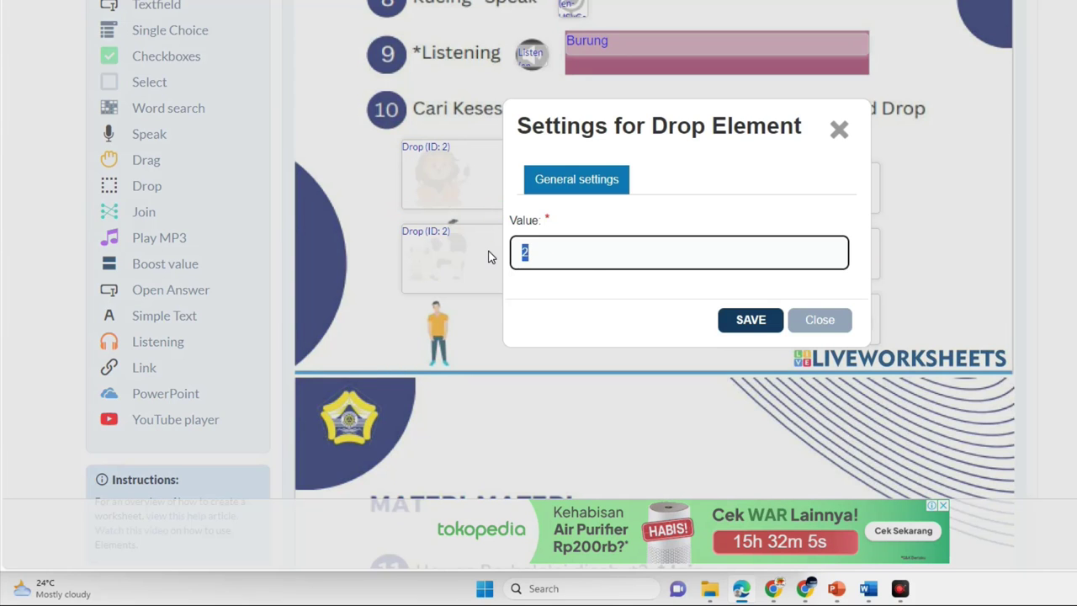
pyautogui.write('3')
pyautogui.click(750, 320)
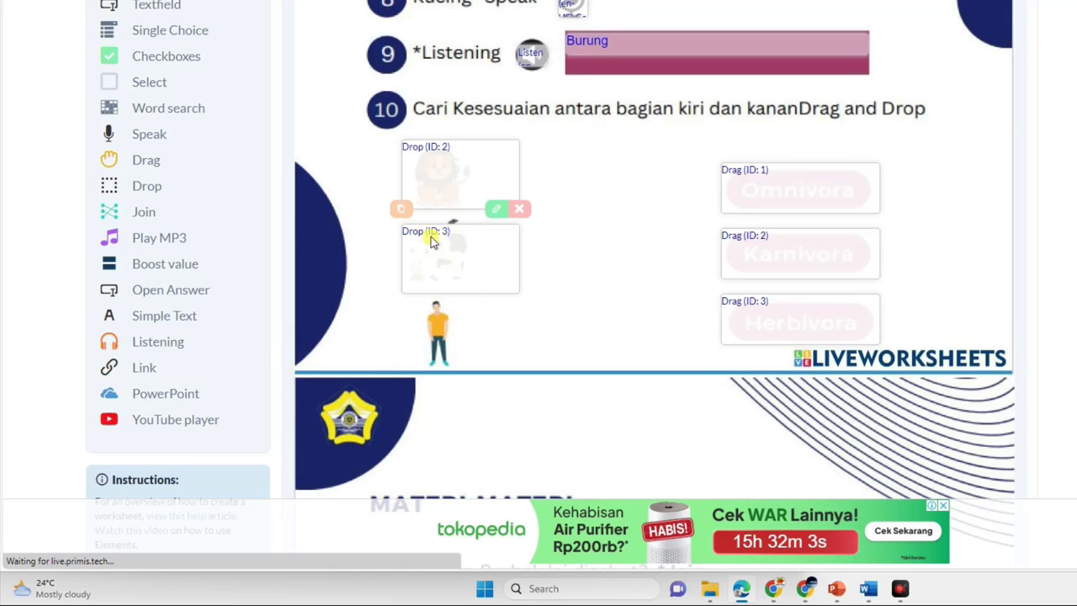
# - Duplicate the Drop element onto the man picture and set the copy's value to 1, matching "Omnivora"
pyautogui.click(402, 210)
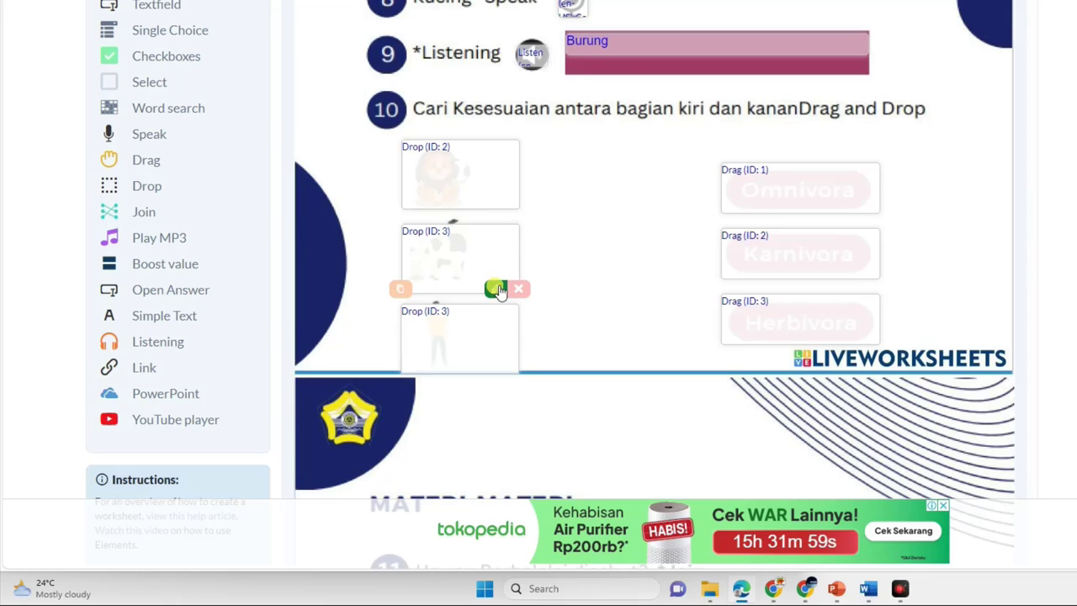
pyautogui.click(496, 288)
pyautogui.click(527, 254)
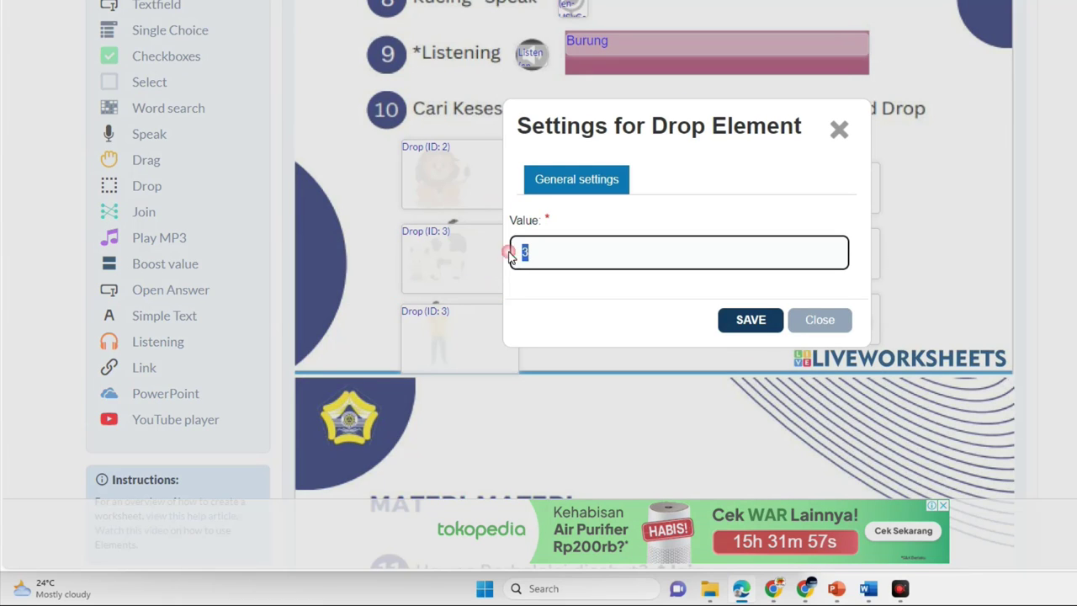
pyautogui.click(751, 320)
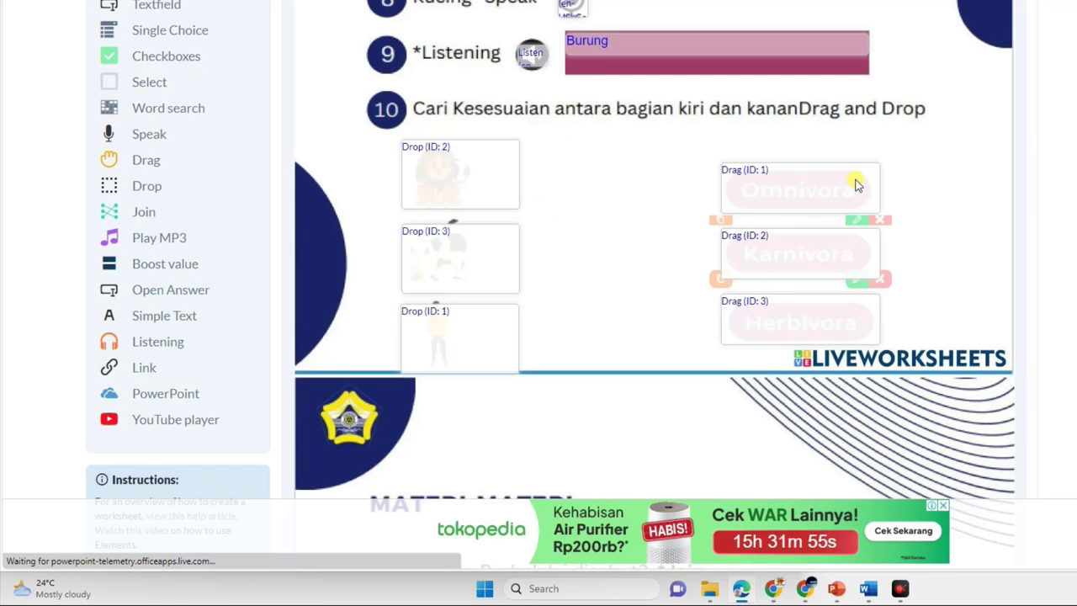
# - Nudge the man's Drop element slightly upward so it sits clear of the page's lower border
pyautogui.scroll(-1, 894, 181)
pyautogui.scroll(-4, 895, 181)
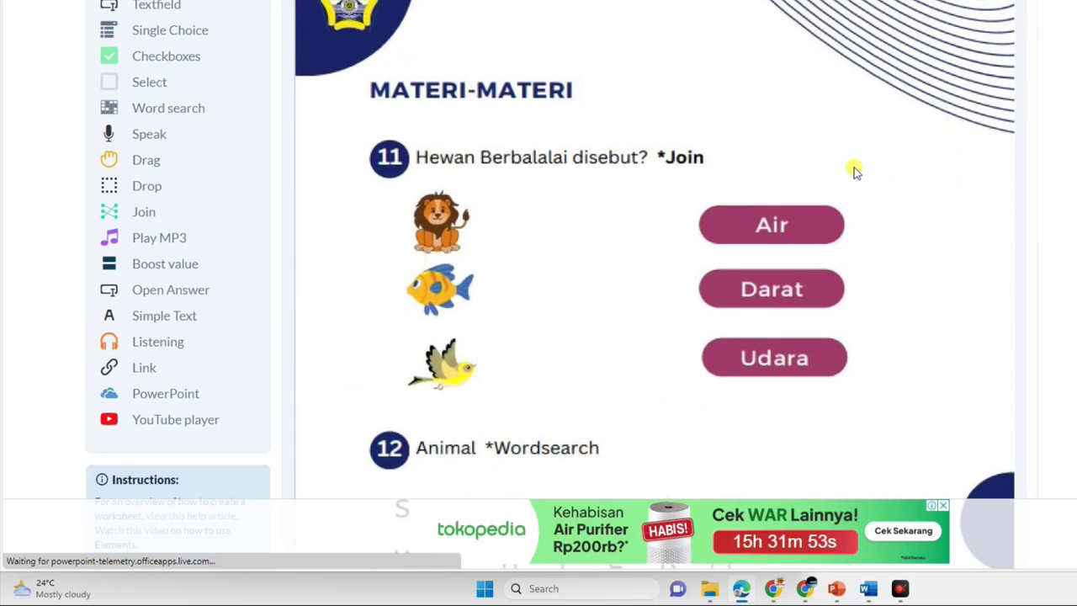
pyautogui.scroll(2, 854, 171)
pyautogui.moveTo(505, 141)
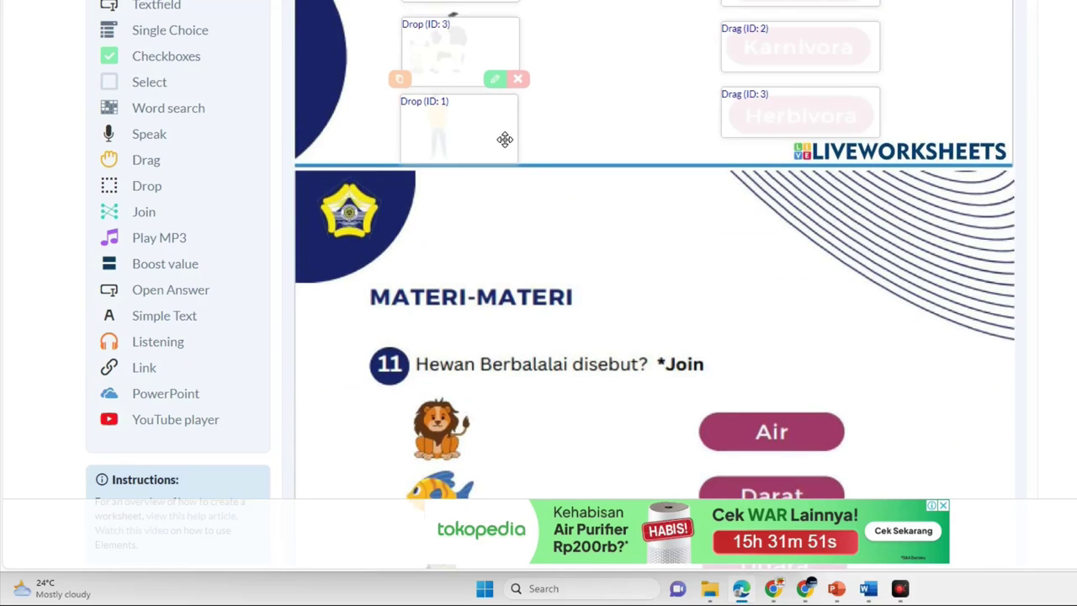
pyautogui.moveTo(504, 139); pyautogui.dragTo(505, 137)
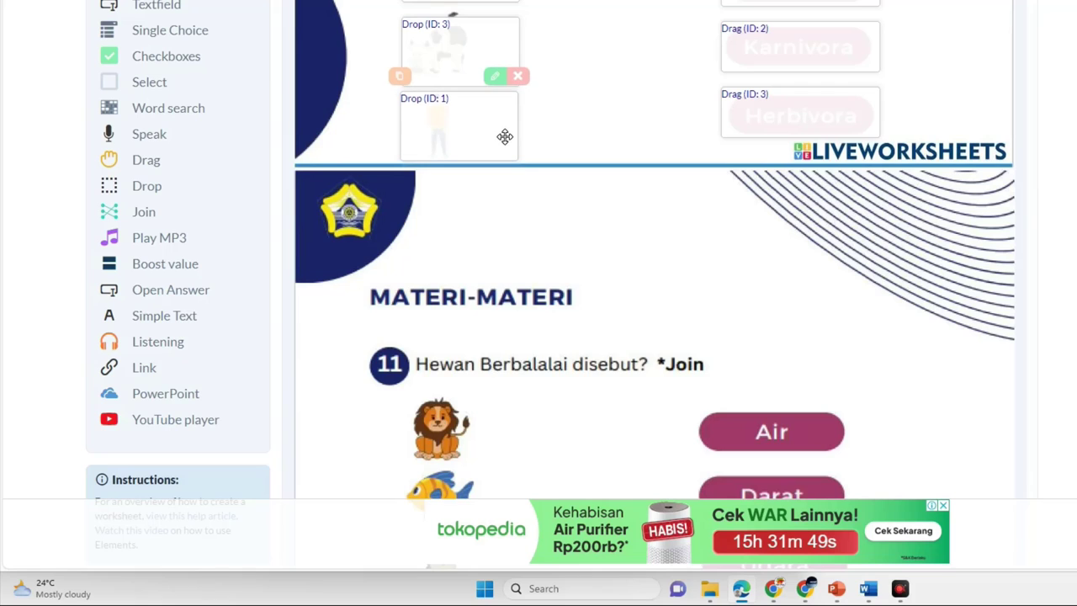
# - Add a Join element for item 11, fit it over the lion picture, and set its value to 1
pyautogui.scroll(-4, 712, 220)
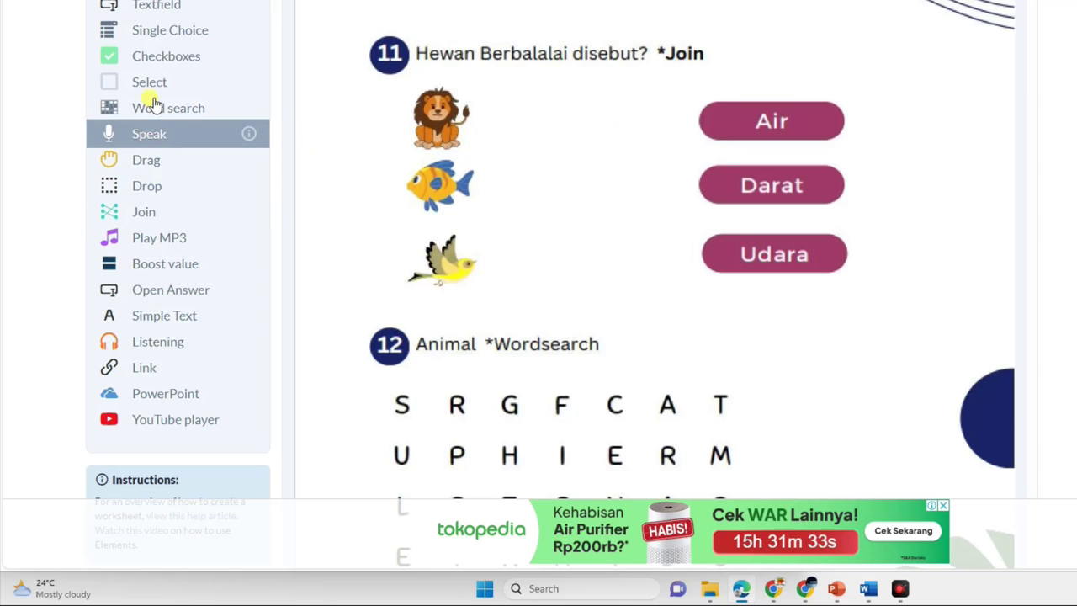
pyautogui.click(144, 217)
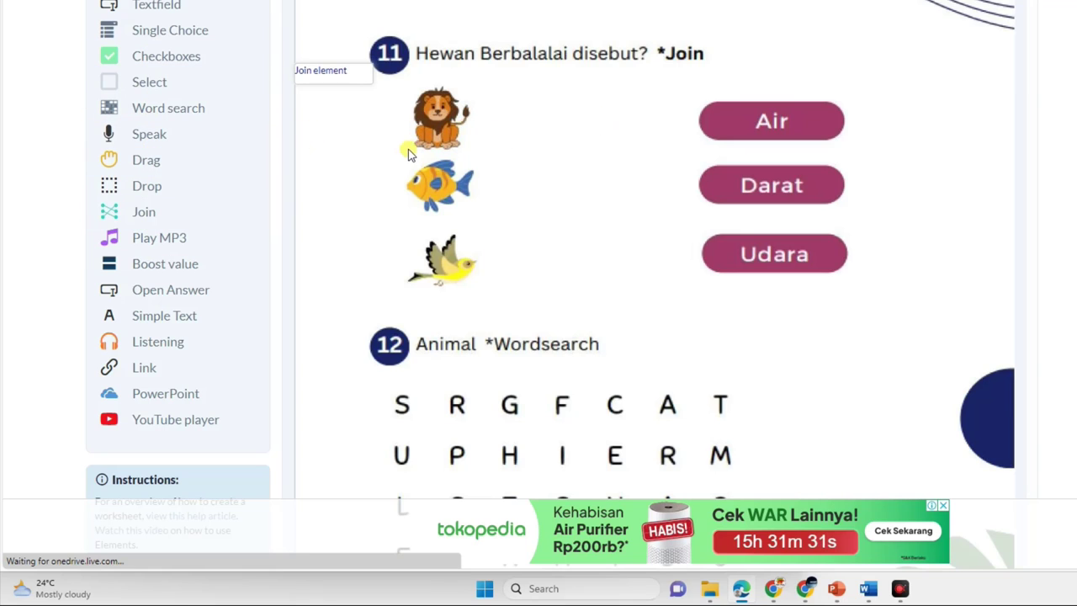
pyautogui.moveTo(412, 99); pyautogui.dragTo(472, 156)
pyautogui.click(443, 97)
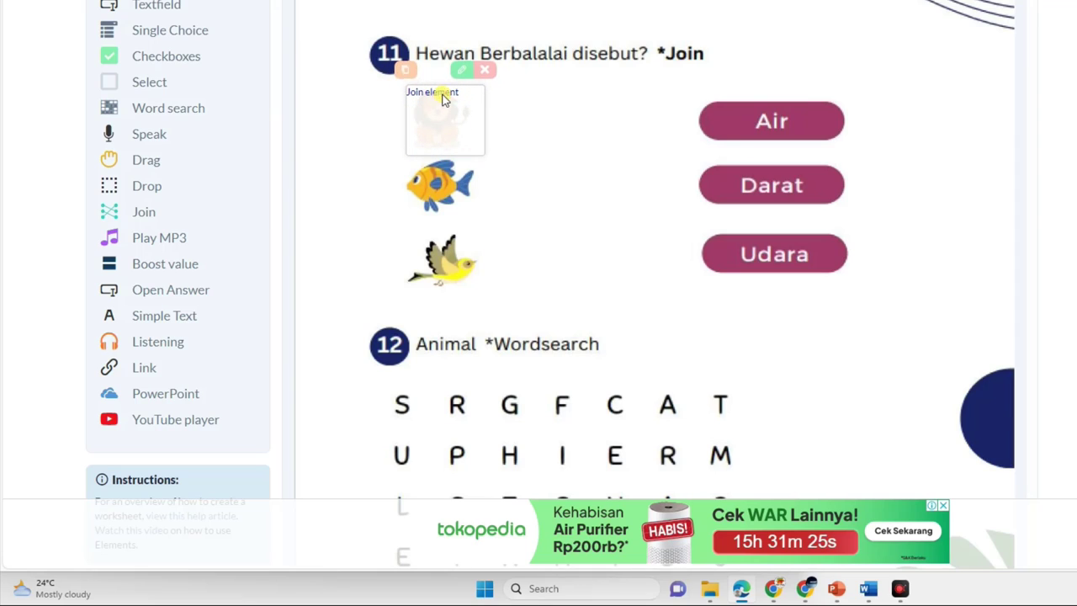
pyautogui.click(461, 71)
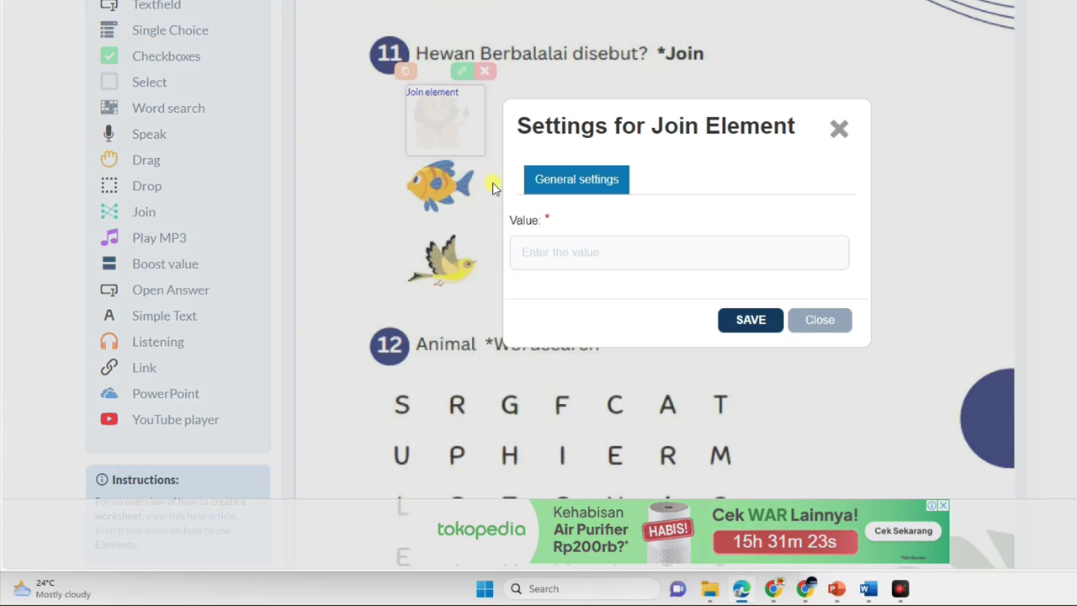
pyautogui.click(557, 264)
pyautogui.write('1')
pyautogui.click(748, 320)
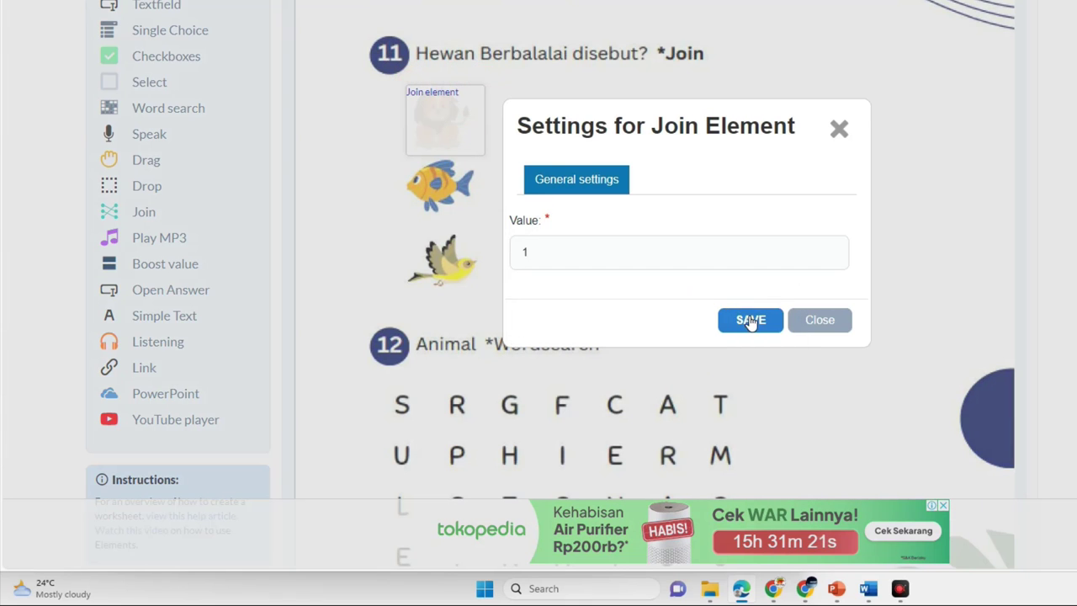
# - Duplicate the Join element onto the fish picture and set the copy's value to 2
pyautogui.click(407, 73)
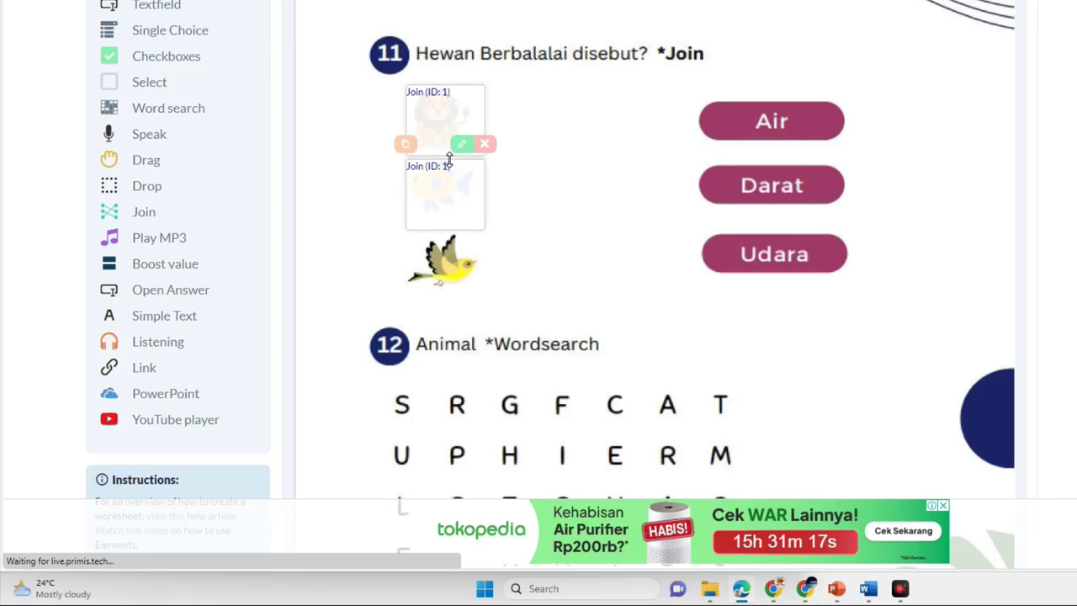
pyautogui.click(461, 144)
pyautogui.click(542, 265)
pyautogui.doubleClick(543, 265)
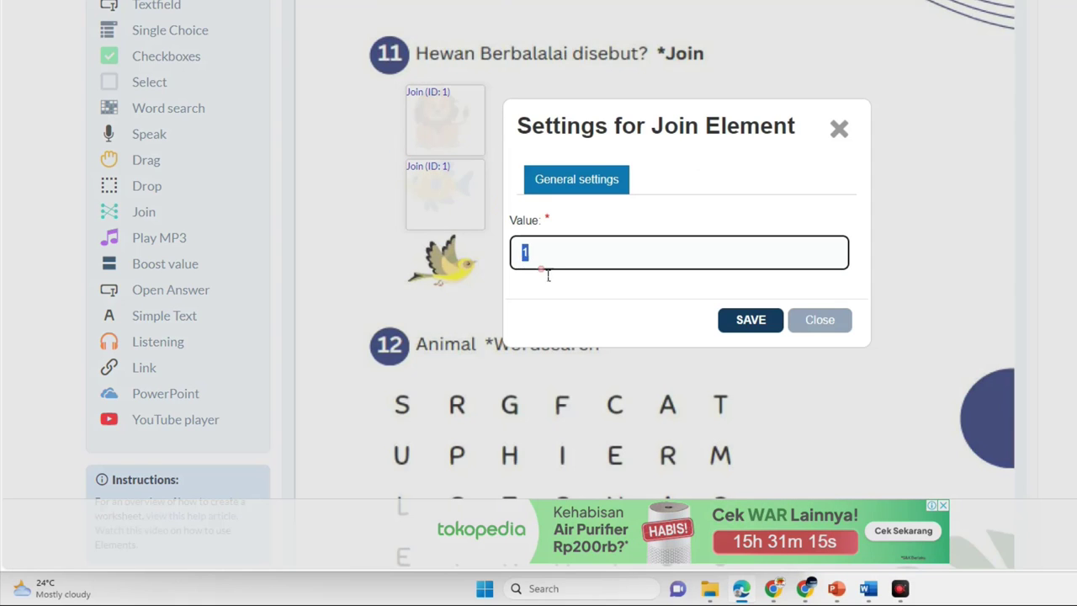
pyautogui.write('2')
pyautogui.click(728, 320)
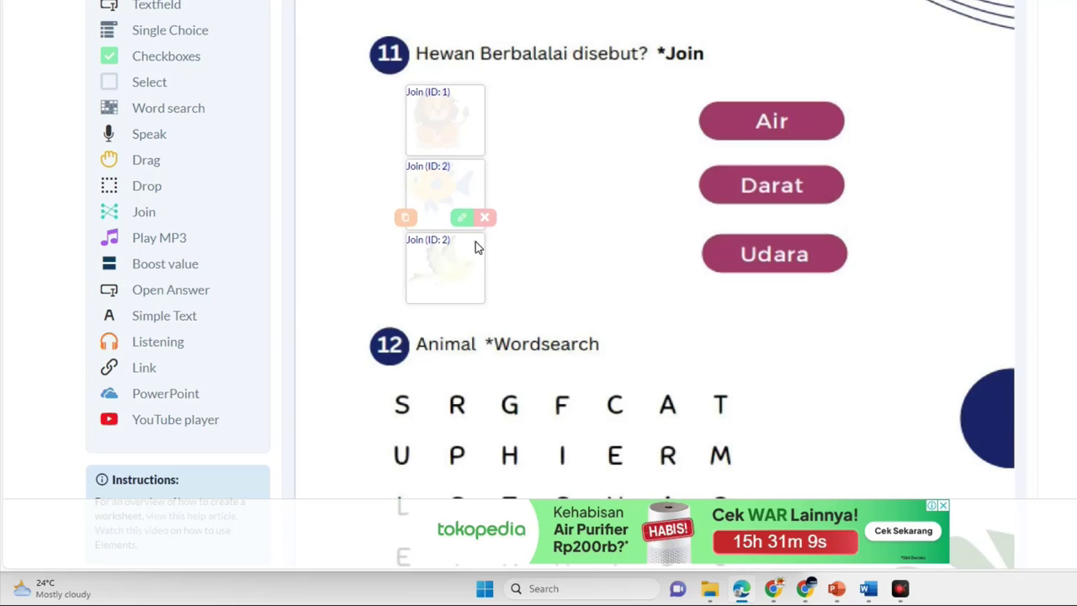
# - Duplicate the Join element onto the bird picture and set the copy's value to 3
pyautogui.click(464, 219)
pyautogui.moveTo(527, 247); pyautogui.dragTo(508, 255)
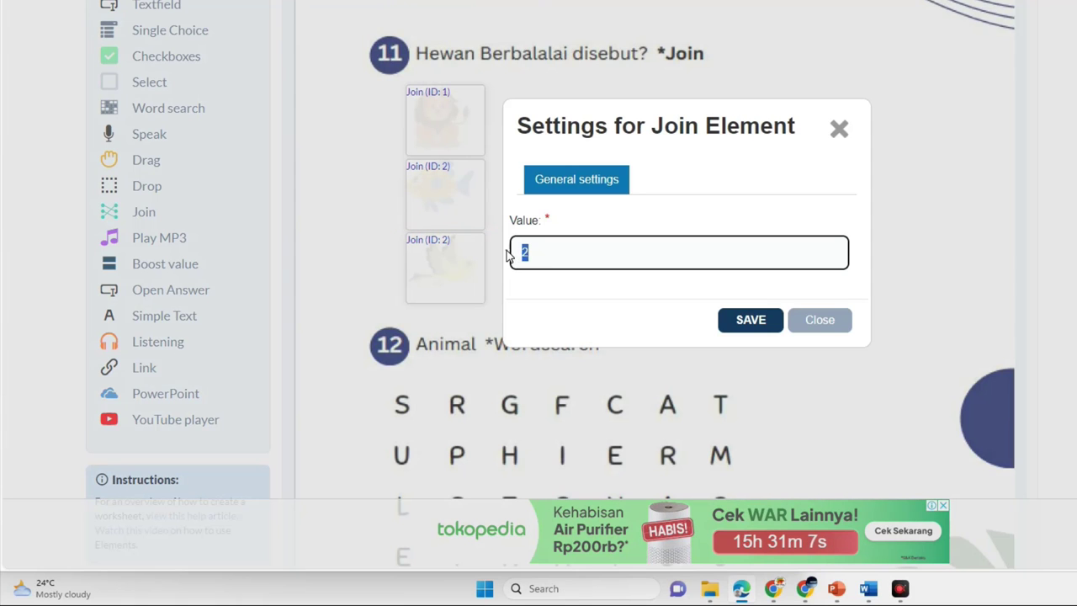
pyautogui.click(745, 320)
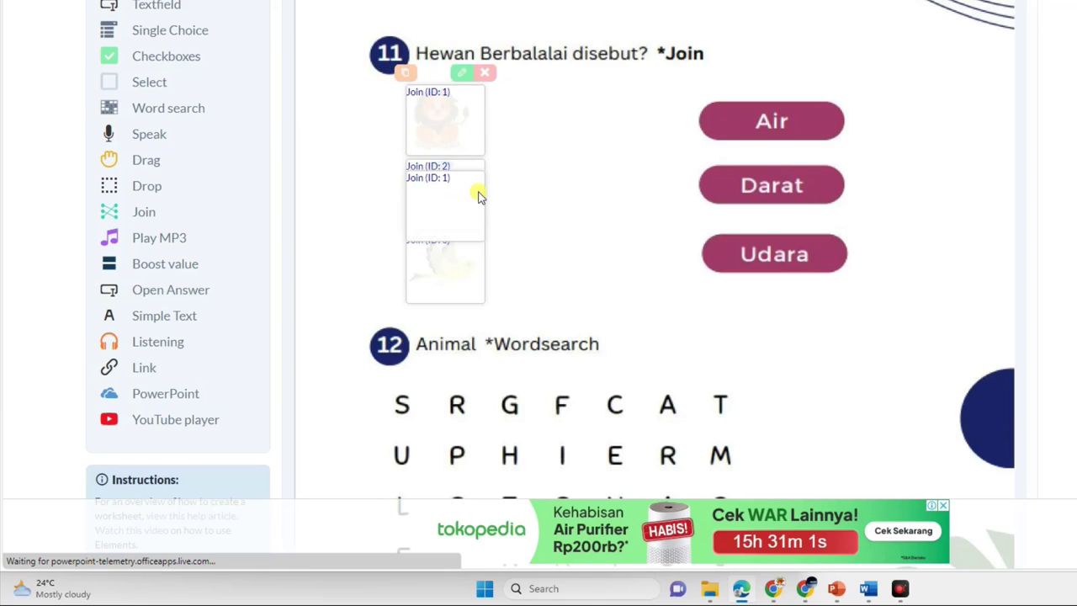
# - Place a copy of the lion's Join element over the "Darat" label, keeping the fish's element on its picture
pyautogui.moveTo(473, 207); pyautogui.dragTo(763, 208)
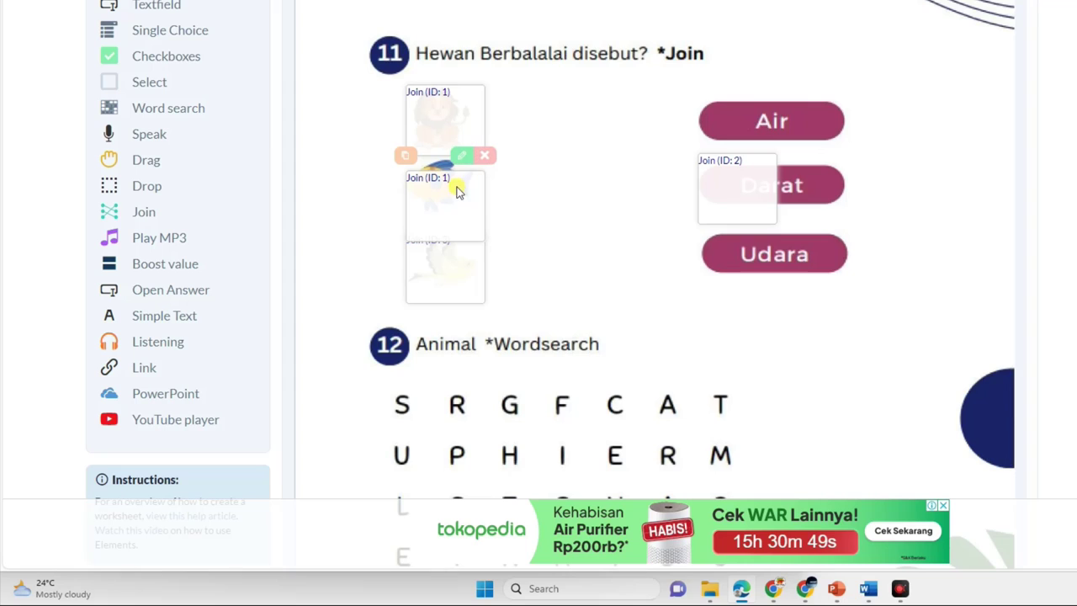
pyautogui.moveTo(460, 202); pyautogui.dragTo(616, 233)
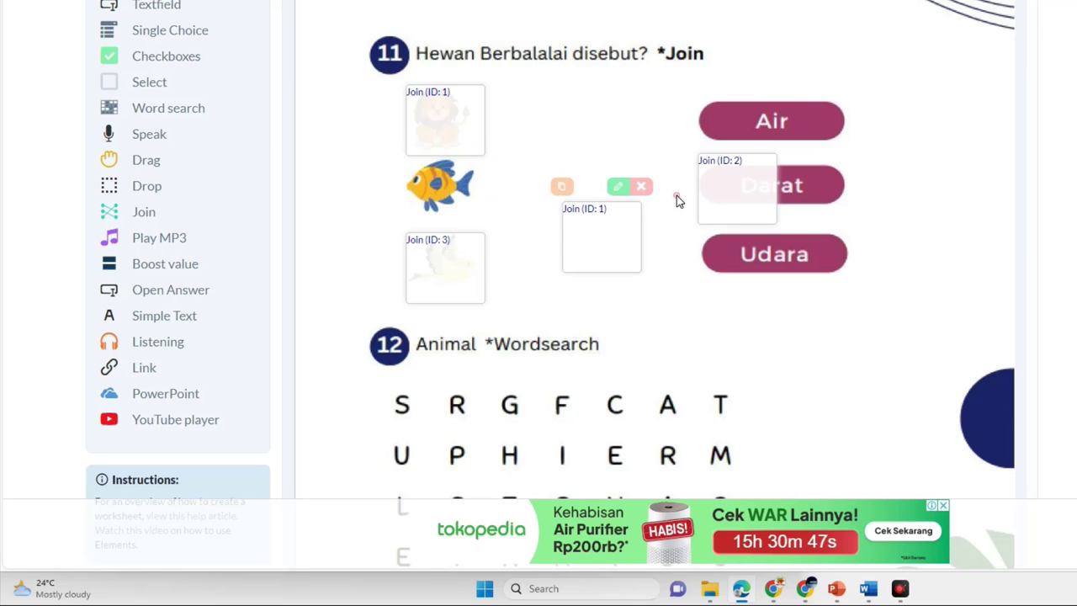
pyautogui.moveTo(718, 187); pyautogui.dragTo(432, 195)
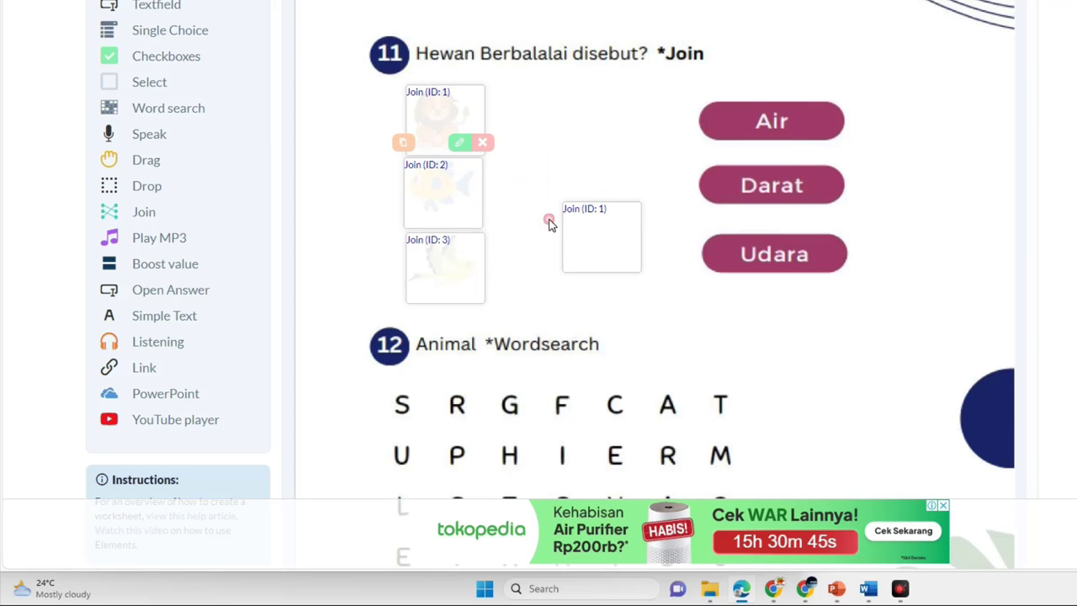
pyautogui.moveTo(601, 228); pyautogui.dragTo(730, 176)
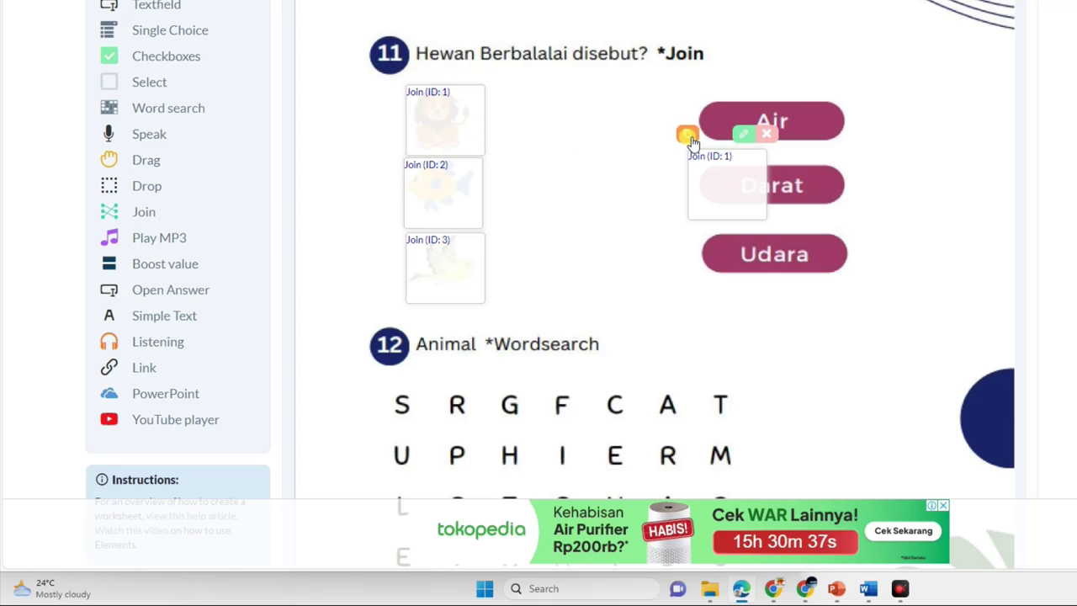
# - Duplicate the Join element onto the "Air" label and set the copy's value to 2, matching the fish
pyautogui.moveTo(692, 143); pyautogui.dragTo(737, 115)
pyautogui.click(743, 63)
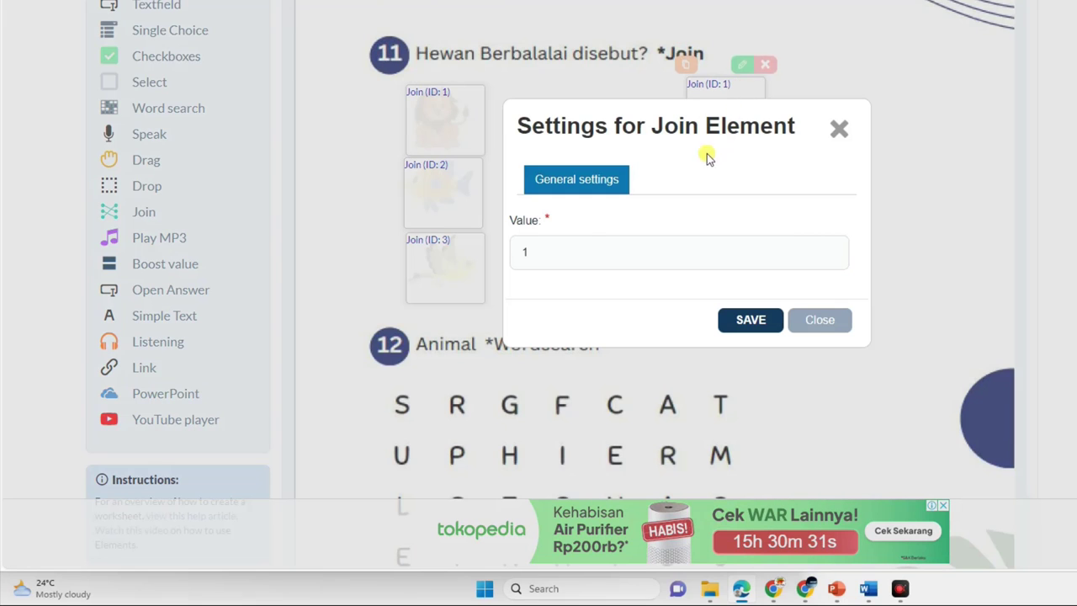
pyautogui.click(539, 251)
pyautogui.press('BackSpace')
pyautogui.write('2')
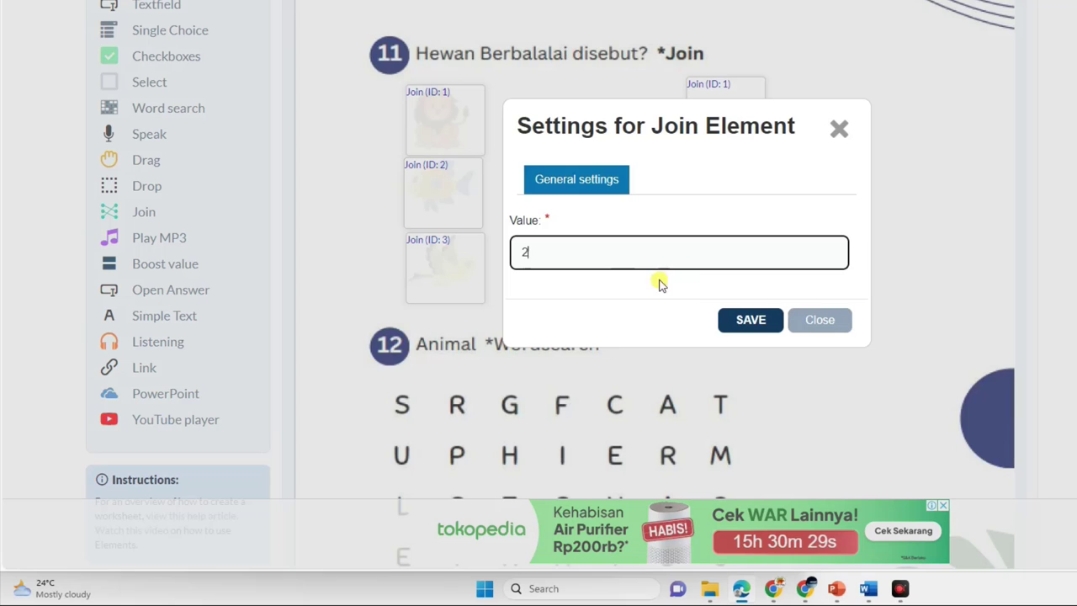
pyautogui.click(751, 318)
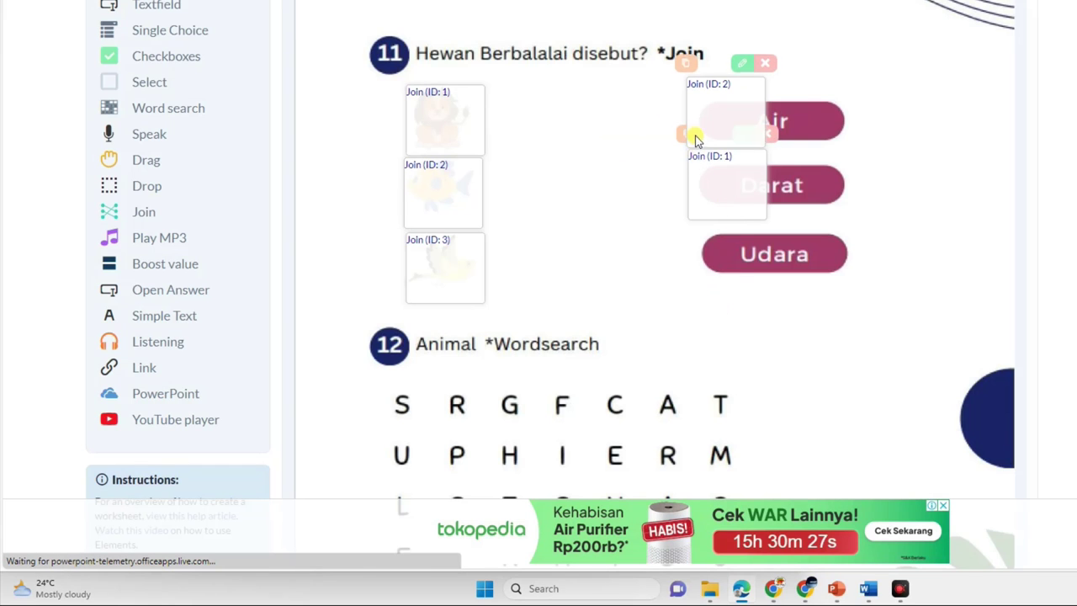
# - Duplicate the "Darat" Join element onto the "Udara" label and set the copy's value to 3, matching the bird
pyautogui.click(690, 137)
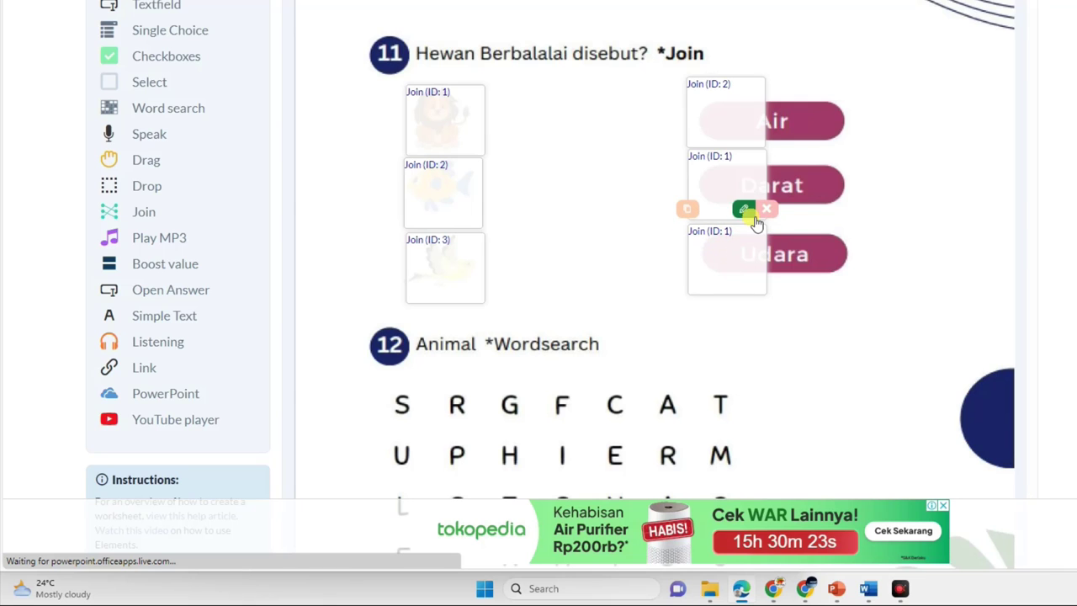
pyautogui.click(742, 210)
pyautogui.moveTo(544, 252); pyautogui.dragTo(517, 263)
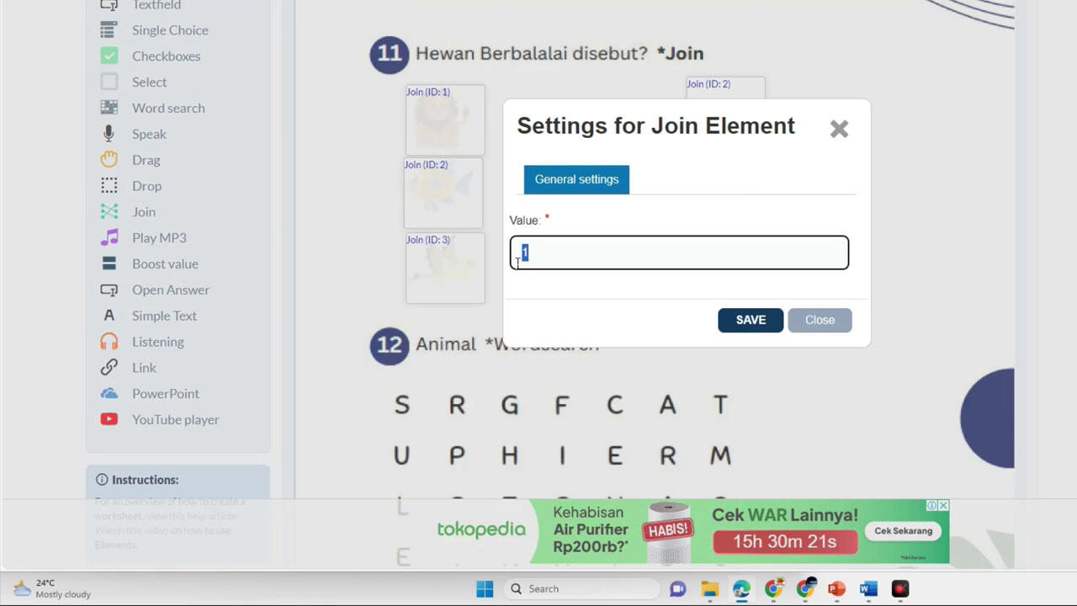
pyautogui.write('3')
pyautogui.click(745, 323)
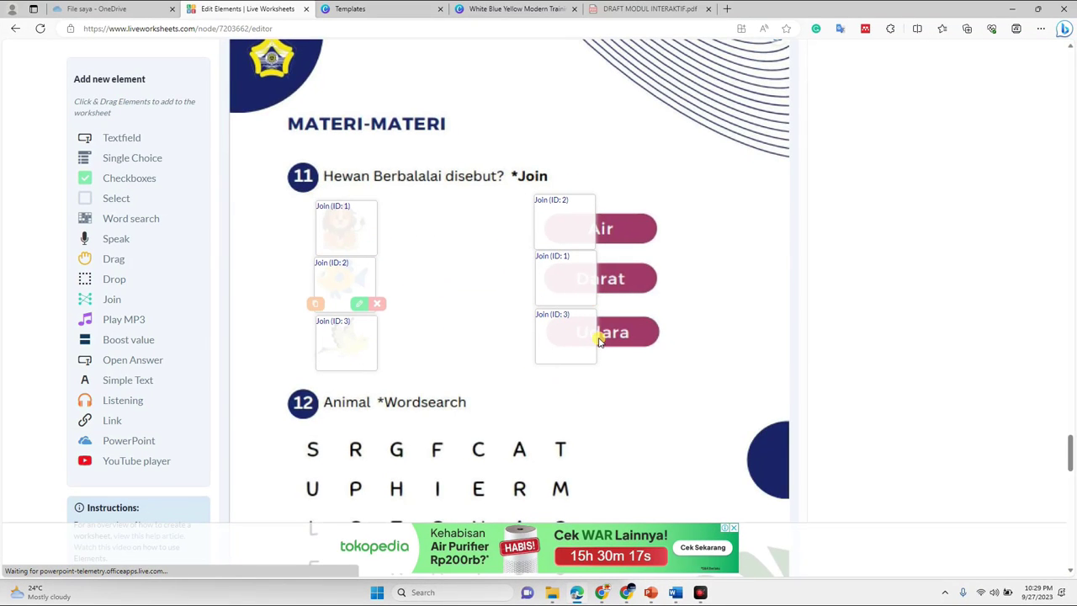
# - Add a Word search element over the item 12 letter grid and set it to 7 rows and 7 columns
pyautogui.scroll(-3, 692, 260)
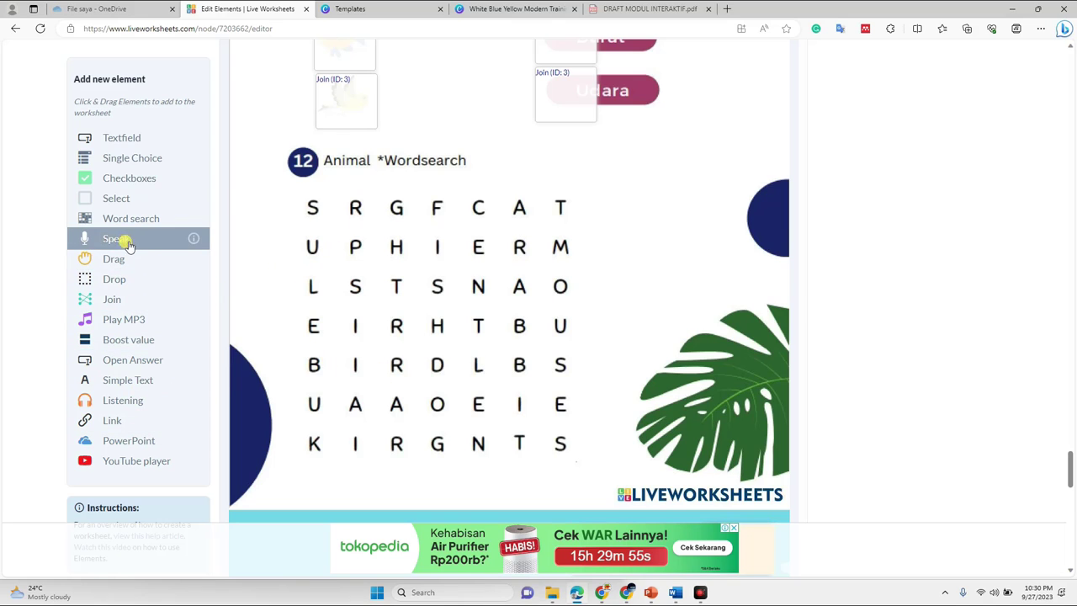
pyautogui.moveTo(132, 229); pyautogui.dragTo(584, 469)
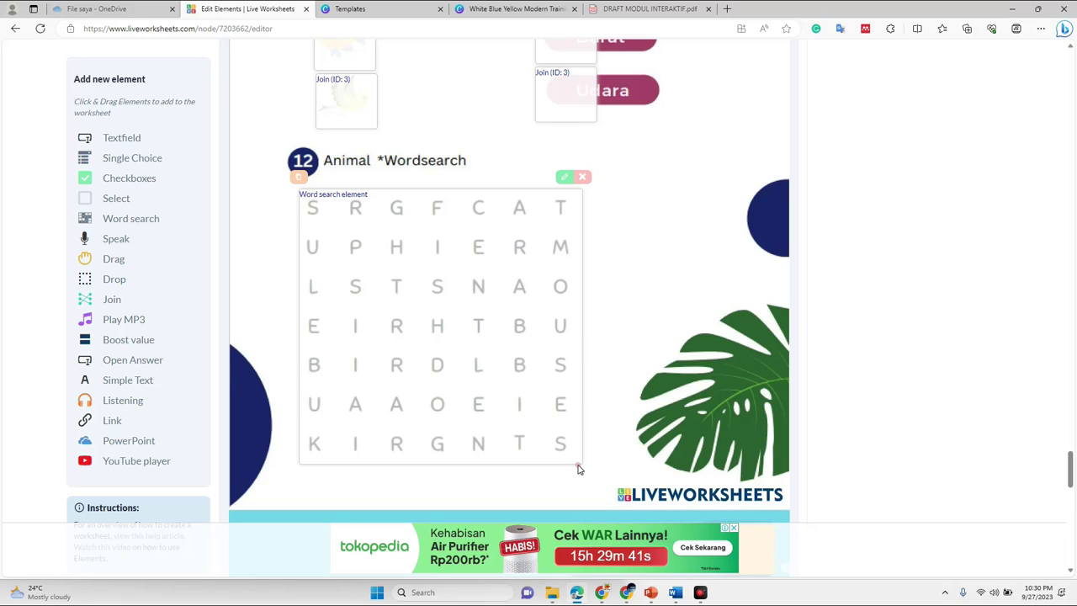
pyautogui.click(565, 178)
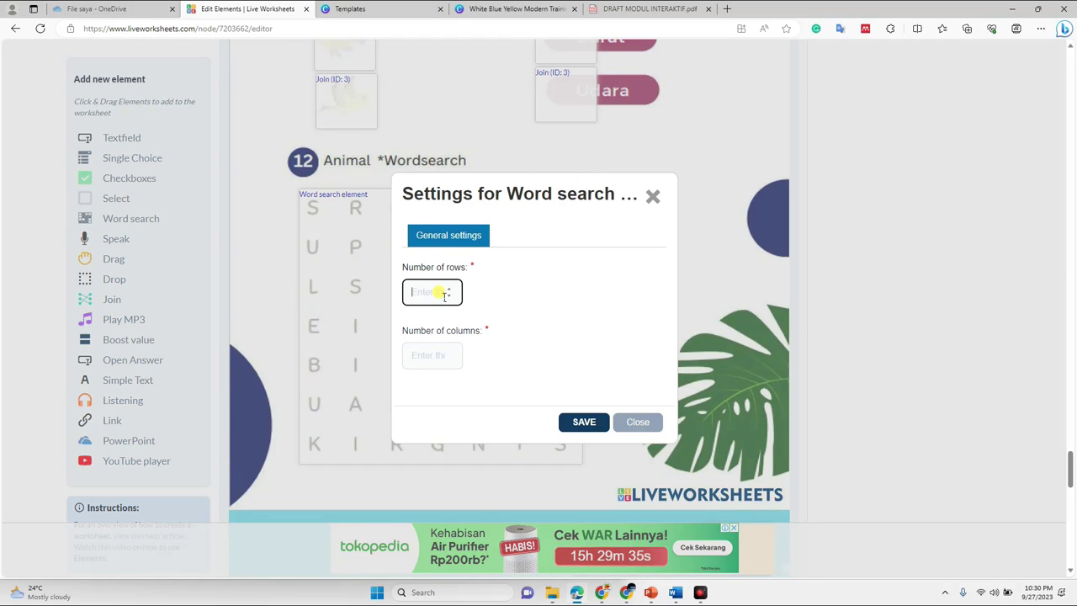
pyautogui.click(439, 366)
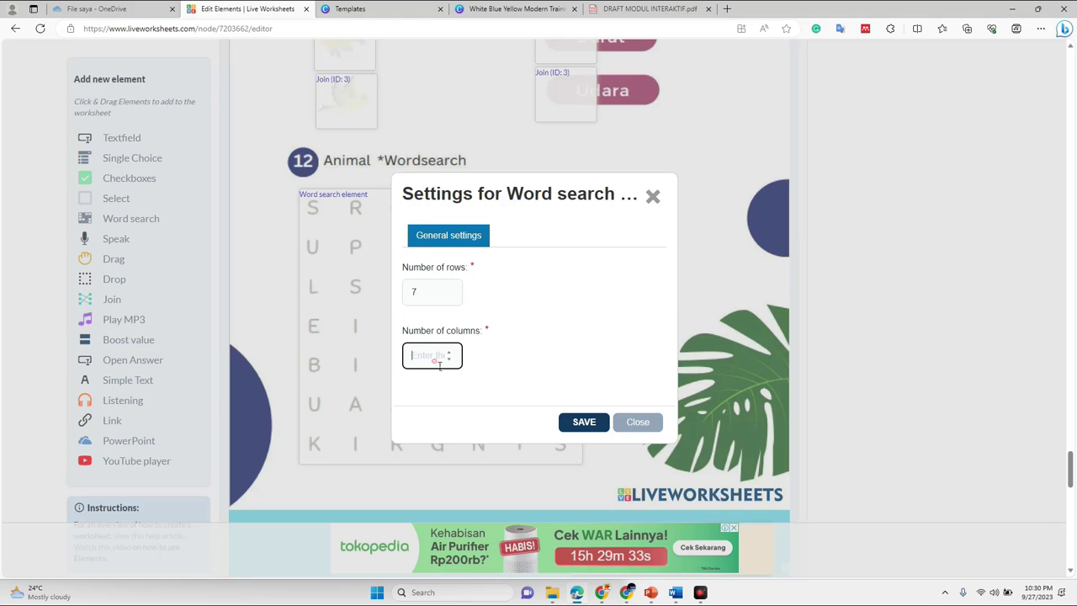
pyautogui.write('7')
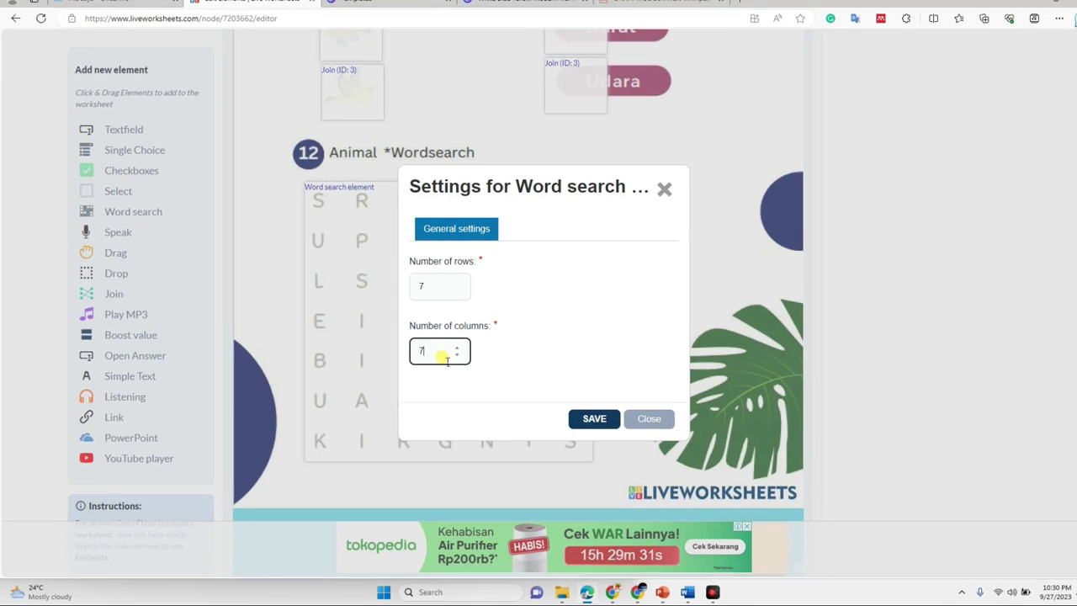
pyautogui.click(770, 366)
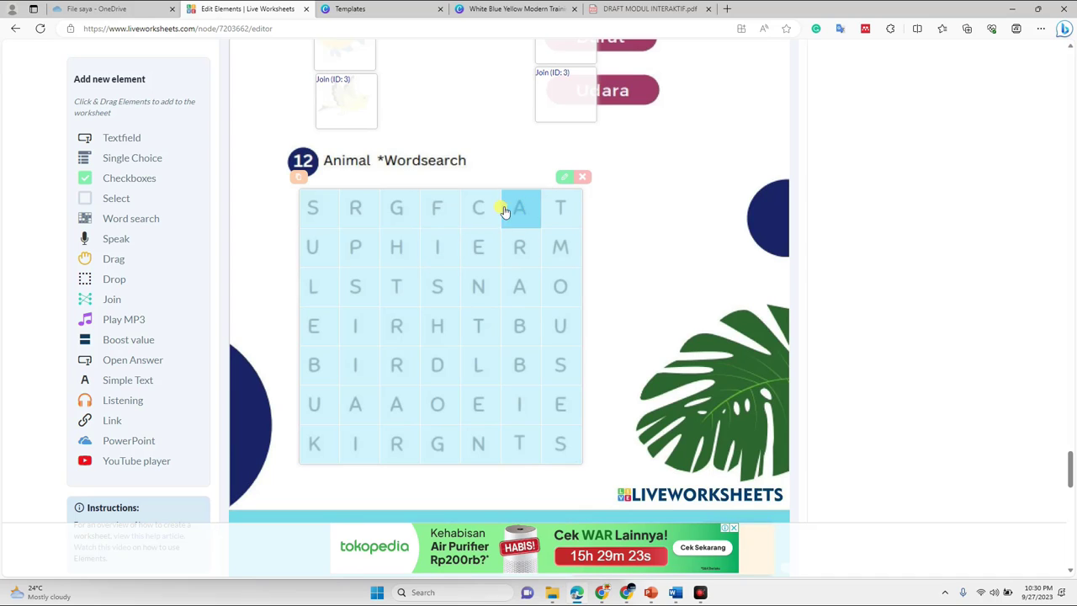
# - Mark CAT, BIRD, MOUSE, RABBIT and DOG as the answer words in the item 12 letter grid
pyautogui.moveTo(491, 217); pyautogui.dragTo(558, 217)
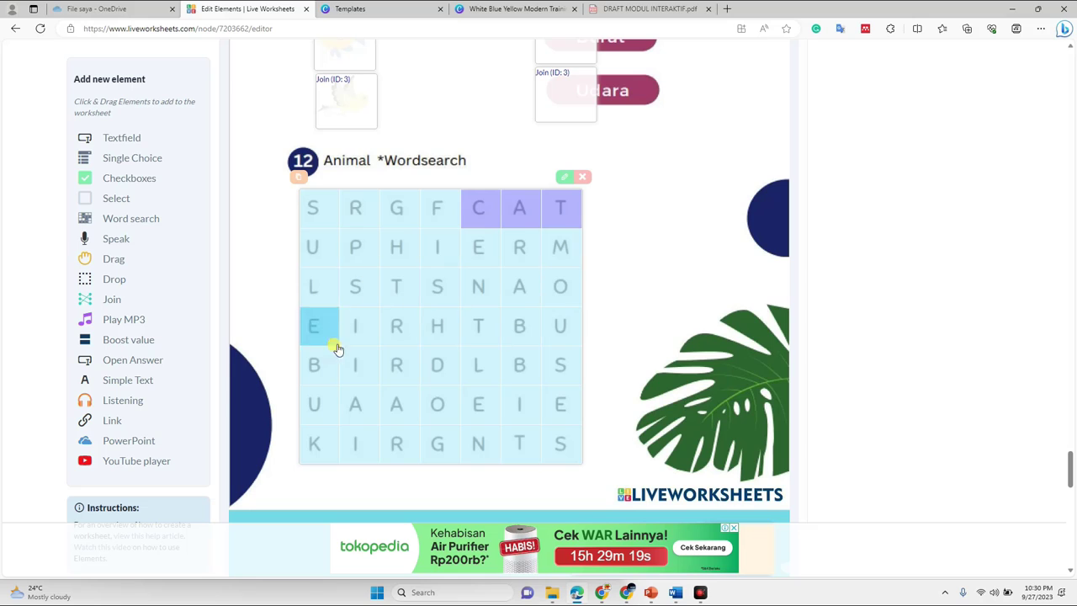
pyautogui.moveTo(333, 368); pyautogui.dragTo(438, 372)
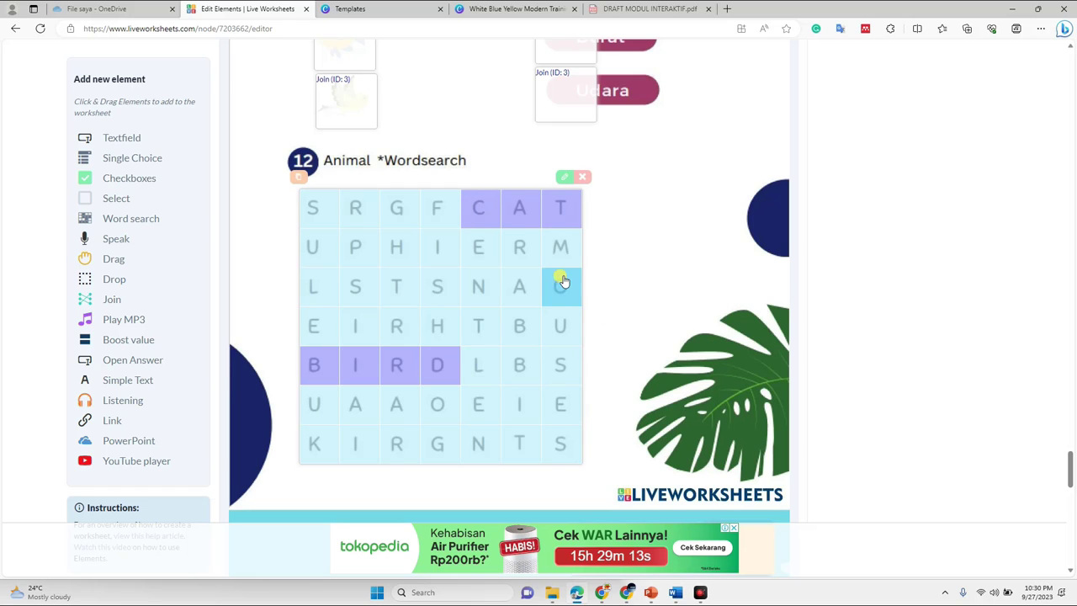
pyautogui.moveTo(560, 248); pyautogui.dragTo(558, 409)
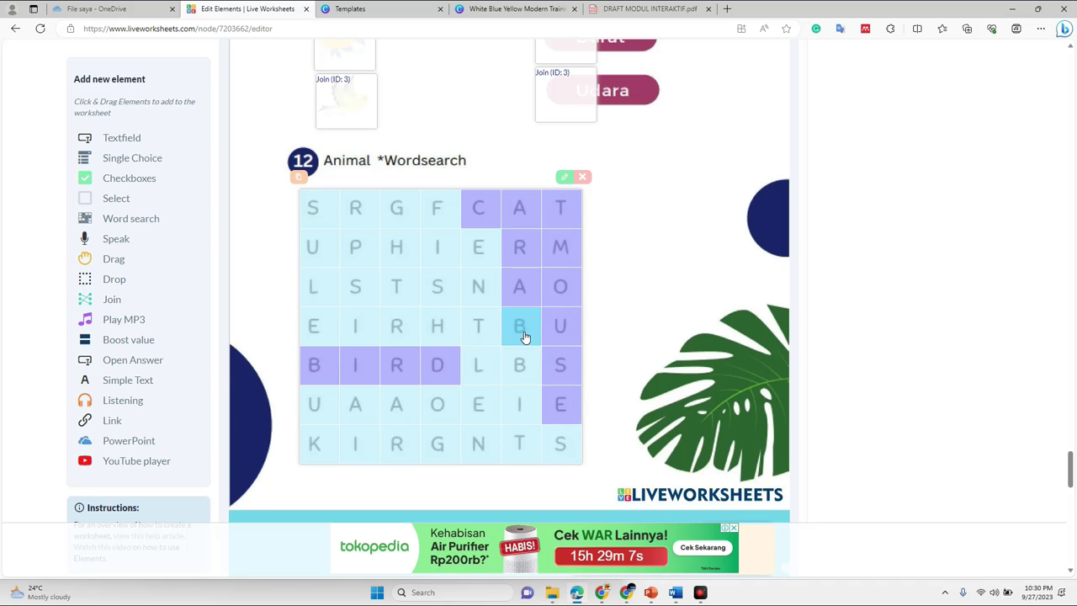
pyautogui.moveTo(524, 337); pyautogui.dragTo(523, 371)
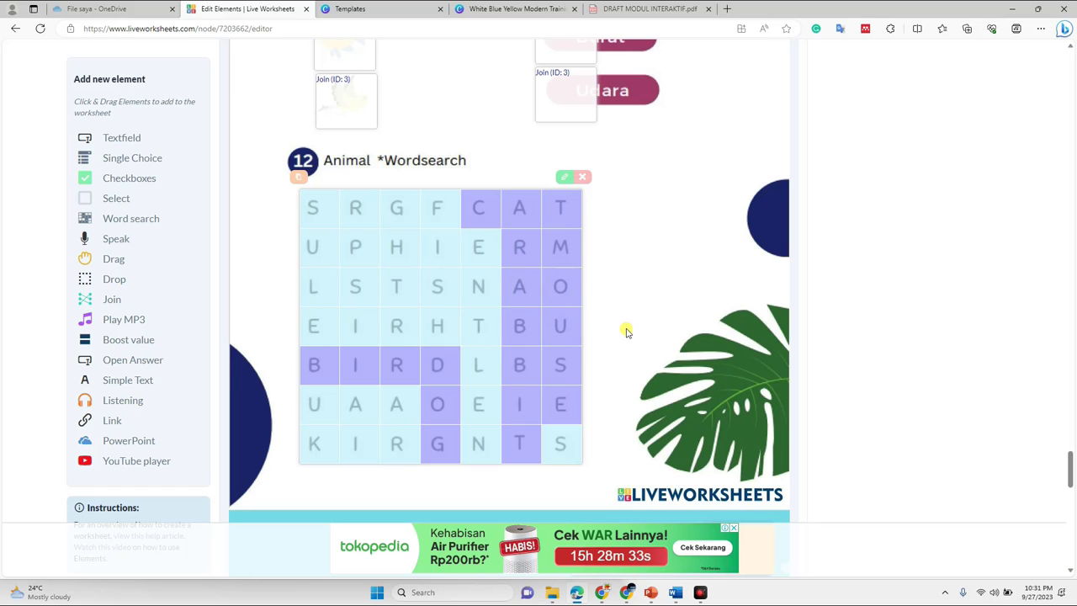
# - Save the worksheet with all its placed elements
pyautogui.scroll(-4, 704, 317)
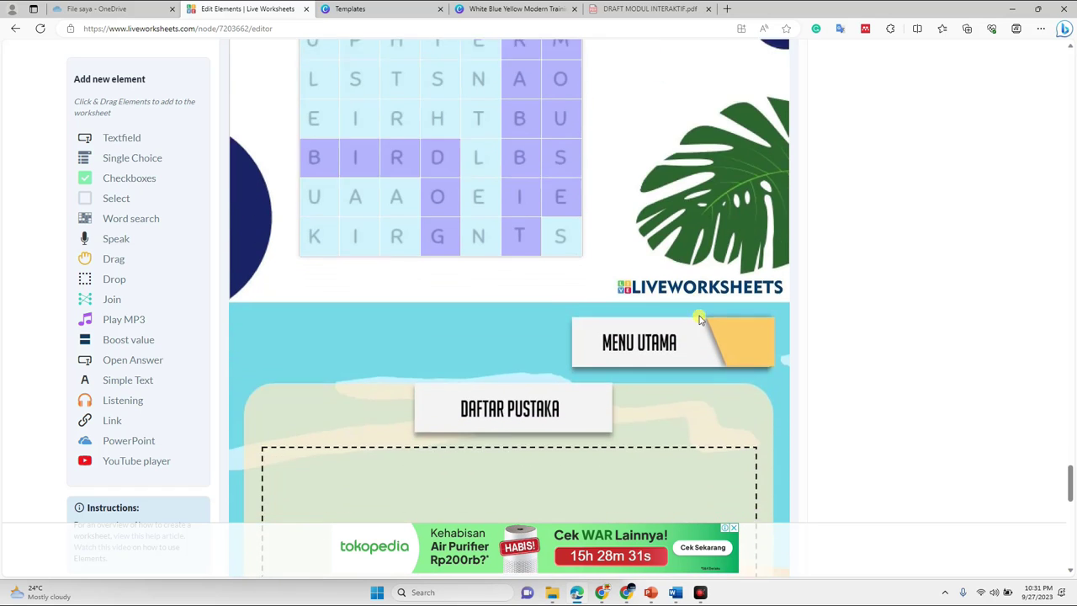
pyautogui.scroll(-10, 518, 348)
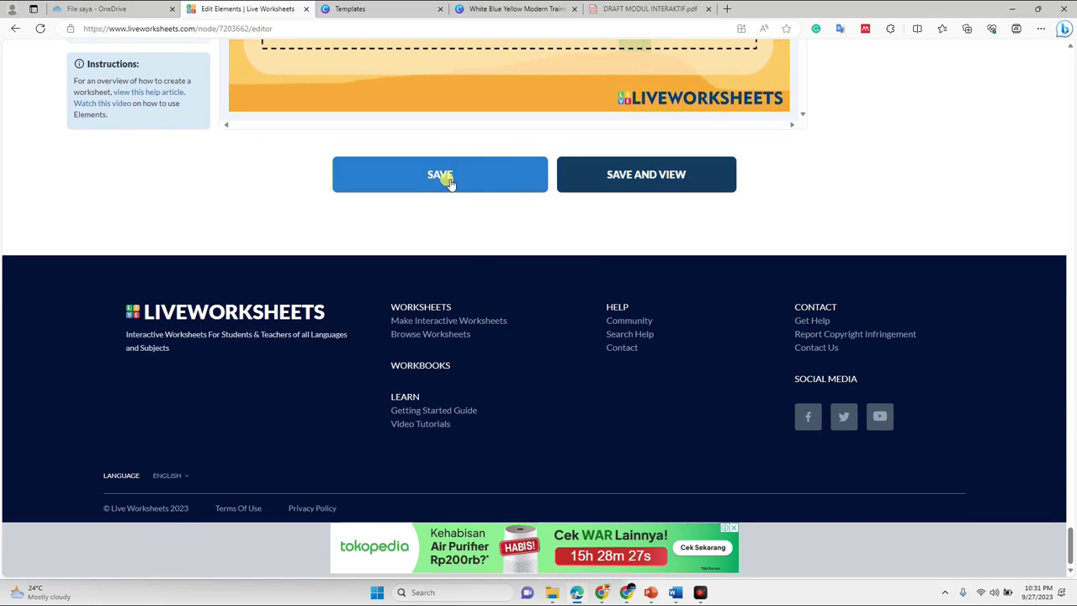
pyautogui.click(452, 179)
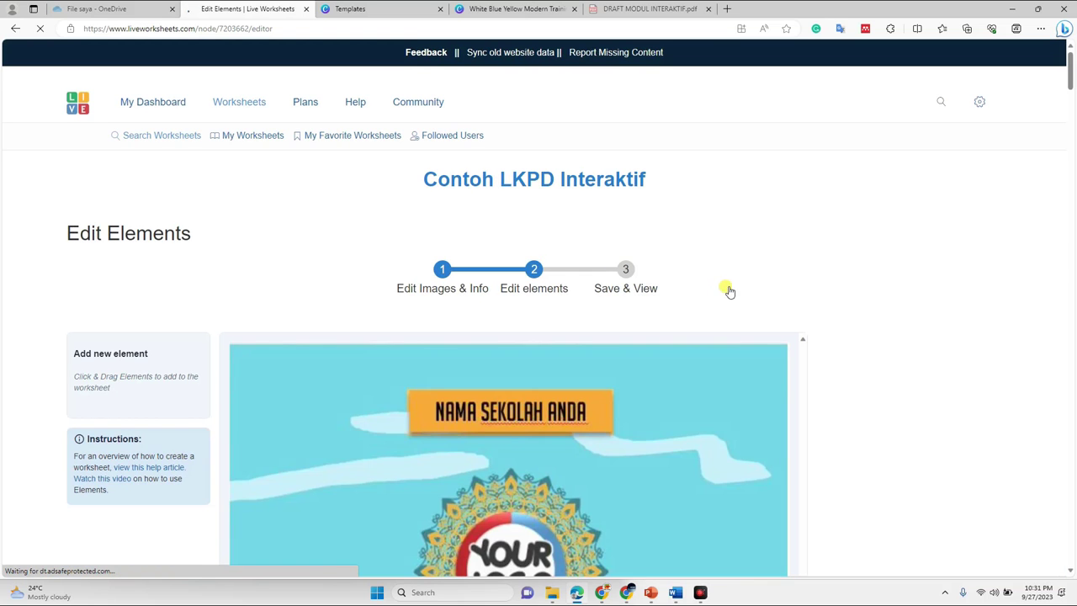
# - Review the reloaded worksheet in the editor from the cover to the last page, checking the elements on the question items
pyautogui.scroll(-4, 679, 221)
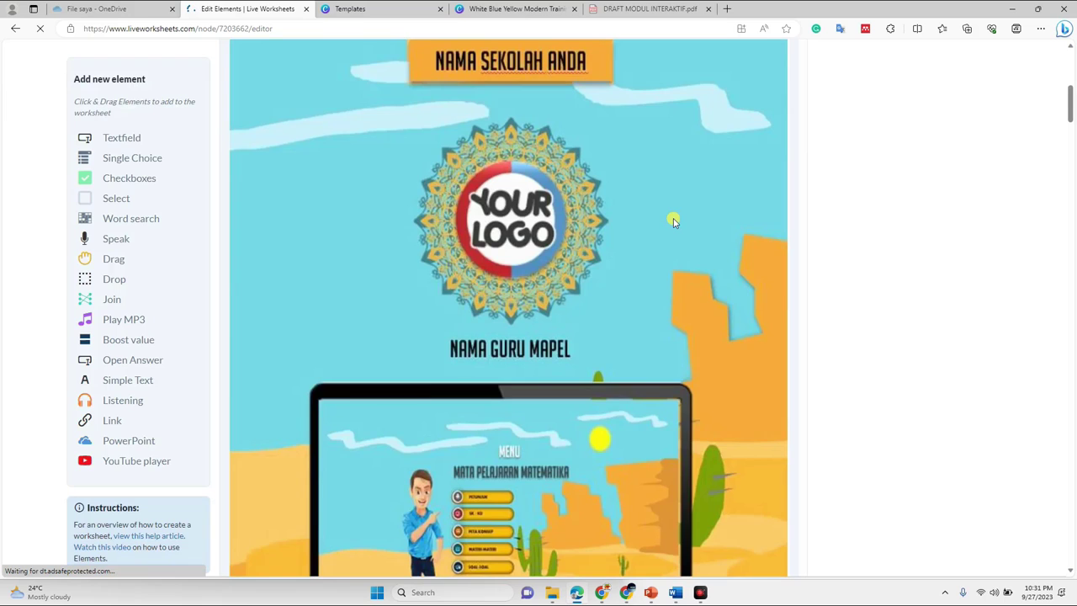
pyautogui.scroll(4, 673, 220)
pyautogui.scroll(-10, 673, 221)
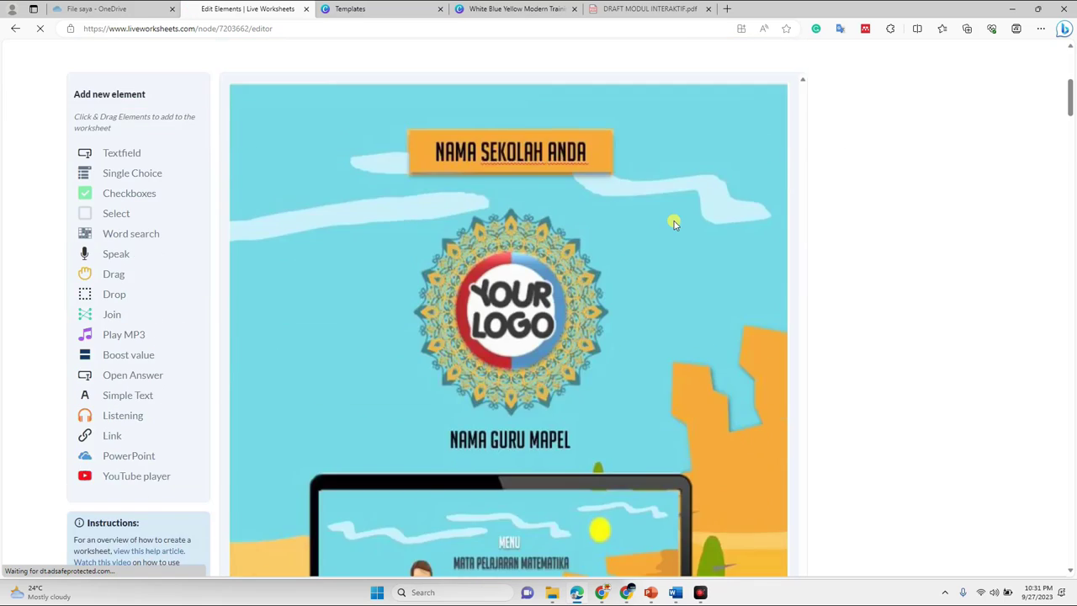
pyautogui.scroll(-12, 674, 223)
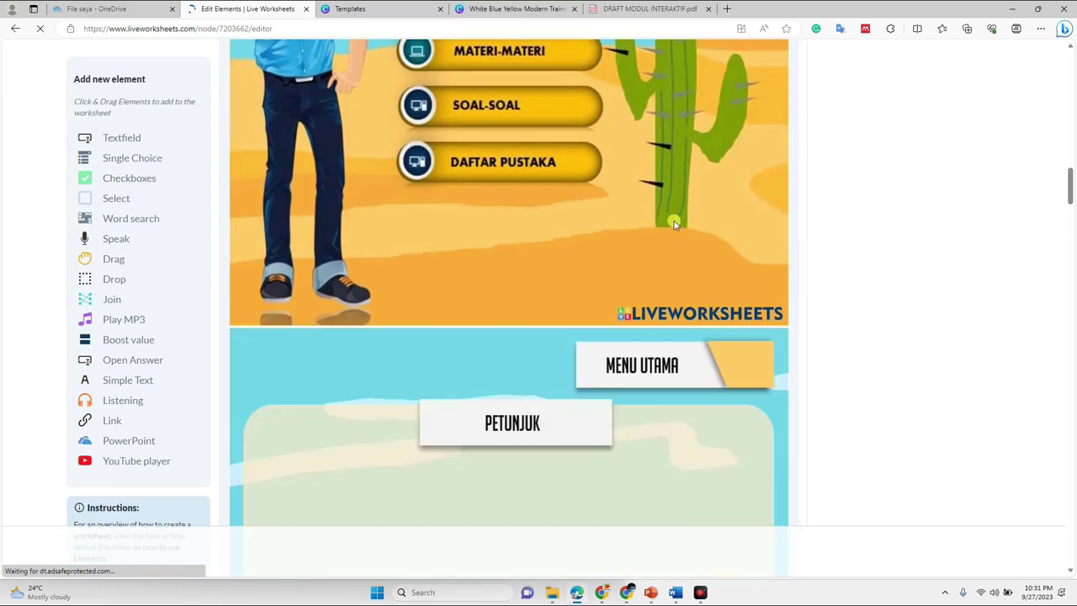
pyautogui.scroll(-15, 674, 228)
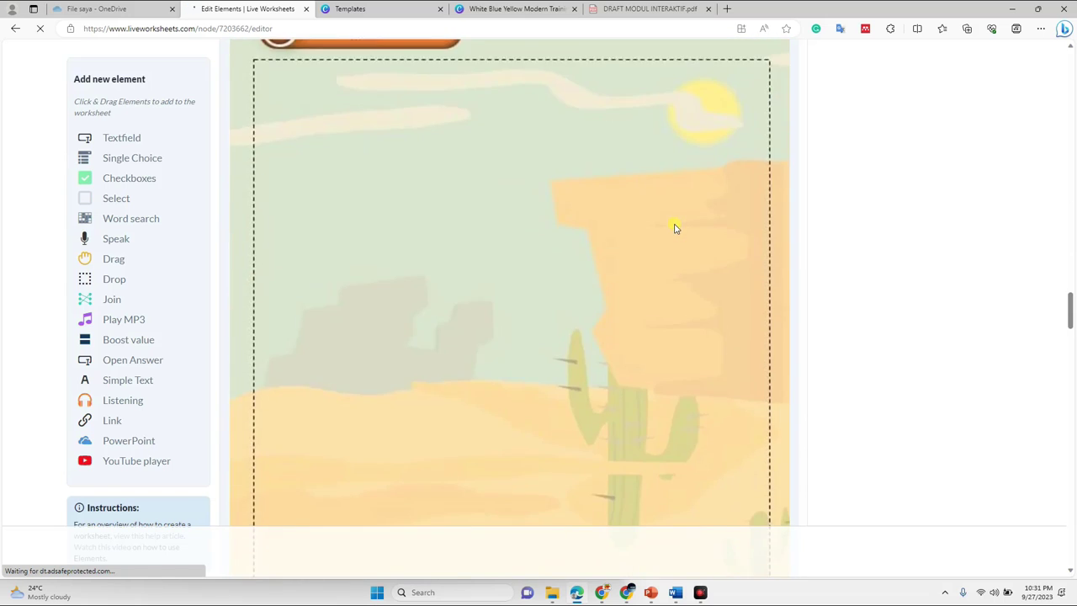
pyautogui.scroll(-1, 674, 227)
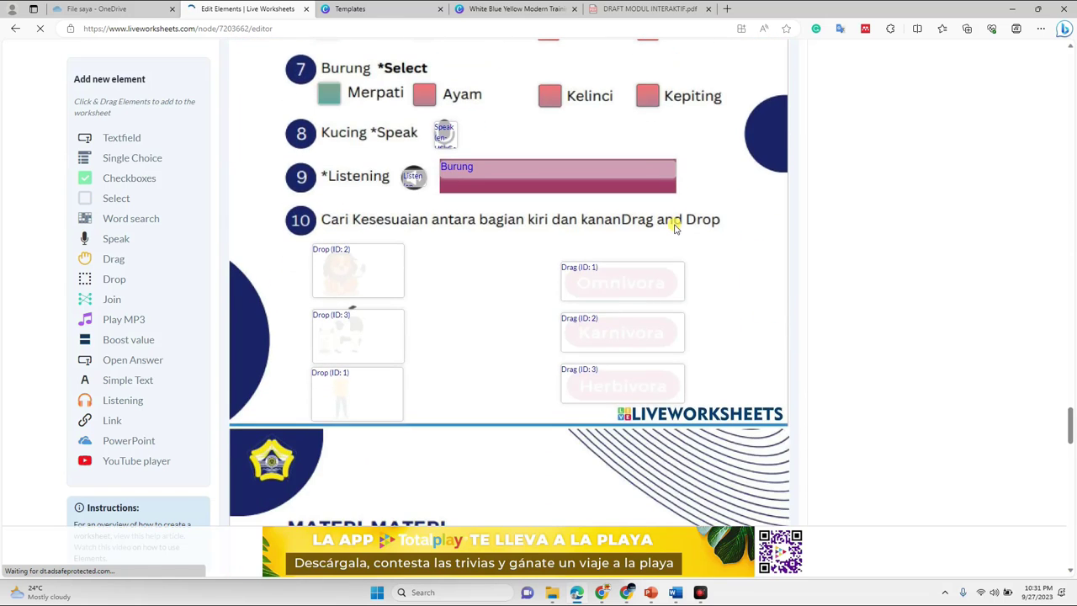
pyautogui.scroll(3, 674, 227)
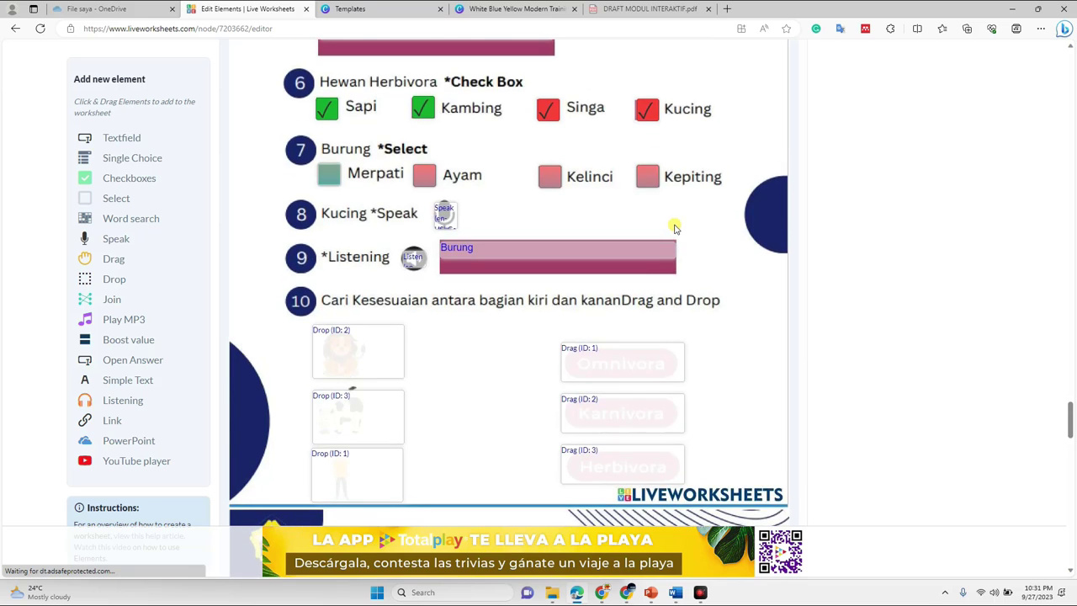
pyautogui.scroll(-15, 674, 227)
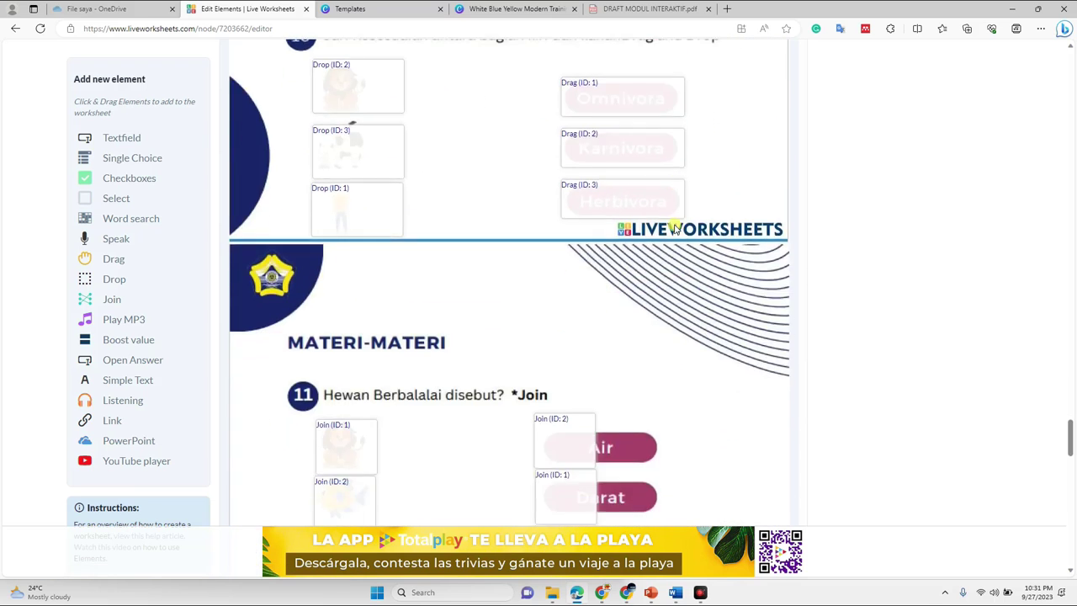
pyautogui.scroll(-10, 674, 227)
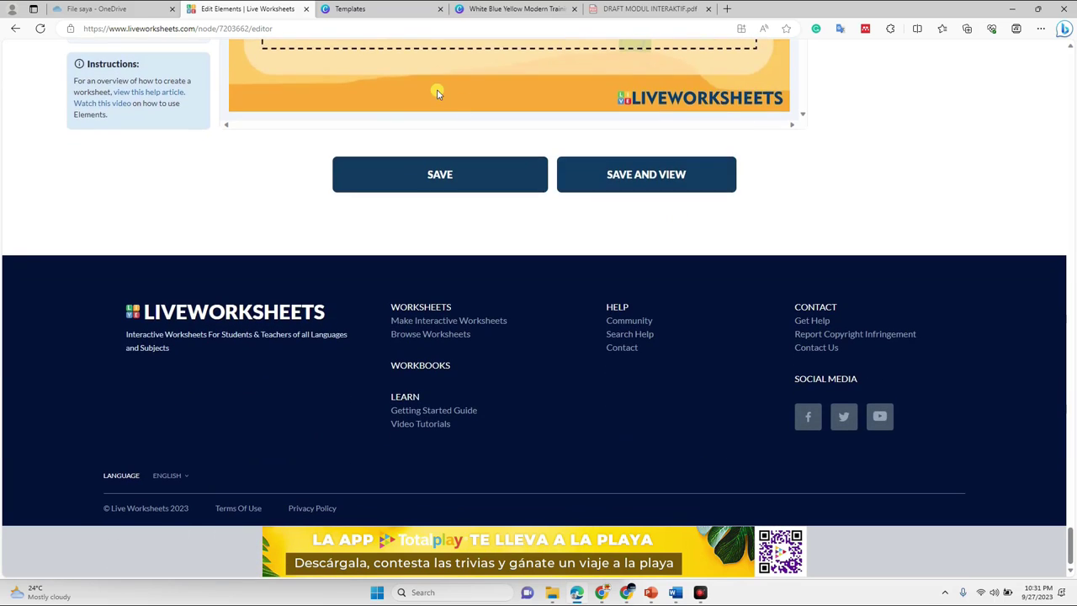
# - Save and view the worksheet, and play the item 1 YouTube video to test it
pyautogui.click(633, 176)
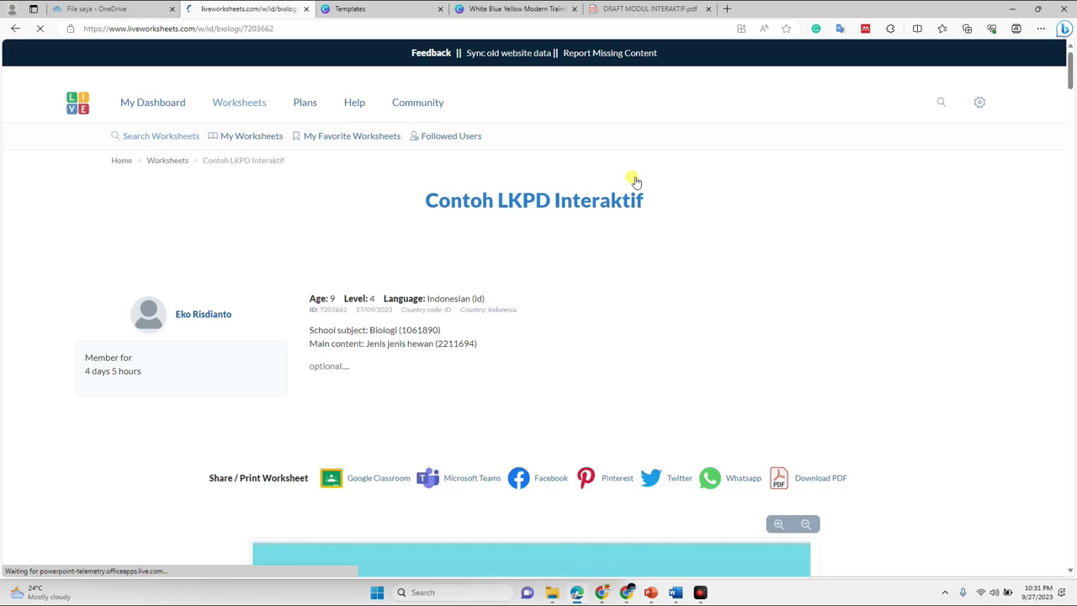
pyautogui.scroll(-3, 316, 181)
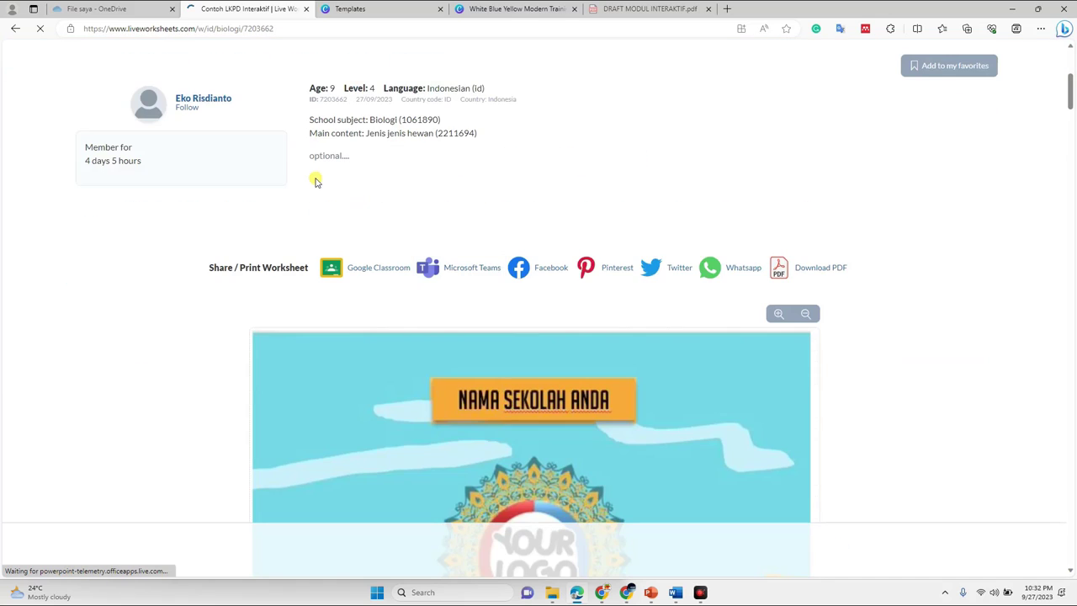
pyautogui.scroll(-7, 486, 234)
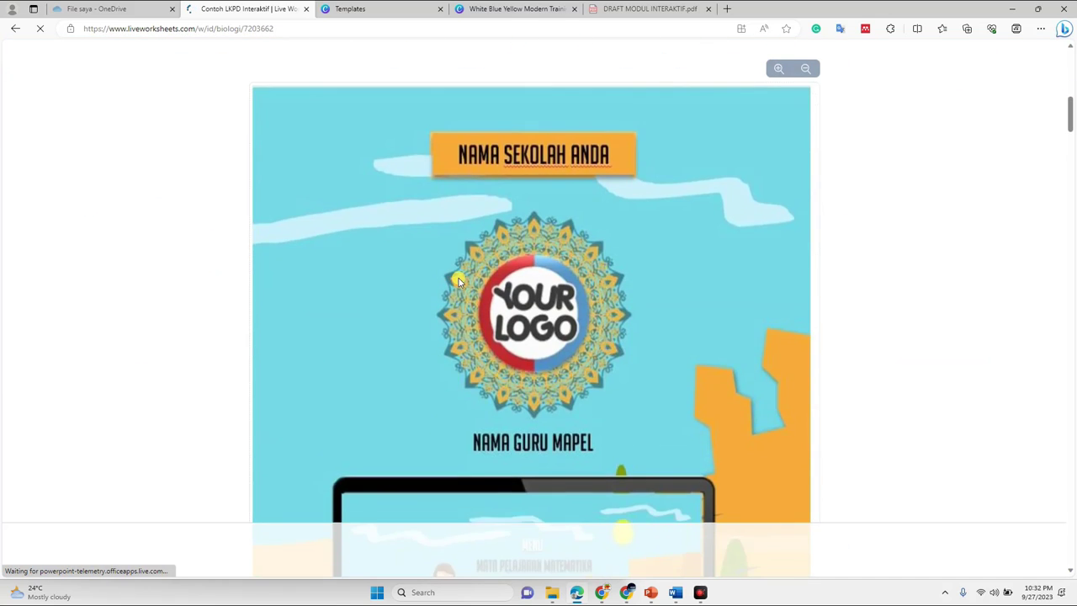
pyautogui.scroll(-10, 546, 236)
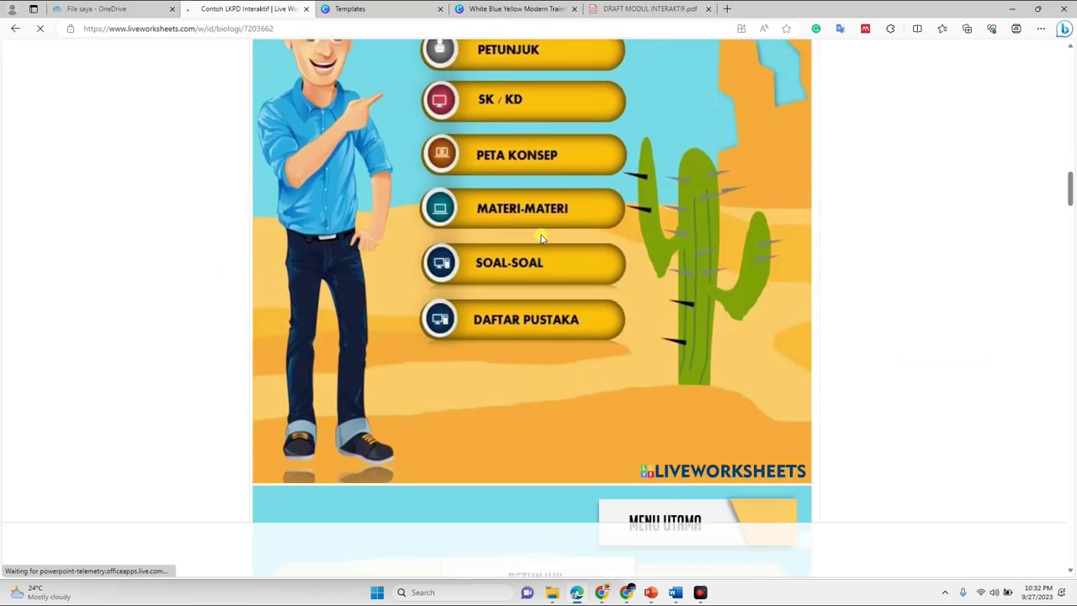
pyautogui.scroll(-10, 531, 245)
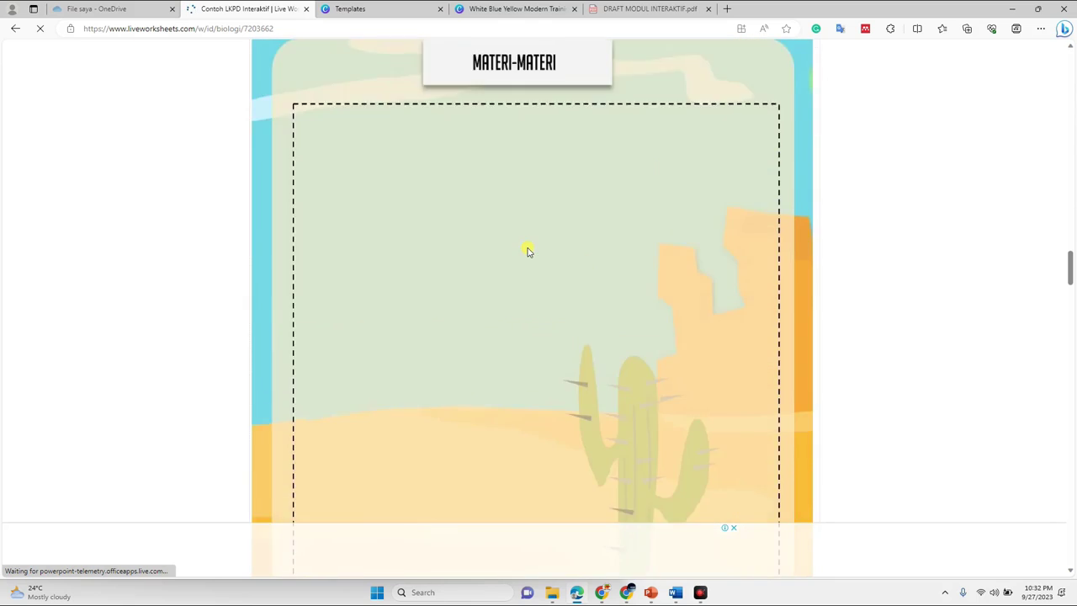
pyautogui.scroll(-10, 527, 251)
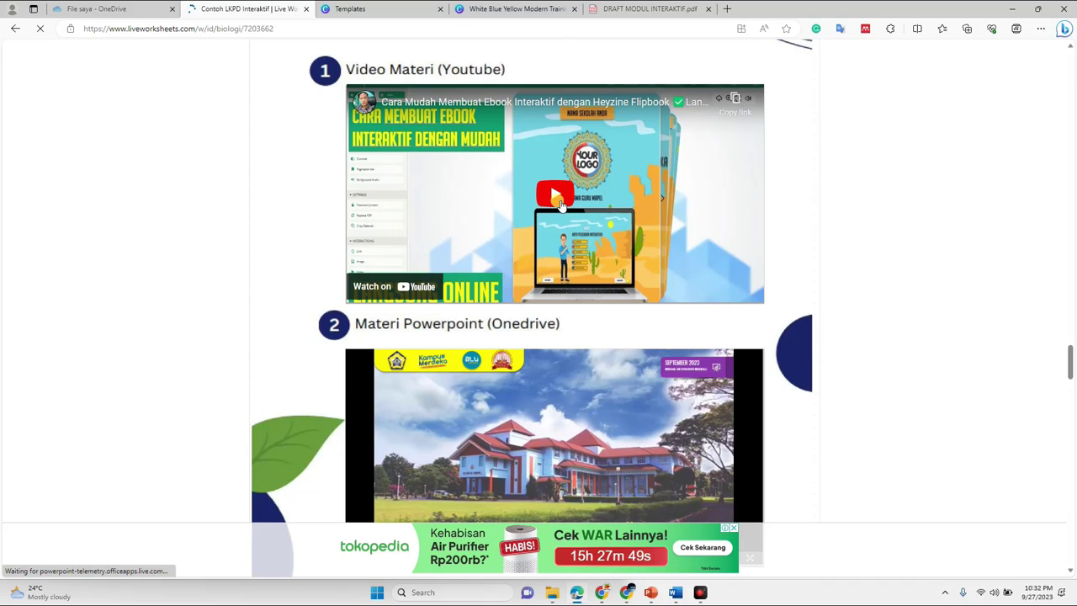
pyautogui.click(557, 198)
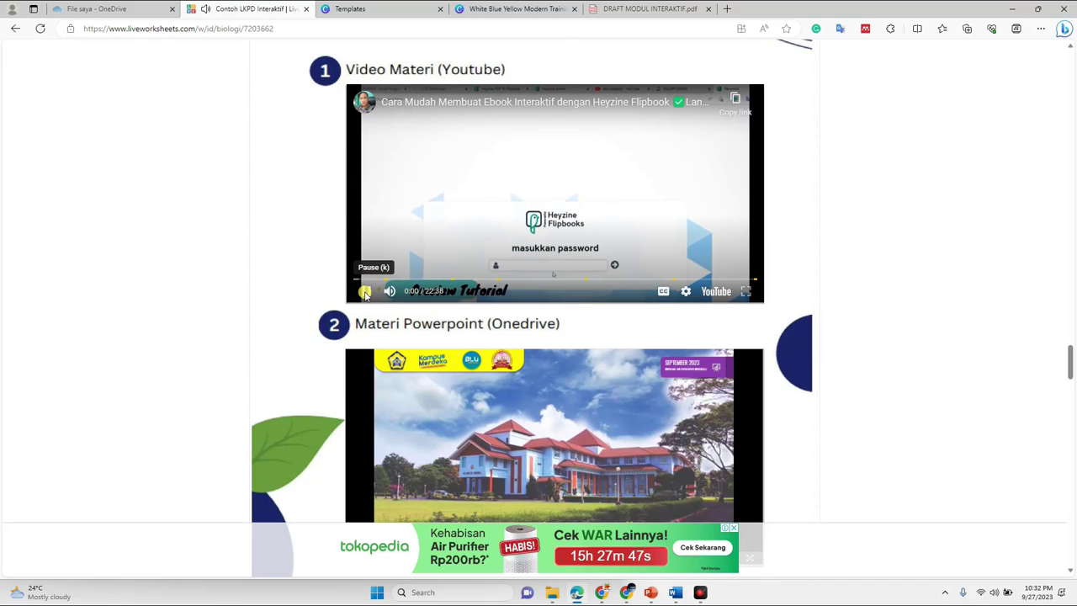
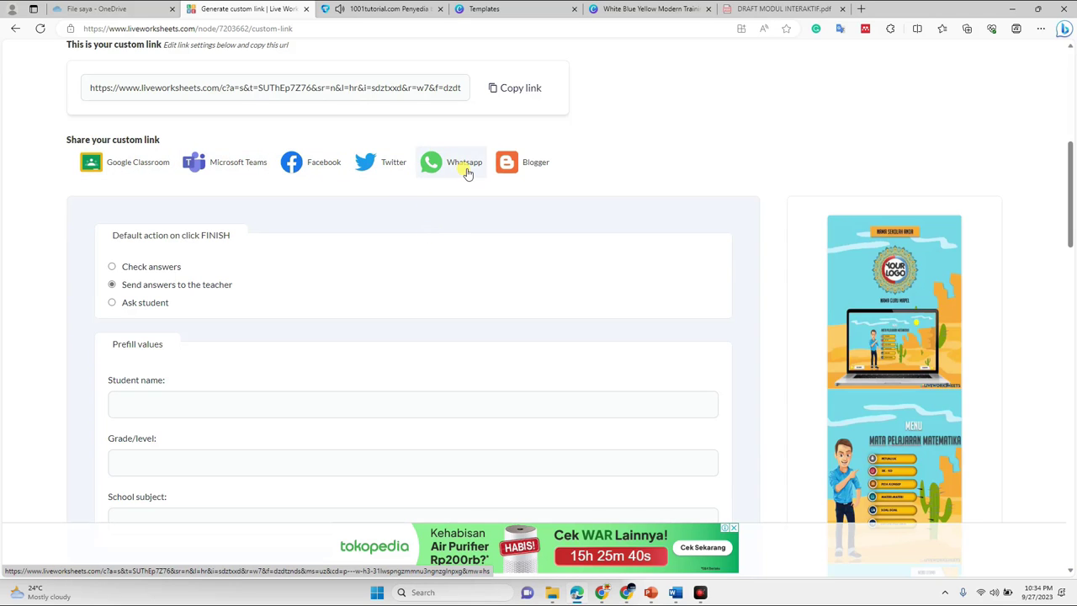
# - Examine the custom link's default FINISH action and the prefill fields for student name, grade/level and school subject
pyautogui.scroll(-1, 151, 210)
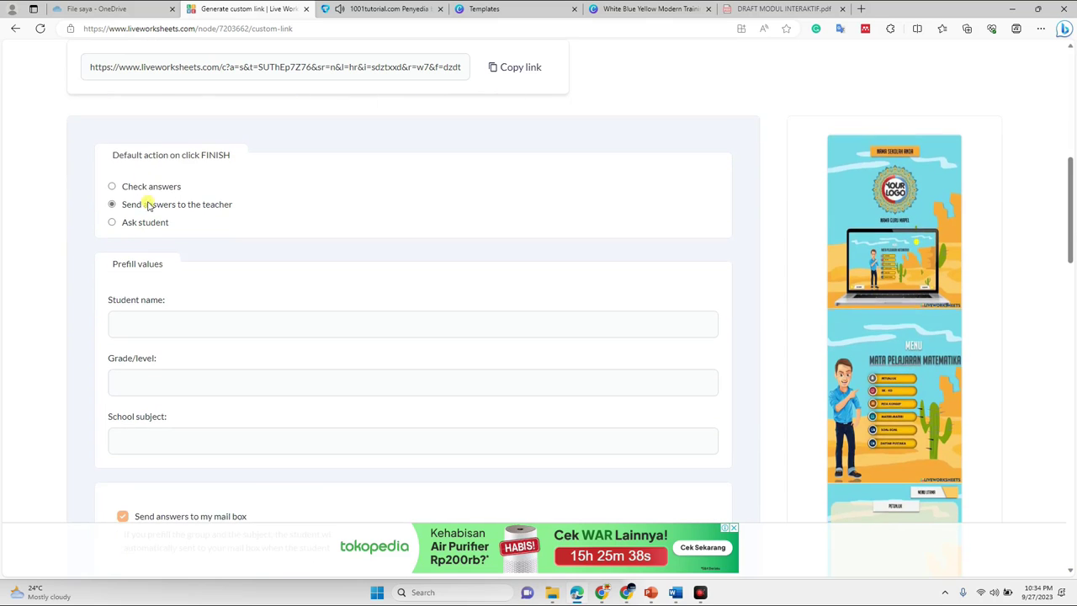
pyautogui.scroll(1, 147, 168)
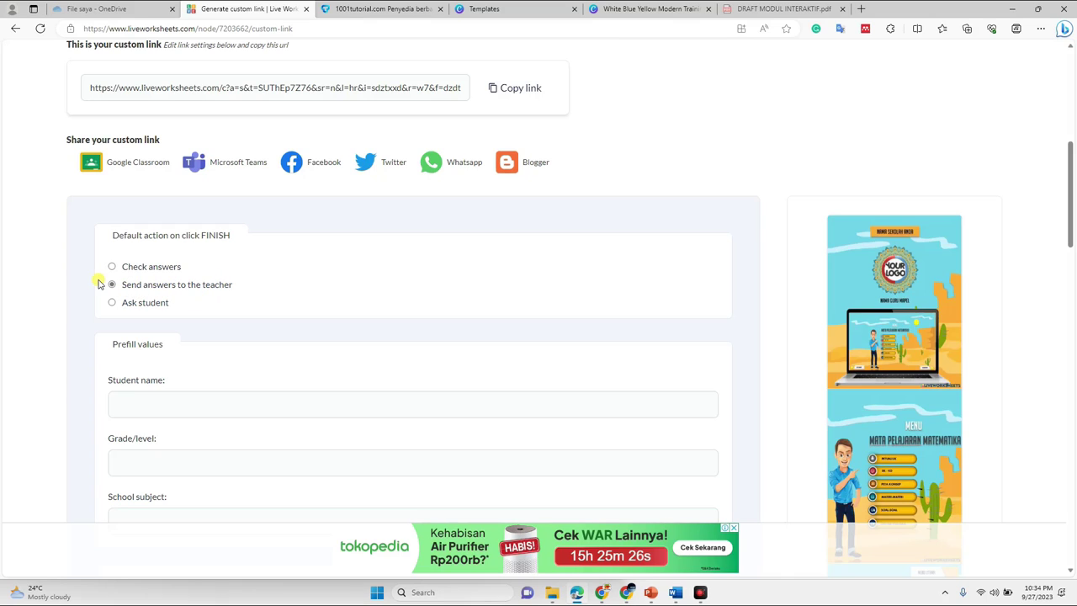
pyautogui.scroll(-3, 126, 278)
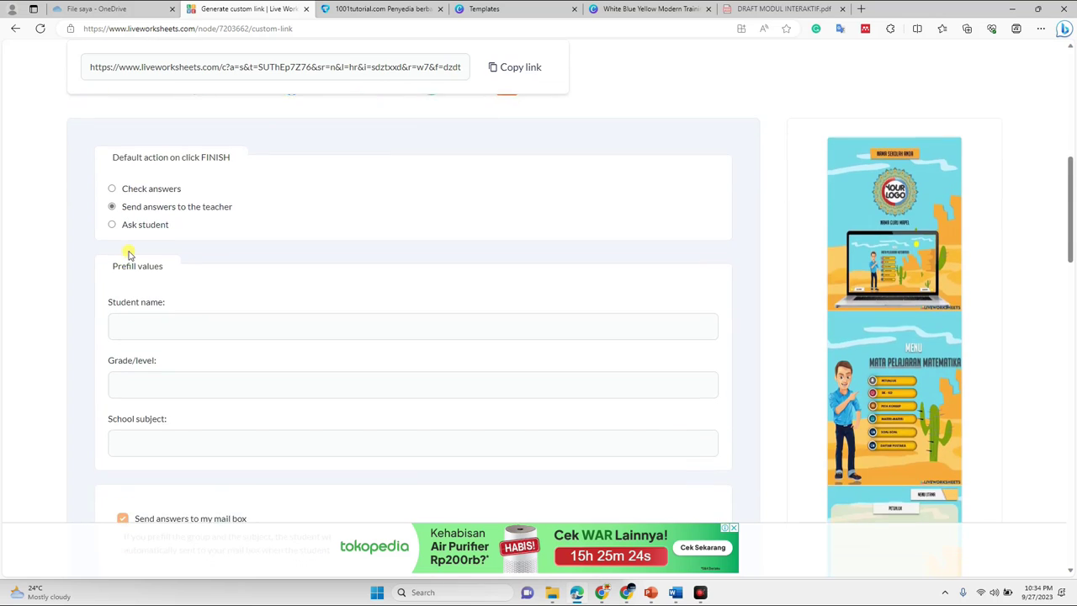
pyautogui.scroll(1, 211, 199)
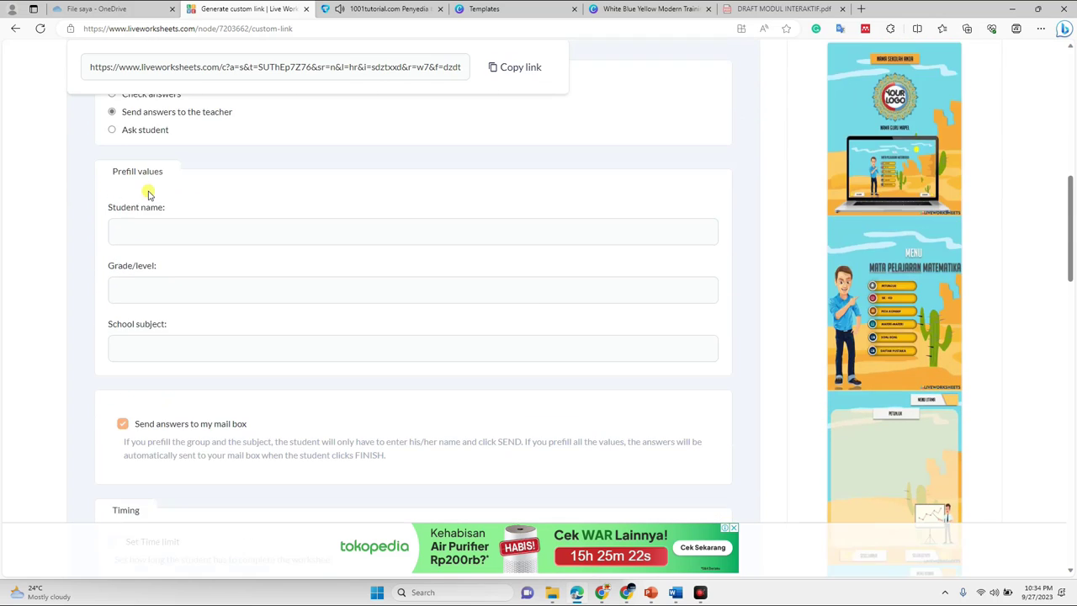
pyautogui.click(144, 246)
pyautogui.press('Tab')
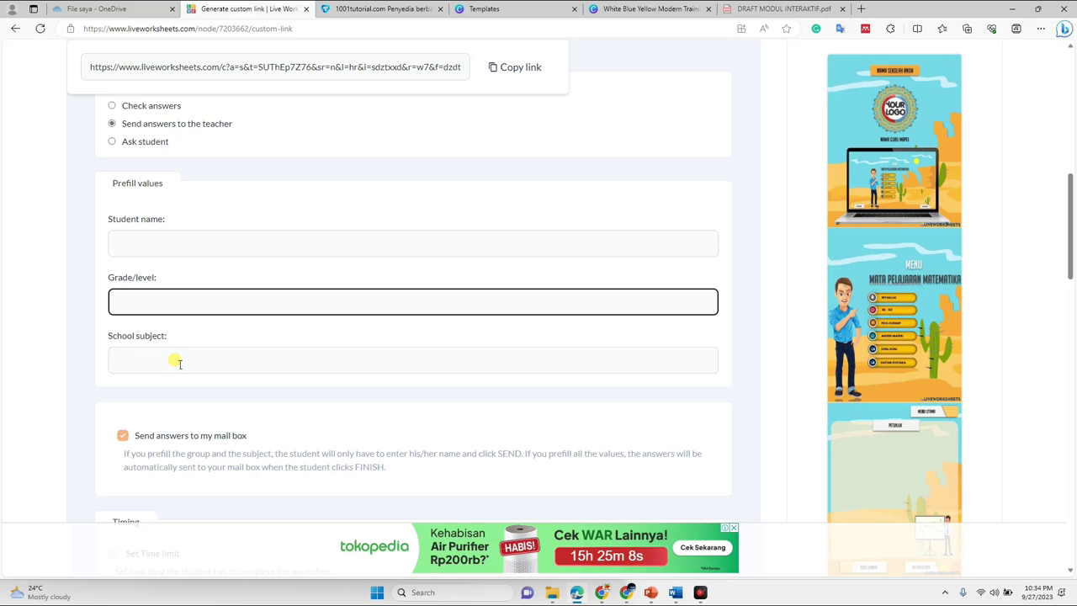
# - Enable the time limit for the custom link and set it to 15 minutes
pyautogui.scroll(-5, 177, 359)
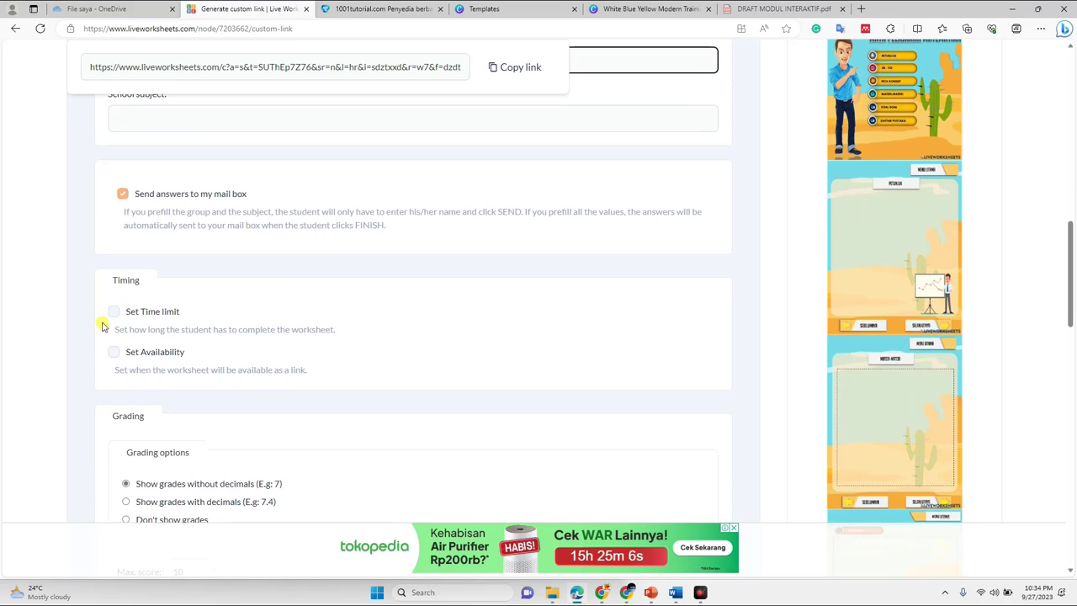
pyautogui.scroll(-4, 115, 321)
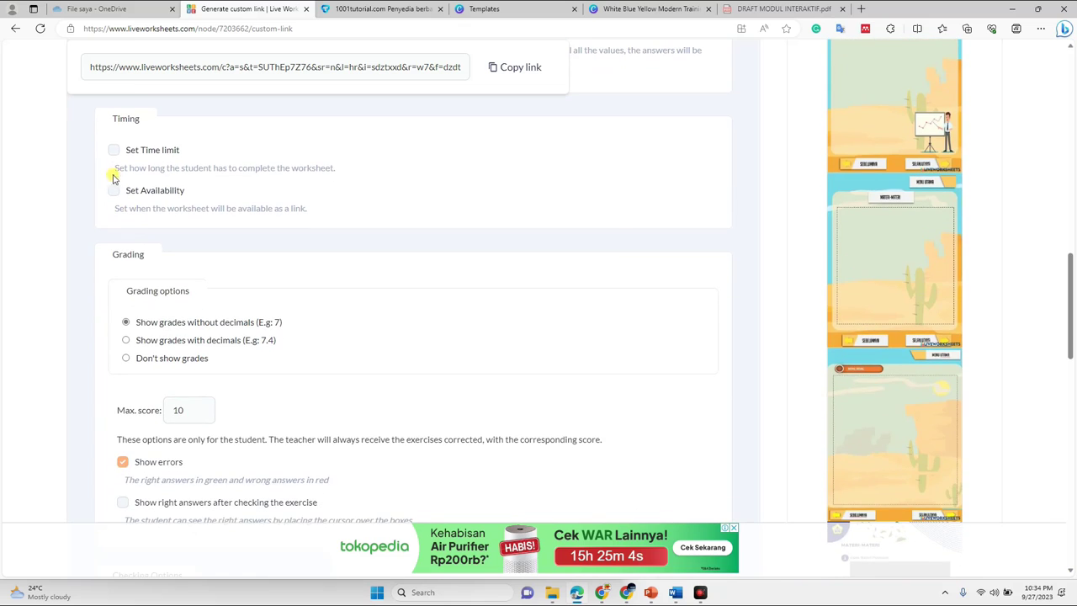
pyautogui.click(113, 158)
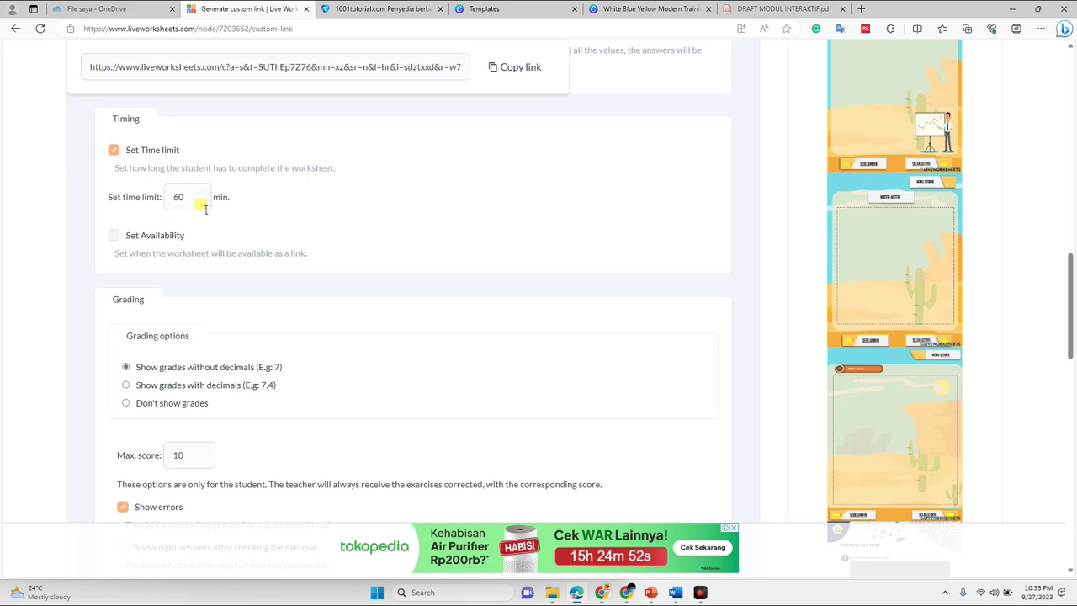
pyautogui.moveTo(185, 203); pyautogui.dragTo(166, 205)
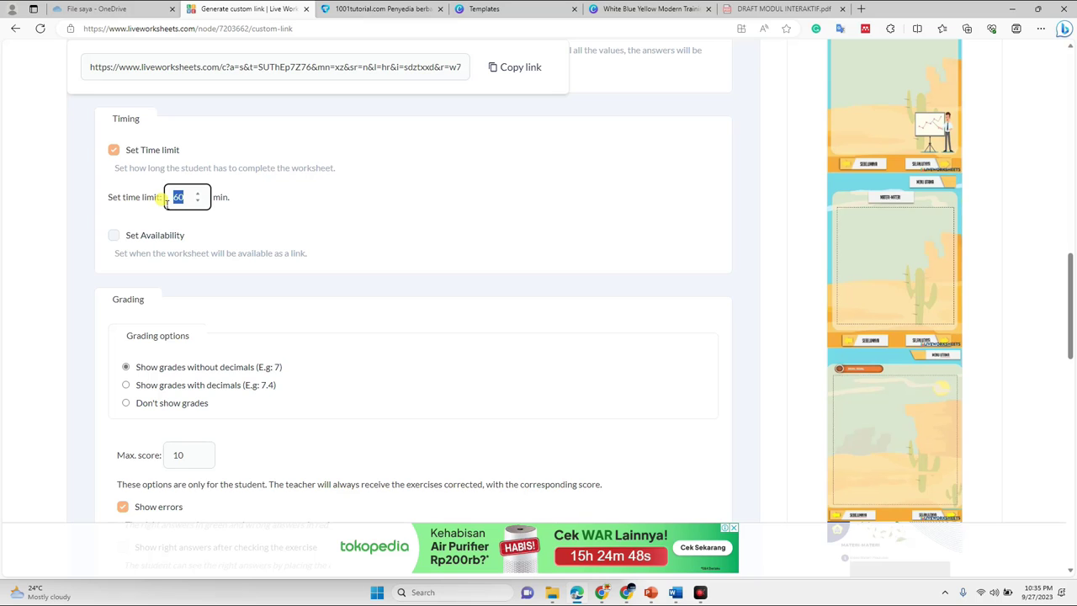
pyautogui.click(263, 205)
# - Set the custom link's grading to show grades with decimals and a maximum score of 100
pyautogui.scroll(-1, 180, 240)
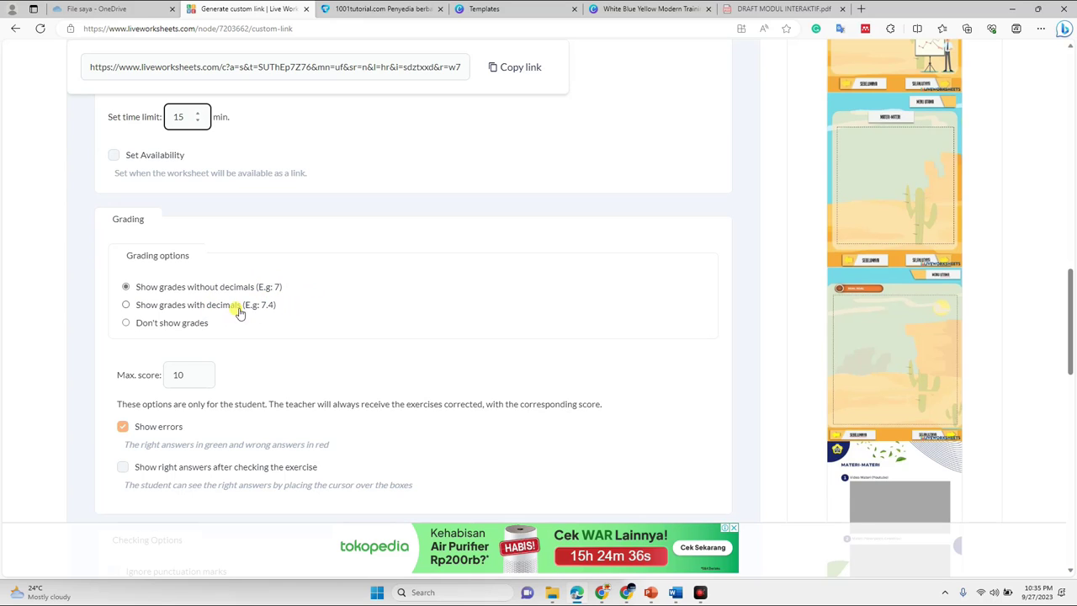
pyautogui.click(126, 305)
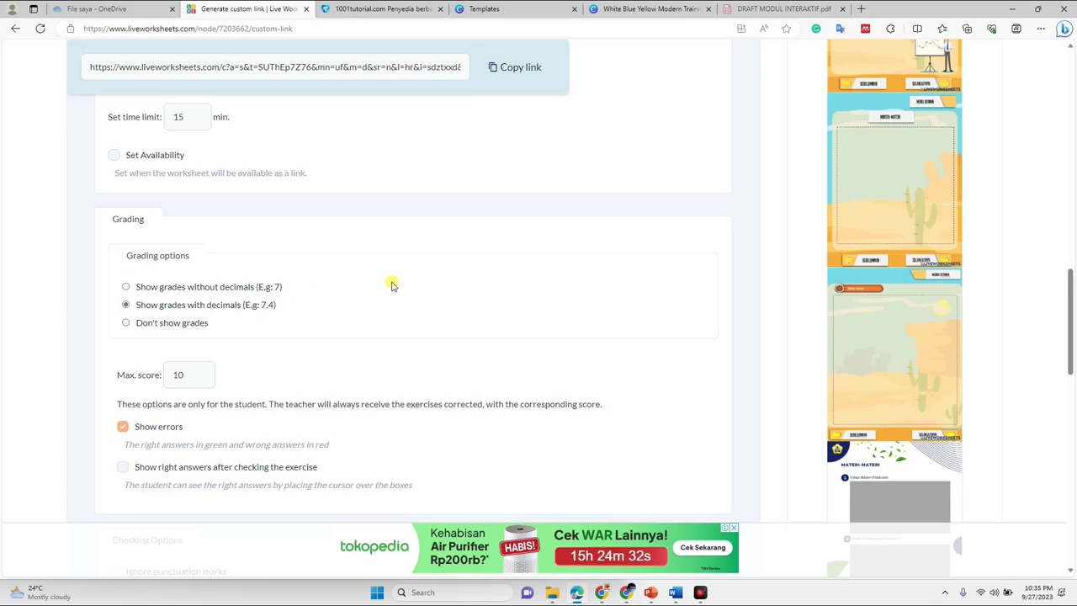
pyautogui.scroll(-1, 370, 285)
pyautogui.click(192, 299)
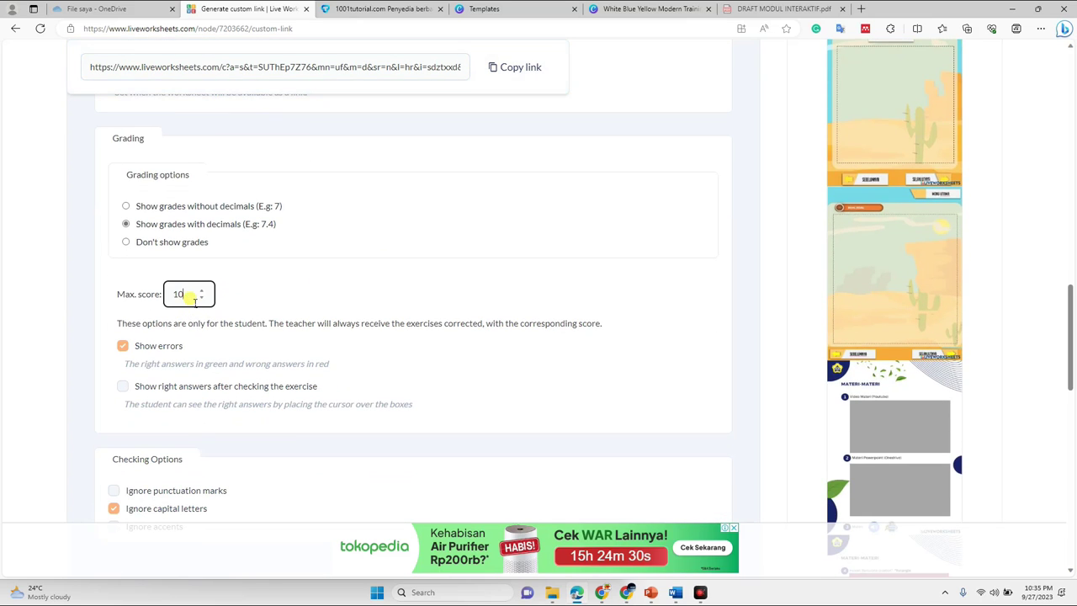
pyautogui.write('0')
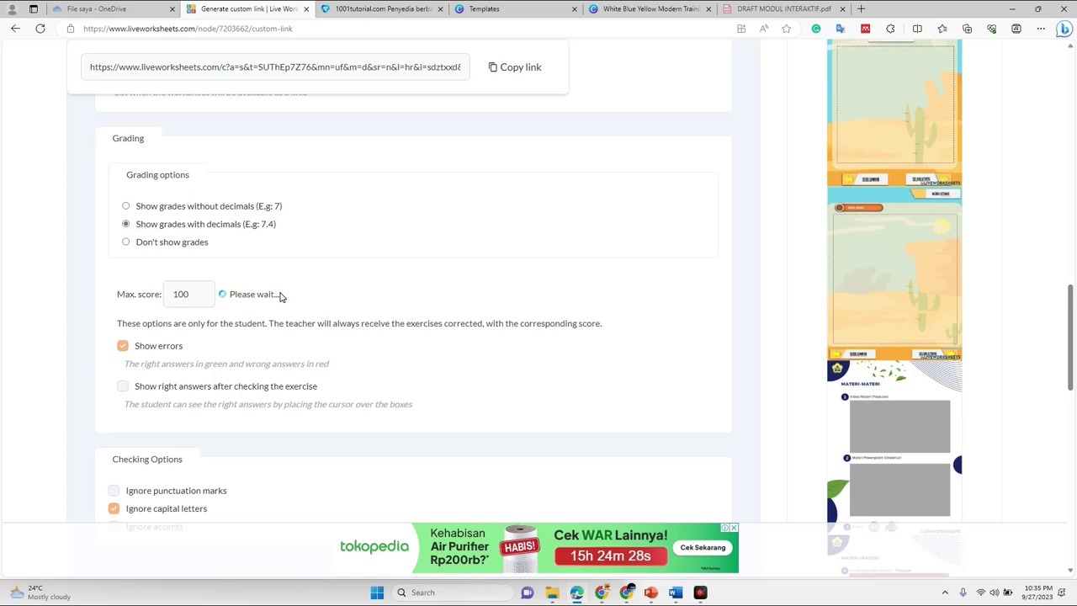
# - Review the custom link's error display, checking options and other settings, and copy the link
pyautogui.scroll(-2, 185, 291)
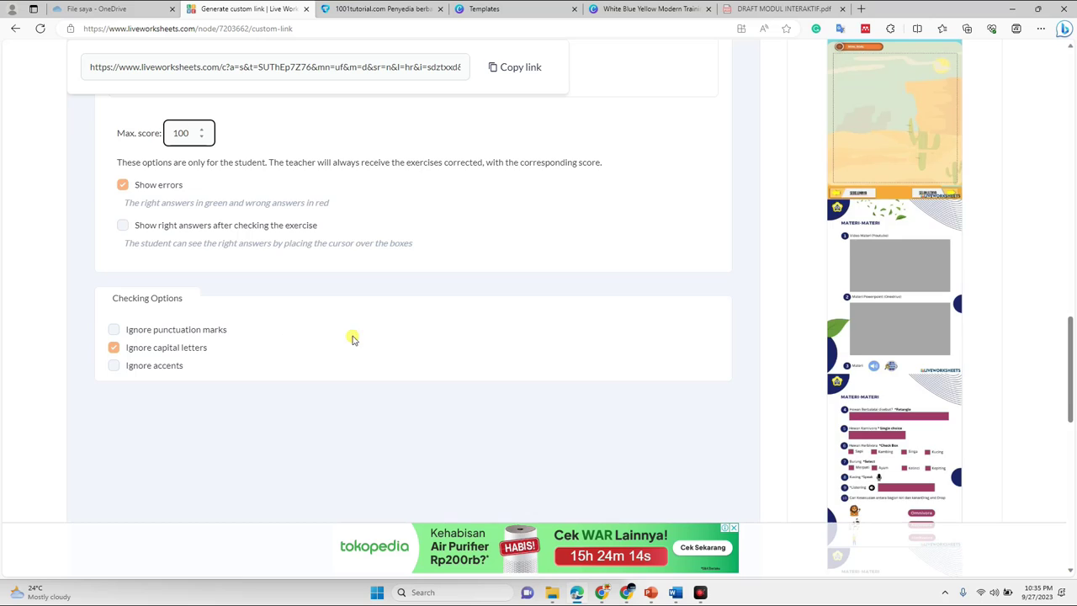
pyautogui.scroll(1, 351, 339)
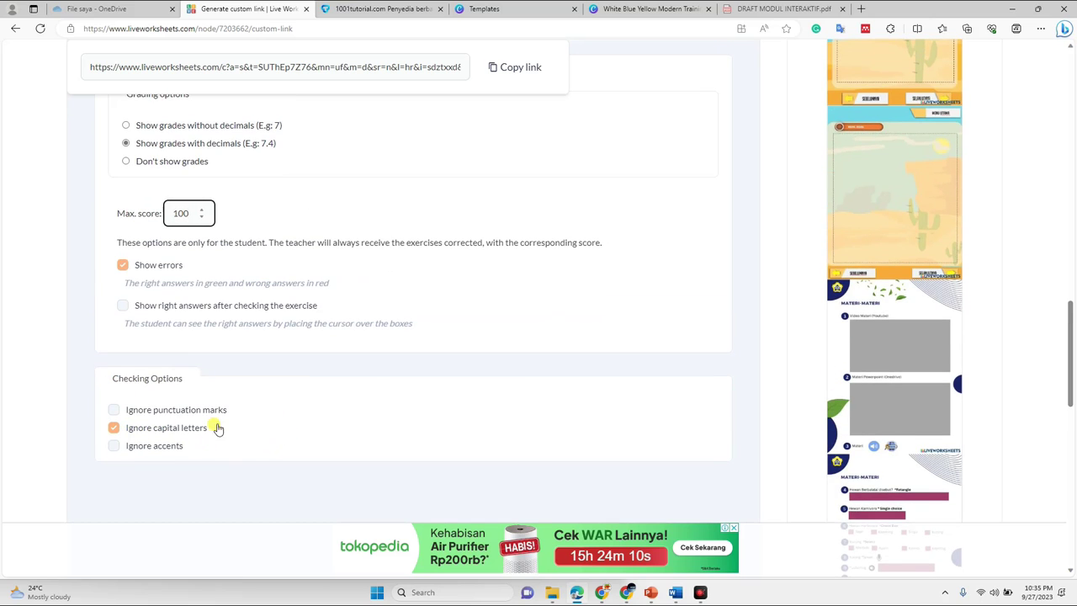
pyautogui.scroll(4, 452, 365)
pyautogui.scroll(10, 473, 344)
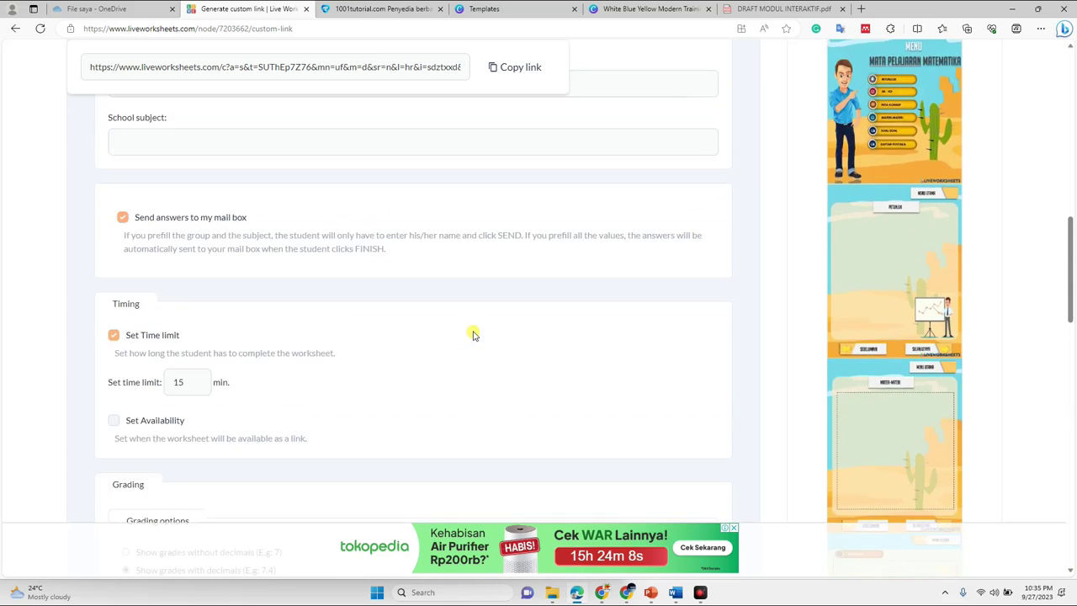
pyautogui.scroll(-1, 472, 320)
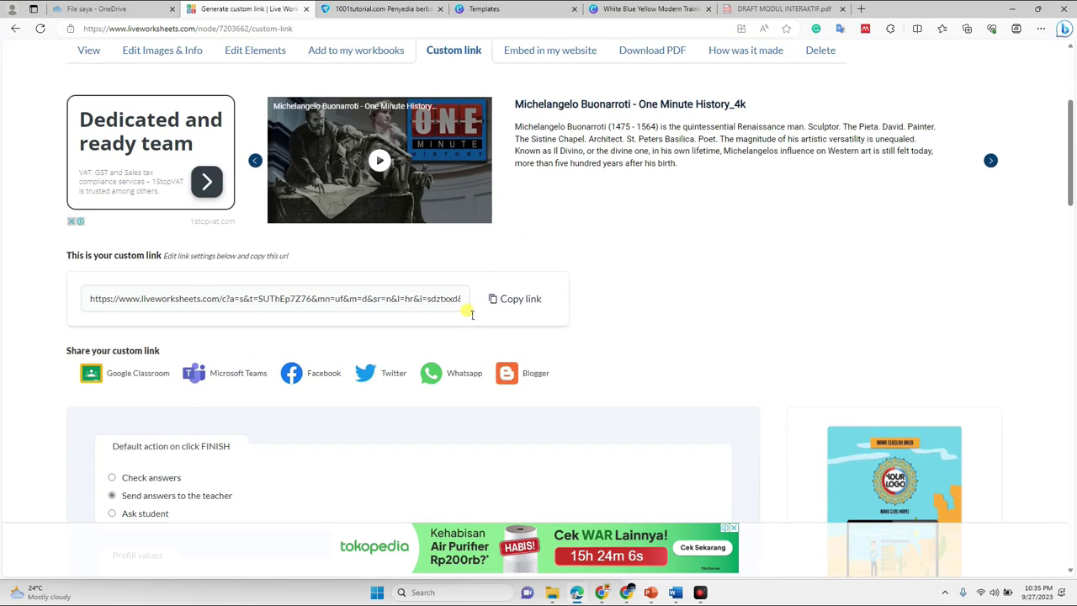
pyautogui.scroll(-4, 173, 378)
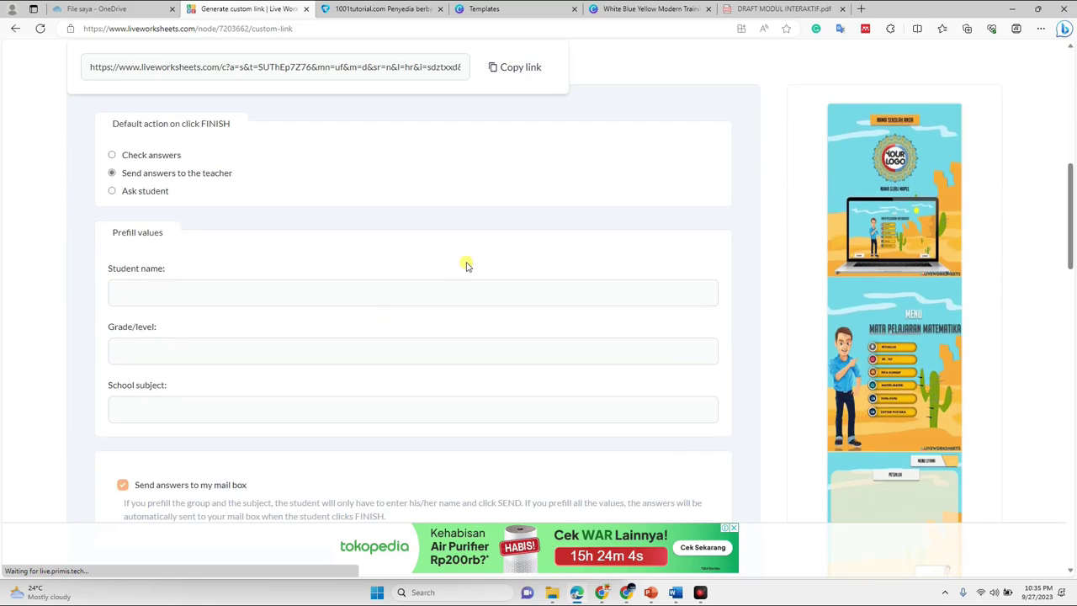
pyautogui.scroll(4, 484, 255)
pyautogui.scroll(1, 501, 249)
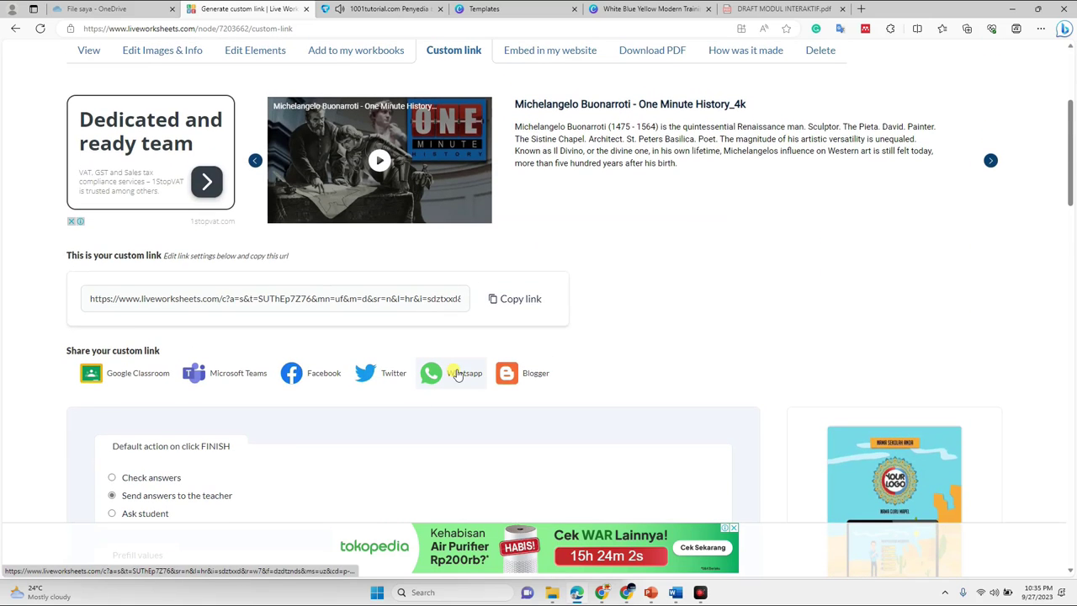
pyautogui.click(524, 302)
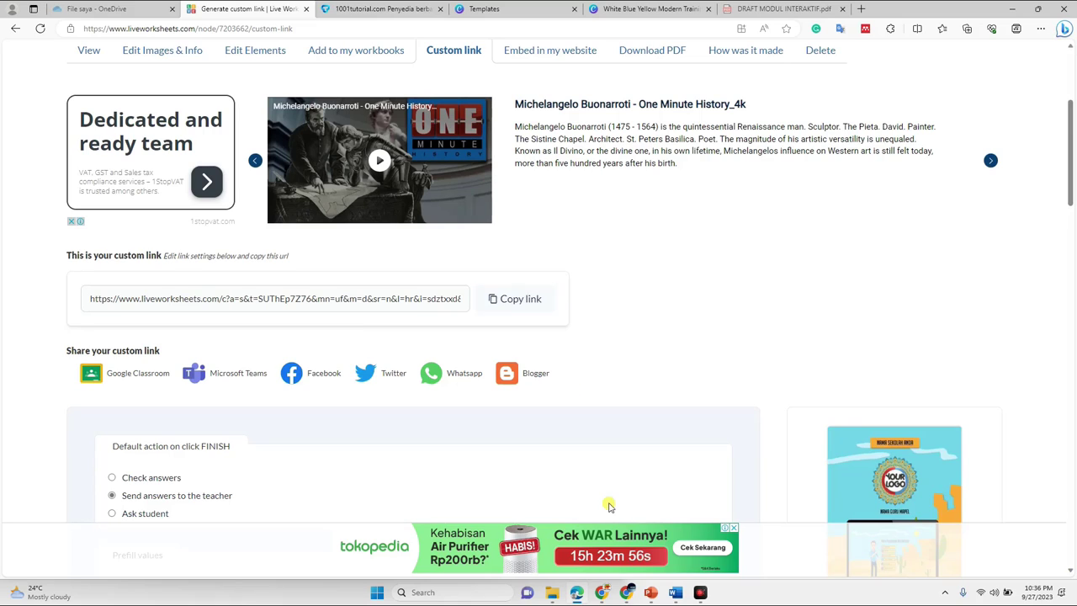
# - Switch to Google Chrome and open the copied custom link in a new tab
pyautogui.click(860, 12)
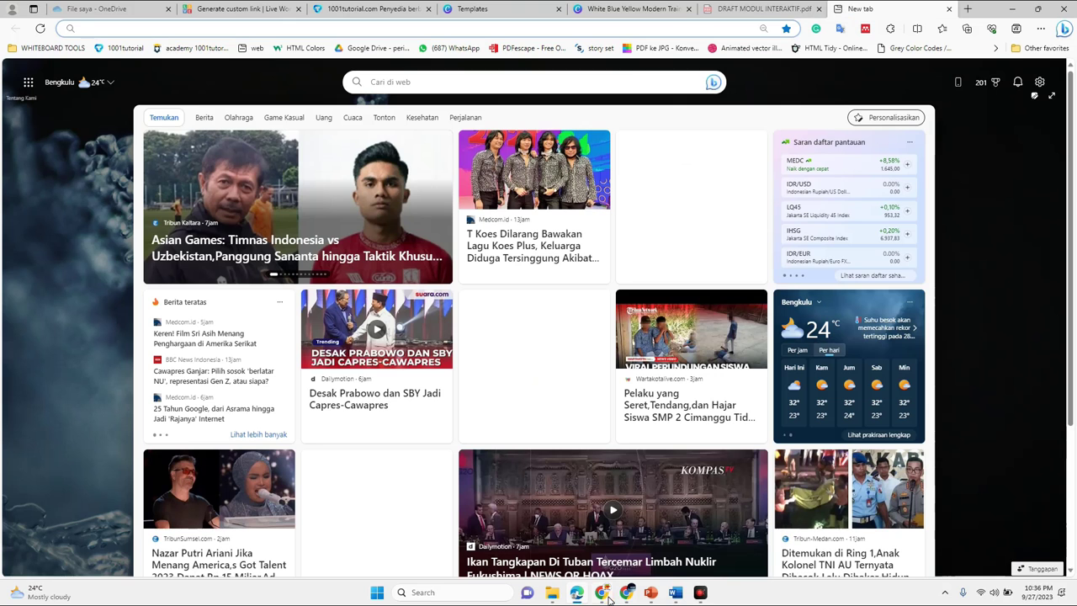
pyautogui.click(602, 592)
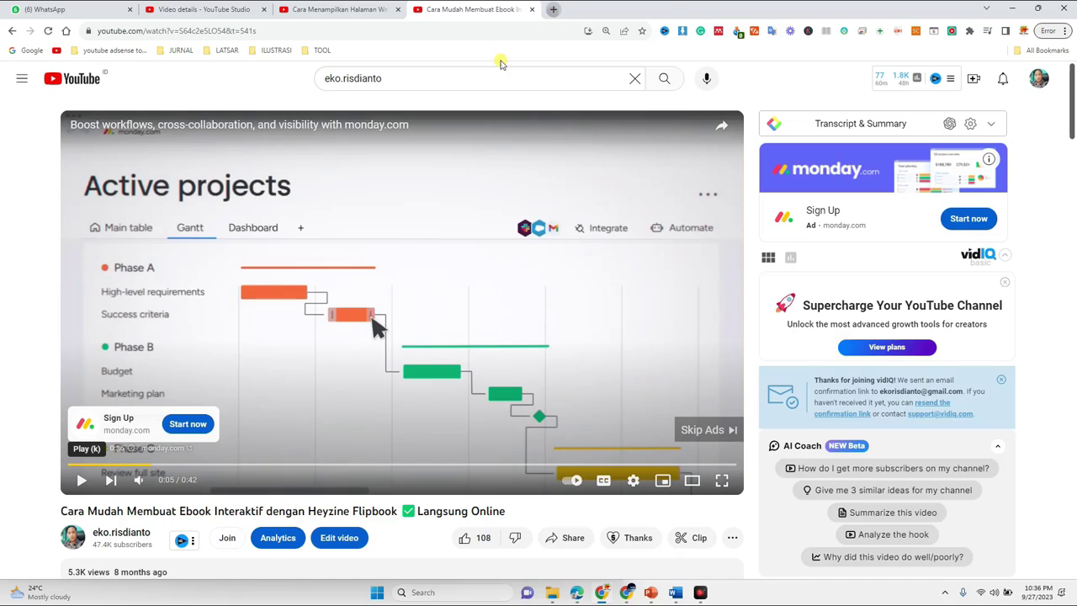
pyautogui.hotkey('ctrl', 't')
pyautogui.click(474, 37)
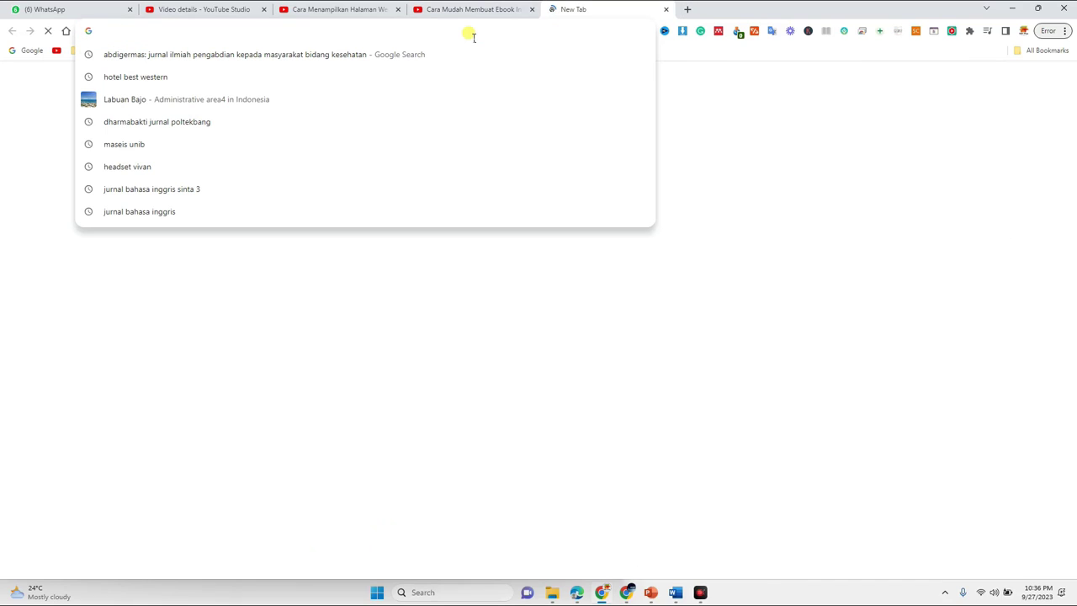
pyautogui.write('https://www.liveworksheets.com/c?a=s&t=SUThEp7Z76&mn=uf&m=d&sr=n&l=hr&i=sdztxxd&r=w7&f=dzdtznds&ms=uzz&cd=p---w-h3-31xenlwspngzmmnu3ngnzglnpxgg&mw=hs')
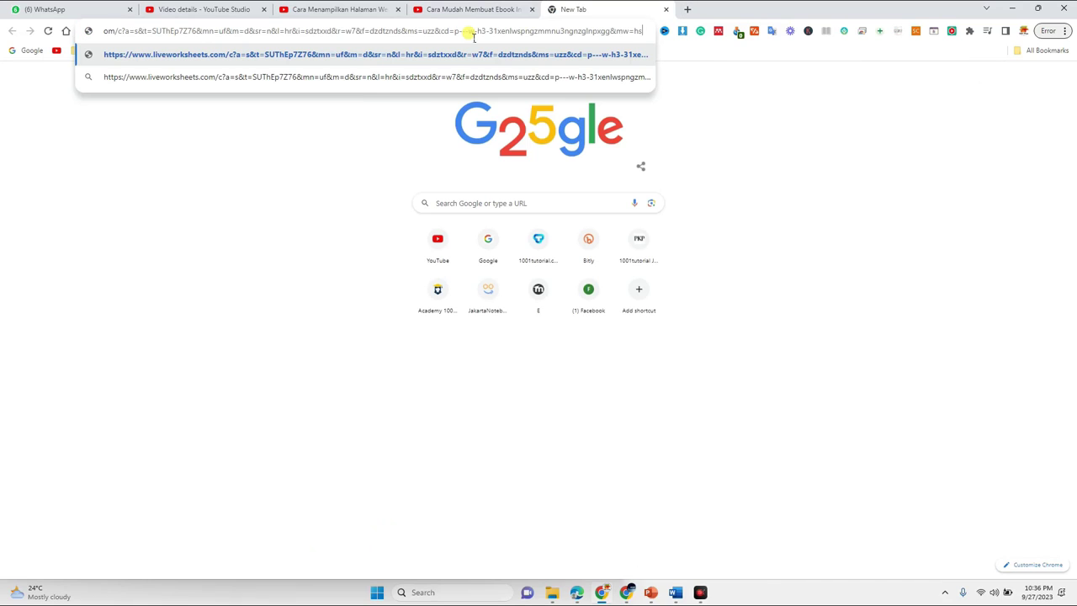
pyautogui.press('Return')
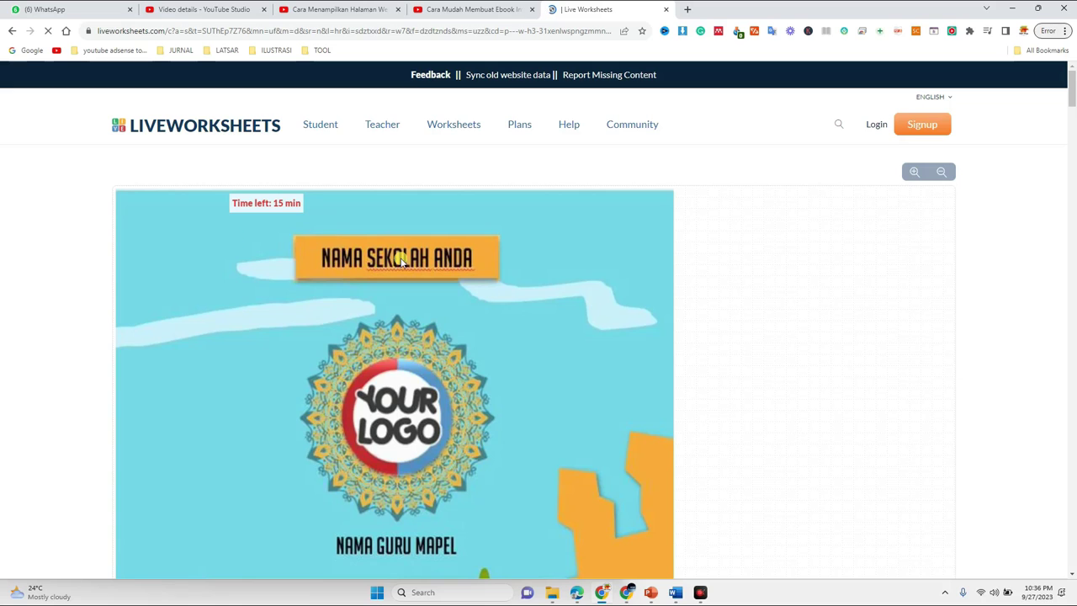
# - Review the student worksheet from the cover to the YouTube and PowerPoint items, and test the item 3 audio
pyautogui.scroll(-5, 412, 298)
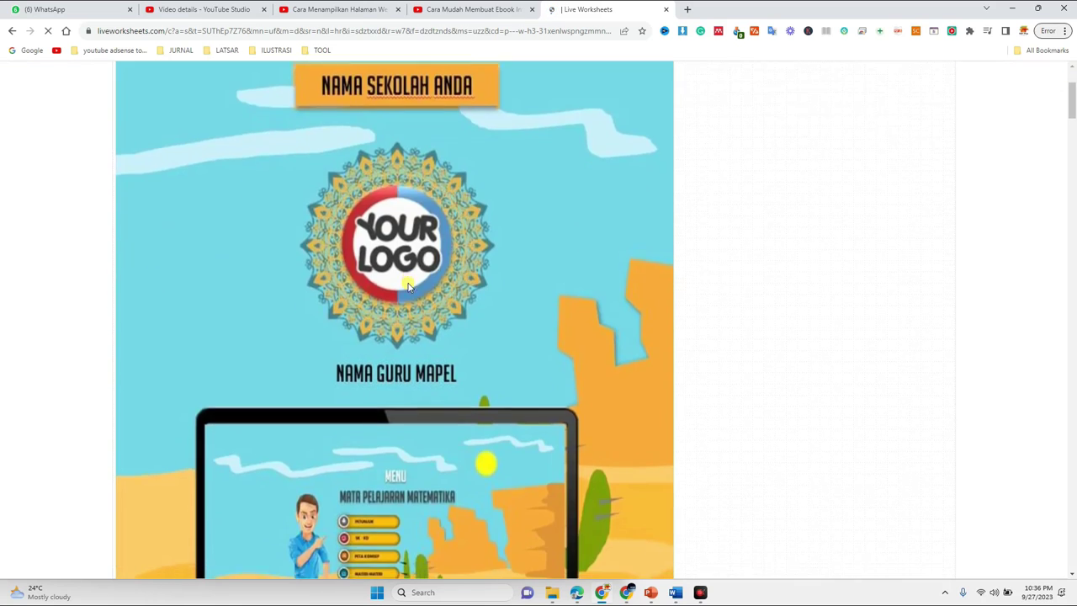
pyautogui.scroll(-15, 406, 292)
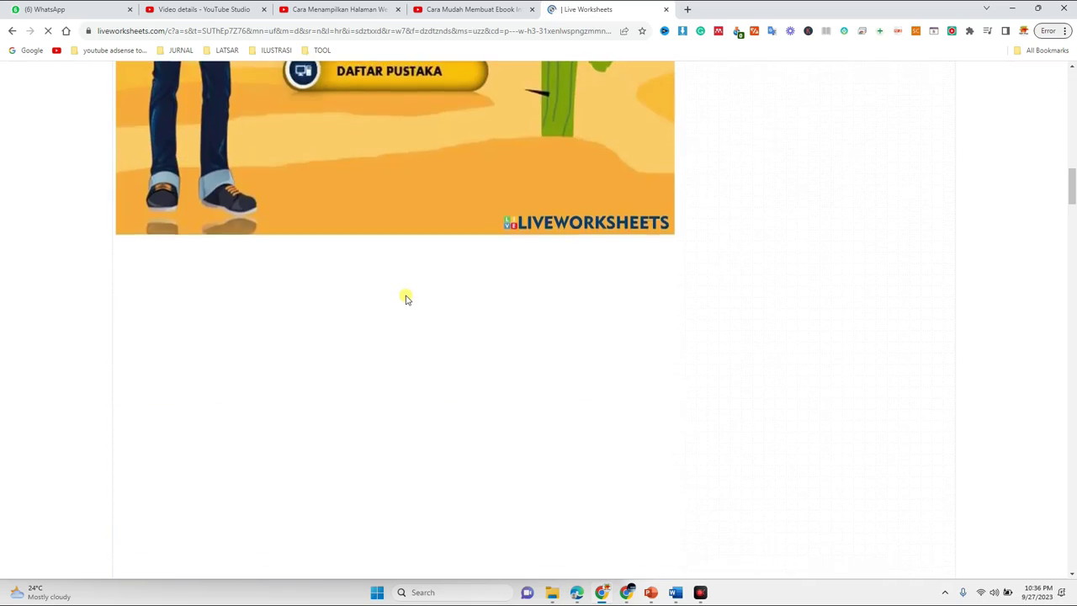
pyautogui.scroll(-10, 394, 310)
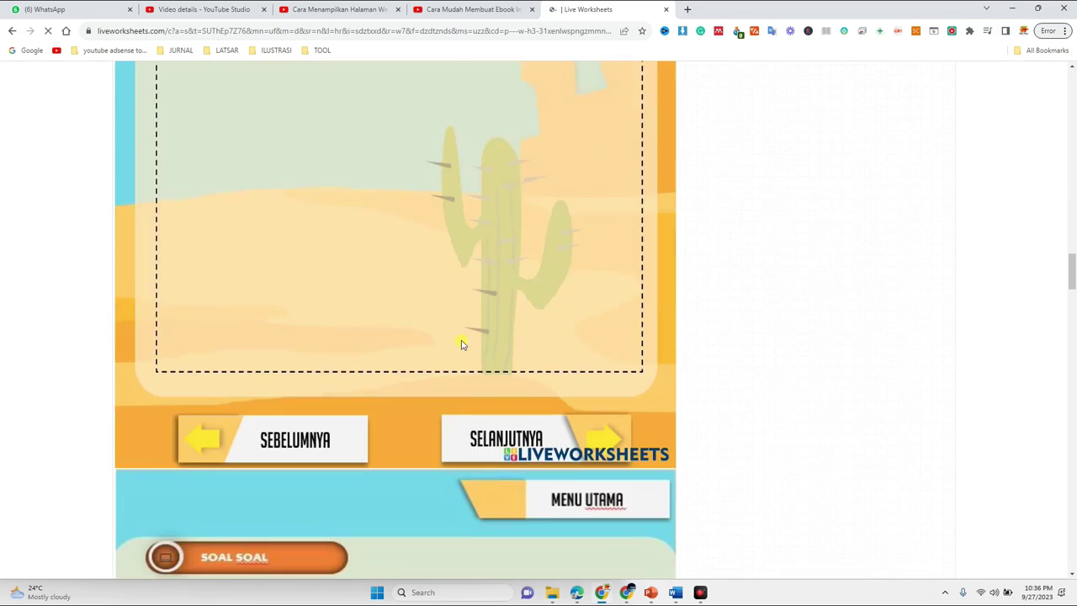
pyautogui.scroll(-10, 451, 345)
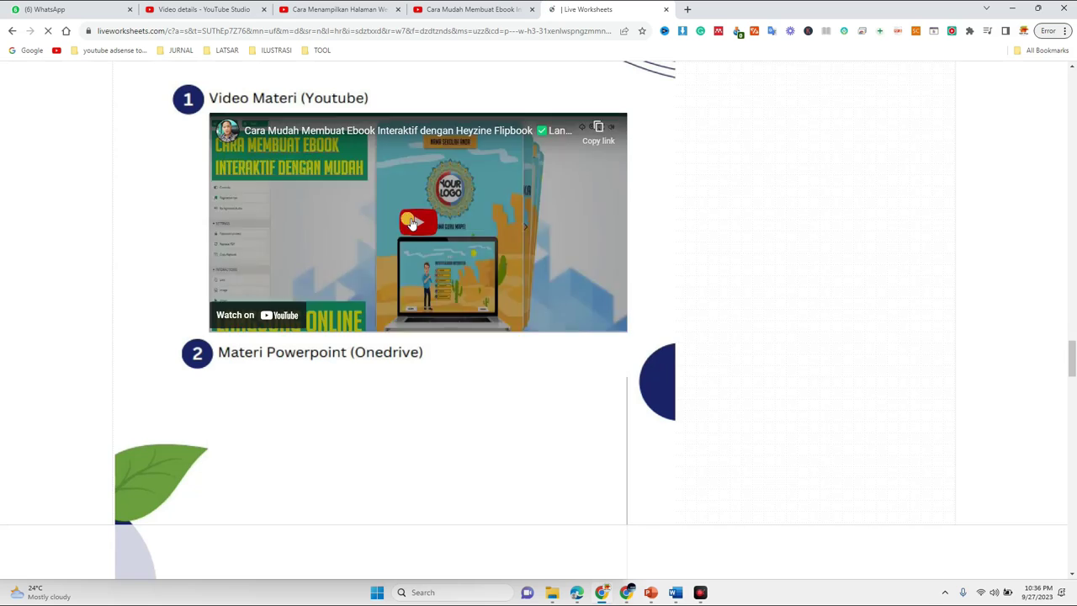
pyautogui.scroll(-2, 374, 239)
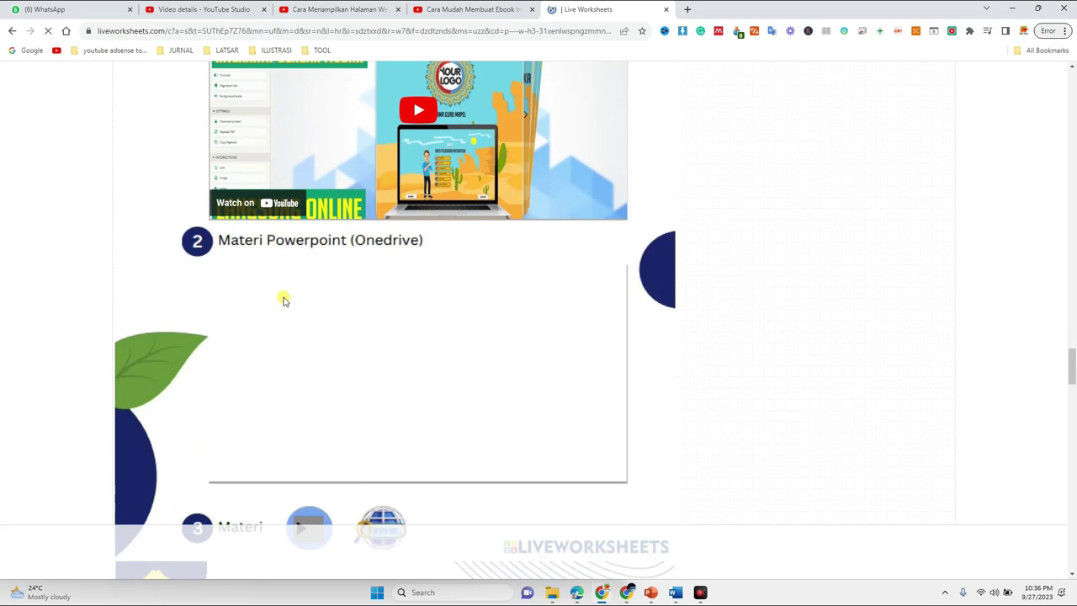
pyautogui.scroll(-2, 351, 303)
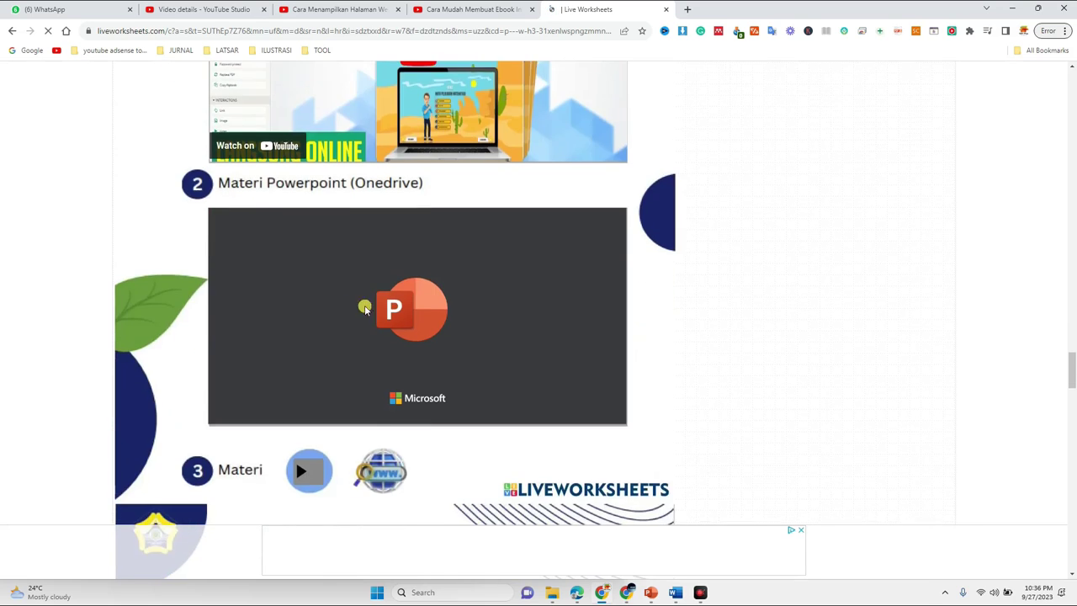
pyautogui.scroll(-2, 384, 300)
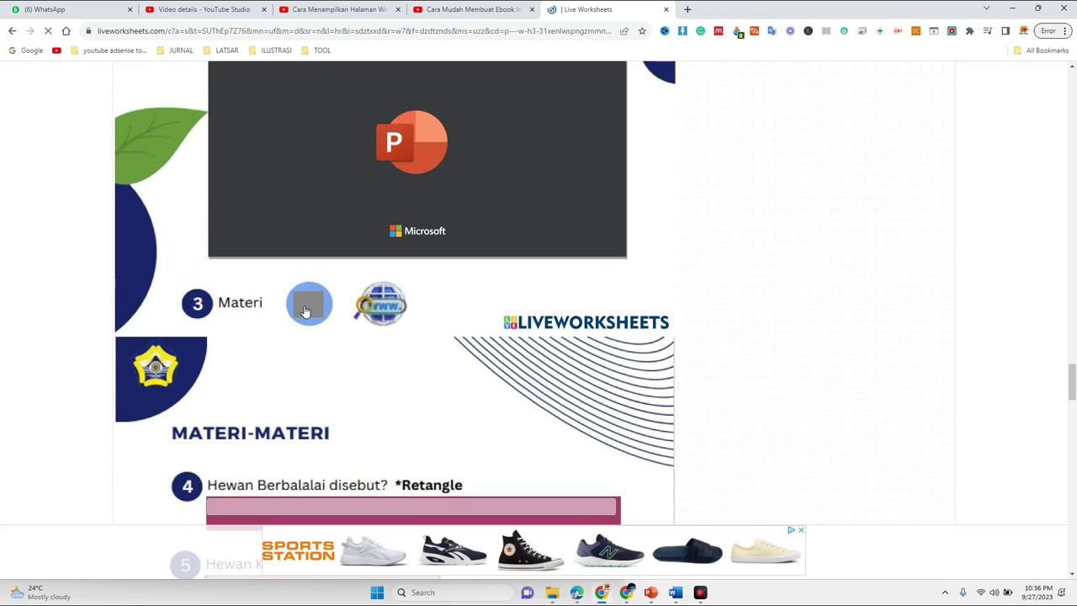
pyautogui.click(305, 308)
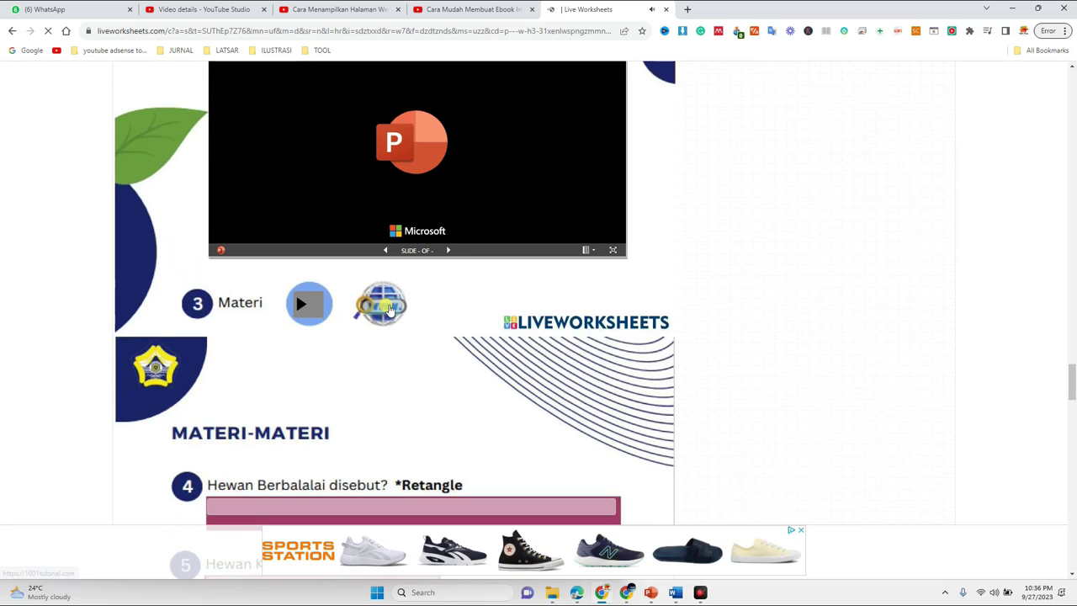
# - Answer item 4 with "Gajah" and choose "Harimau" as the carnivore in item 5
pyautogui.scroll(-2, 389, 310)
pyautogui.click(353, 394)
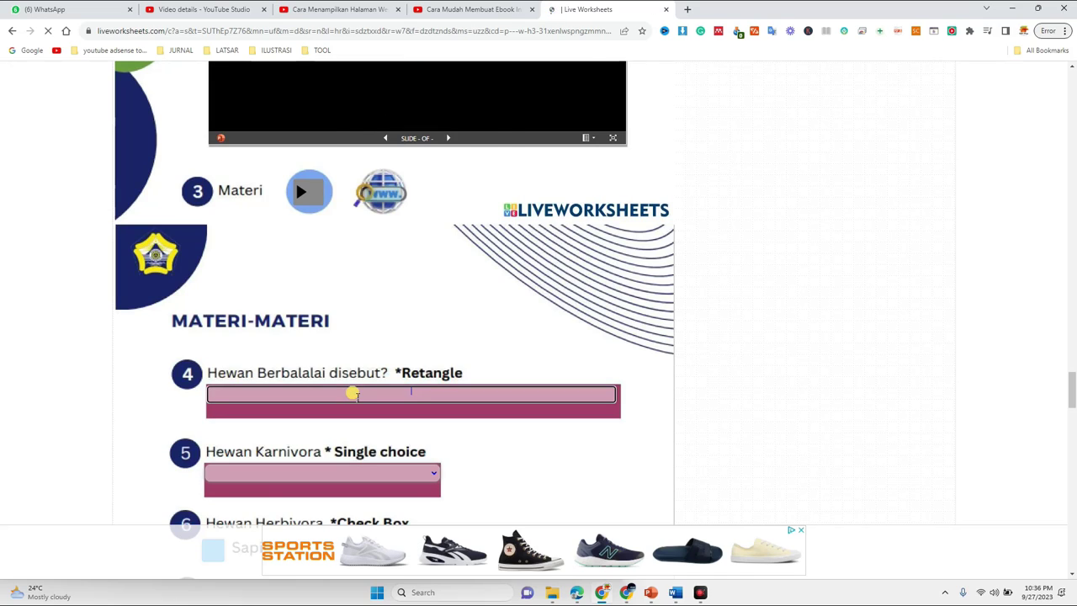
pyautogui.write('Gajah')
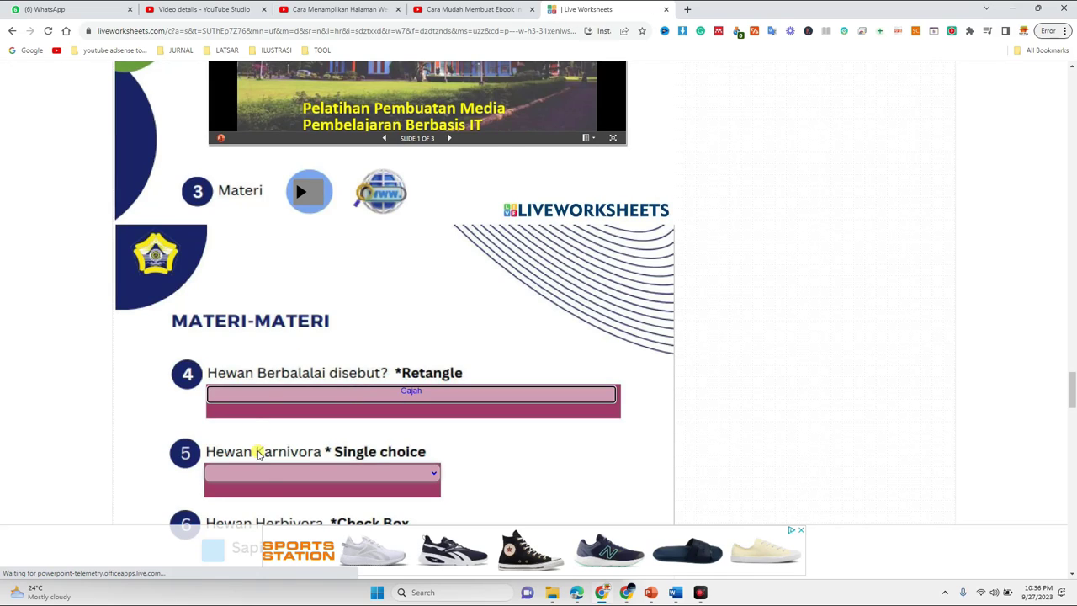
pyautogui.click(272, 477)
pyautogui.scroll(-2, 331, 440)
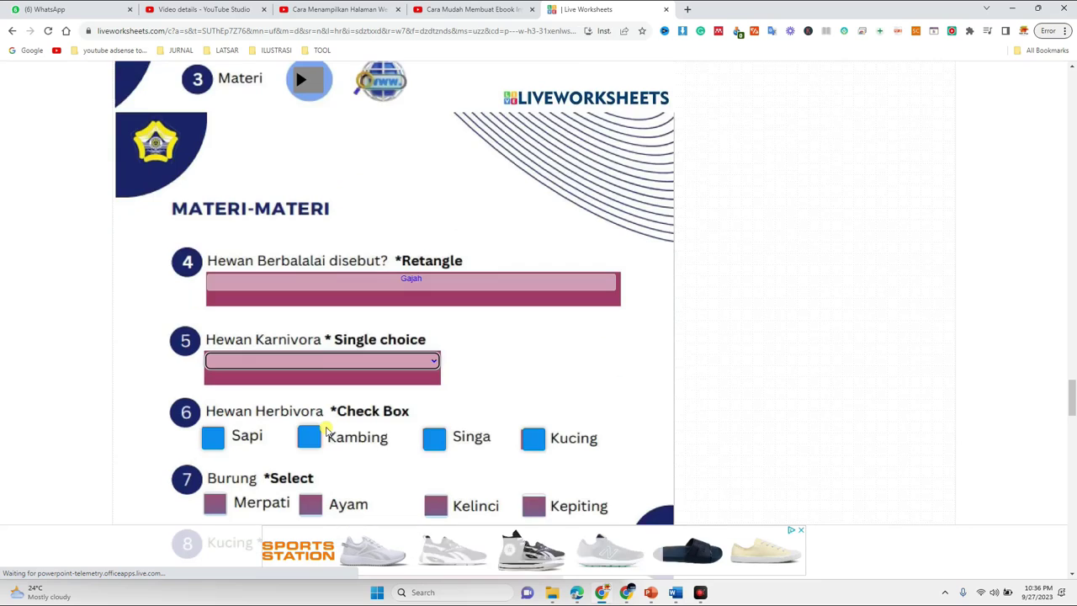
pyautogui.click(320, 363)
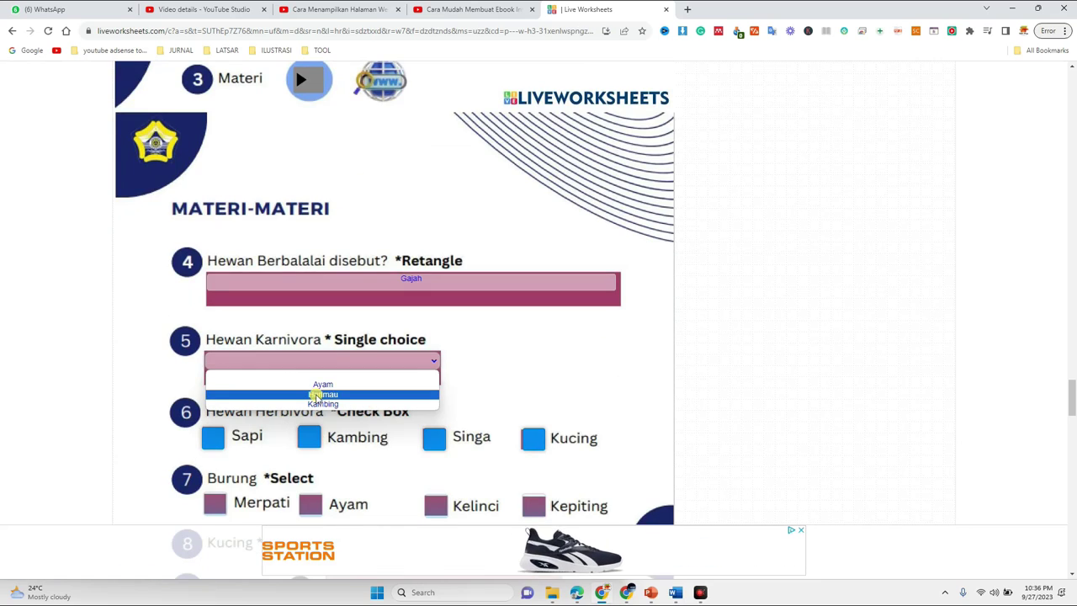
pyautogui.click(325, 393)
# - Mark Sapi and Kambing as the herbivores in item 6 and select Merpati as the bird in item 7
pyautogui.click(217, 443)
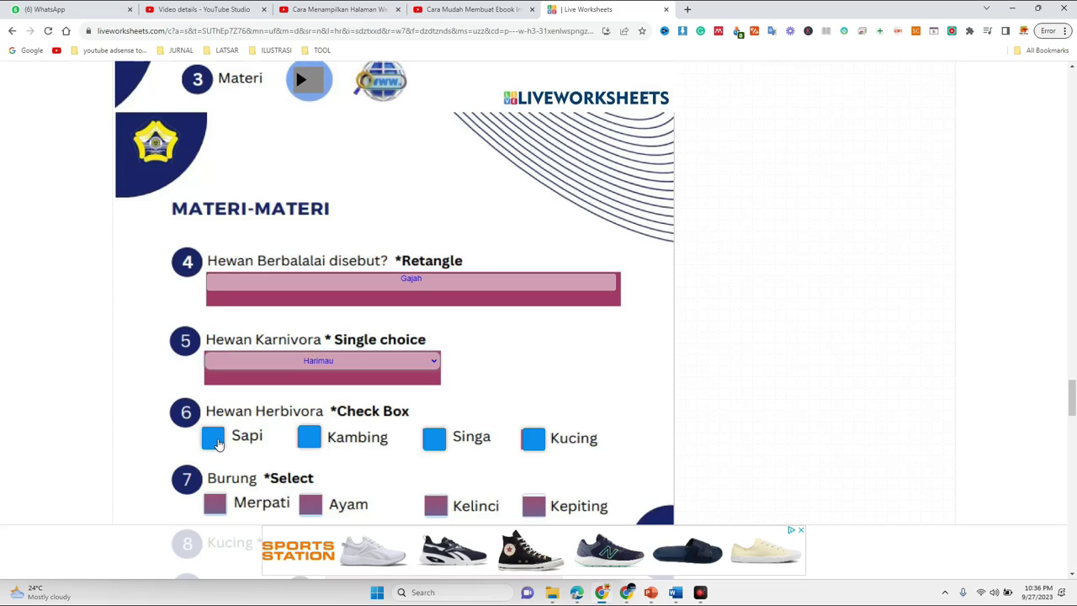
pyautogui.click(309, 438)
pyautogui.scroll(-2, 348, 413)
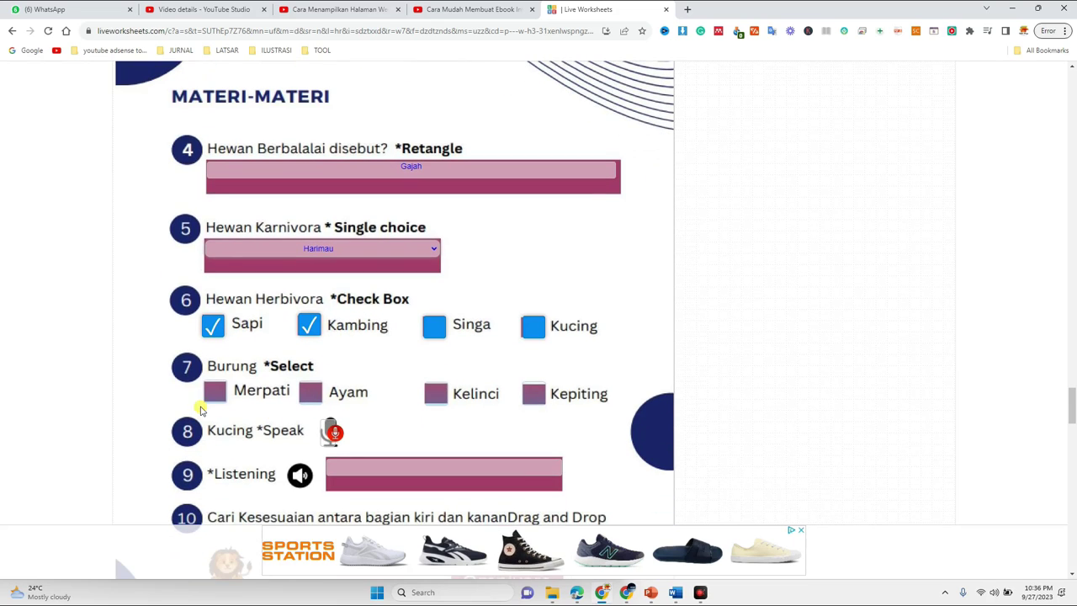
pyautogui.click(215, 392)
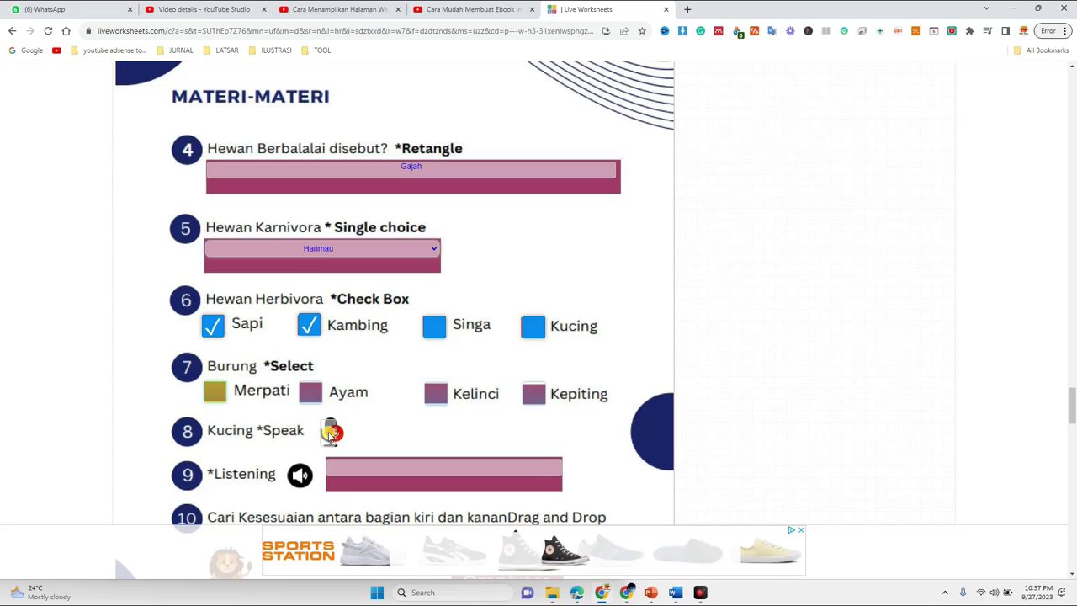
# - Record the spoken answer for the item 8 "Kucing" speaking question
pyautogui.click(491, 441)
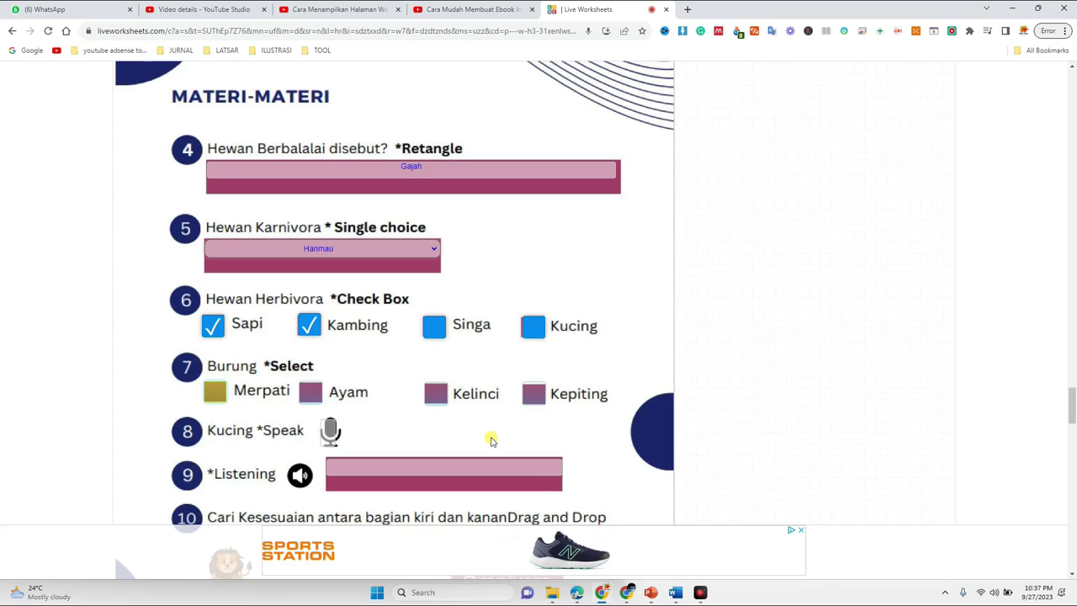
pyautogui.click(332, 431)
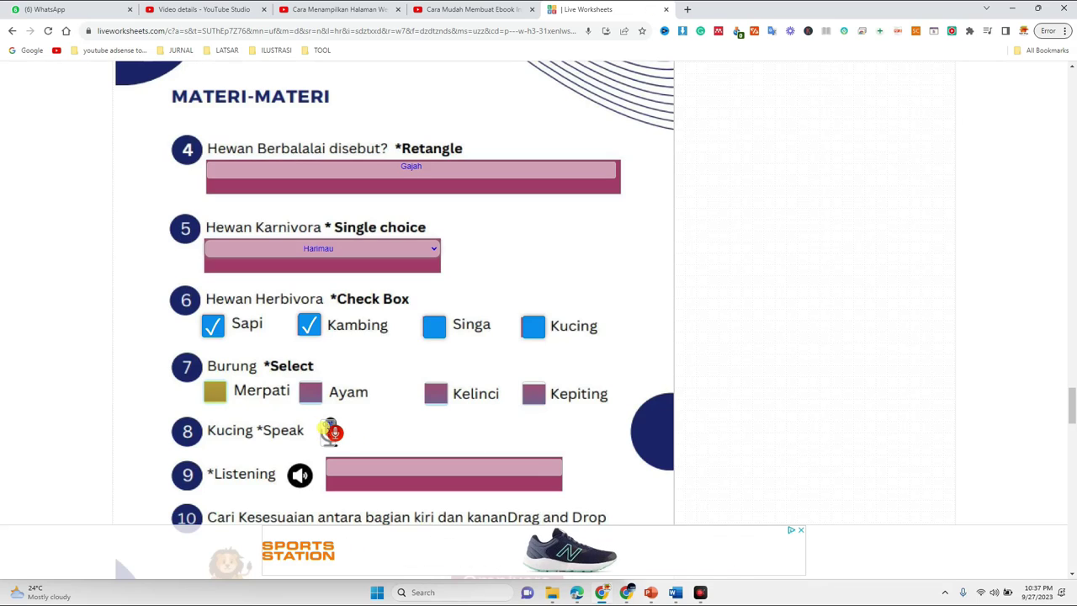
pyautogui.scroll(-1, 387, 412)
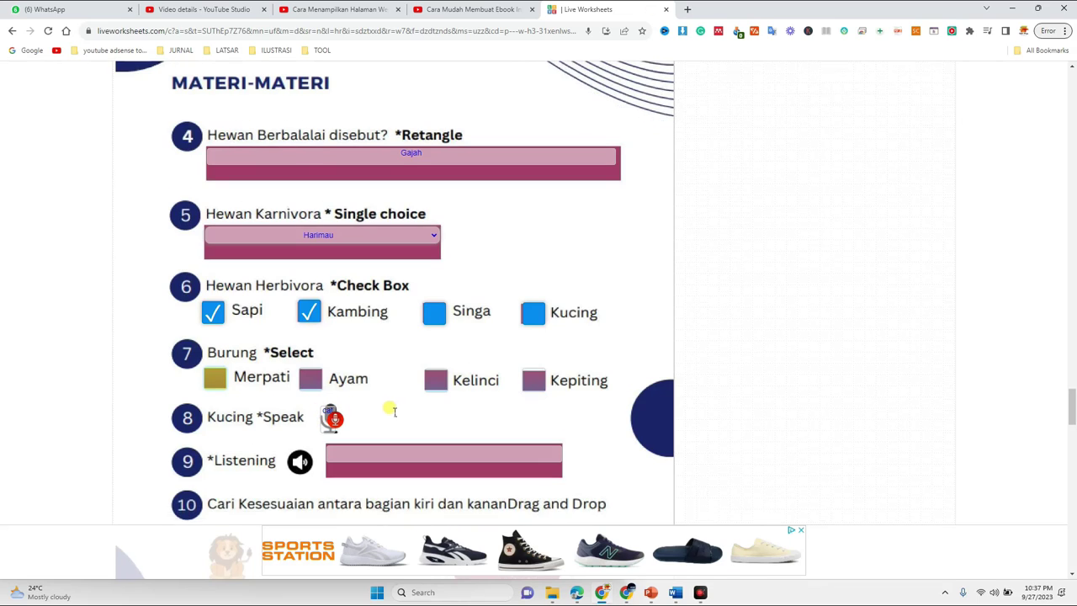
pyautogui.scroll(-1, 286, 391)
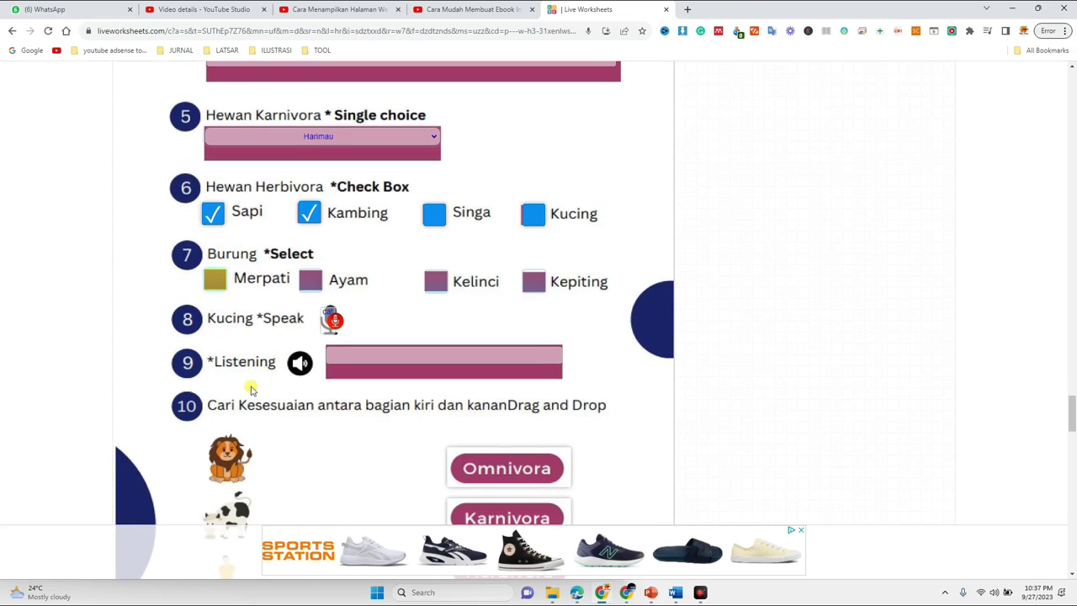
# - Play the item 9 listening audio and answer it with "Burung"
pyautogui.click(300, 368)
pyautogui.click(404, 359)
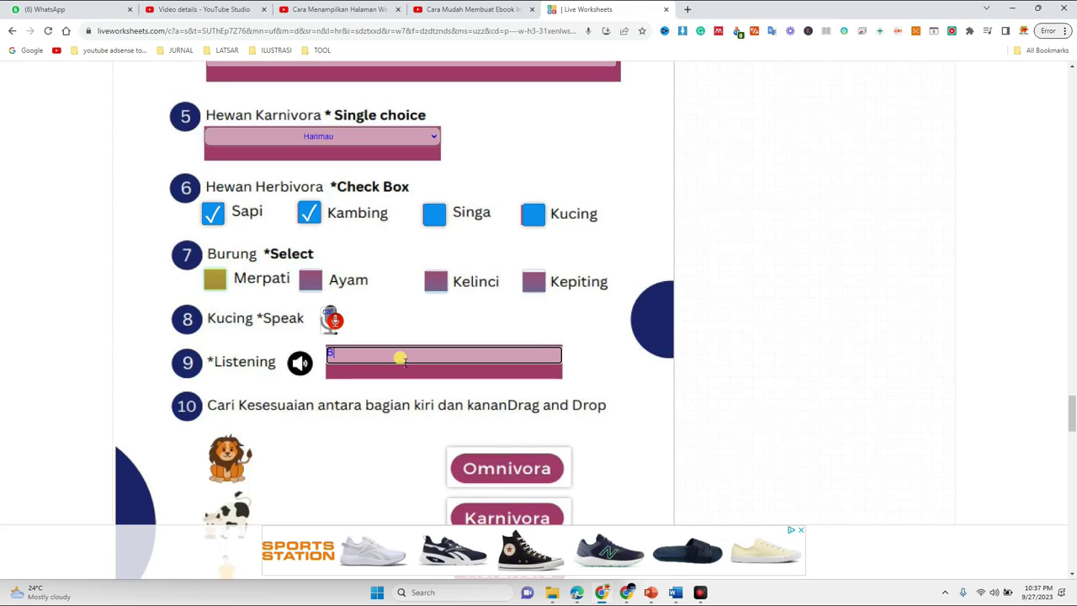
pyautogui.scroll(-2, 404, 359)
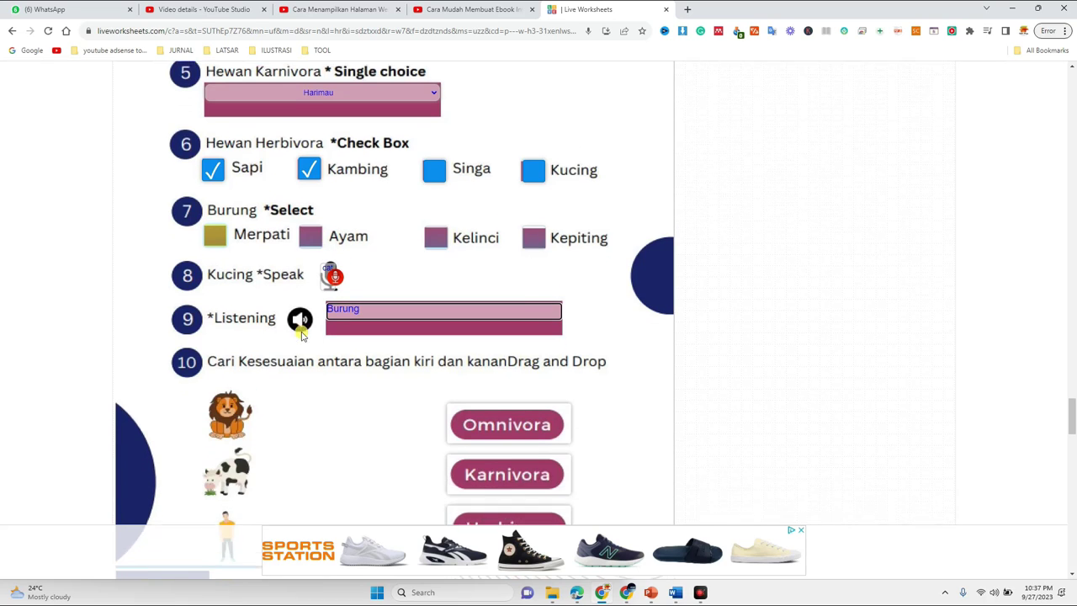
# - Match the item 10 labels to the pictures: Omnivora on the person, Karnivora on the lion, and Herbivora on the cow
pyautogui.moveTo(504, 351); pyautogui.dragTo(262, 460)
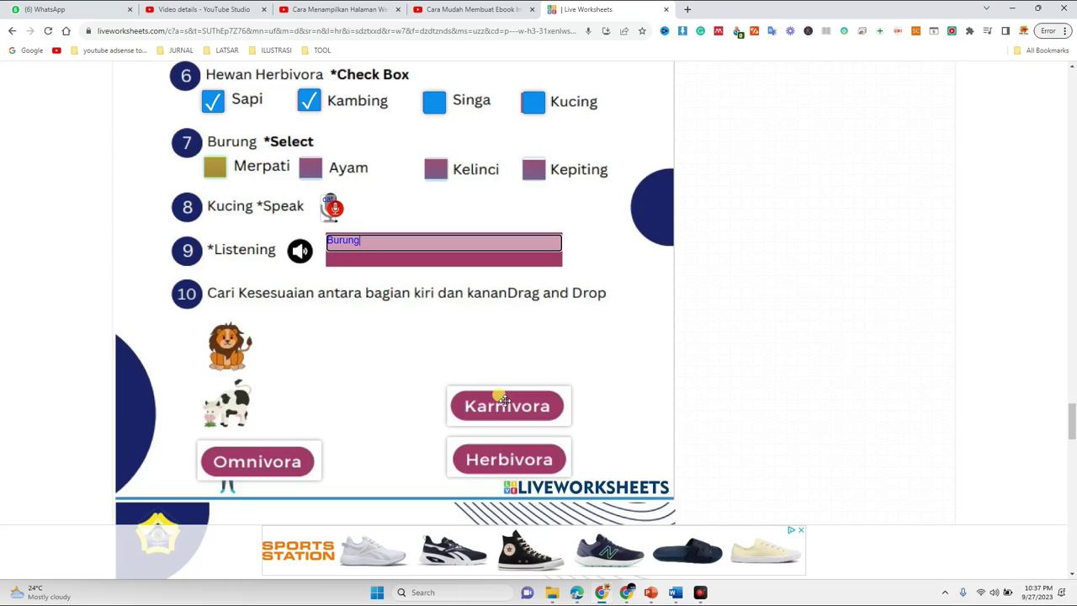
pyautogui.moveTo(526, 419); pyautogui.dragTo(261, 354)
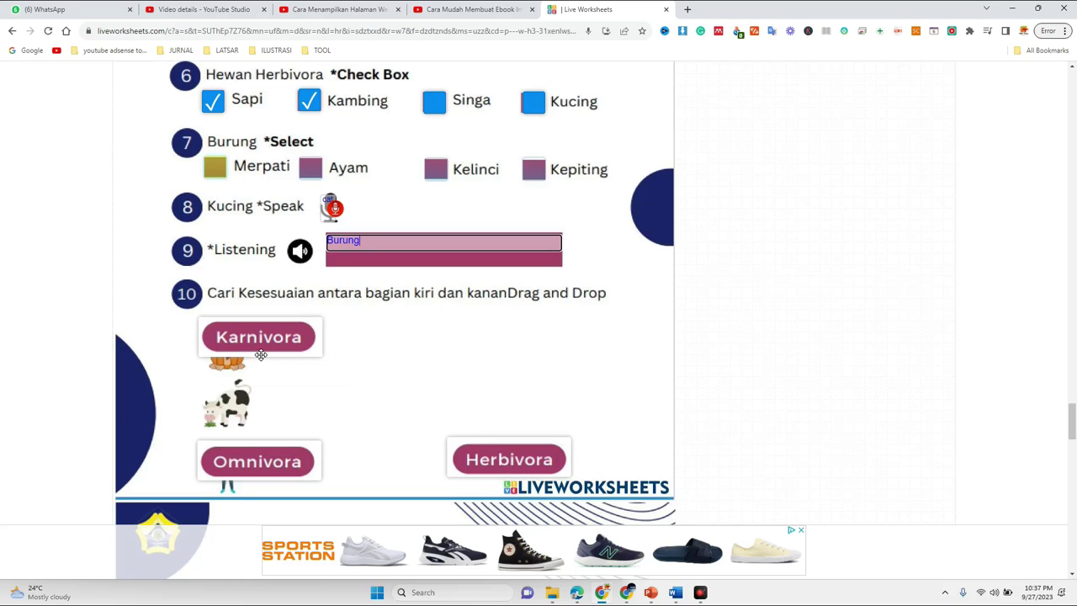
pyautogui.moveTo(503, 471); pyautogui.dragTo(260, 412)
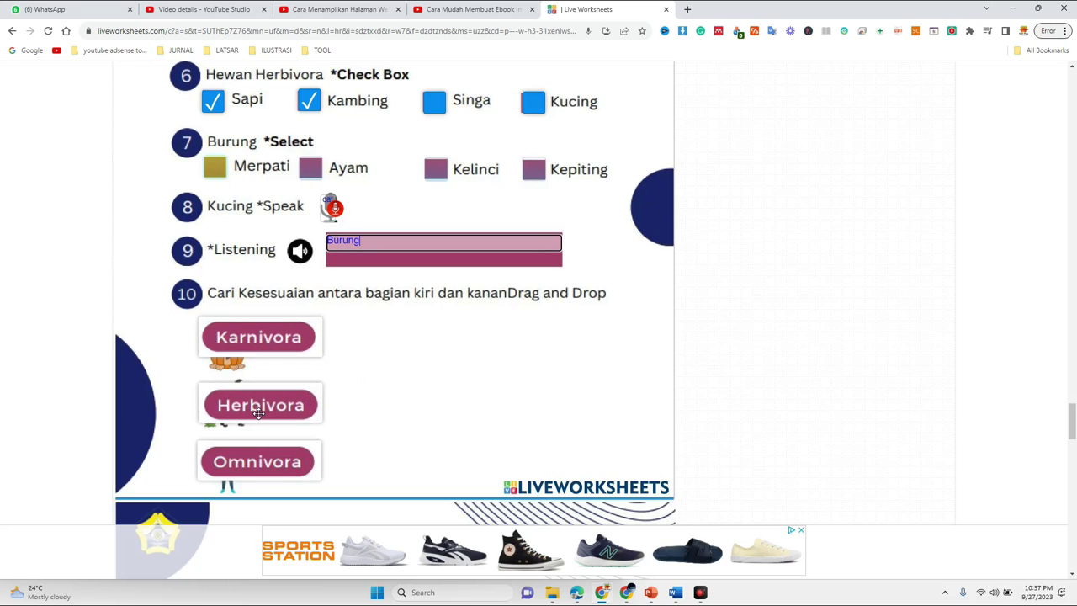
# - Join the item 11 pairs: the lion to Darat, the fish to Air, and the flying bird to Udara
pyautogui.scroll(-3, 455, 399)
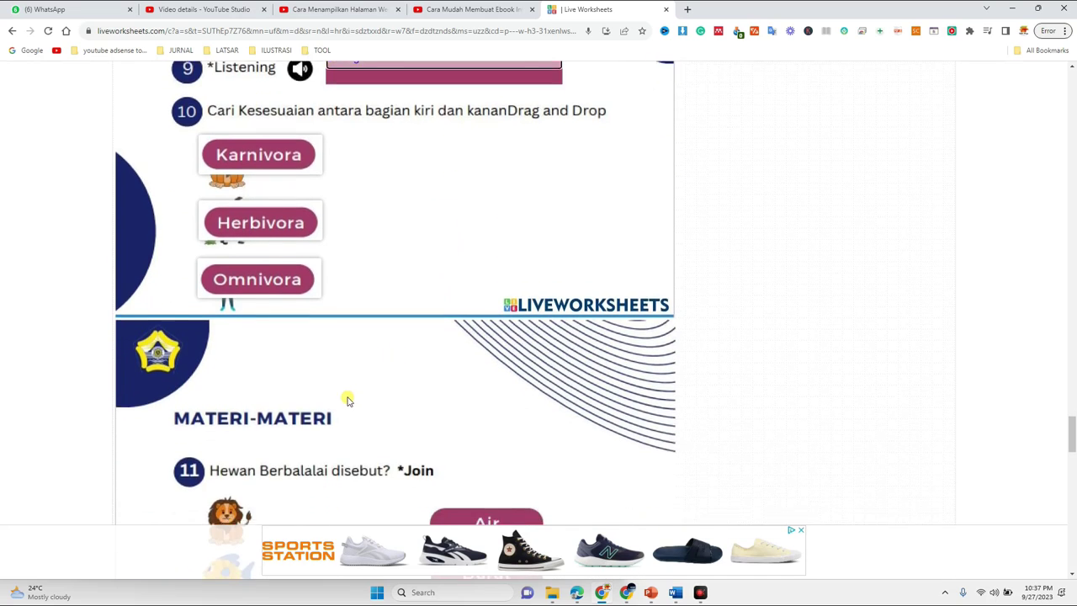
pyautogui.moveTo(239, 424); pyautogui.dragTo(459, 480)
pyautogui.moveTo(402, 446); pyautogui.dragTo(458, 426)
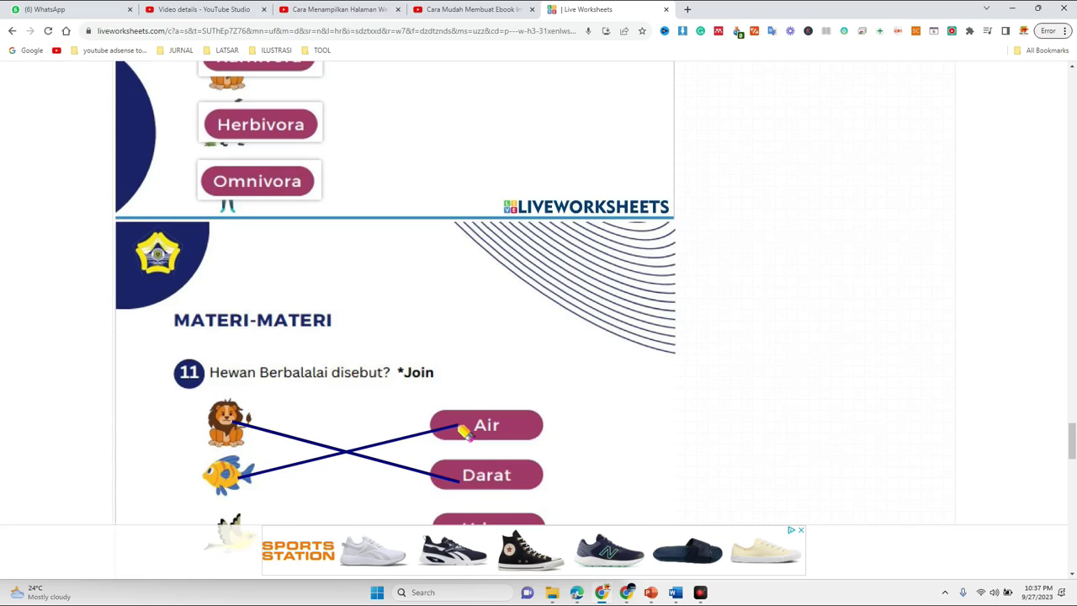
pyautogui.scroll(-3, 413, 392)
pyautogui.moveTo(263, 431); pyautogui.dragTo(465, 417)
# - Mark CAT, MOUSE, RABBIT, BIRD and DOG in the item 12 word search grid
pyautogui.scroll(-2, 617, 316)
pyautogui.scroll(-5, 617, 316)
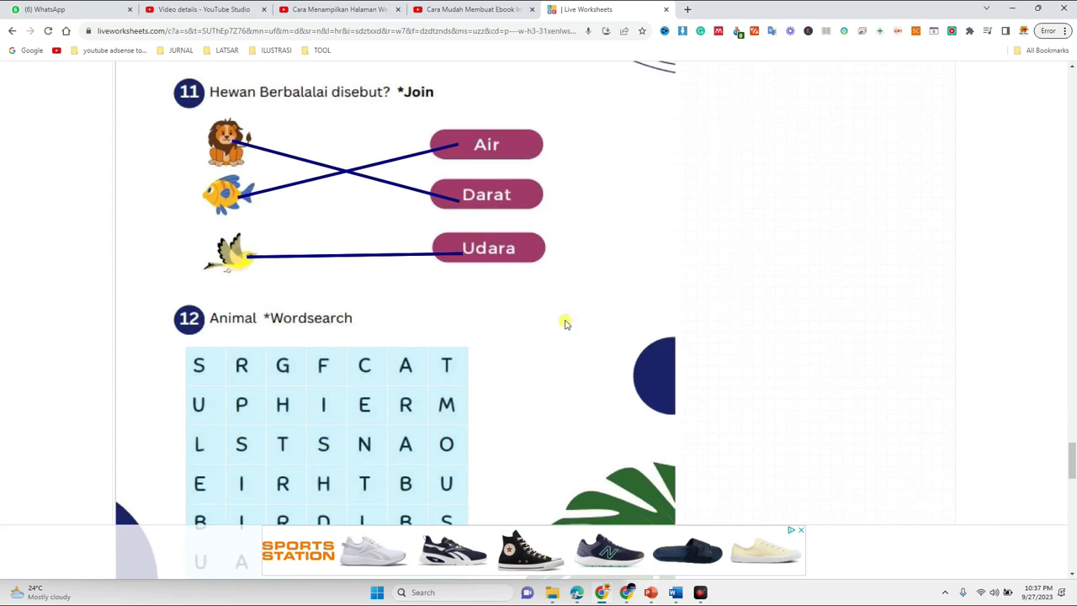
pyautogui.moveTo(367, 255)
pyautogui.mouseDown()
pyautogui.moveTo(440, 249)
pyautogui.moveTo(457, 298)
pyautogui.moveTo(447, 453)
pyautogui.mouseUp()
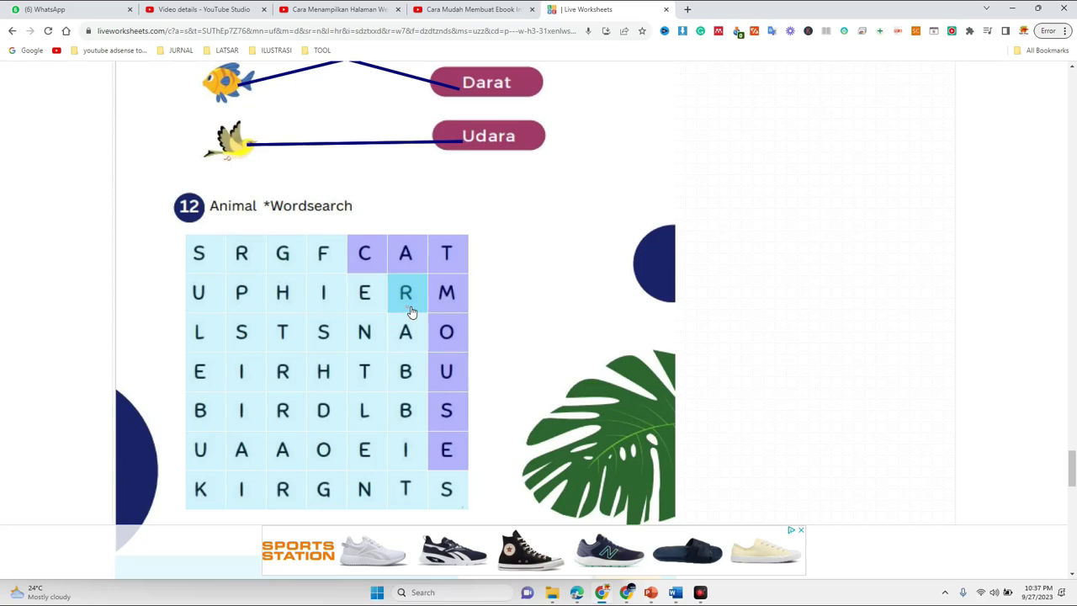
pyautogui.moveTo(408, 305); pyautogui.dragTo(409, 488)
pyautogui.moveTo(216, 418)
pyautogui.mouseDown()
pyautogui.moveTo(324, 410)
pyautogui.moveTo(328, 493)
pyautogui.mouseUp()
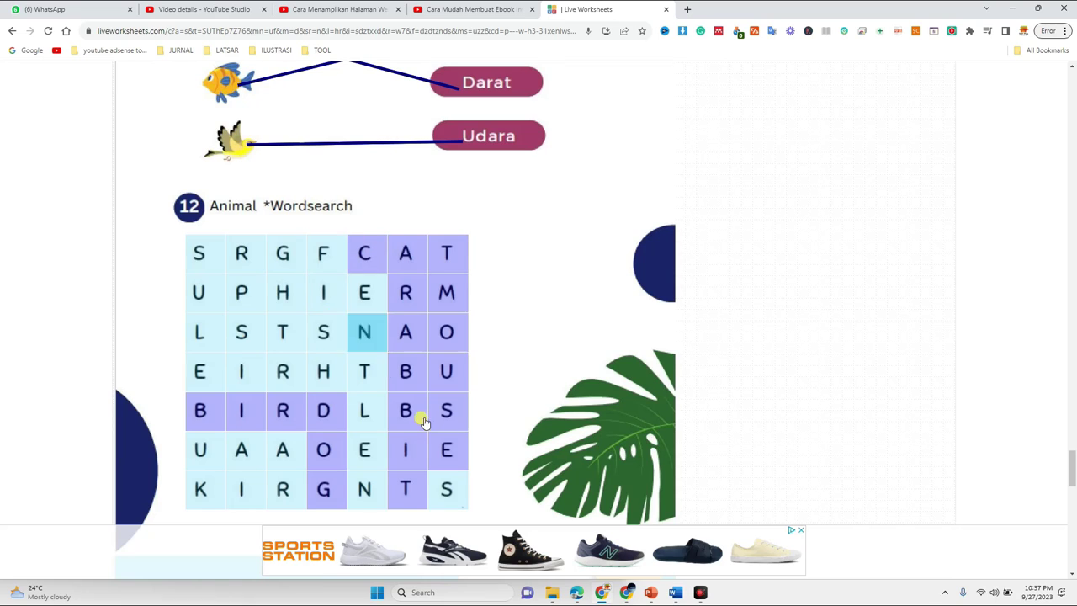
# - Go past the remaining bibliography pages to the end of the worksheet and finish it
pyautogui.scroll(-2, 385, 311)
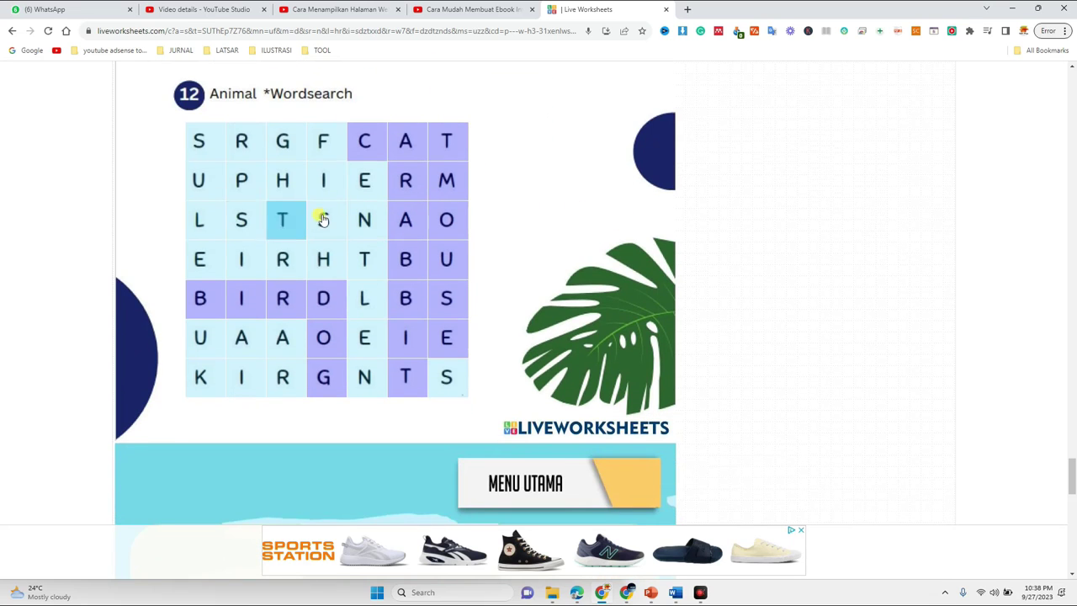
pyautogui.scroll(-1, 595, 313)
pyautogui.scroll(-1, 505, 303)
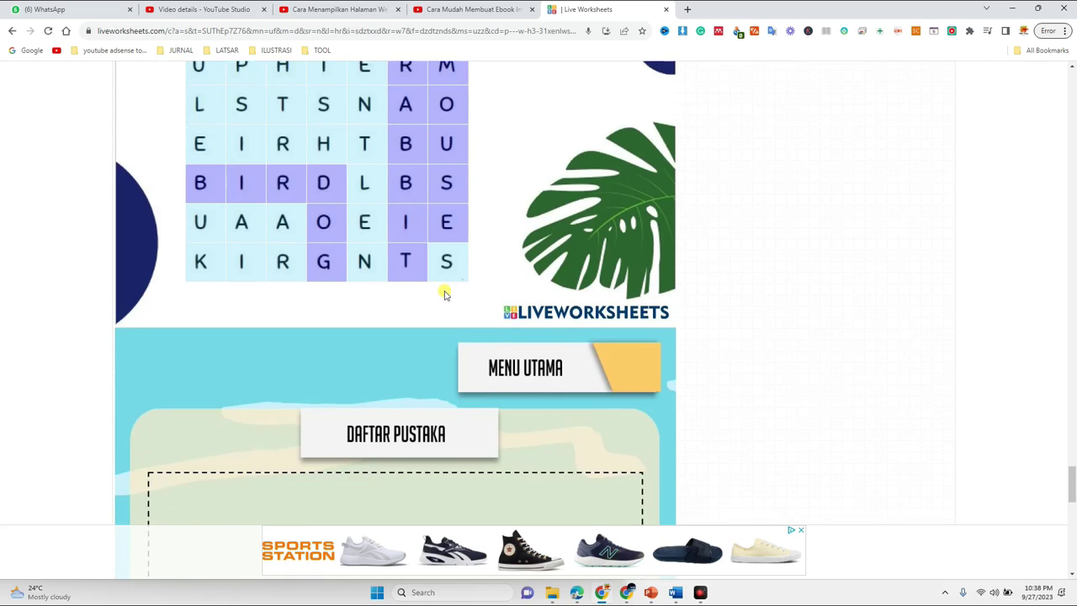
pyautogui.scroll(-4, 510, 300)
pyautogui.scroll(-11, 510, 300)
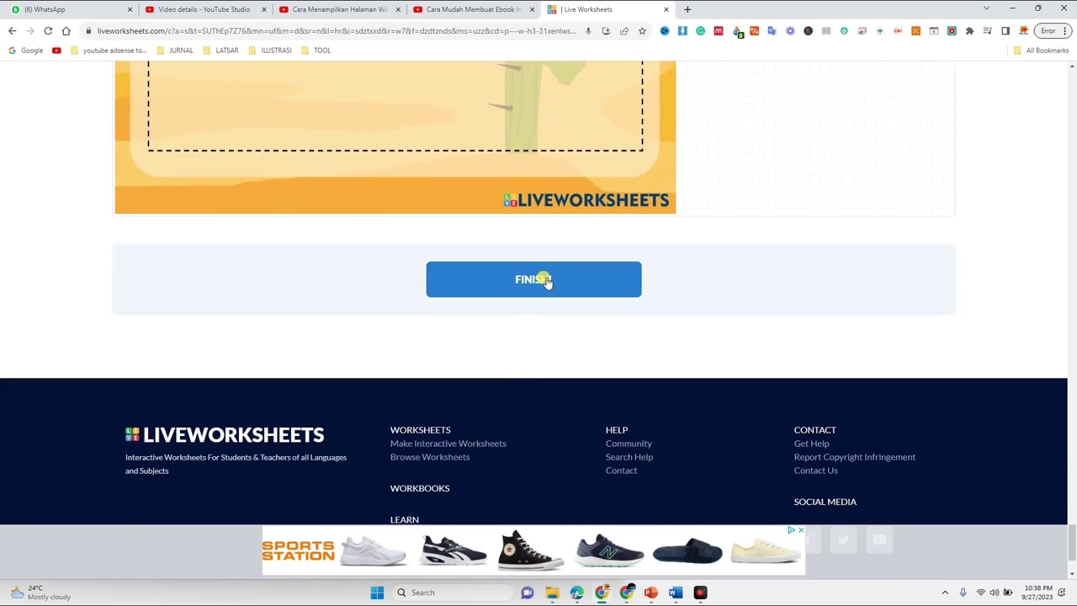
pyautogui.click(543, 281)
# - Enter the student's full name in the submission form and set the group/level to 4
pyautogui.click(445, 251)
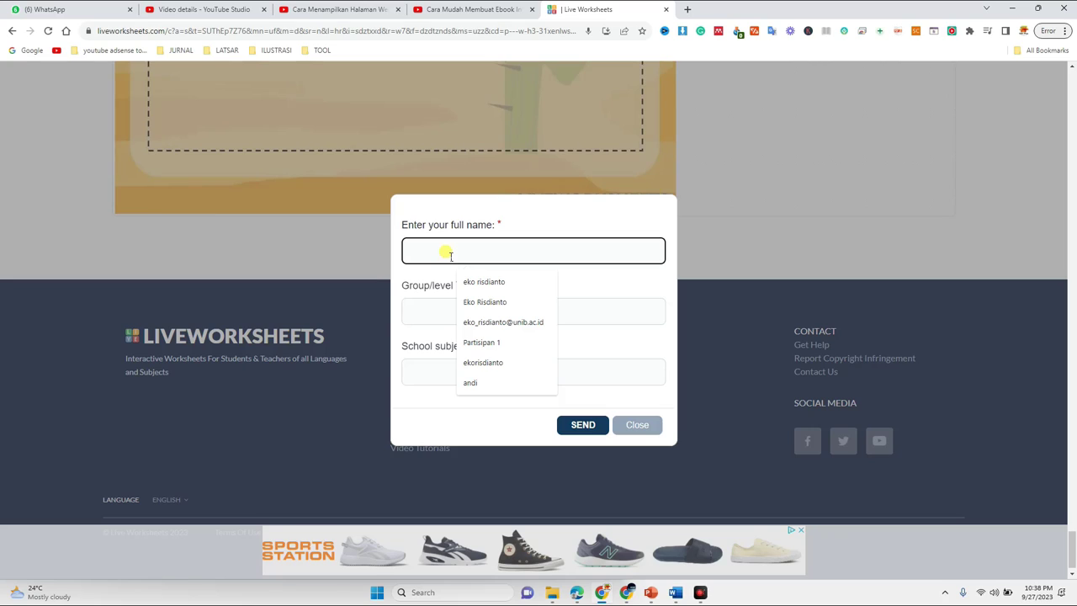
pyautogui.write('ridwan')
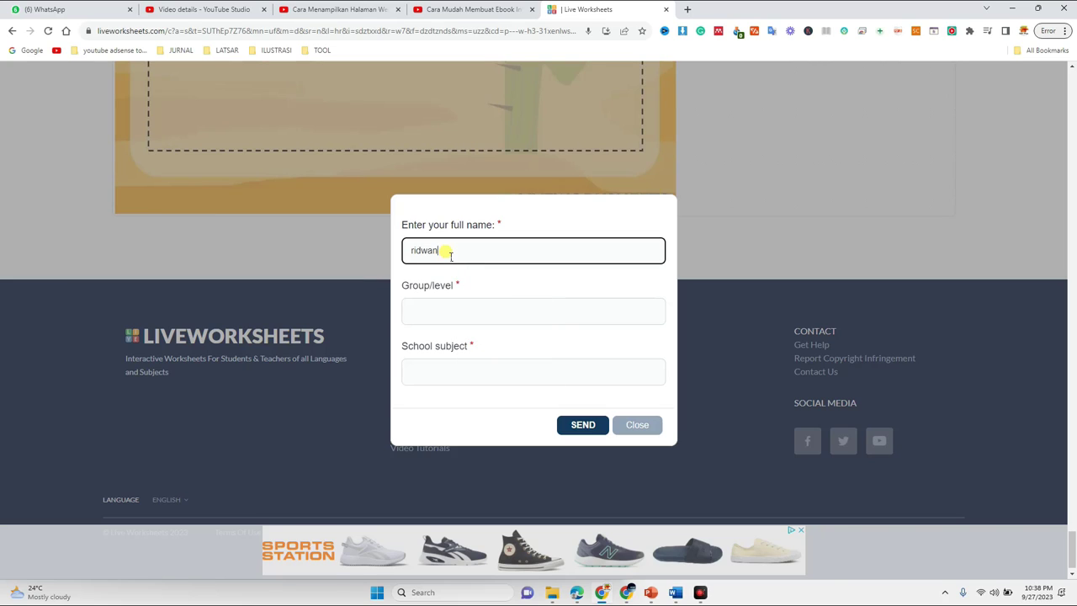
pyautogui.click(464, 316)
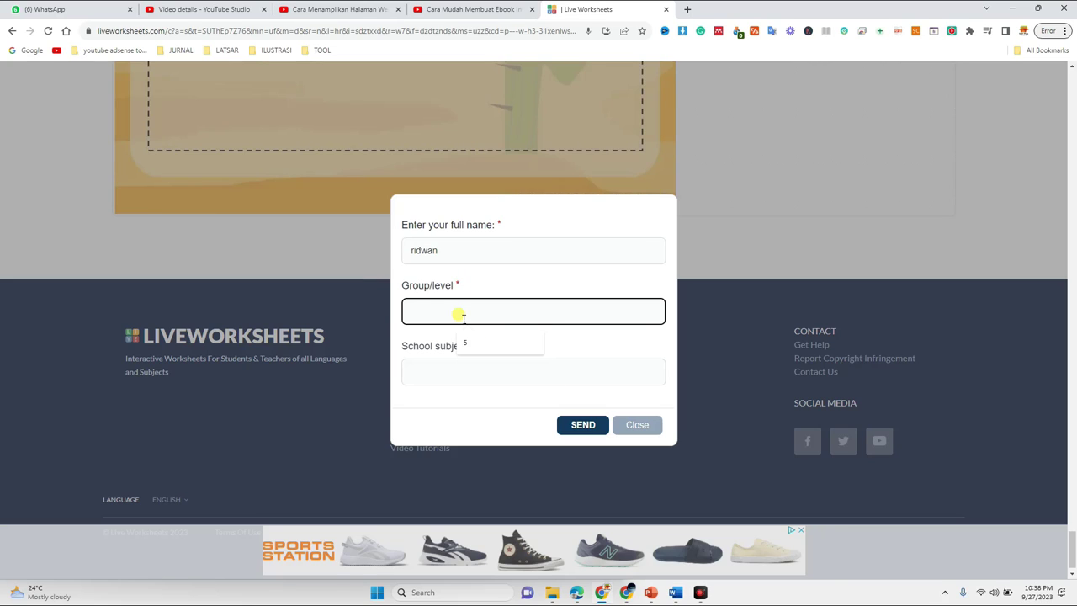
pyautogui.write('5')
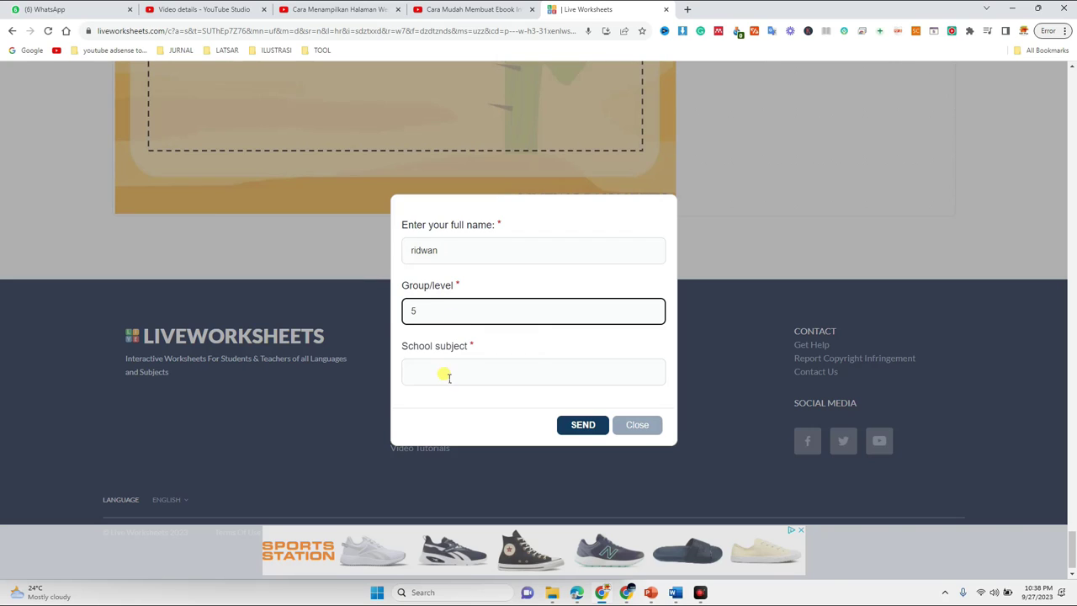
pyautogui.moveTo(421, 311); pyautogui.dragTo(401, 313)
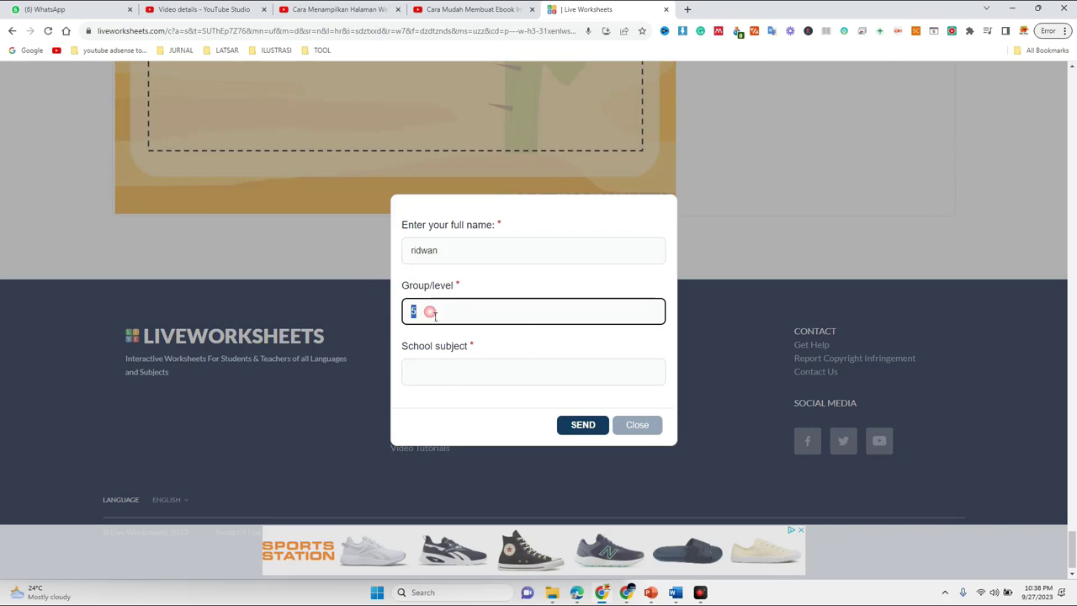
pyautogui.write('4')
# - Set the school subject to "biologi", send the answers to the teacher and dismiss the confirmation
pyautogui.click(452, 381)
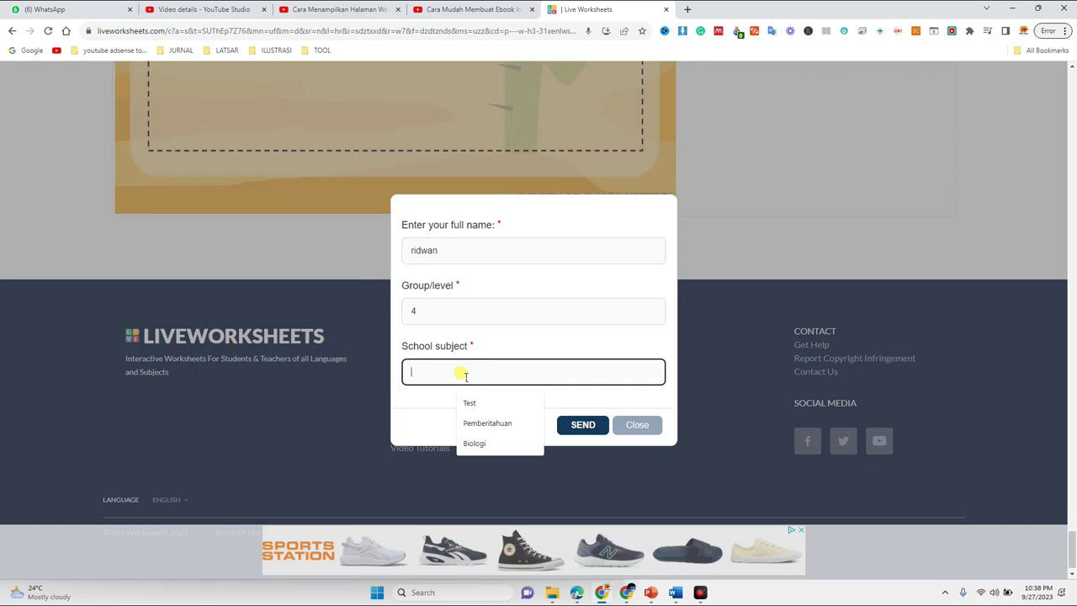
pyautogui.write('bi')
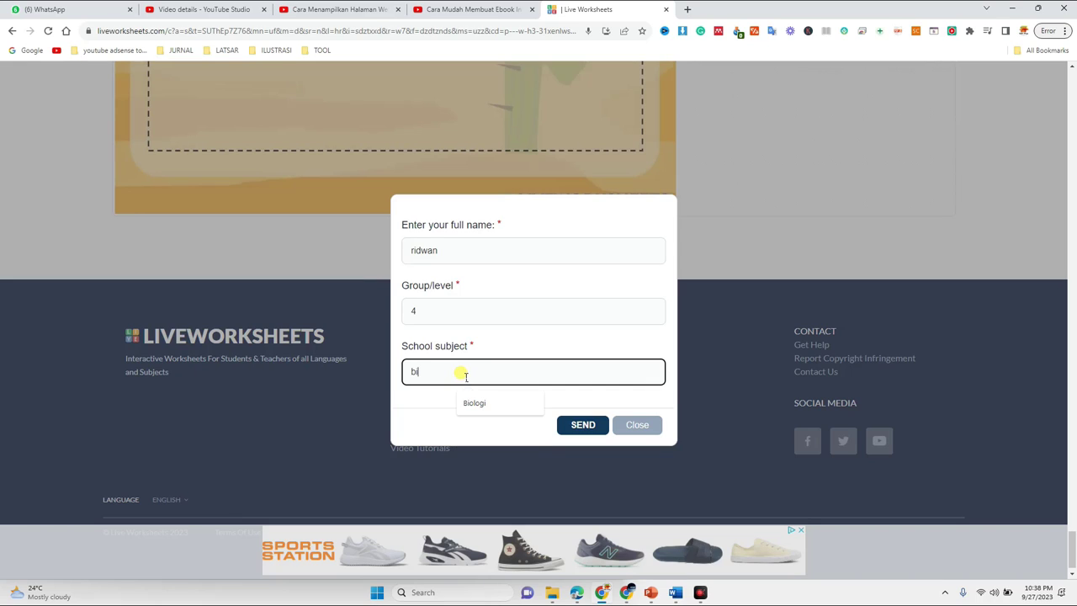
pyautogui.press('BackSpace')
pyautogui.press('BackSpace')
pyautogui.write('b')
pyautogui.click(438, 421)
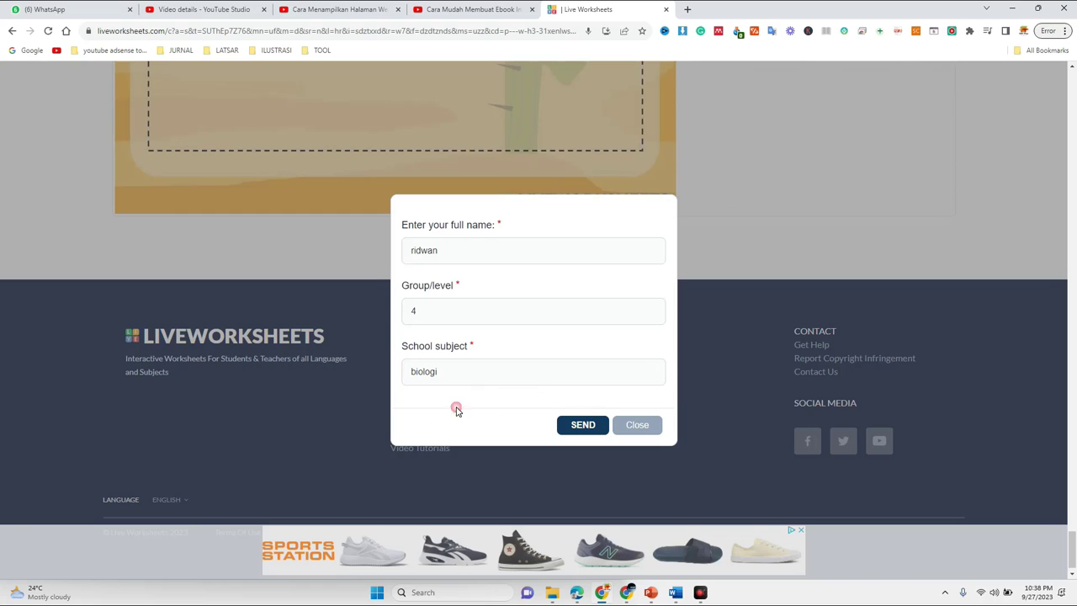
pyautogui.click(580, 424)
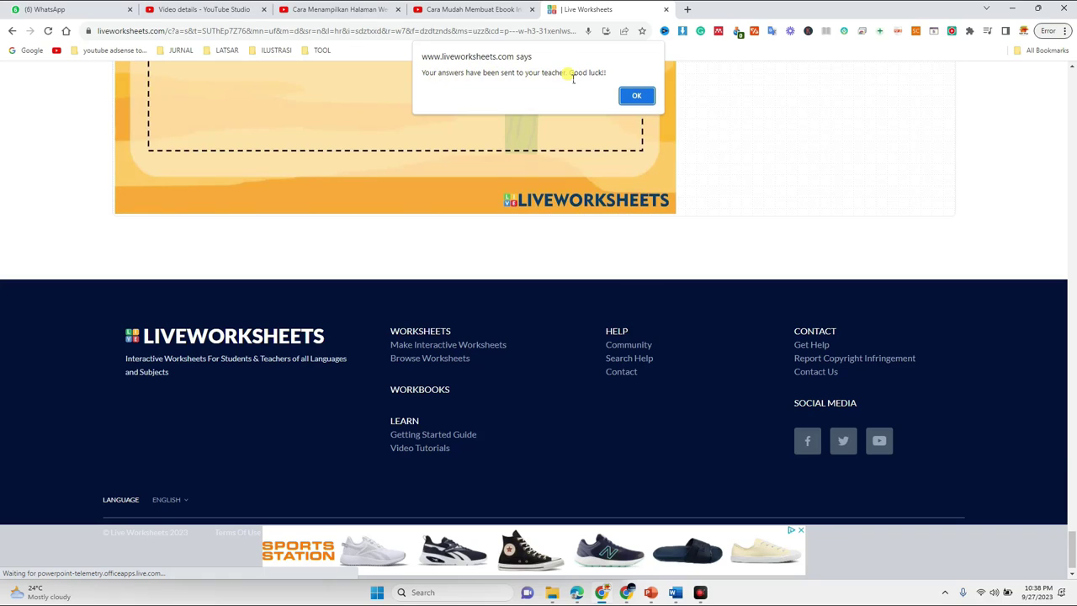
pyautogui.click(635, 98)
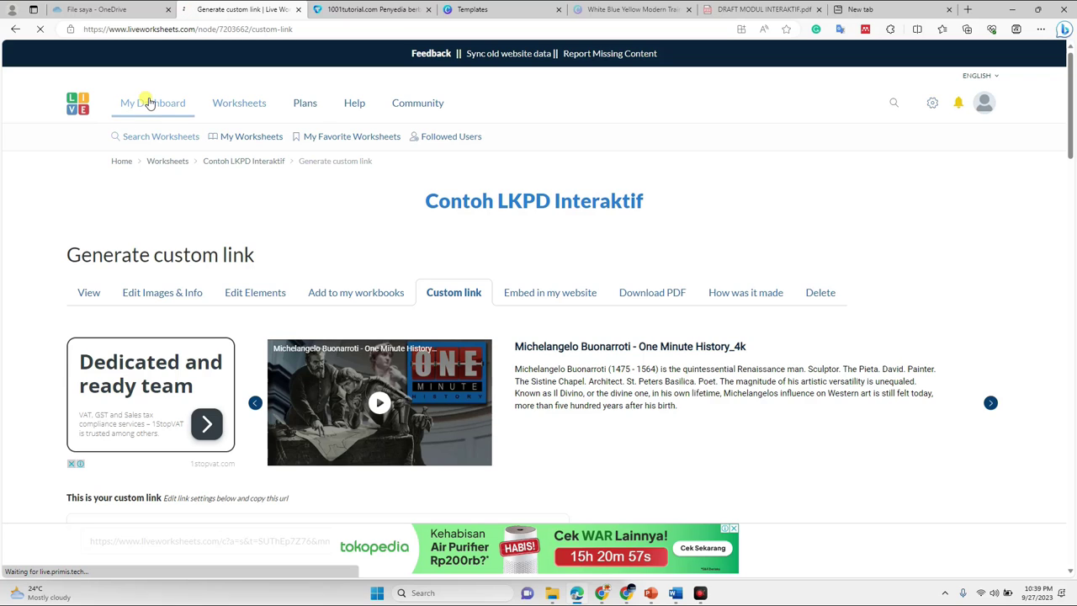
# - In the teacher's Edge window, open My Mailbox from the dashboard and examine the Contoh LKPD Interaktif submission's entry
pyautogui.click(153, 103)
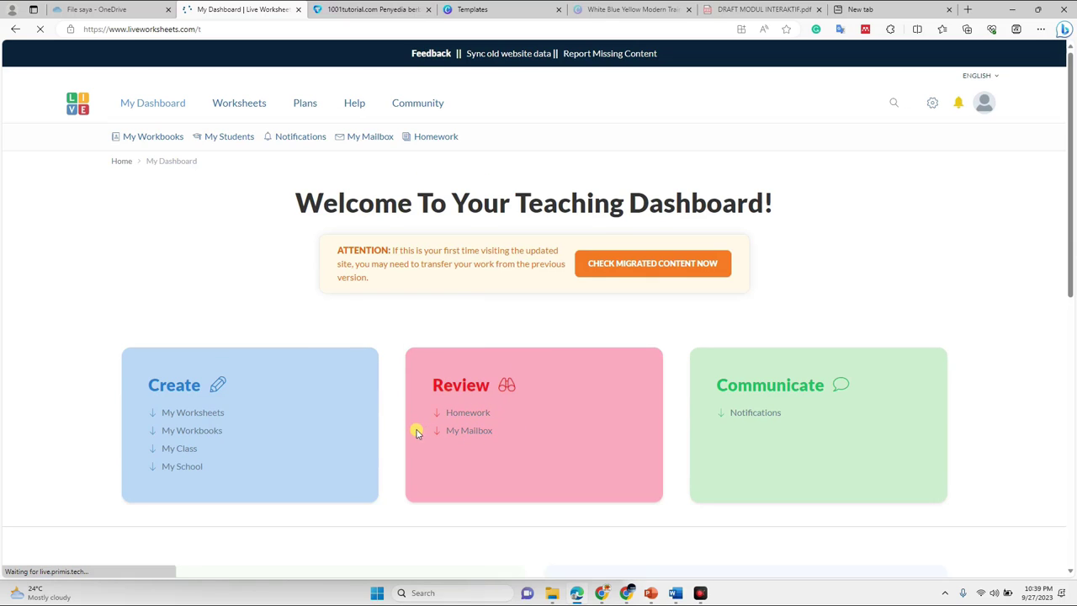
pyautogui.click(470, 431)
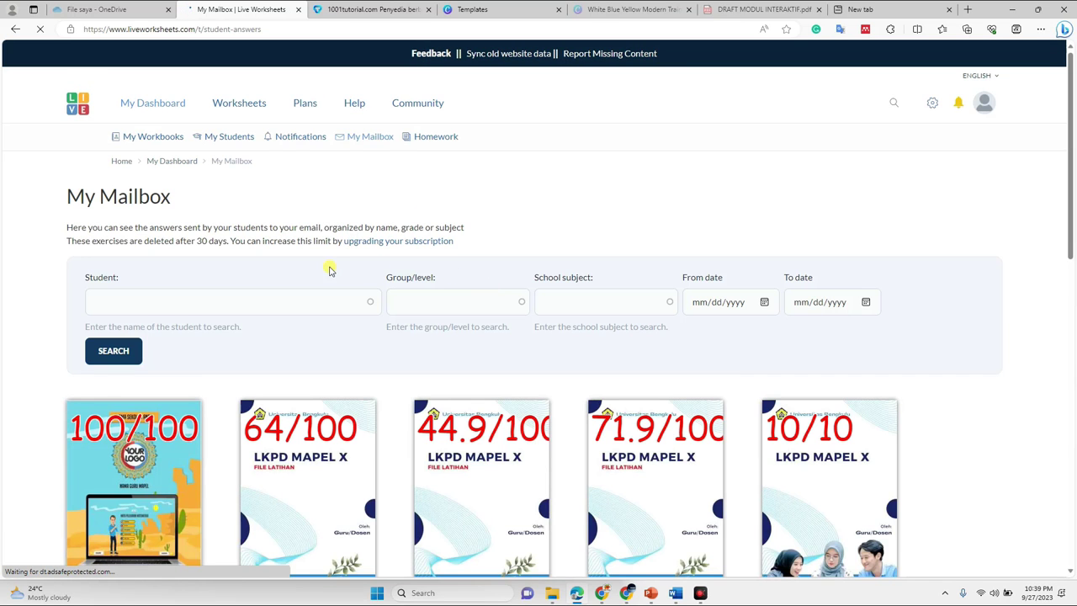
pyautogui.scroll(-1, 137, 450)
pyautogui.scroll(-1, 108, 449)
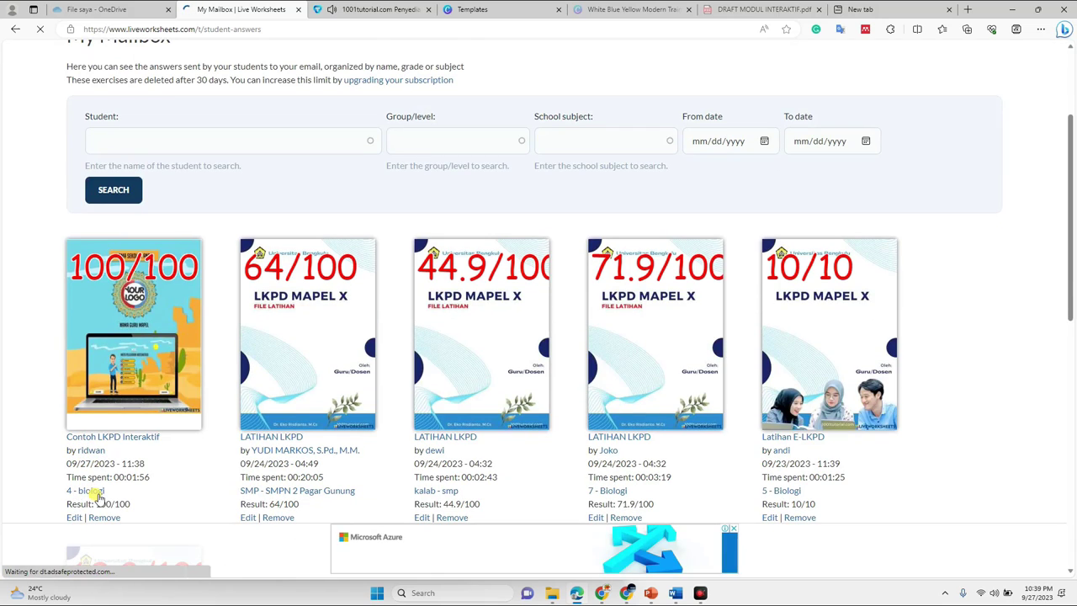
pyautogui.scroll(-1, 101, 497)
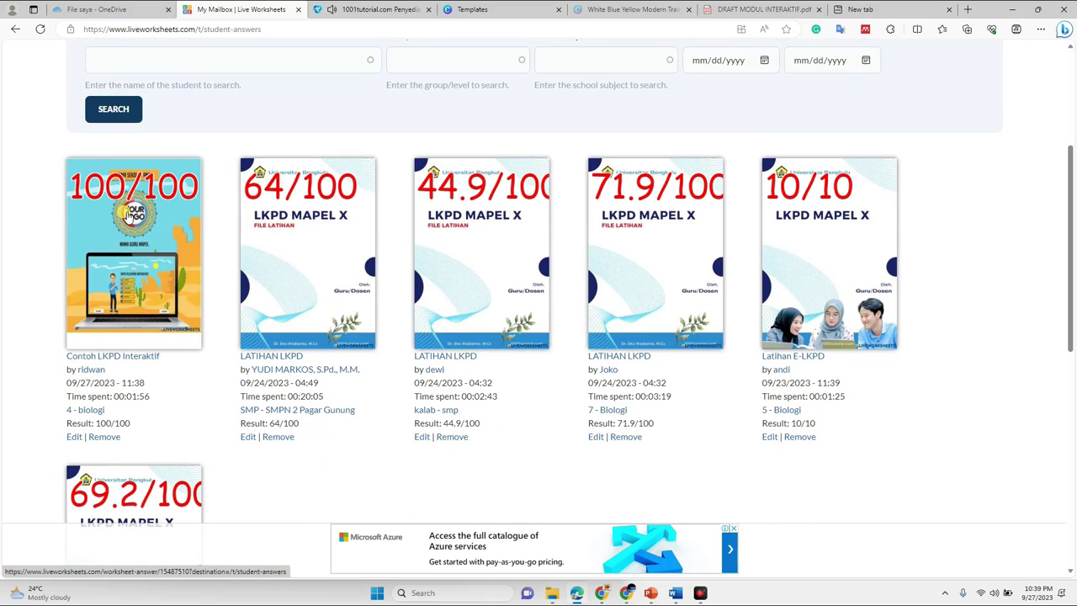